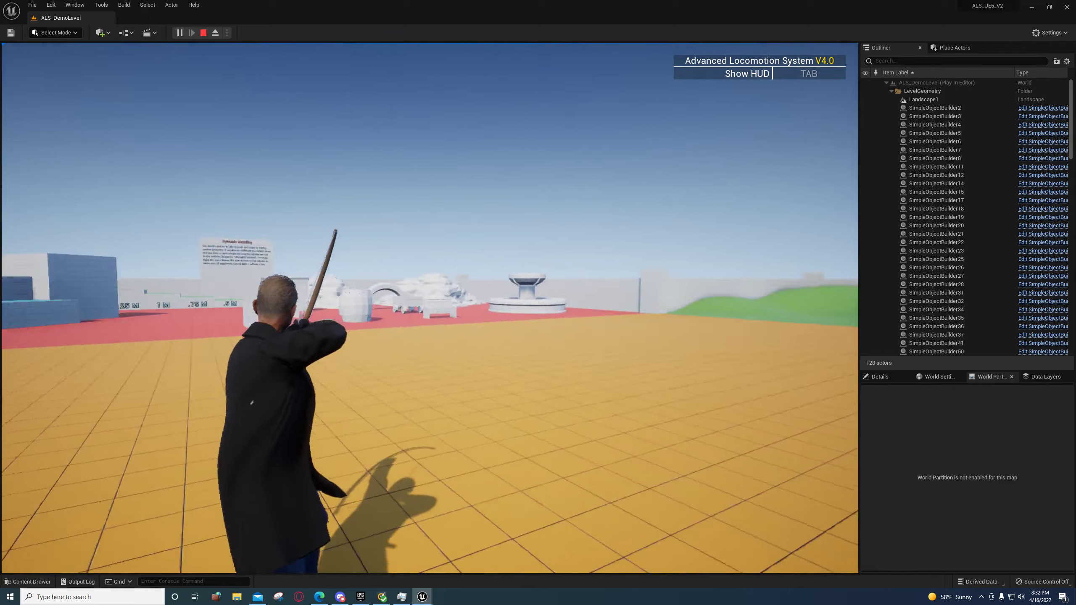
# Try out the character's weapon overlays and running in the playing demo level, and end the play session
pyautogui.press('q')
pyautogui.scroll(-1, 438, 381)
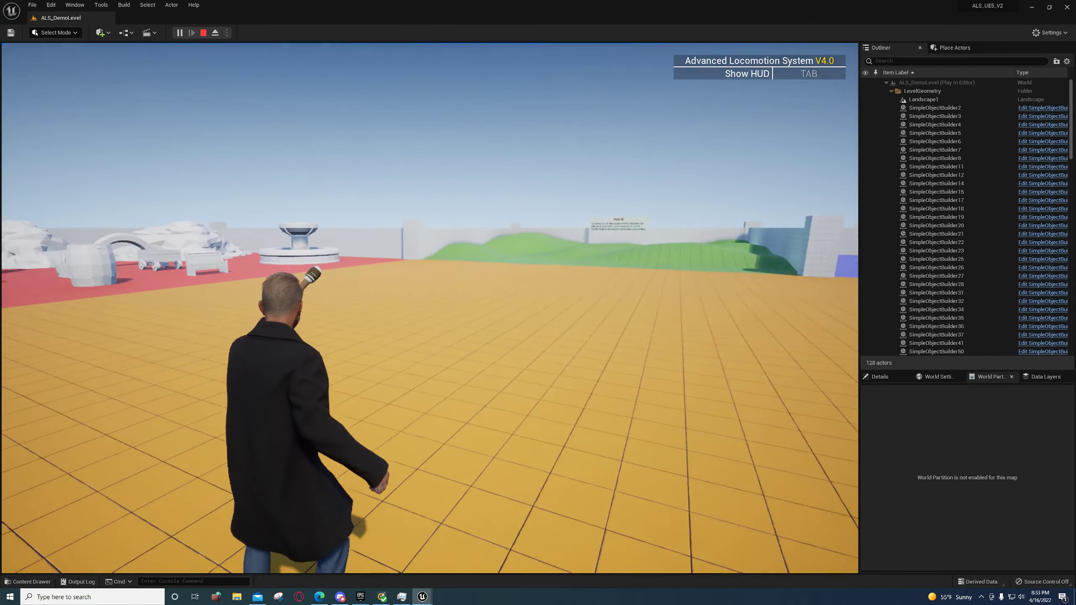
pyautogui.press('w')
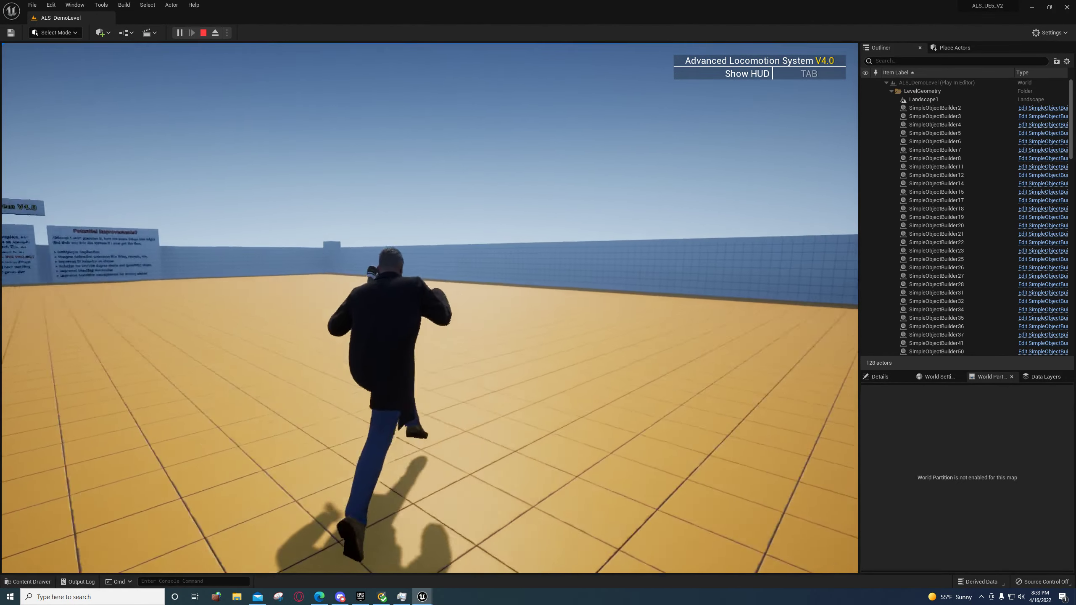
pyautogui.press('Escape')
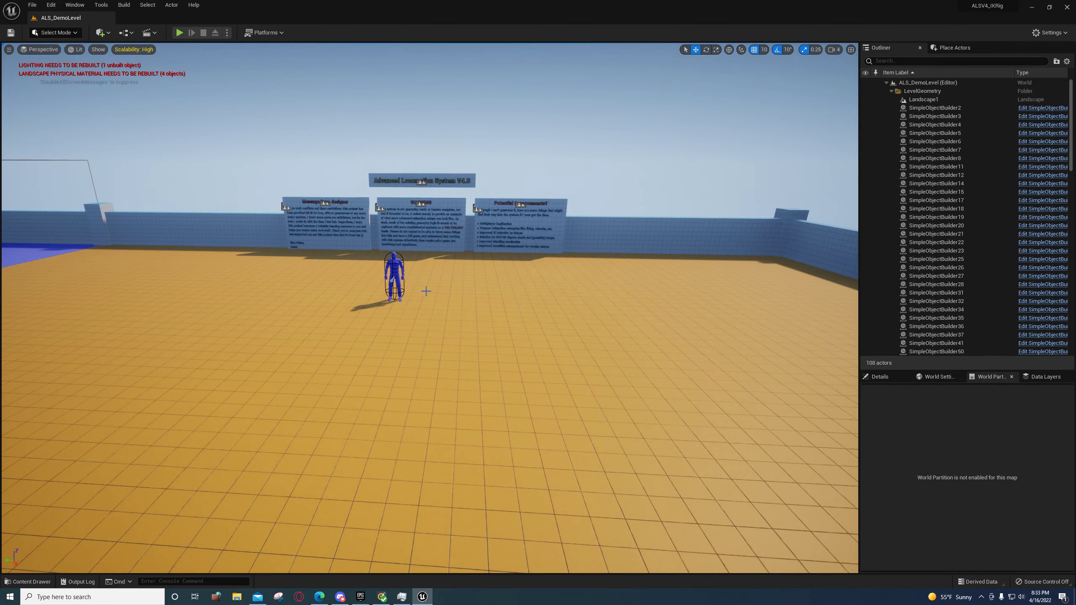
# View the blue mannequin in the level up close and bring up the Investigator folder's assets
pyautogui.moveTo(443, 416); pyautogui.dragTo(445, 457, button='right')
pyautogui.press('w')
pyautogui.click(28, 581)
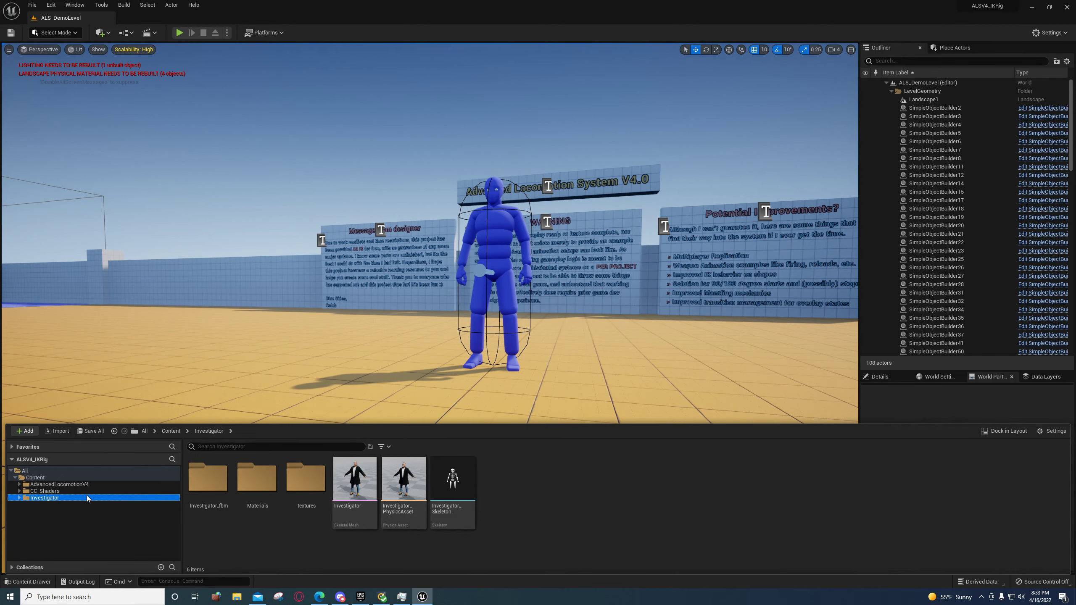
pyautogui.moveTo(451, 357); pyautogui.dragTo(360, 375, button='right')
pyautogui.press('s')
pyautogui.click(28, 581)
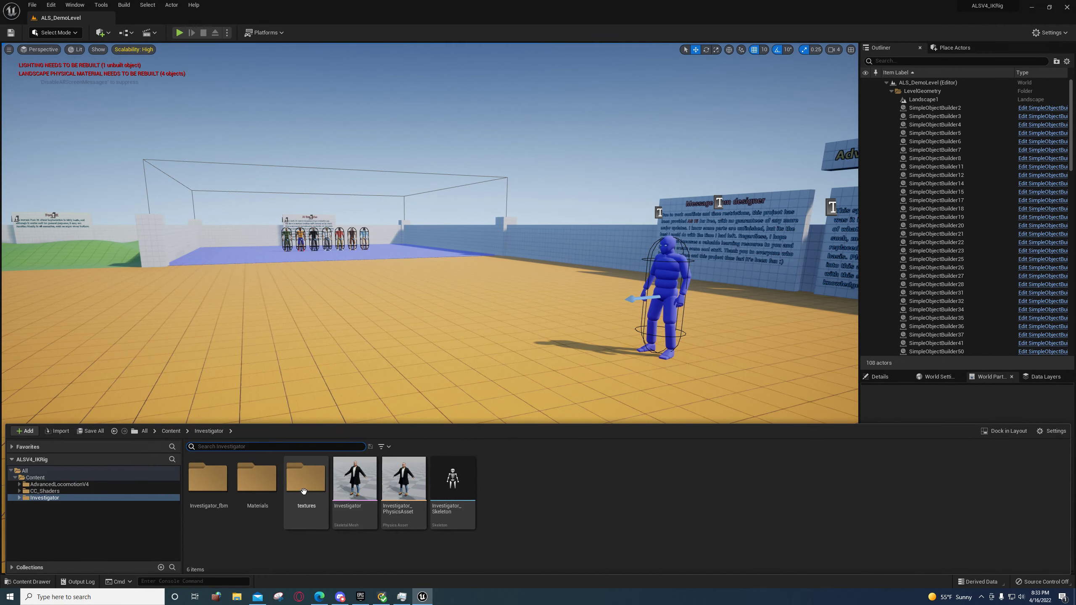
# Create an IK Rig in the Investigator folder from the Investigator skeletal mesh and name it Source
pyautogui.rightClick(522, 482)
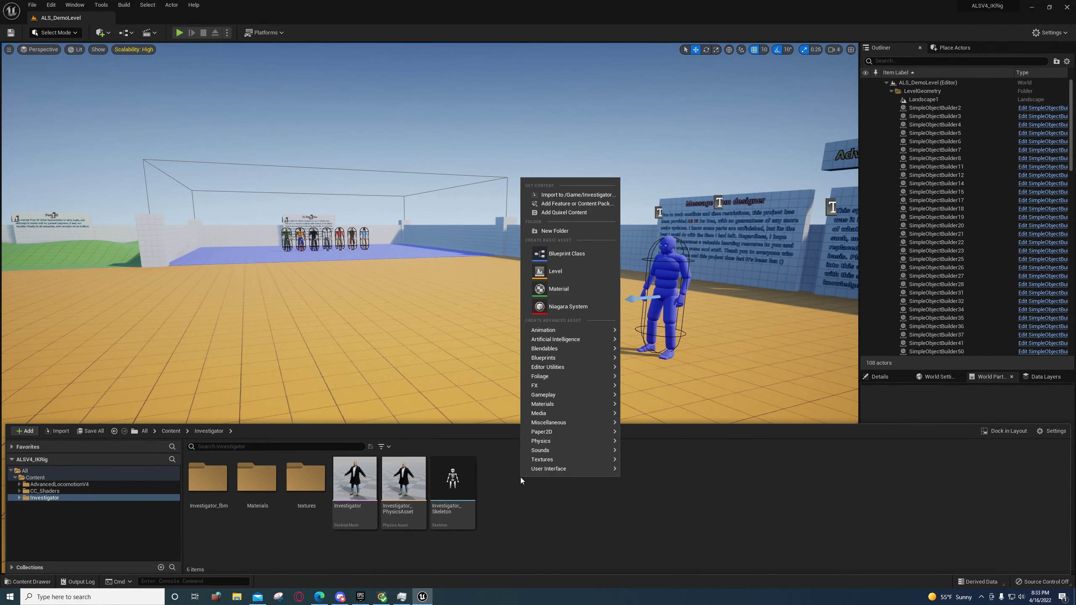
pyautogui.moveTo(588, 339)
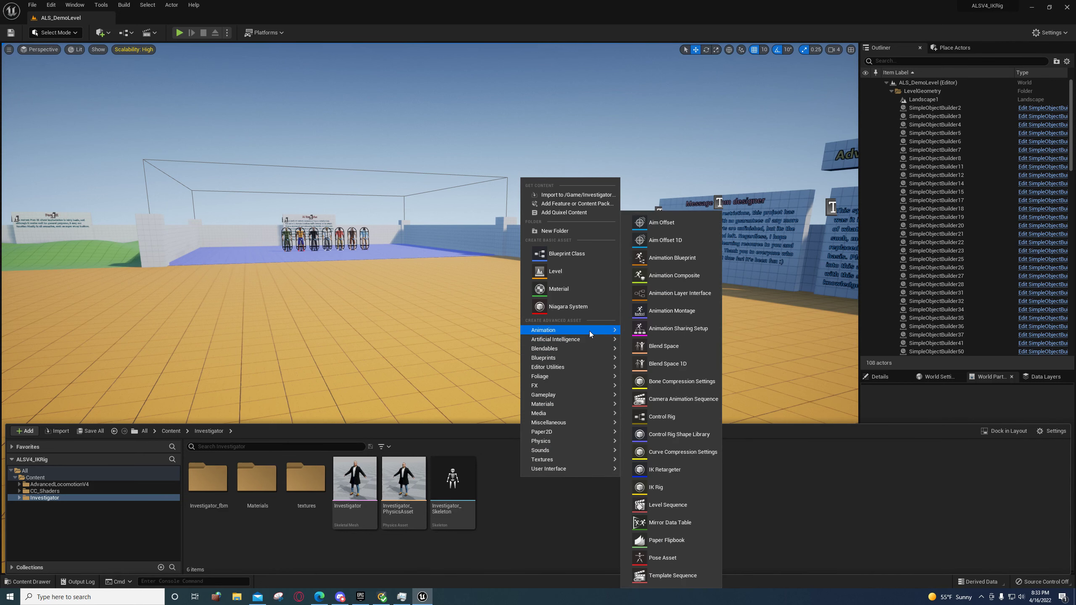
pyautogui.click(654, 487)
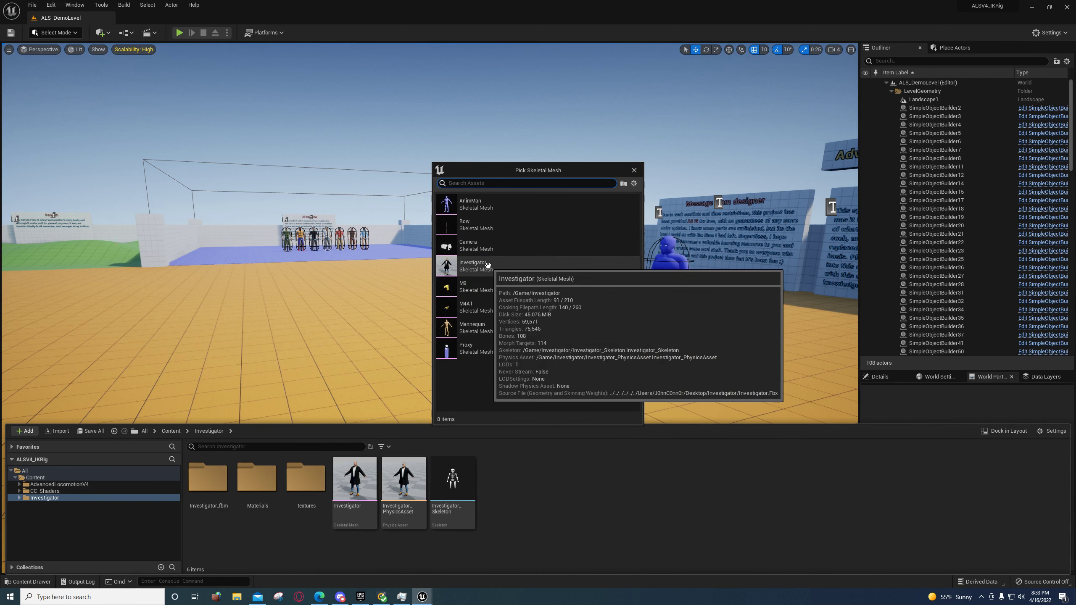
pyautogui.click(487, 265)
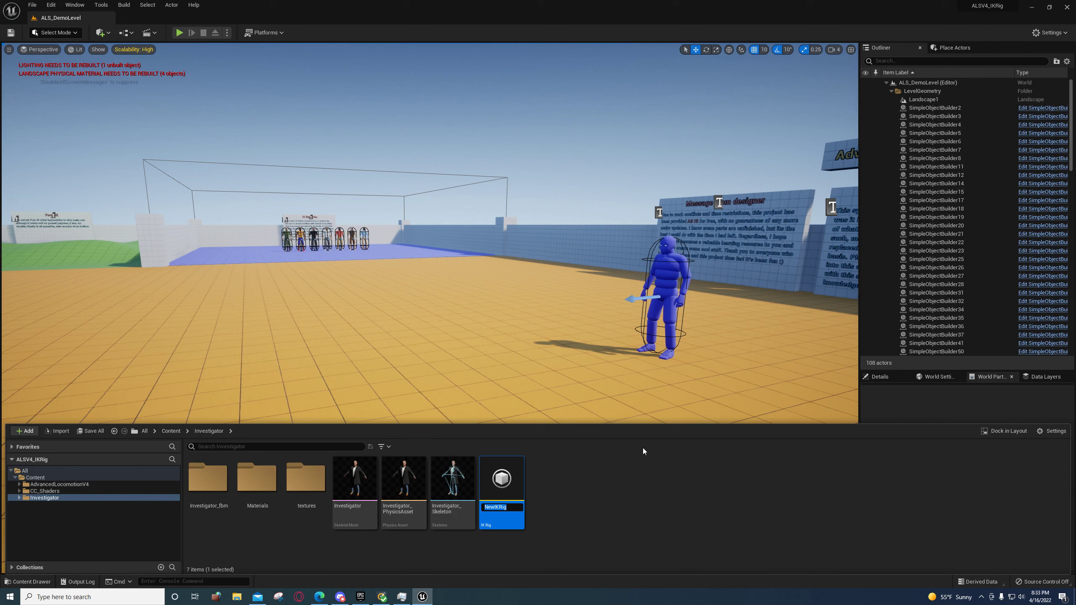
pyautogui.write('Sour')
pyautogui.press('Return')
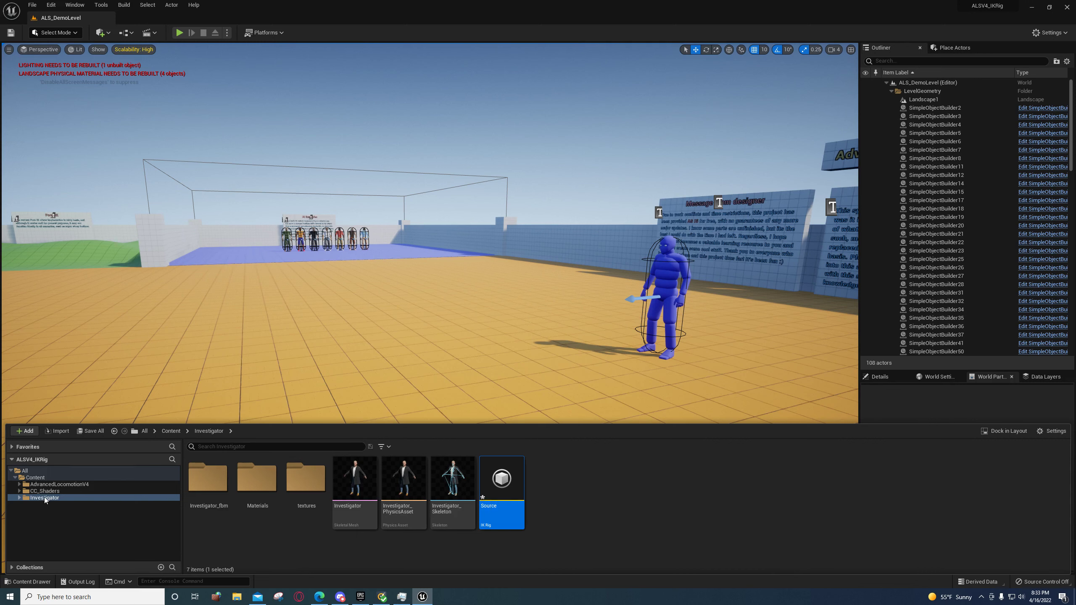
# Open the MannequinSkeleton folder inside AdvancedLocomotionV4's CharacterAssets folder
pyautogui.click(59, 484)
pyautogui.doubleClick(305, 477)
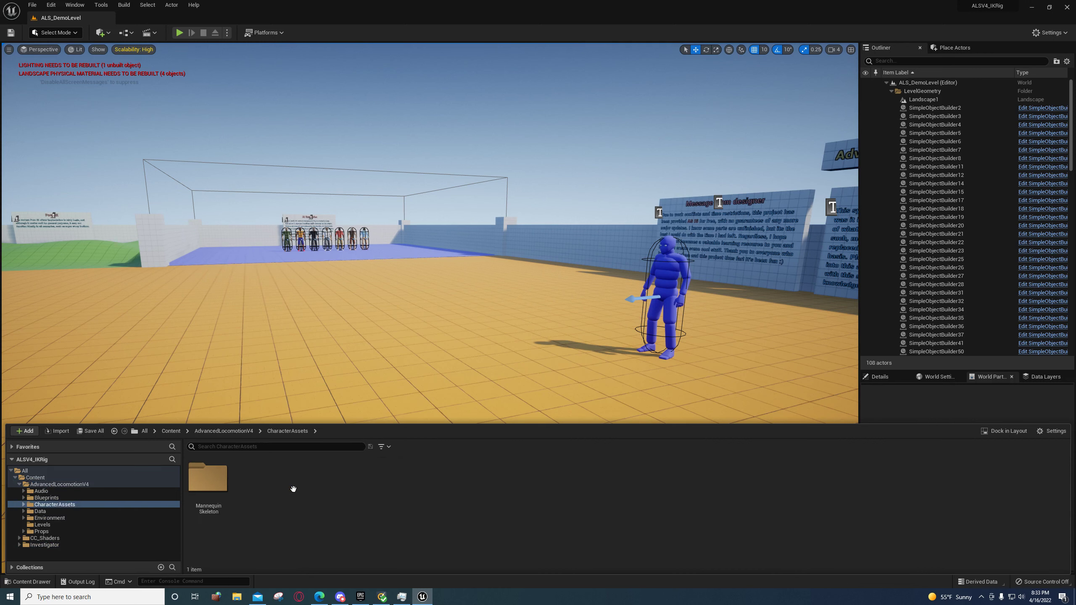
pyautogui.doubleClick(208, 478)
# Create an IK Rig in the MannequinSkeleton folder from the AnimMan skeletal mesh and name it Target
pyautogui.rightClick(608, 490)
pyautogui.moveTo(608, 488)
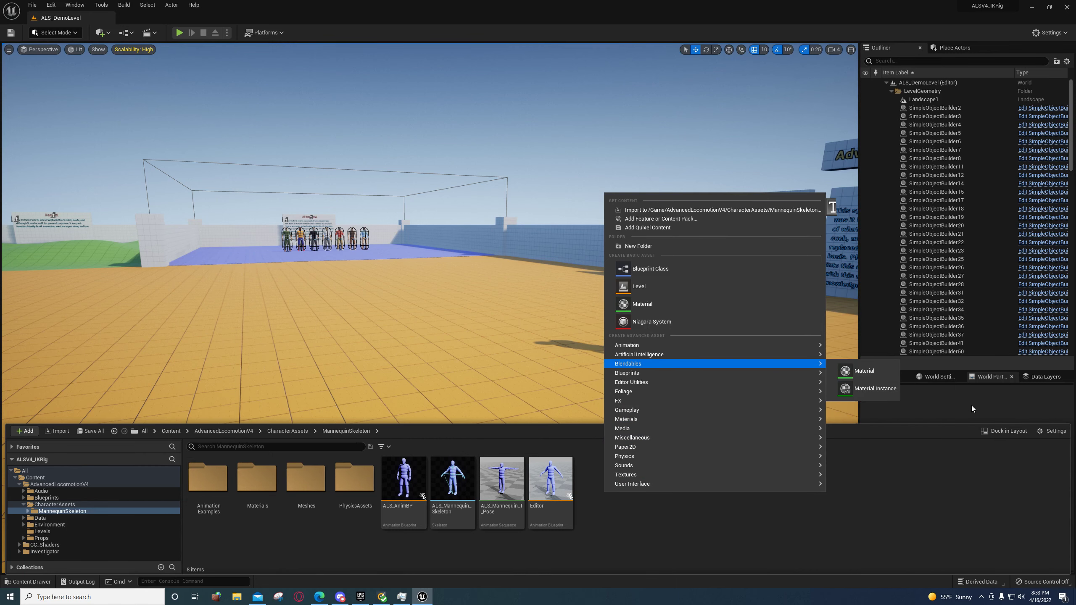
pyautogui.moveTo(801, 345)
pyautogui.click(865, 492)
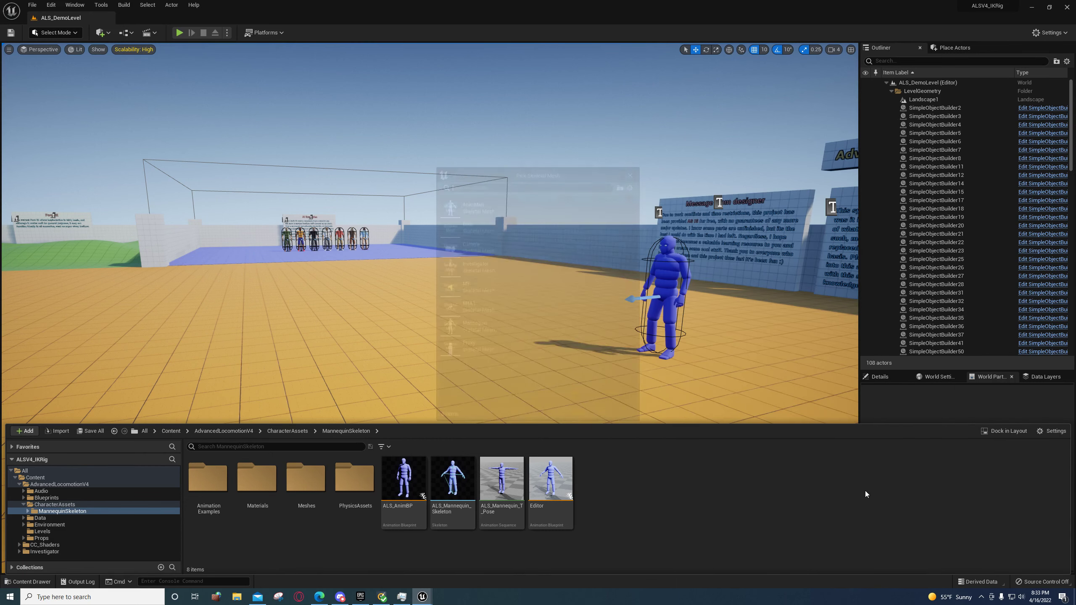
pyautogui.click(494, 203)
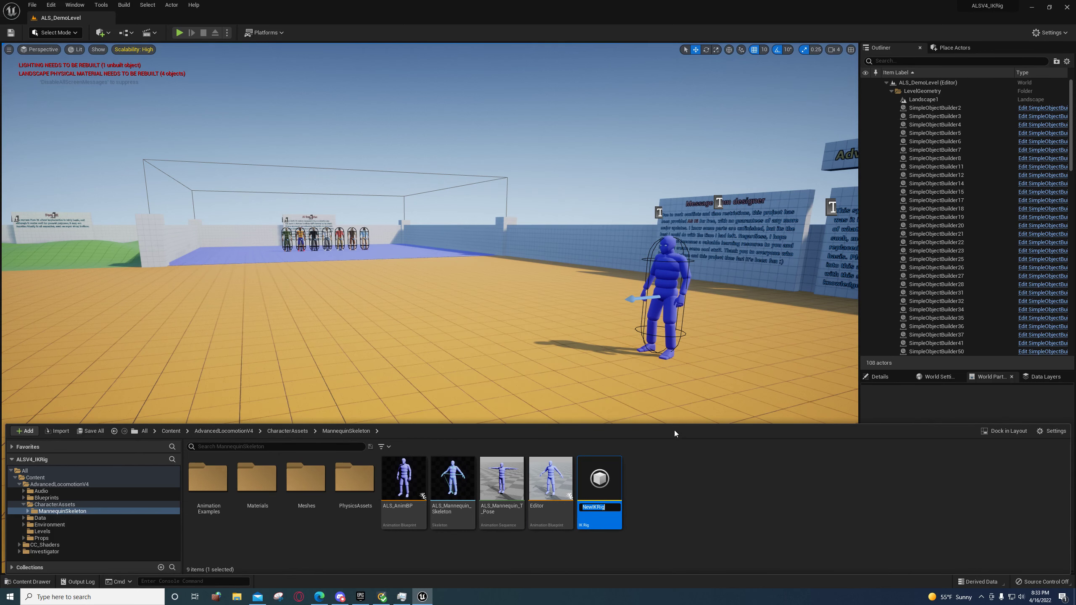
pyautogui.write('Target')
pyautogui.press('Return')
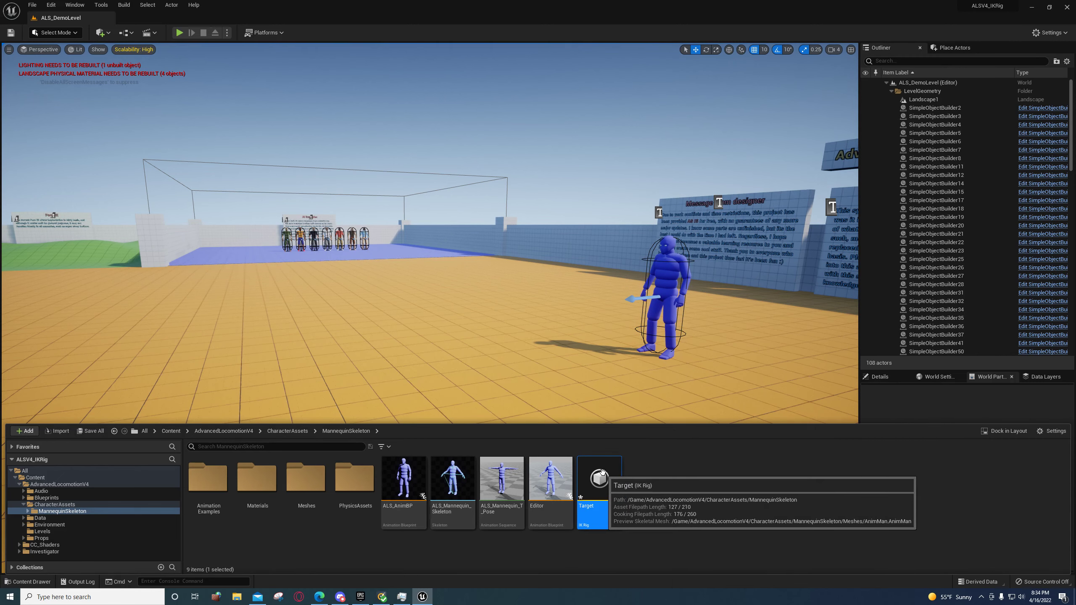
# Open the Target IK Rig for editing and select the pelvis bone in its hierarchy
pyautogui.rightClick(605, 506)
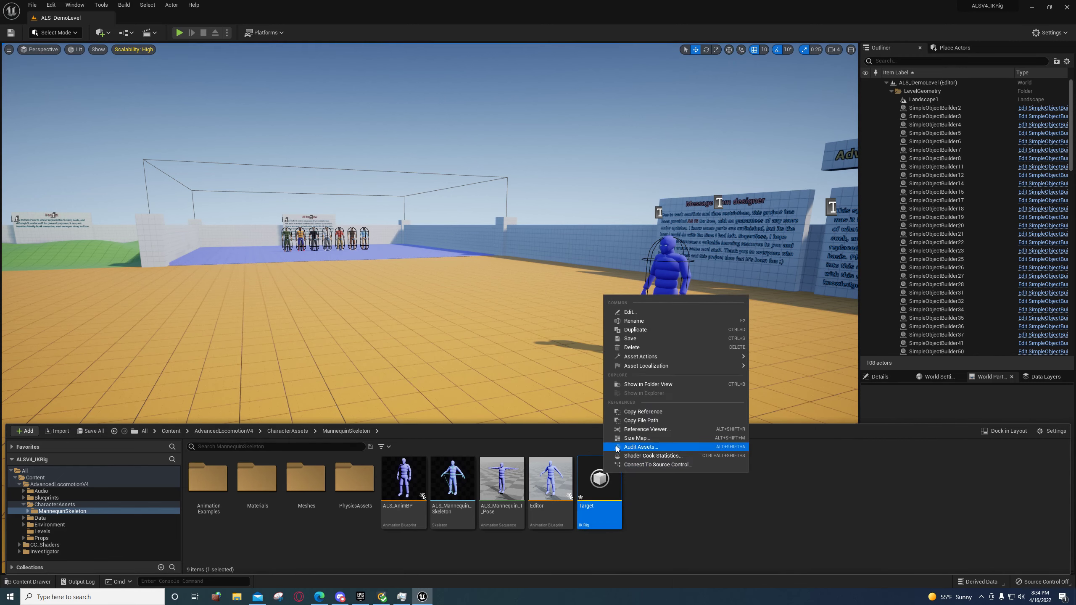
pyautogui.doubleClick(595, 489)
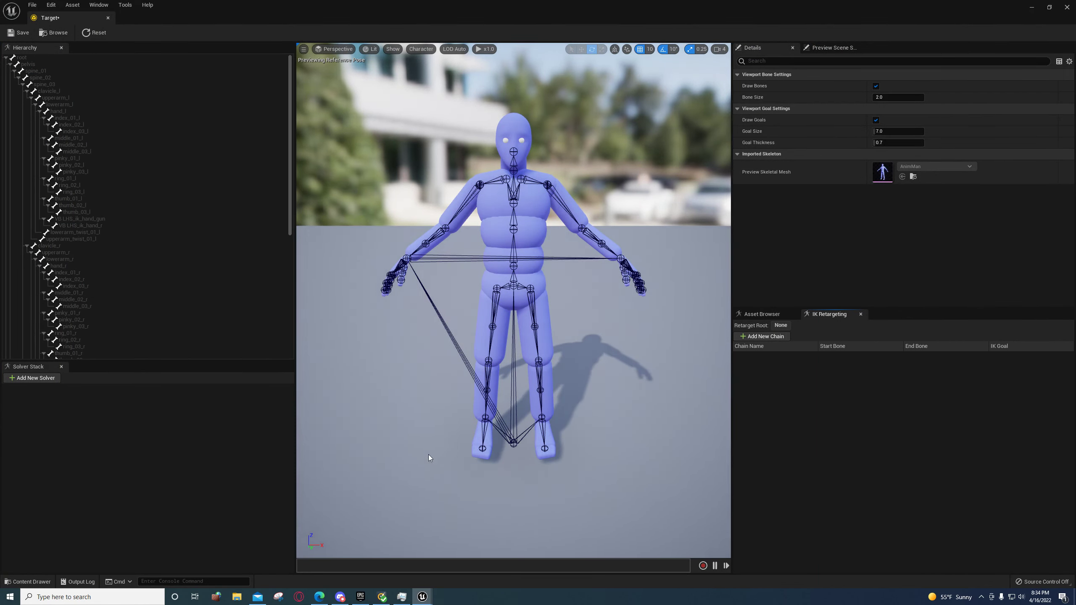
pyautogui.click(30, 64)
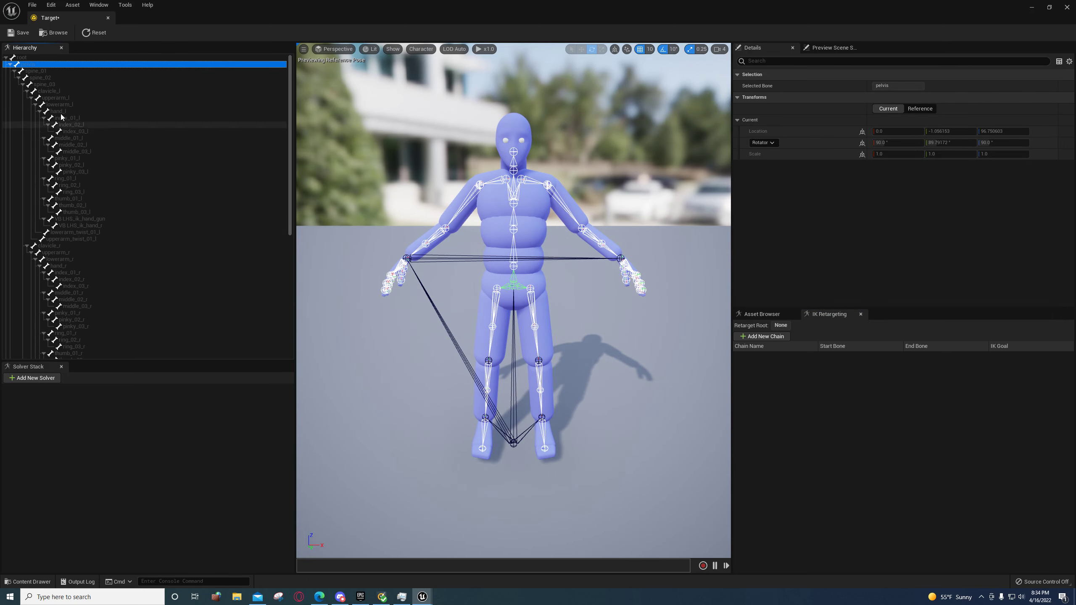
pyautogui.click(41, 72)
pyautogui.press('Up')
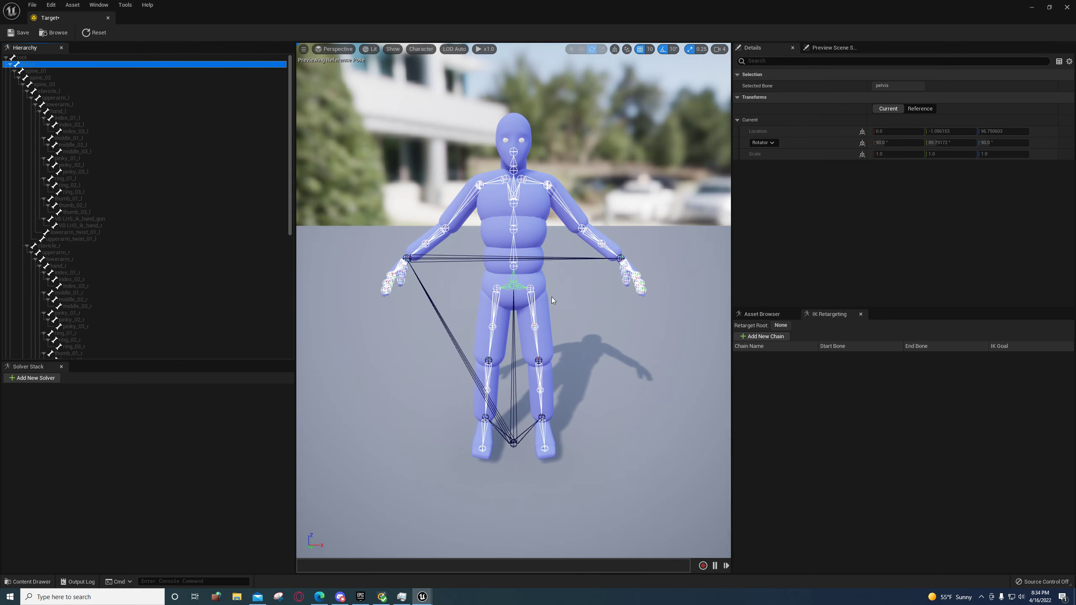
pyautogui.moveTo(552, 298)
pyautogui.mouseDown(button='right')
pyautogui.moveTo(508, 290)
pyautogui.moveTo(589, 293)
pyautogui.moveTo(534, 290)
pyautogui.moveTo(555, 326)
pyautogui.moveTo(556, 293)
pyautogui.mouseUp(button='right')
pyautogui.scroll(-7, 556, 293)
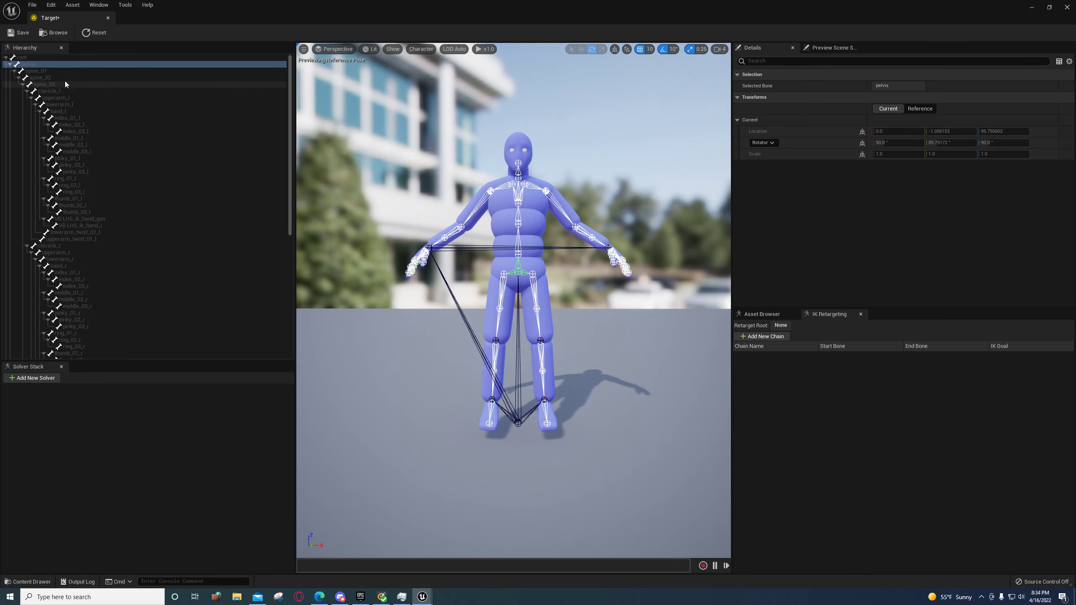
# Check the spine and root bones, and set the pelvis bone as the retarget root
pyautogui.click(36, 70)
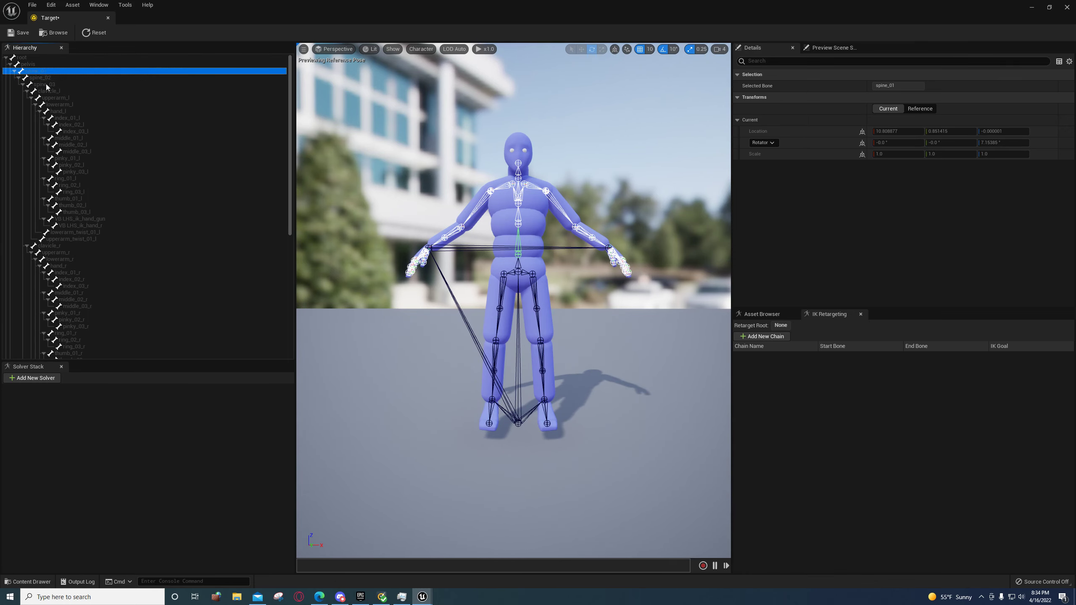
pyautogui.keyDown('shift'); pyautogui.click(45, 85); pyautogui.keyUp('shift')
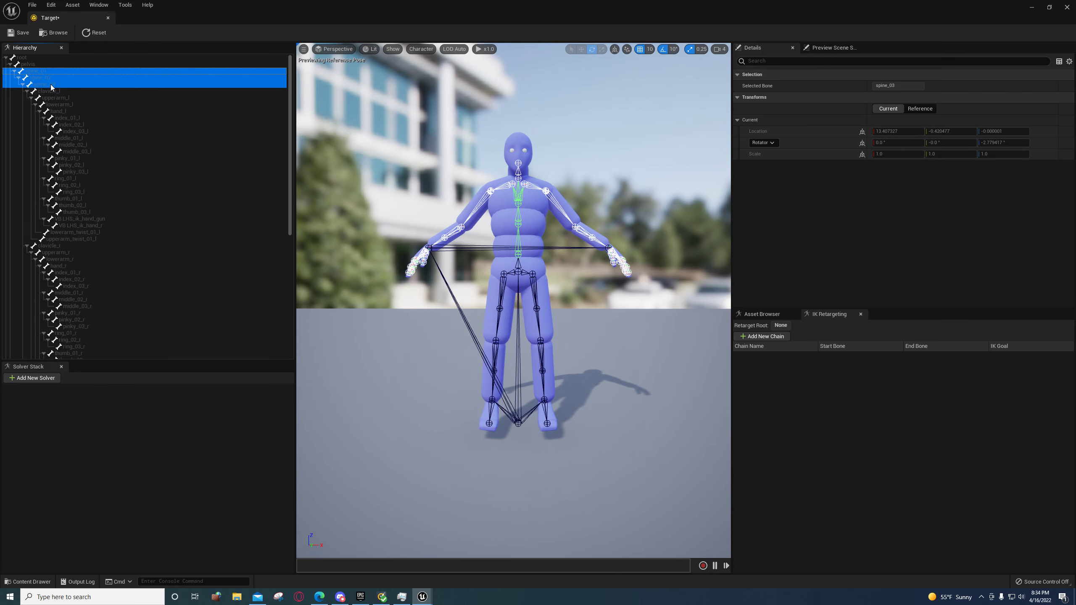
pyautogui.click(23, 58)
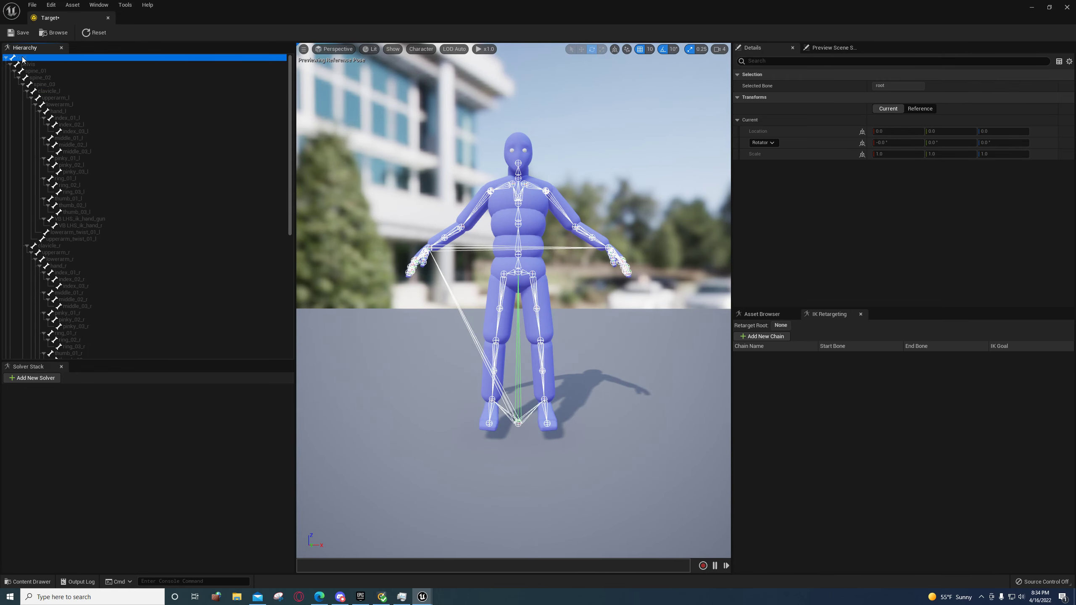
pyautogui.click(27, 64)
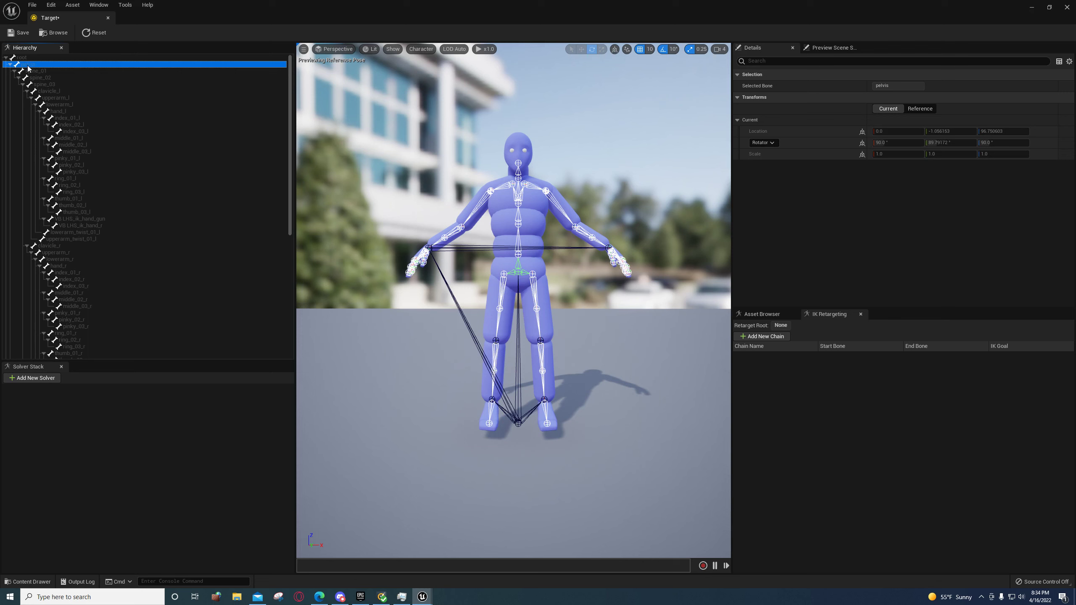
pyautogui.rightClick(31, 68)
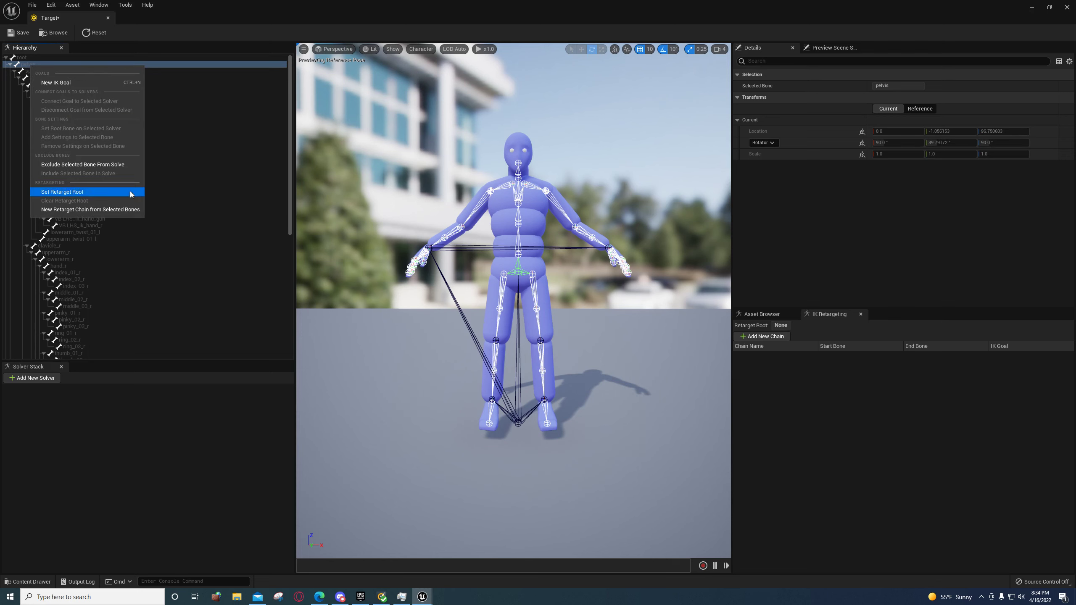
pyautogui.click(100, 196)
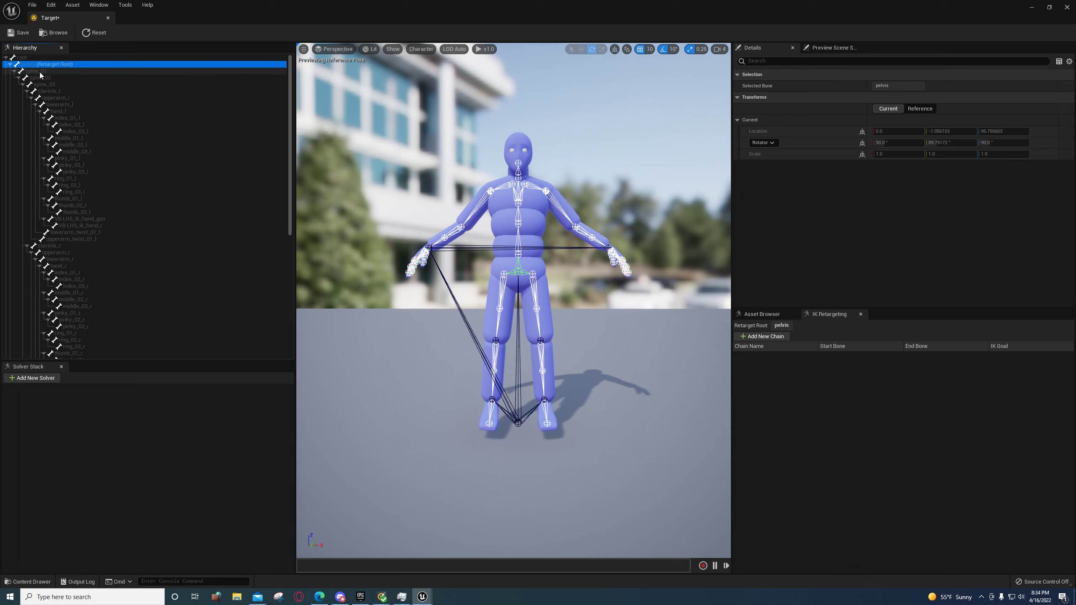
# Create a retarget chain from bones spine_01 through spine_03, keeping the chain name spine_01
pyautogui.click(39, 73)
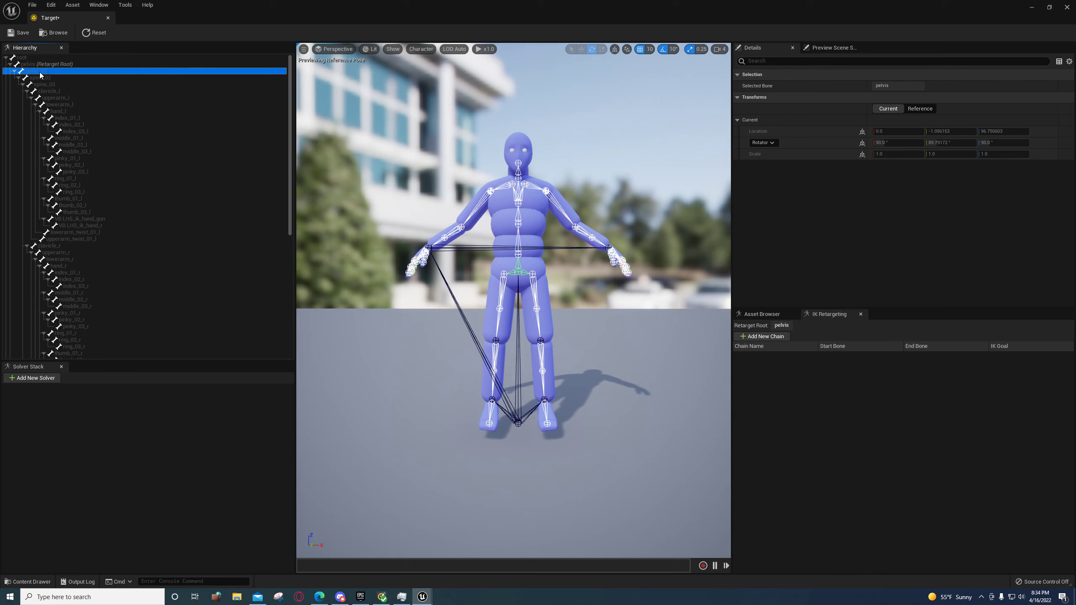
pyautogui.keyDown('shift'); pyautogui.click(45, 84); pyautogui.keyUp('shift')
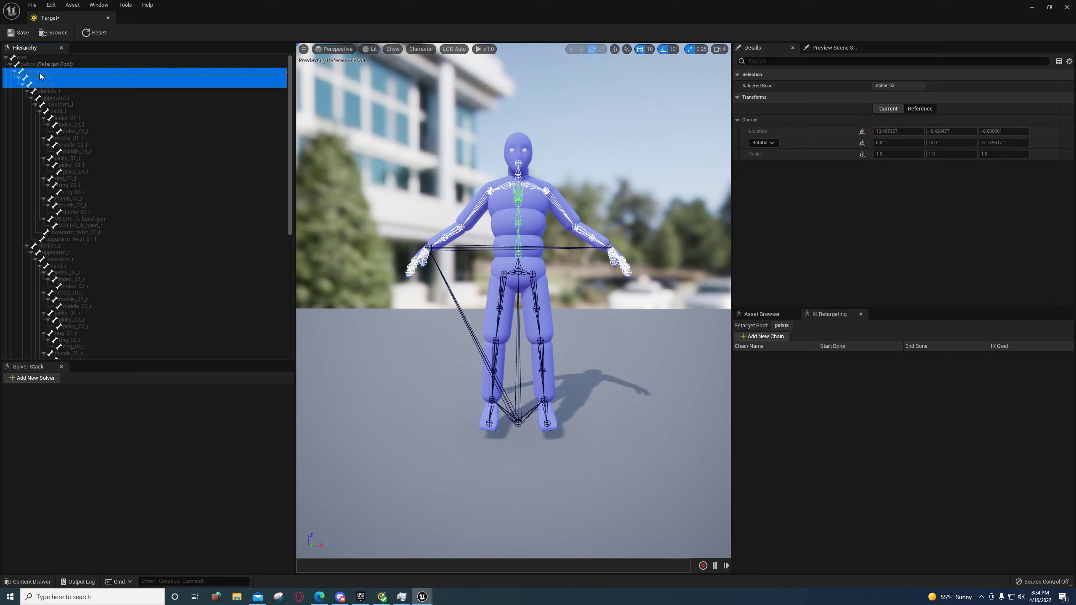
pyautogui.rightClick(45, 87)
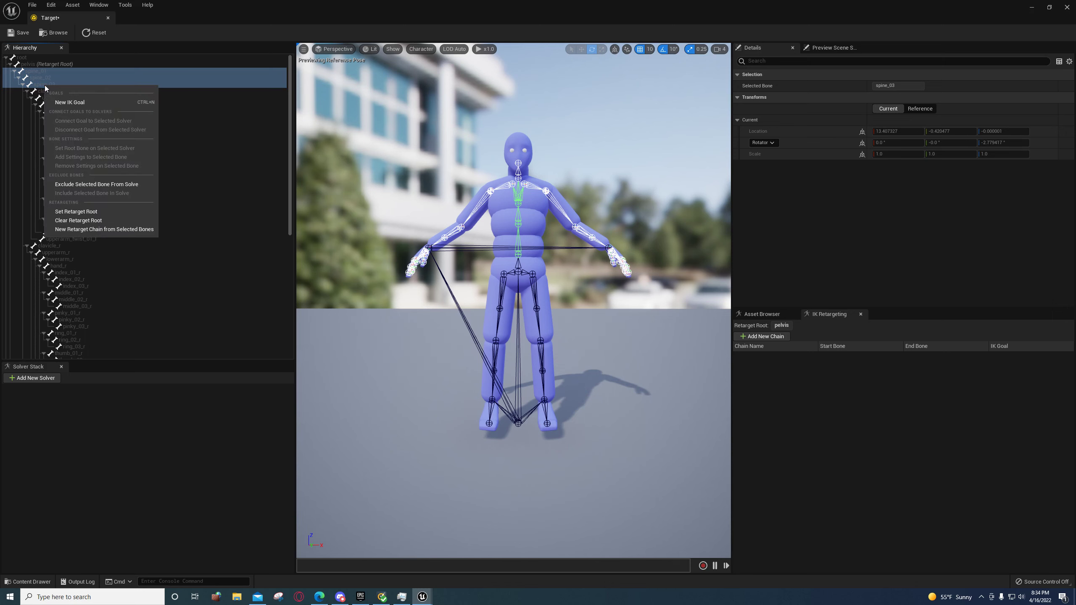
pyautogui.click(123, 230)
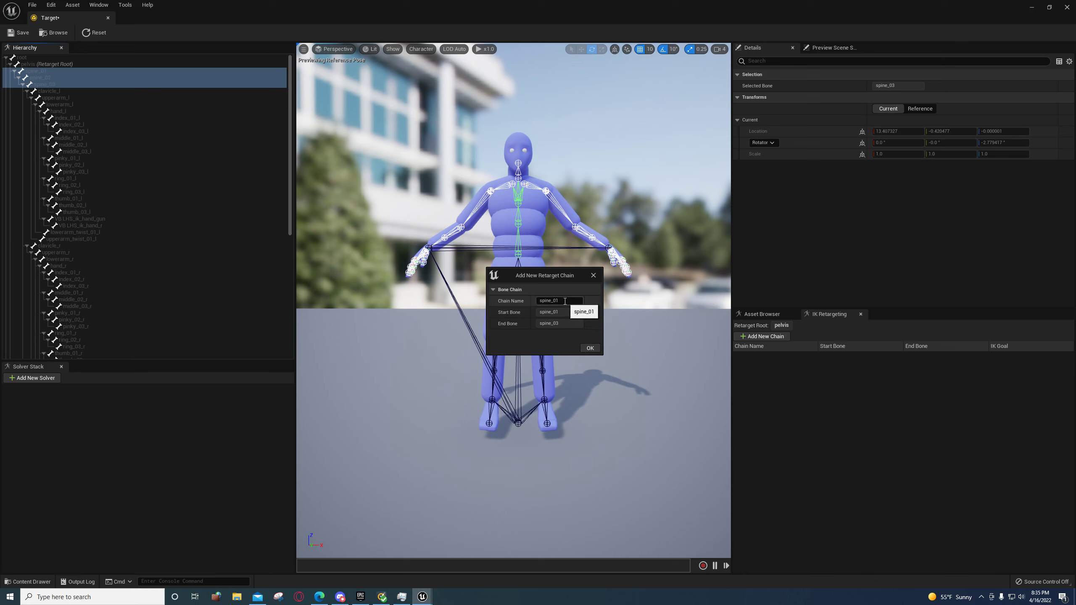
pyautogui.moveTo(562, 300)
pyautogui.mouseDown()
pyautogui.moveTo(549, 300)
pyautogui.moveTo(564, 303)
pyautogui.mouseUp()
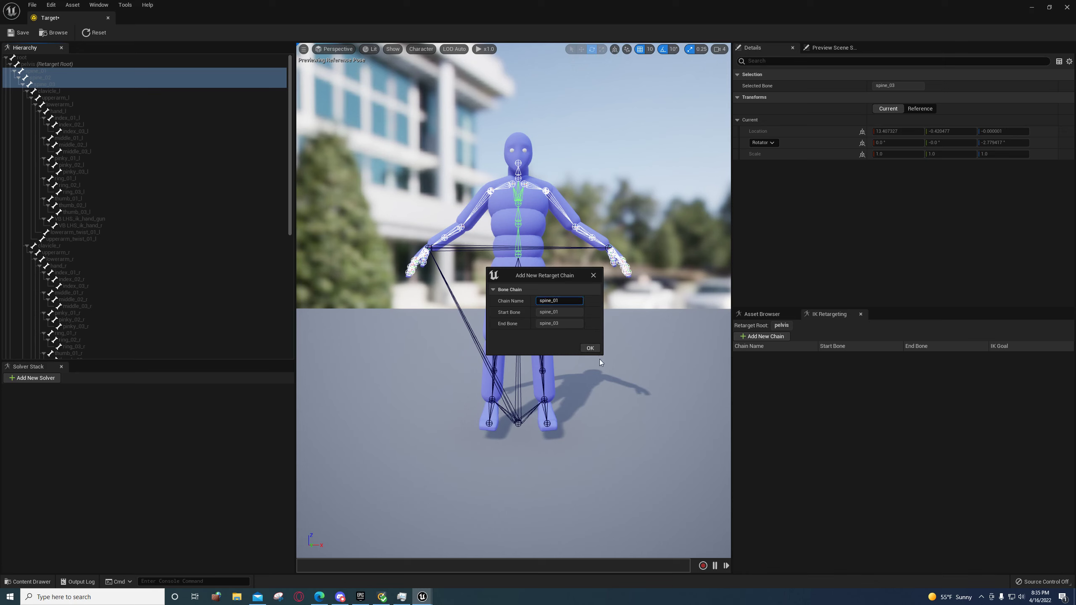
pyautogui.click(590, 350)
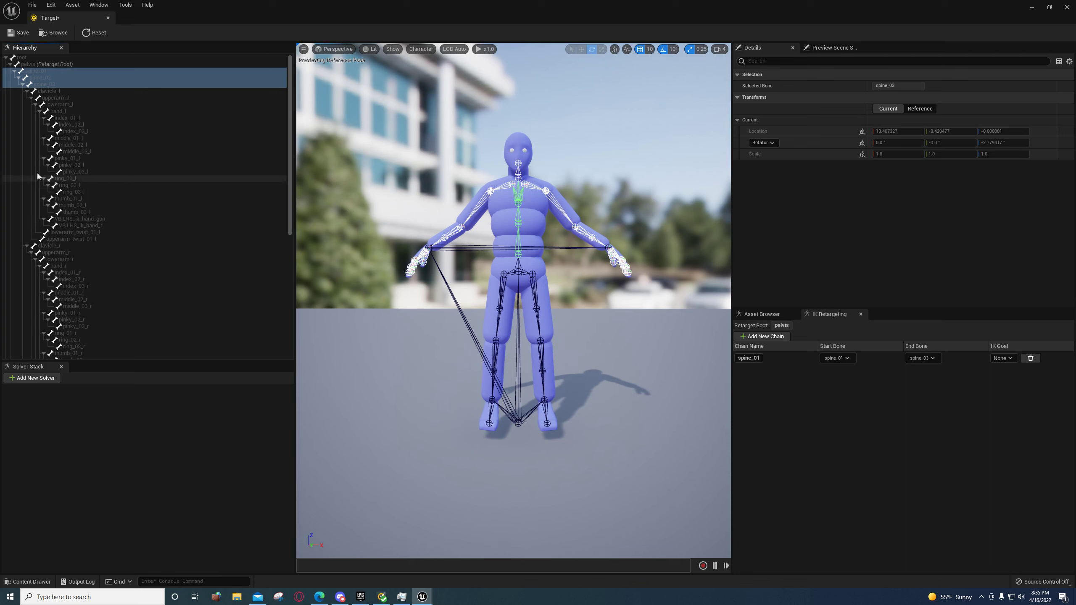
# Create a single-bone retarget chain for clavicle_l, keeping the suggested chain name
pyautogui.click(50, 91)
pyautogui.rightClick(52, 93)
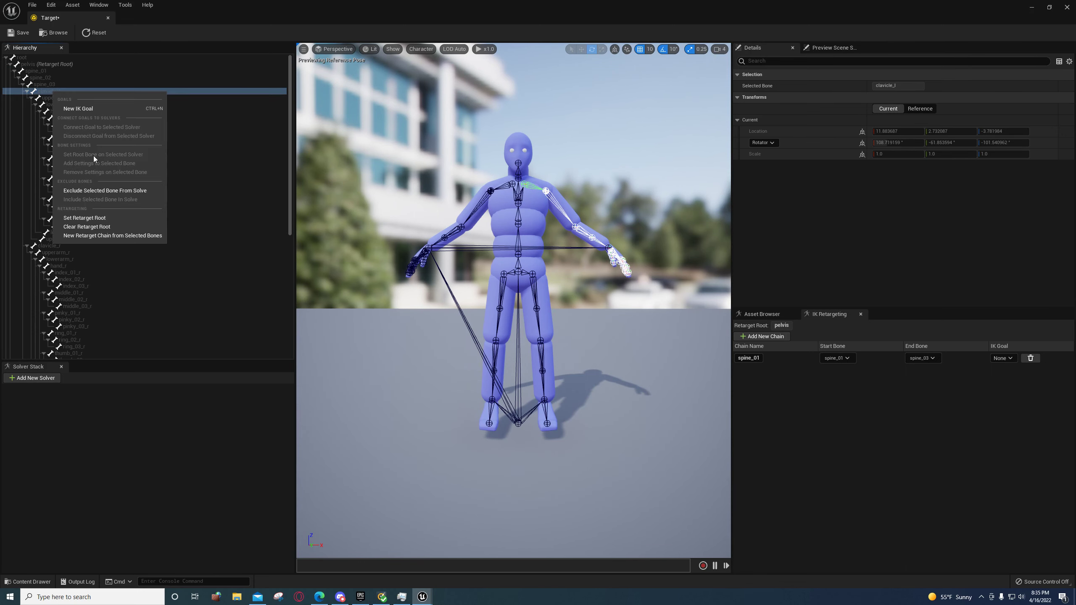
pyautogui.click(136, 236)
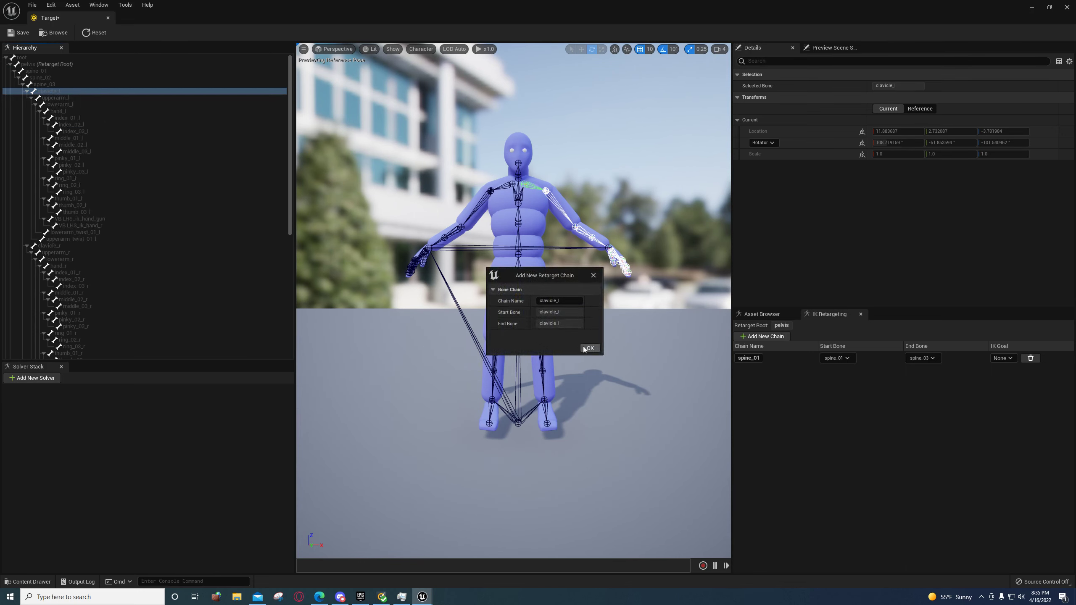
pyautogui.click(584, 349)
# Create a single-bone retarget chain for clavicle_r, keeping the suggested chain name
pyautogui.click(54, 247)
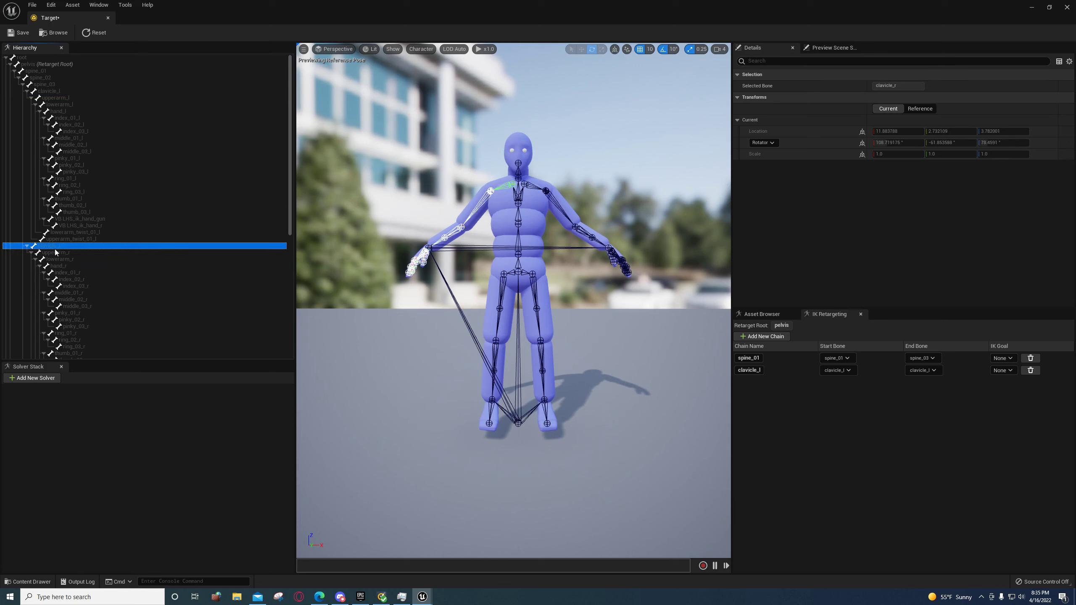
pyautogui.rightClick(55, 251)
pyautogui.click(136, 391)
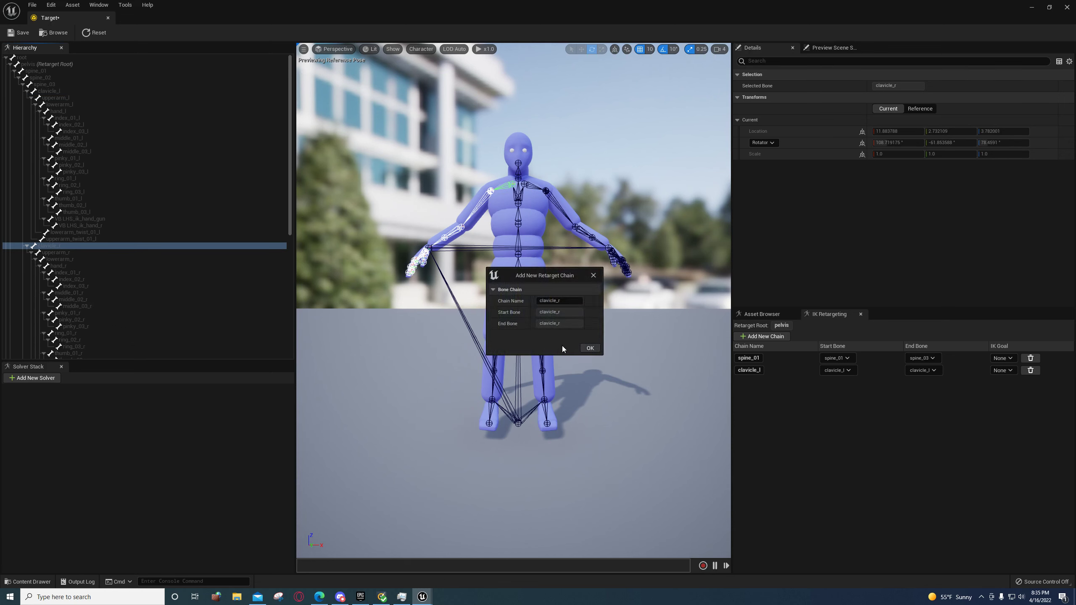
pyautogui.click(589, 349)
# Select the upperarm_l through hand_l bones and bring up their retargeting options
pyautogui.click(58, 99)
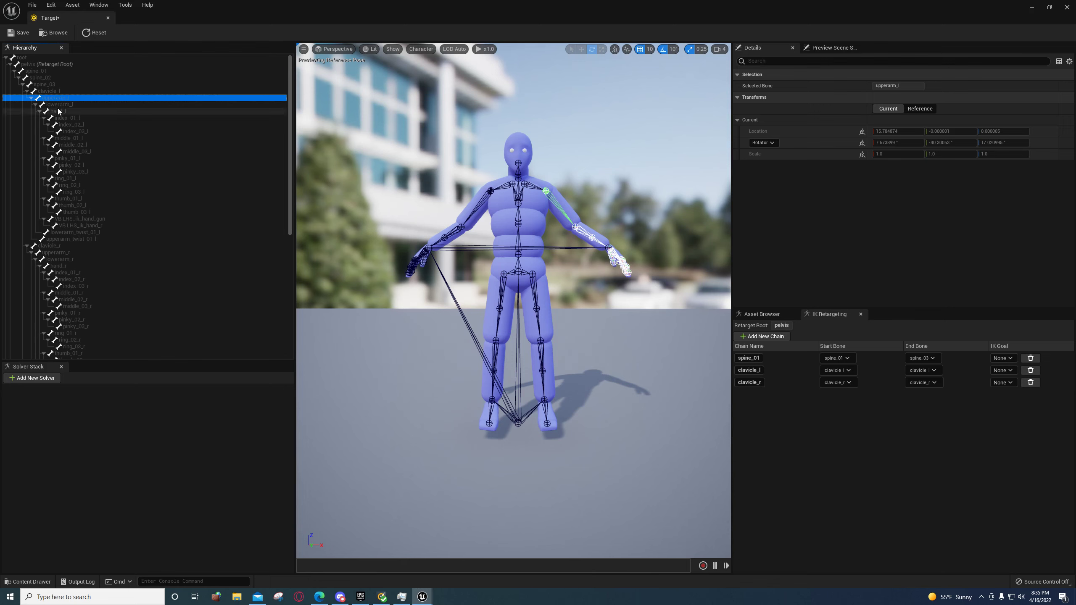
pyautogui.keyDown('shift'); pyautogui.click(58, 113); pyautogui.keyUp('shift')
pyautogui.rightClick(58, 115)
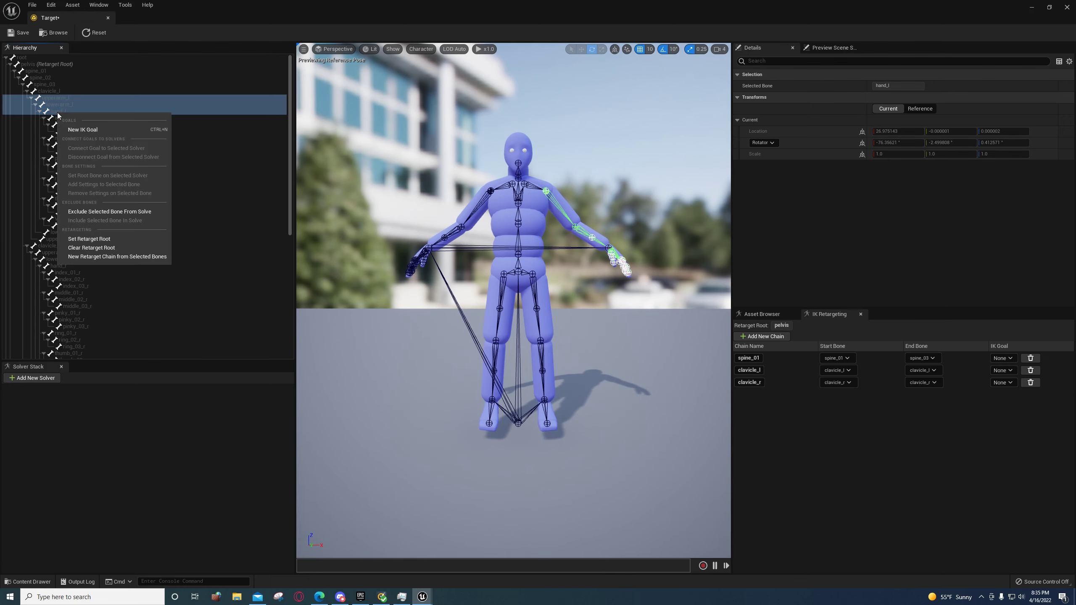
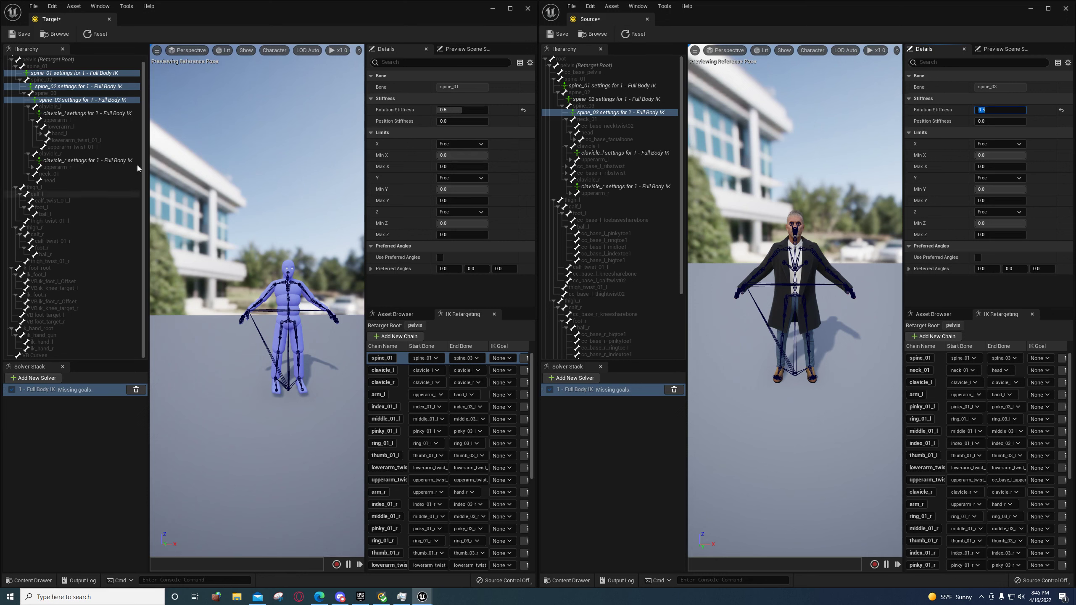
# Set Rotation Stiffness to 0.5 in the Target rig's Full Body IK settings for spine_02 and spine_03
pyautogui.click(76, 74)
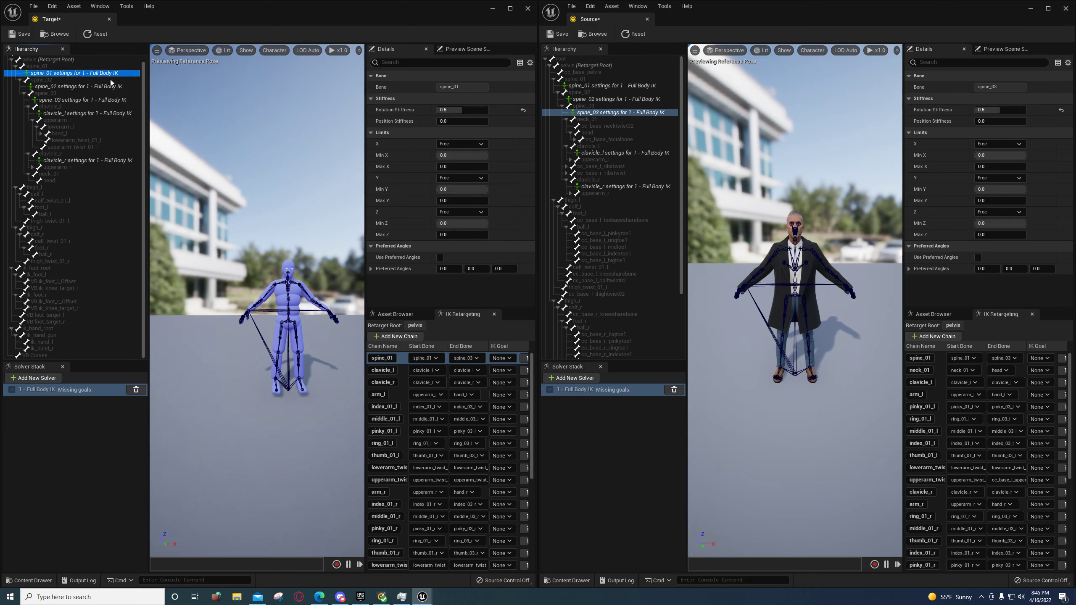
pyautogui.click(76, 86)
pyautogui.click(466, 110)
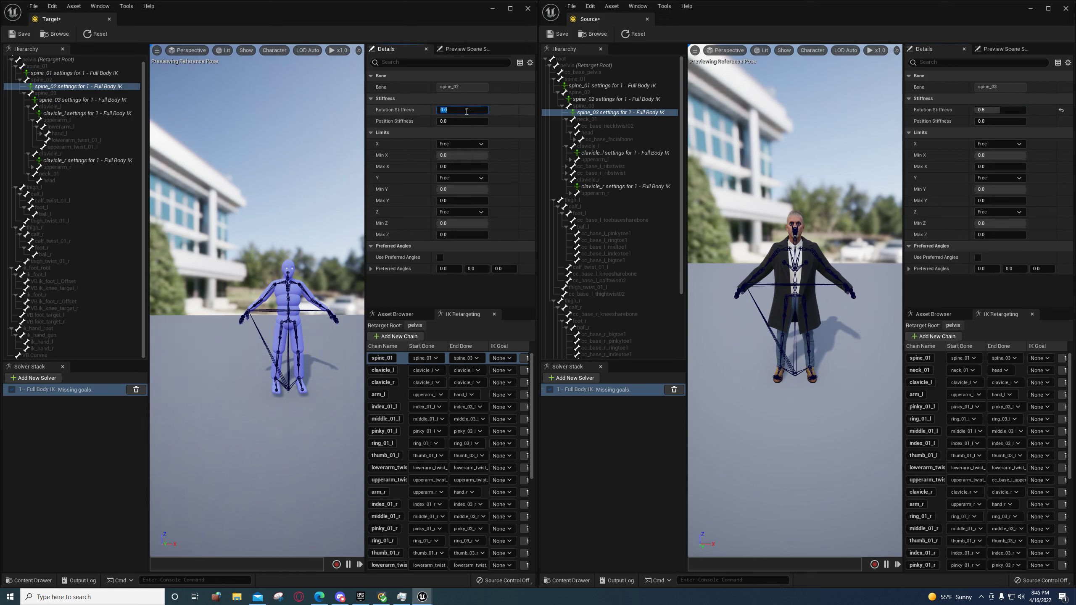
pyautogui.write('.5')
pyautogui.click(78, 101)
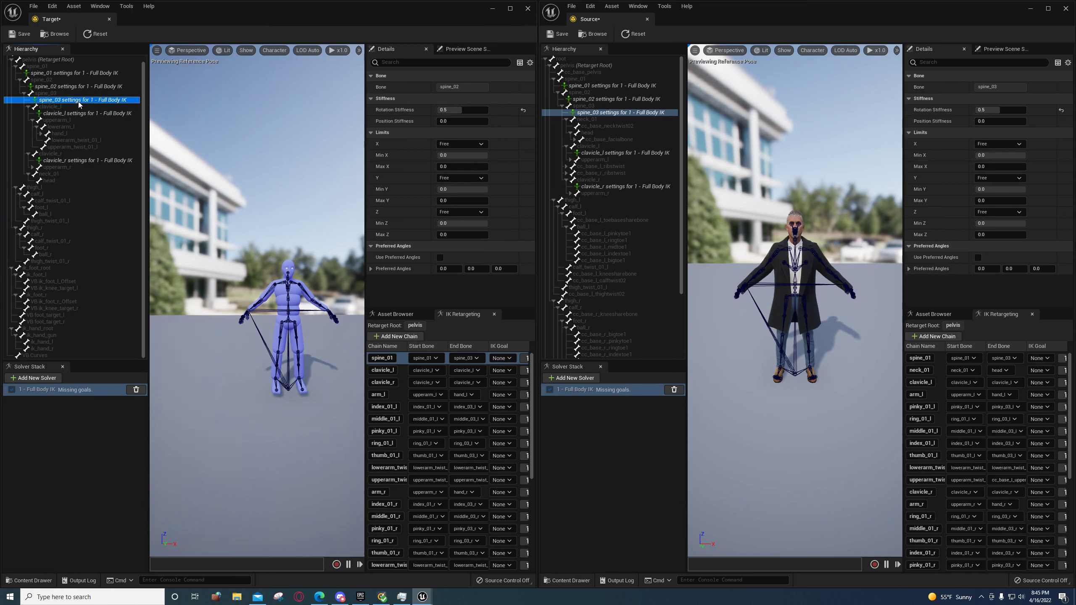
pyautogui.click(450, 110)
pyautogui.write('.5')
pyautogui.press('Return')
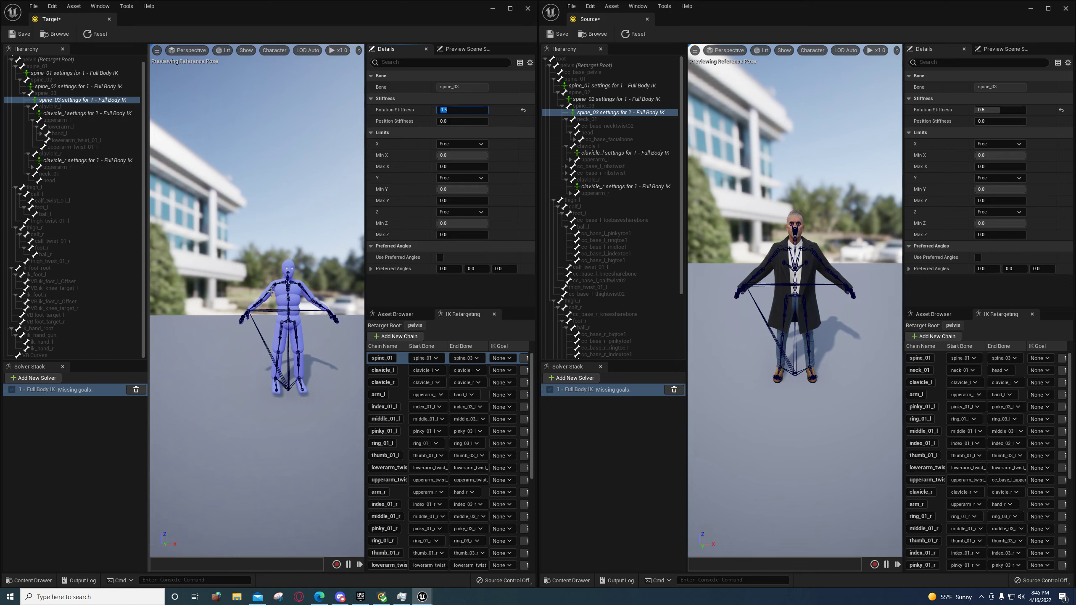
# Add a new IK goal to the hand_l bone in the Target rig and connect it to the Full Body IK solver
pyautogui.scroll(3, 257, 307)
pyautogui.scroll(5, 277, 298)
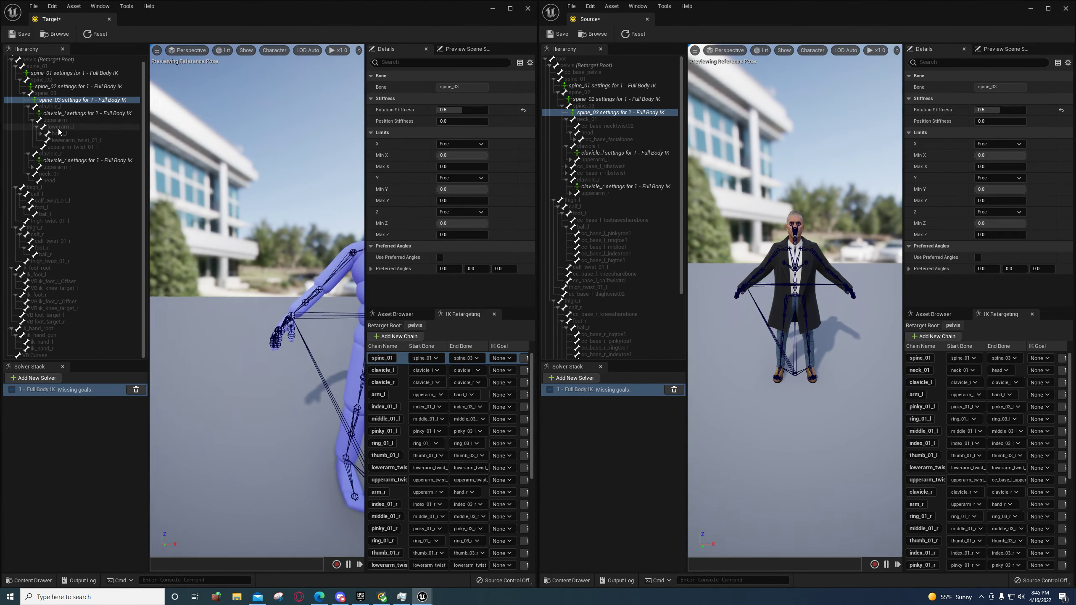
pyautogui.rightClick(55, 134)
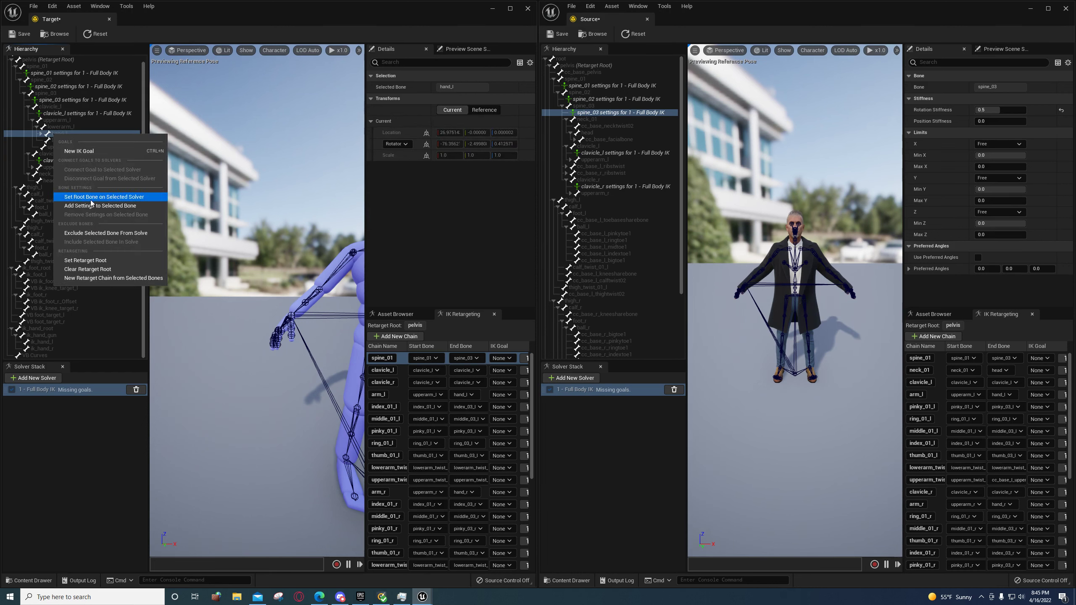
pyautogui.click(94, 153)
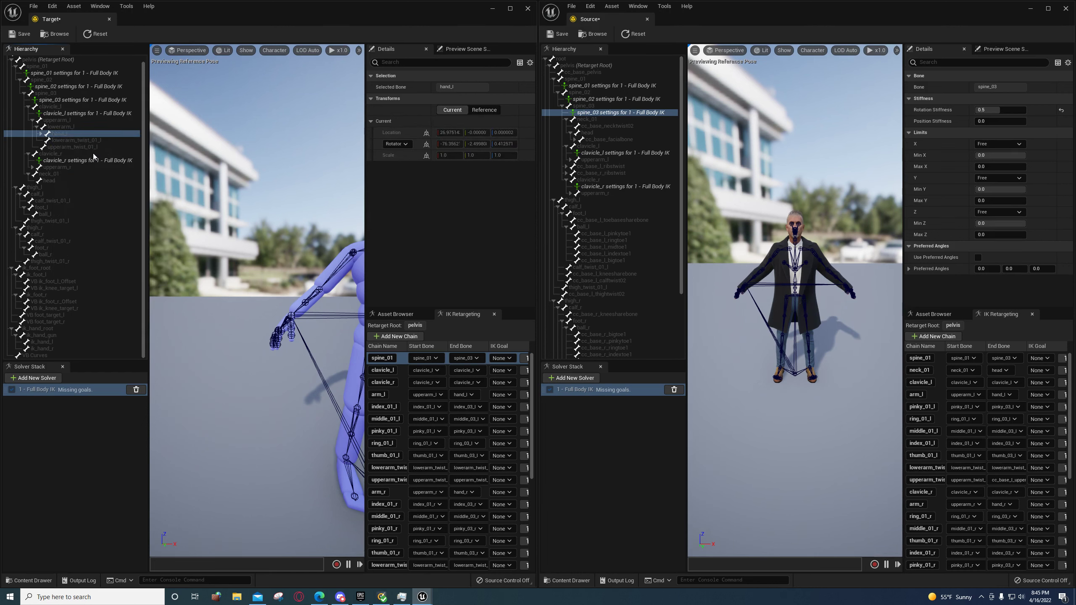
pyautogui.click(41, 134)
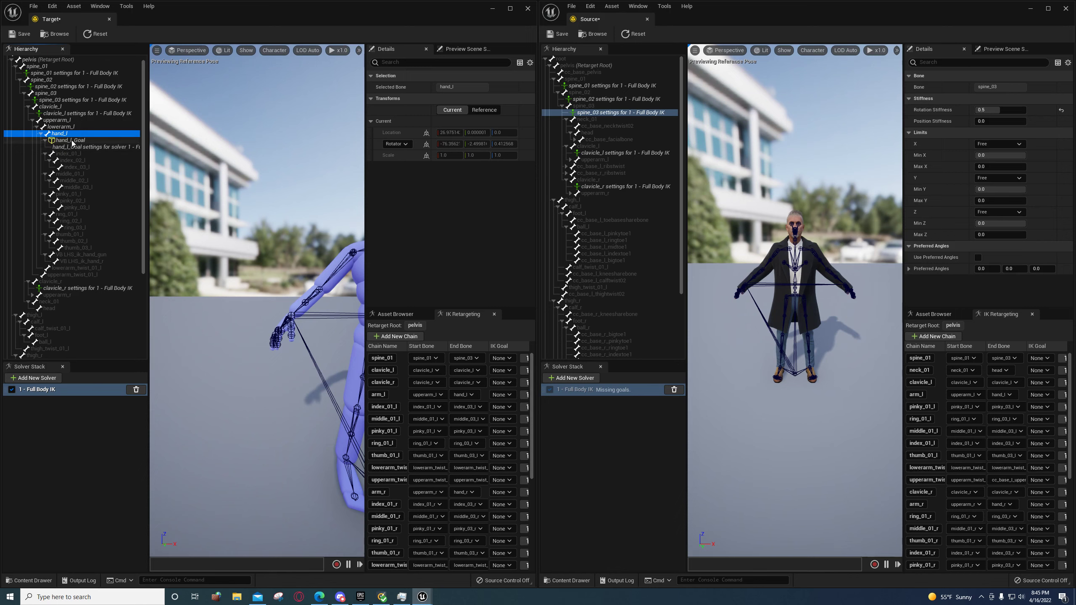
# Try moving the Target rig's hand_l goal to test the solver, and undo the manipulation
pyautogui.click(68, 140)
pyautogui.moveTo(267, 291); pyautogui.dragTo(309, 300)
pyautogui.hotkey('ctrl', 'z')
pyautogui.hotkey('ctrl', 'z')
pyautogui.hotkey('ctrl', 'z')
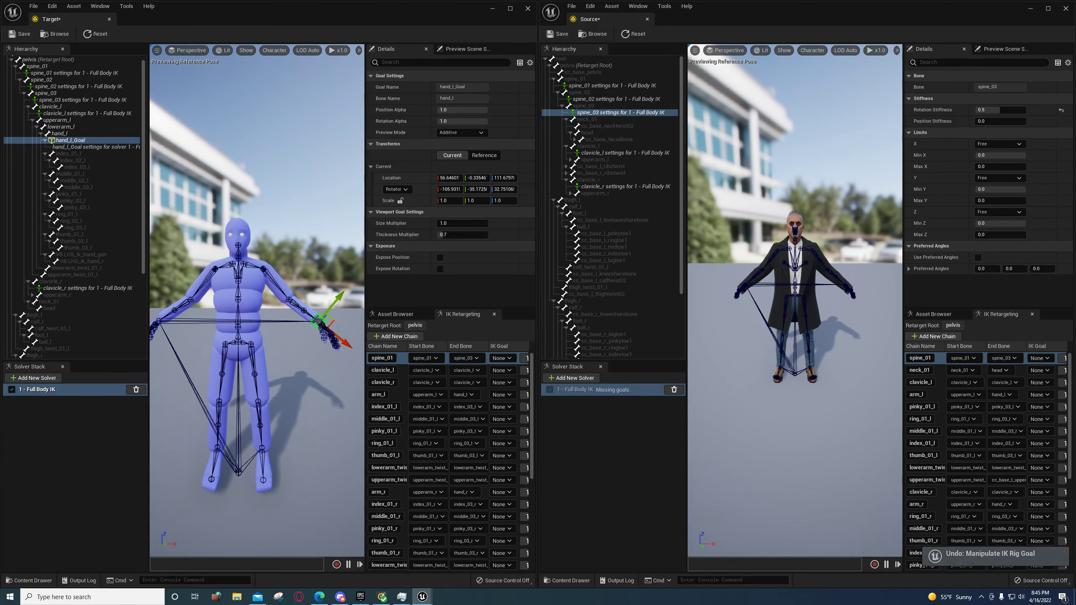
# Add a new IK goal to the hand_r bone in the Target rig
pyautogui.click(34, 295)
pyautogui.click(60, 309)
pyautogui.rightClick(60, 312)
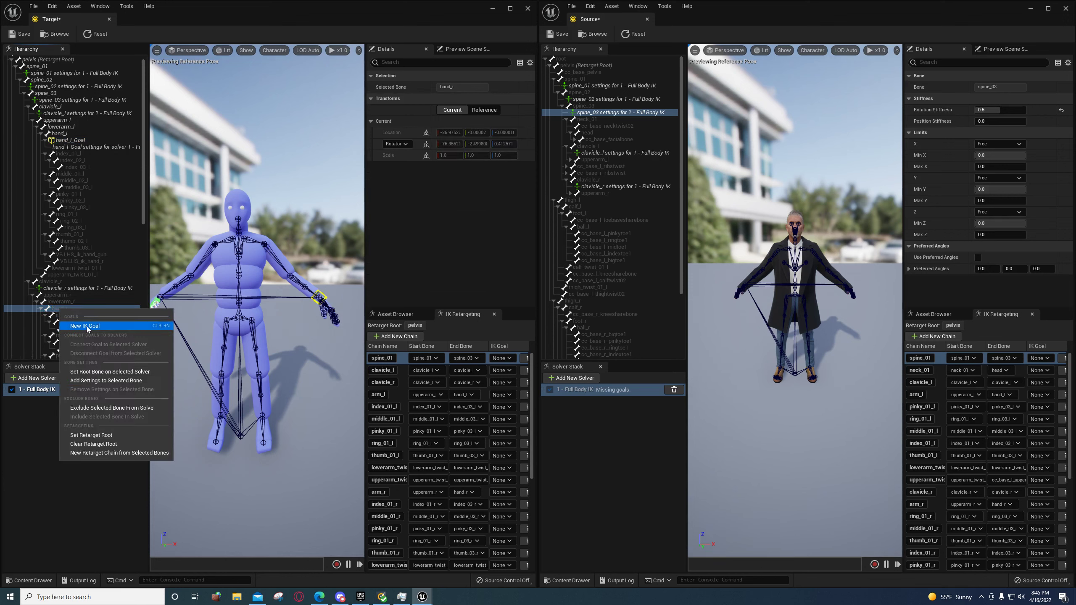
pyautogui.click(70, 323)
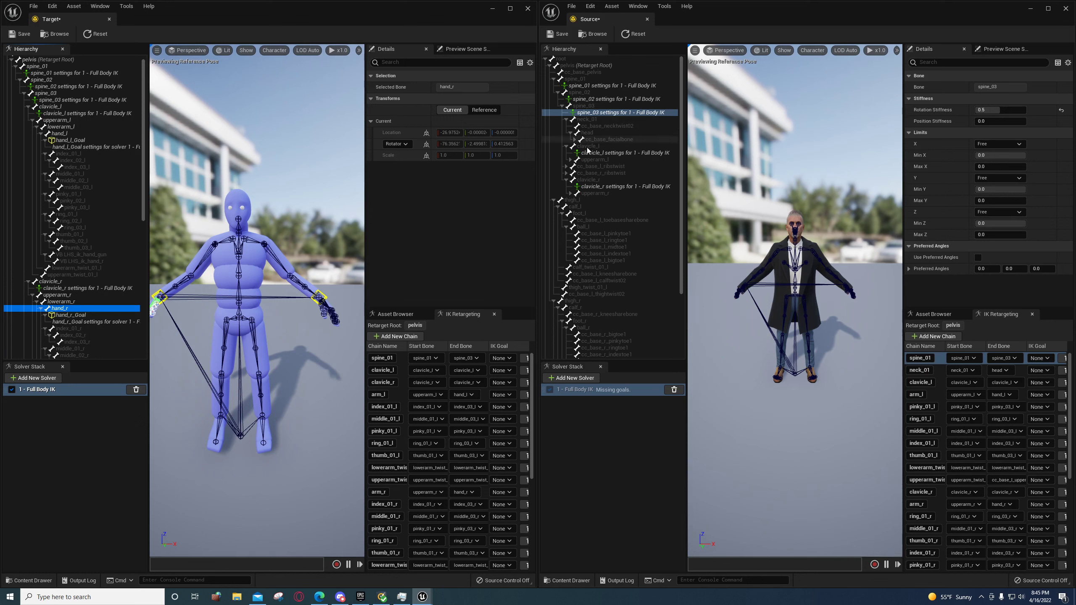
# Add a new IK goal to the hand_l bone in the Source rig and collapse its finger bones
pyautogui.click(571, 160)
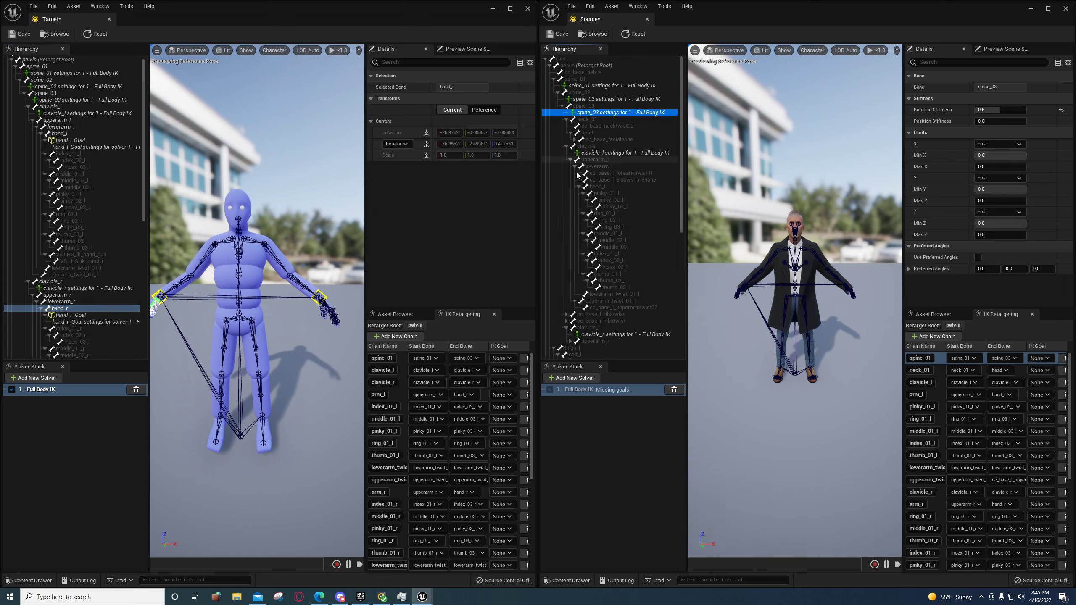
pyautogui.rightClick(597, 186)
pyautogui.click(617, 206)
pyautogui.scroll(-2, 593, 216)
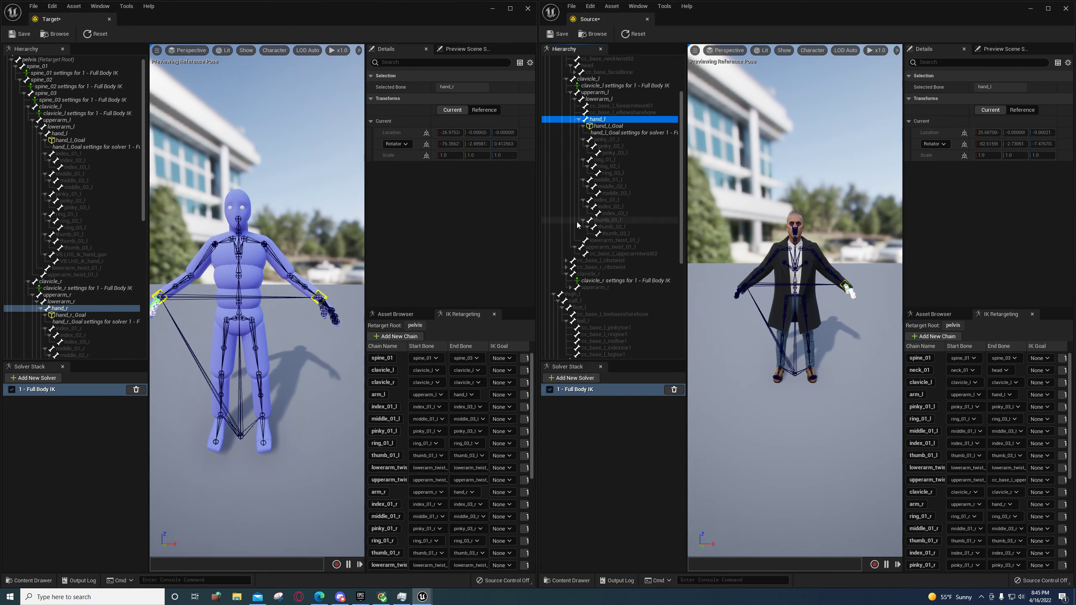
pyautogui.click(579, 120)
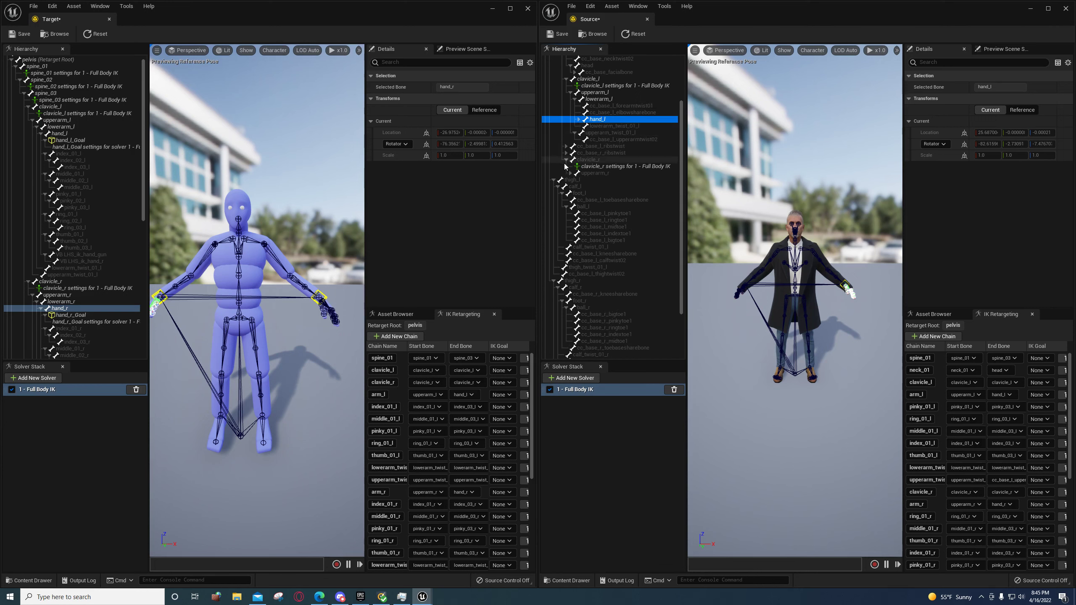
# Expand the clavicle_r arm branch in the Source rig and add a new IK goal to hand_r
pyautogui.click(566, 160)
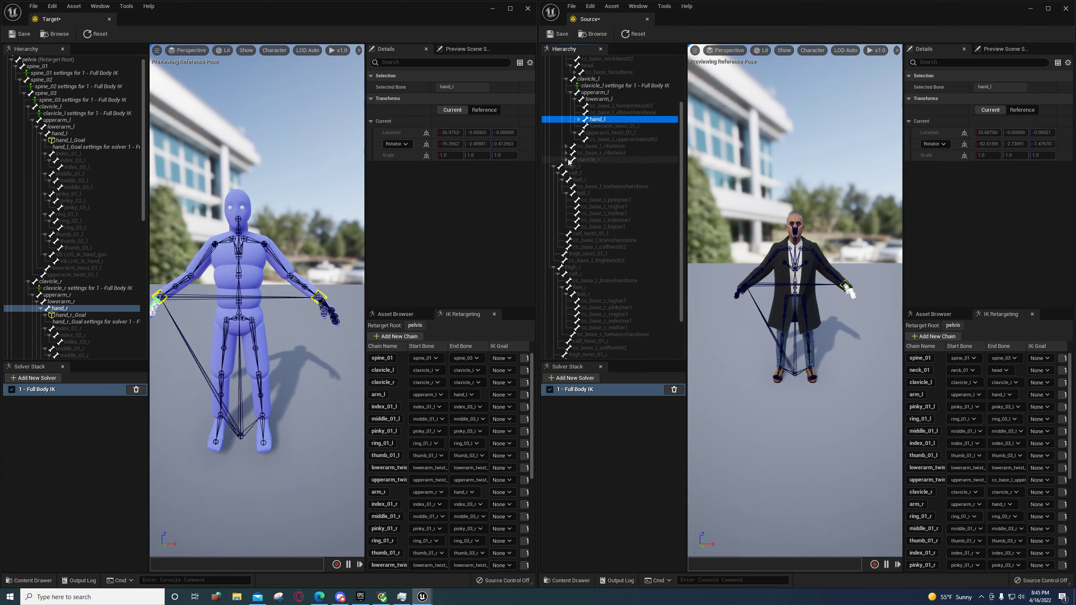
pyautogui.click(567, 160)
pyautogui.click(572, 173)
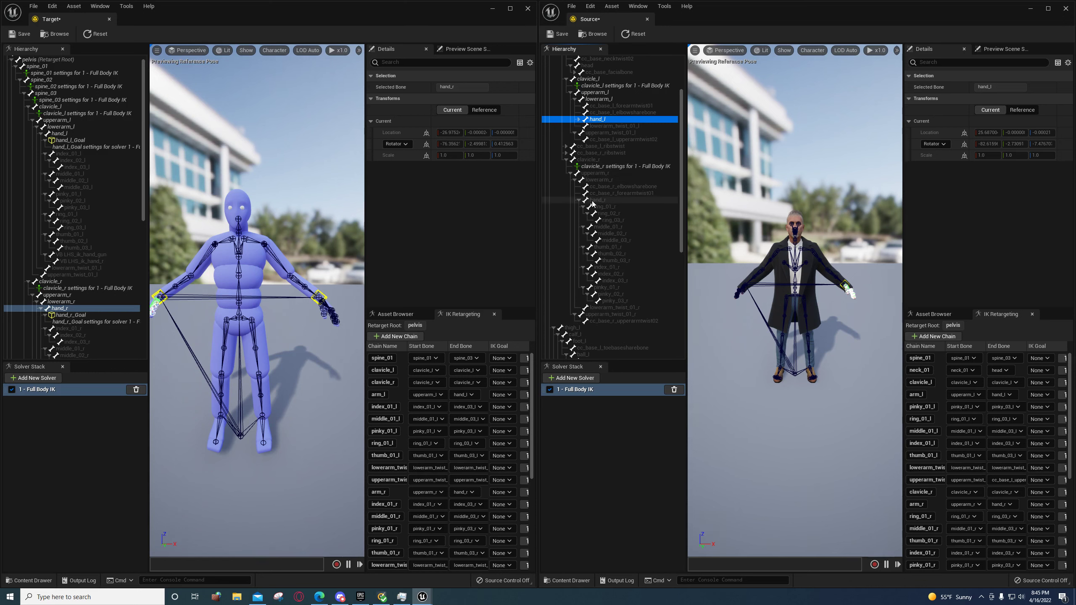
pyautogui.rightClick(593, 200)
pyautogui.click(605, 217)
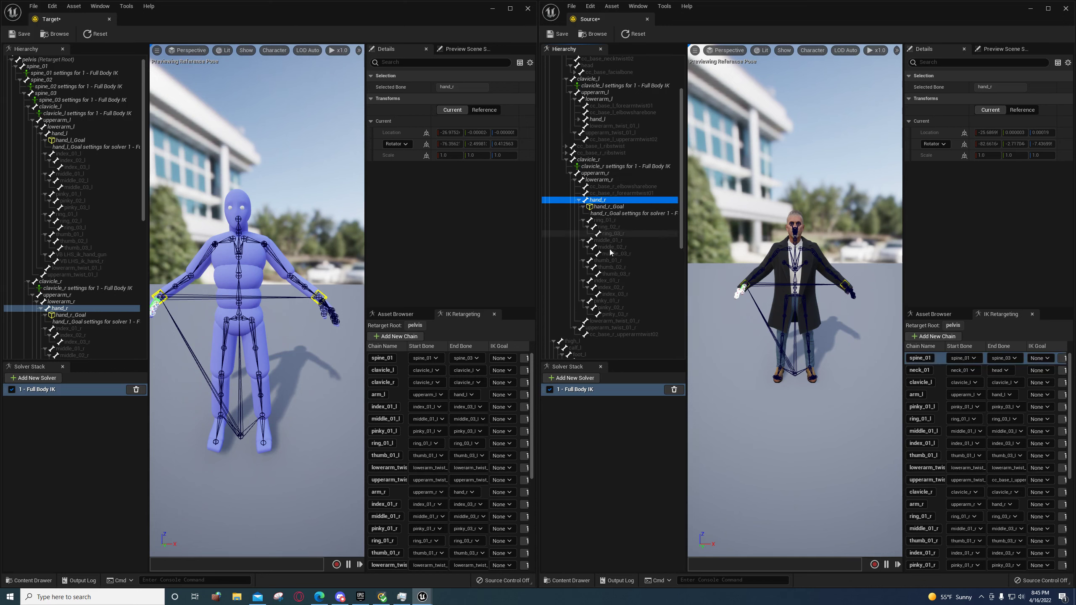
# Try raising the Target rig's hand_l goal in the viewport, and undo the move
pyautogui.click(320, 298)
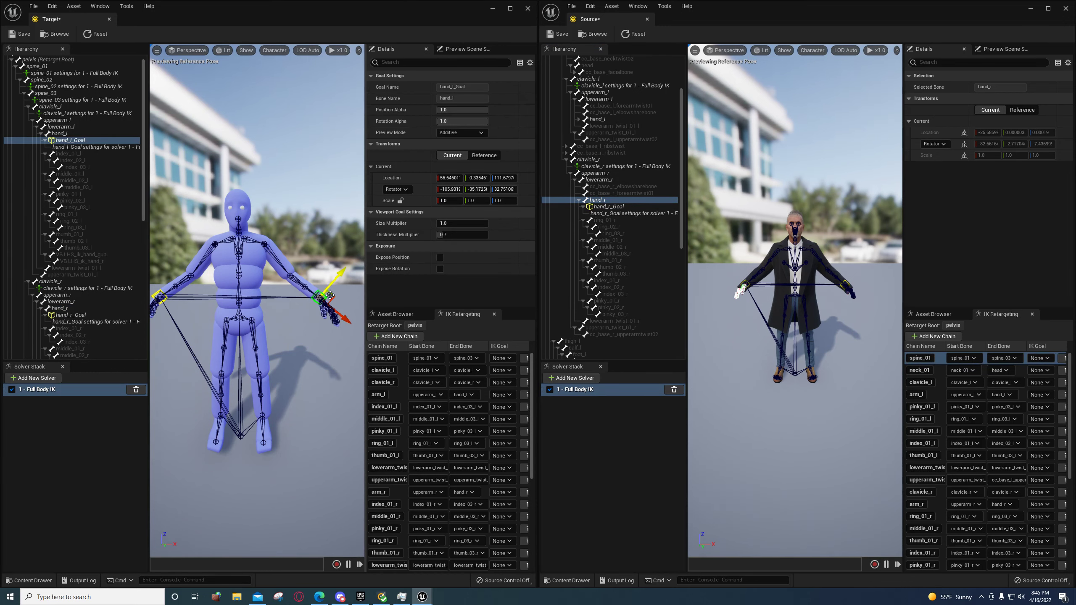
pyautogui.moveTo(332, 299); pyautogui.dragTo(364, 209)
pyautogui.hotkey('ctrl', 'z')
# Add new IK goals to the foot_l and foot_r bones in the Target rig
pyautogui.scroll(-8, 89, 311)
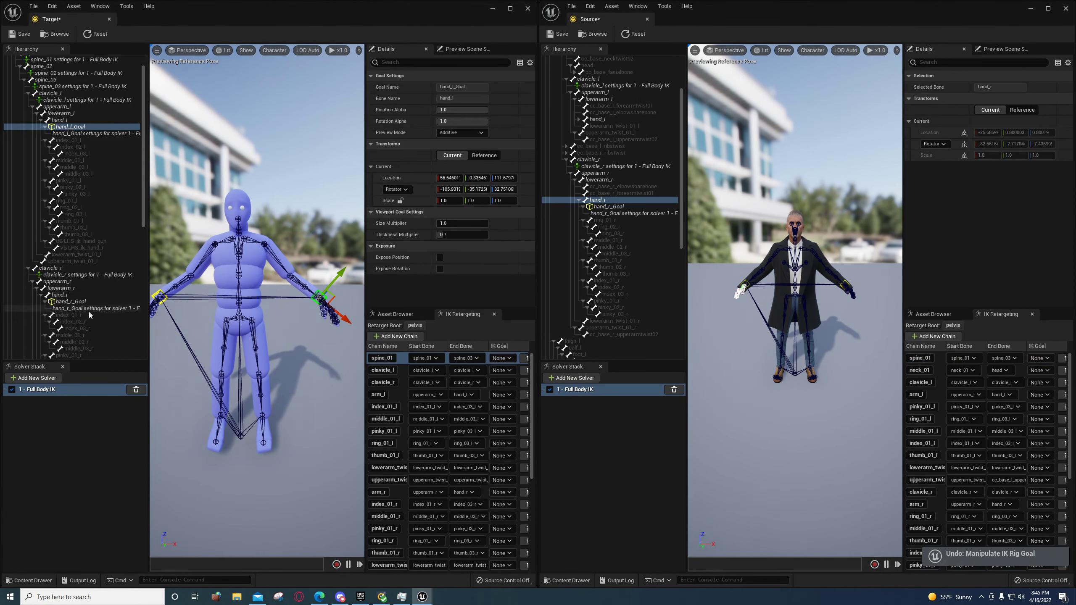
pyautogui.scroll(-5, 87, 296)
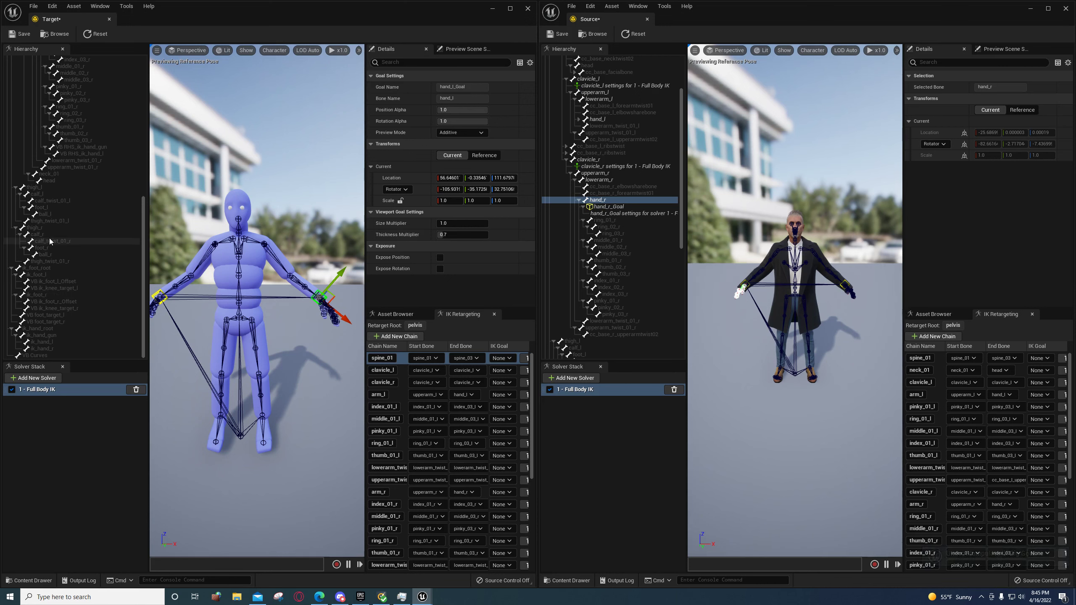
pyautogui.rightClick(42, 208)
pyautogui.click(71, 227)
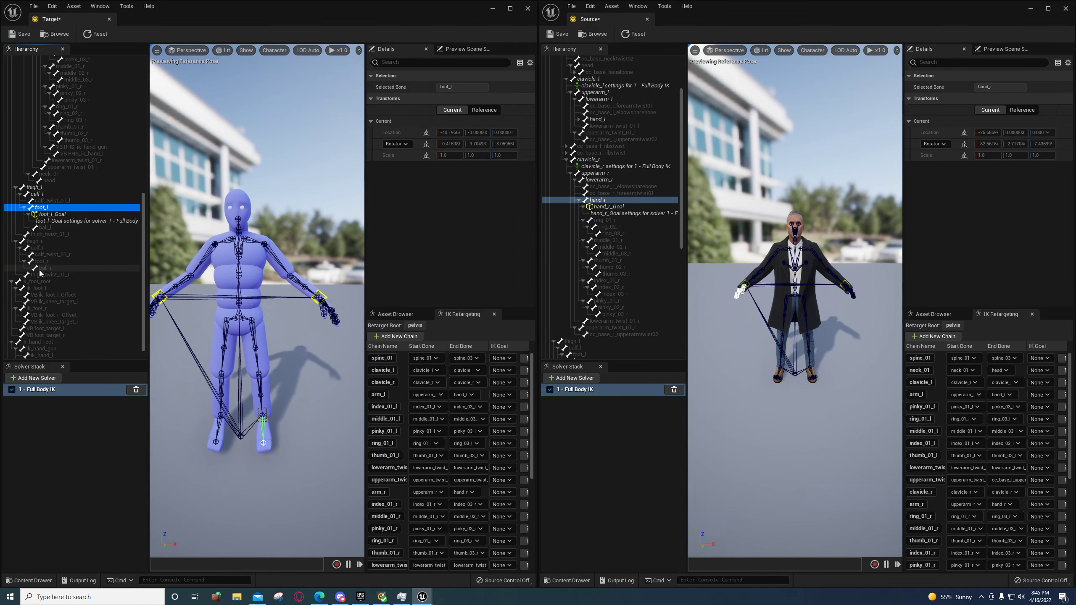
pyautogui.rightClick(42, 264)
pyautogui.click(65, 285)
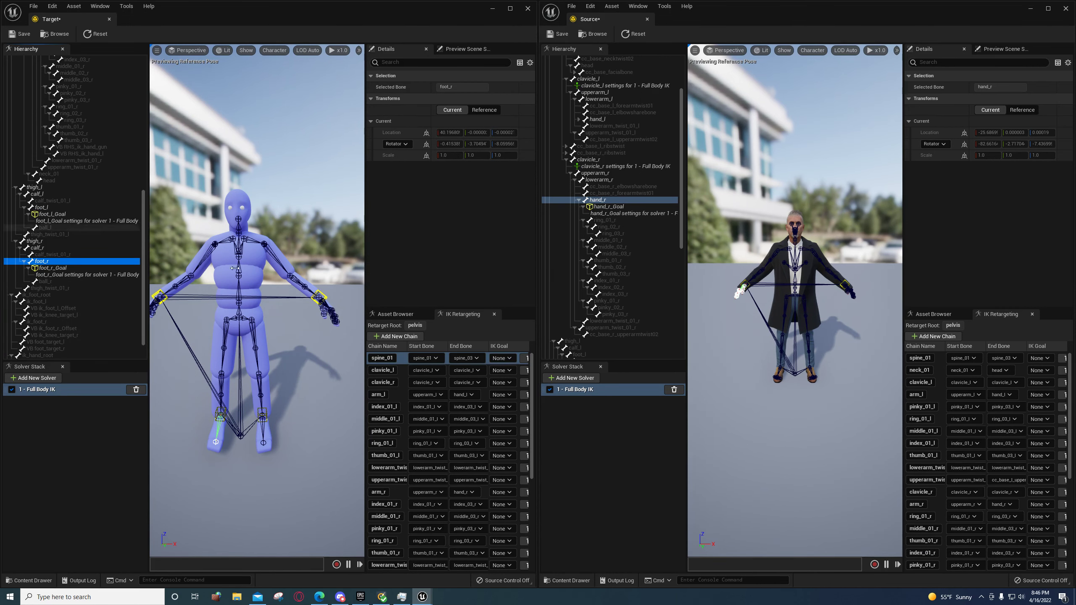
# Add new IK goals to the foot_l and foot_r bones in the Source rig
pyautogui.scroll(-8, 582, 299)
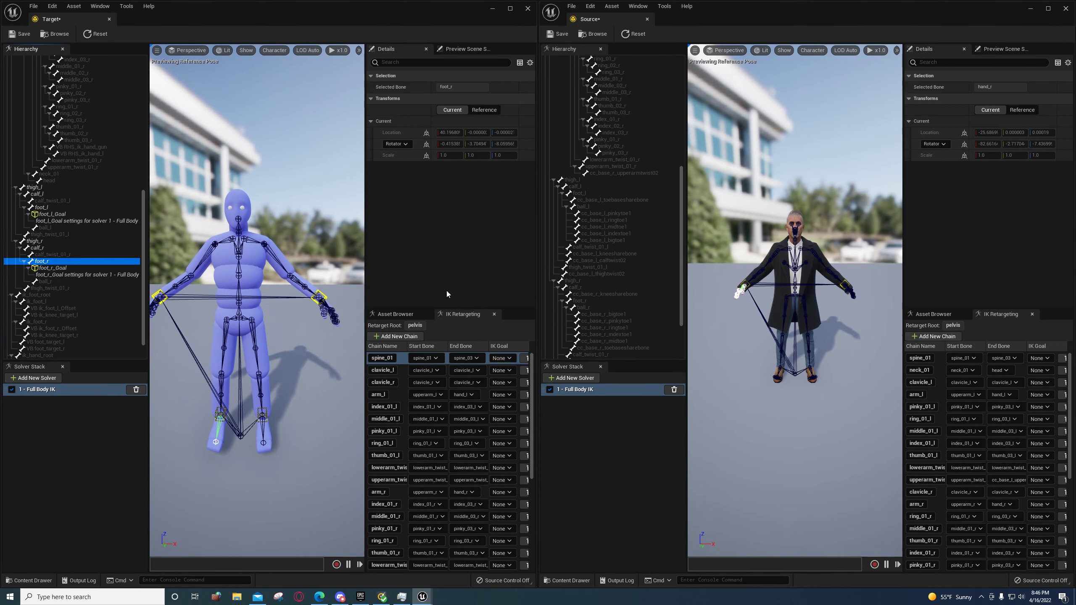
pyautogui.click(597, 195)
pyautogui.rightClick(596, 195)
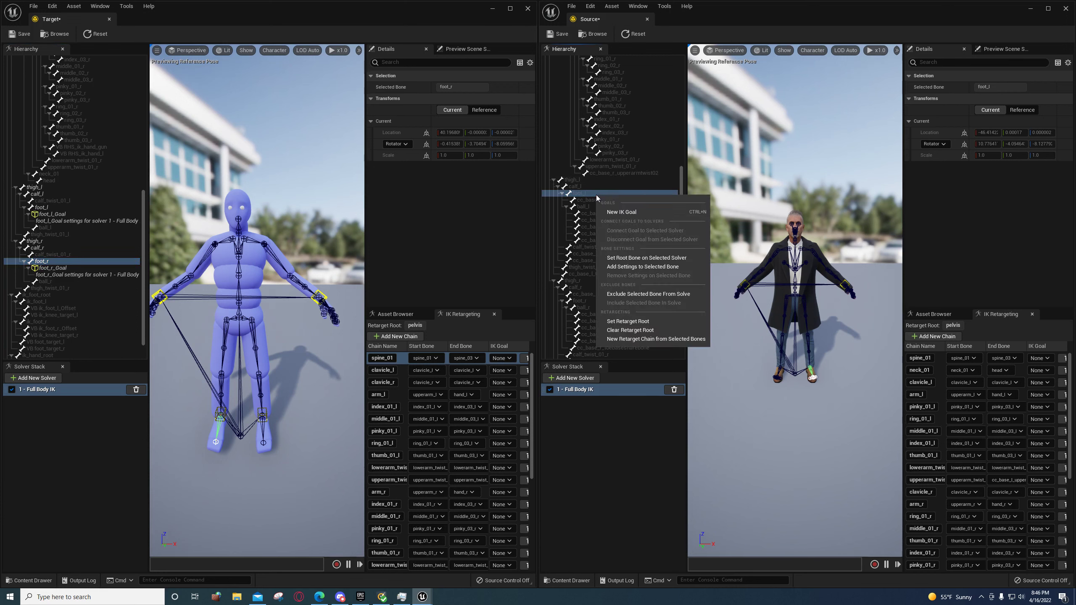
pyautogui.click(639, 212)
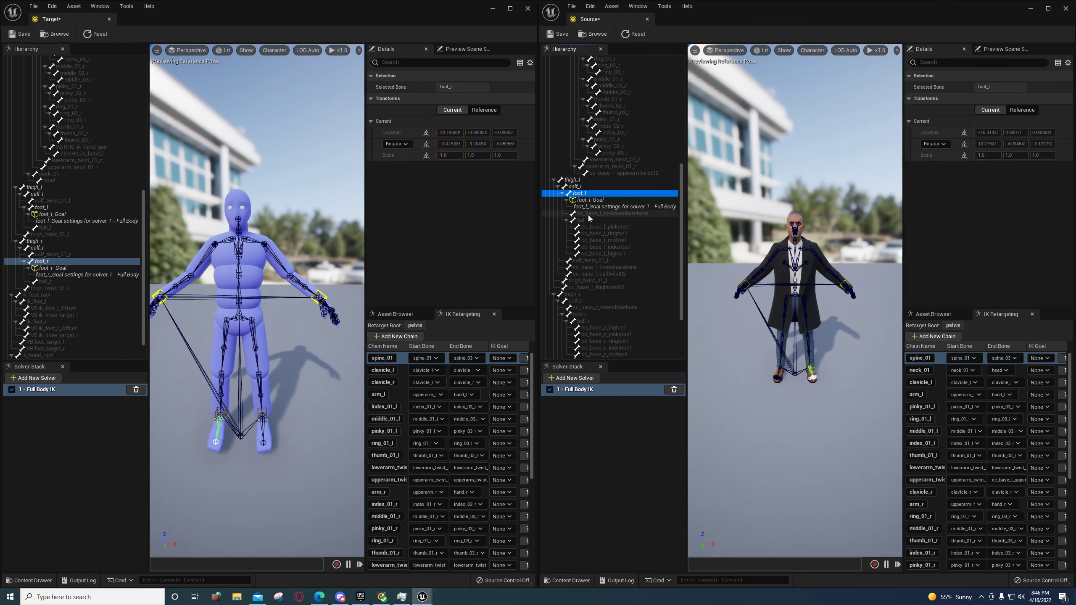
pyautogui.click(581, 314)
pyautogui.rightClick(581, 315)
pyautogui.click(606, 335)
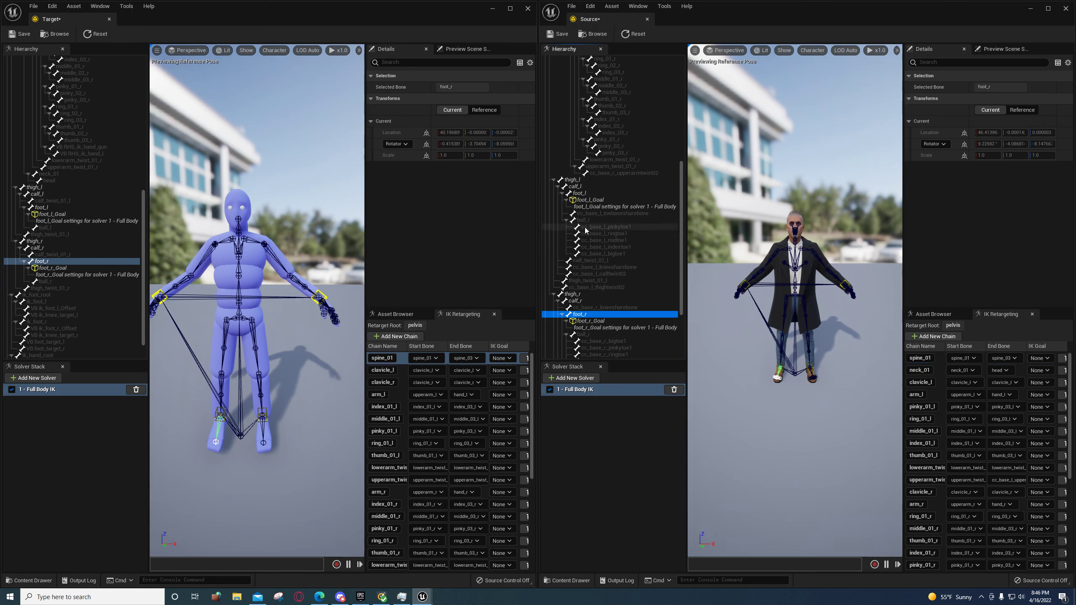
# Move the Target rig's hand_l goal to about X 144, Y 26, Z 158 to test the pose, and open the spine_01 solver settings
pyautogui.moveTo(324, 344); pyautogui.dragTo(317, 335)
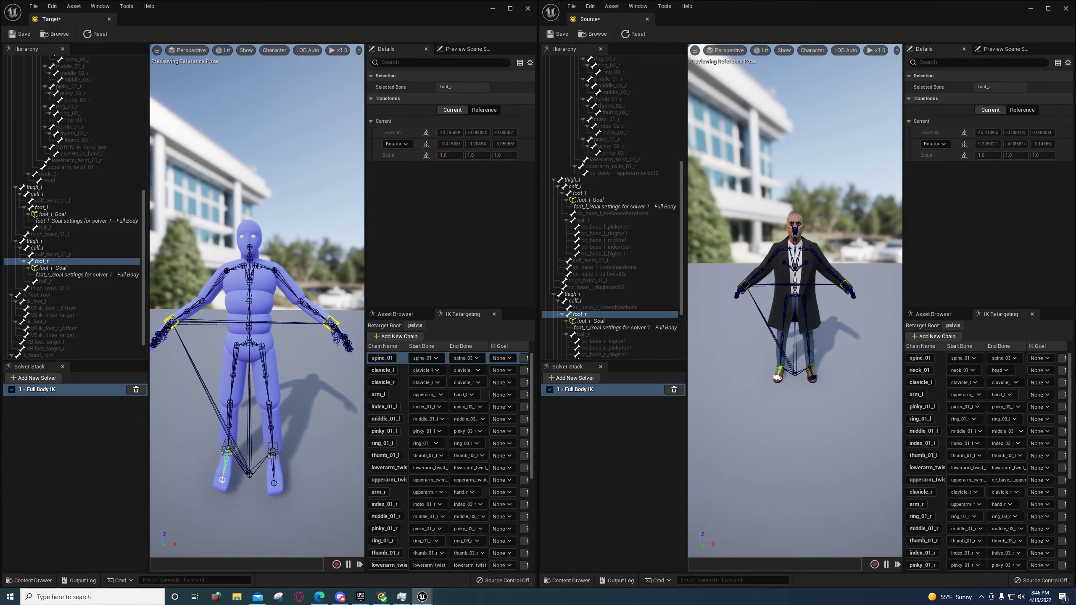
pyautogui.click(335, 321)
pyautogui.moveTo(315, 299)
pyautogui.mouseDown(button='middle')
pyautogui.moveTo(406, 284)
pyautogui.moveTo(315, 299)
pyautogui.mouseUp(button='middle')
pyautogui.moveTo(324, 342); pyautogui.dragTo(306, 308)
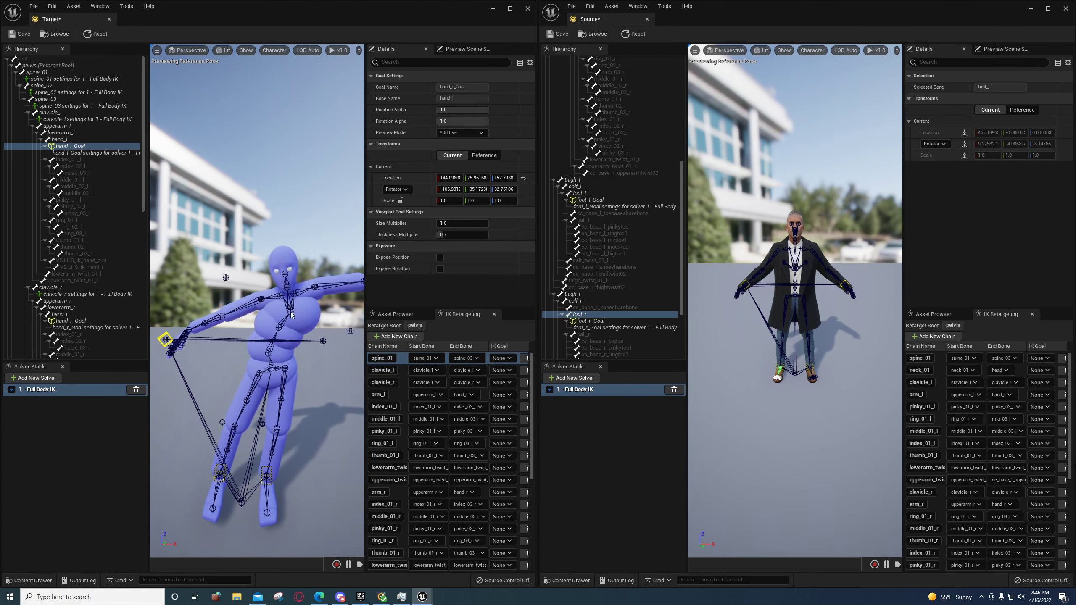
pyautogui.moveTo(306, 308)
pyautogui.mouseDown(button='right')
pyautogui.moveTo(323, 311)
pyautogui.moveTo(314, 306)
pyautogui.mouseUp(button='right')
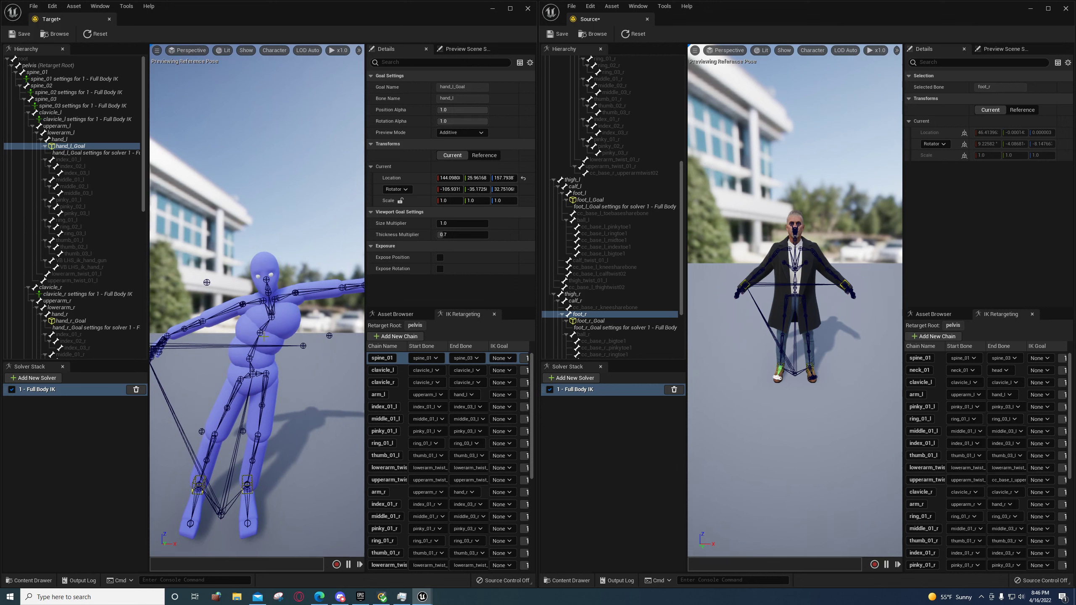
pyautogui.click(76, 80)
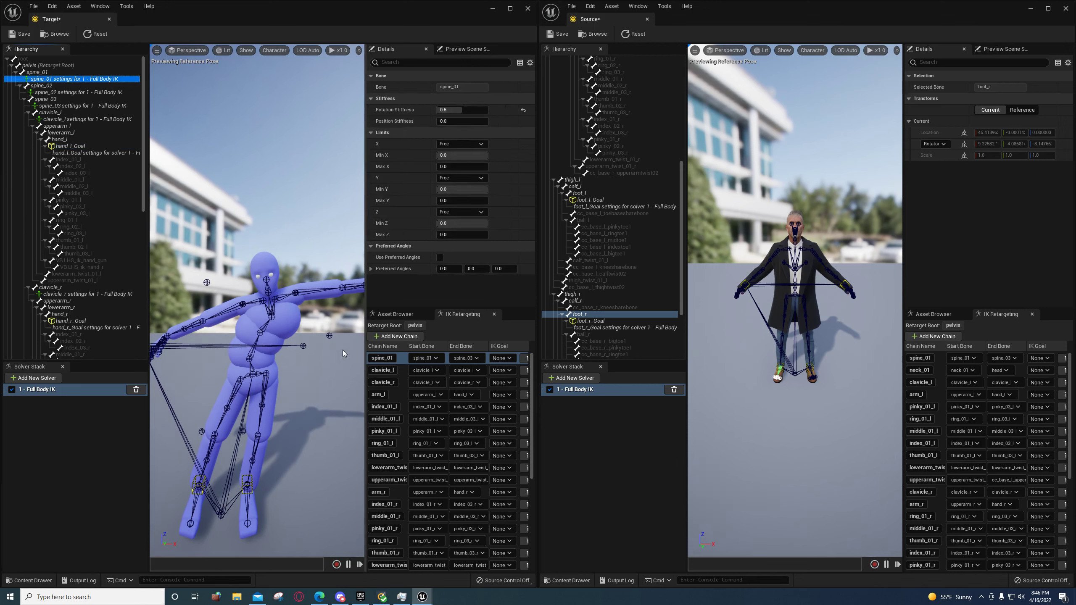
# Set rotation stiffness on the Target rig's spine bones to about 0.692 for spine_01, 0.876 for spine_02 and 0.892 for spine_03
pyautogui.moveTo(459, 113); pyautogui.dragTo(467, 112)
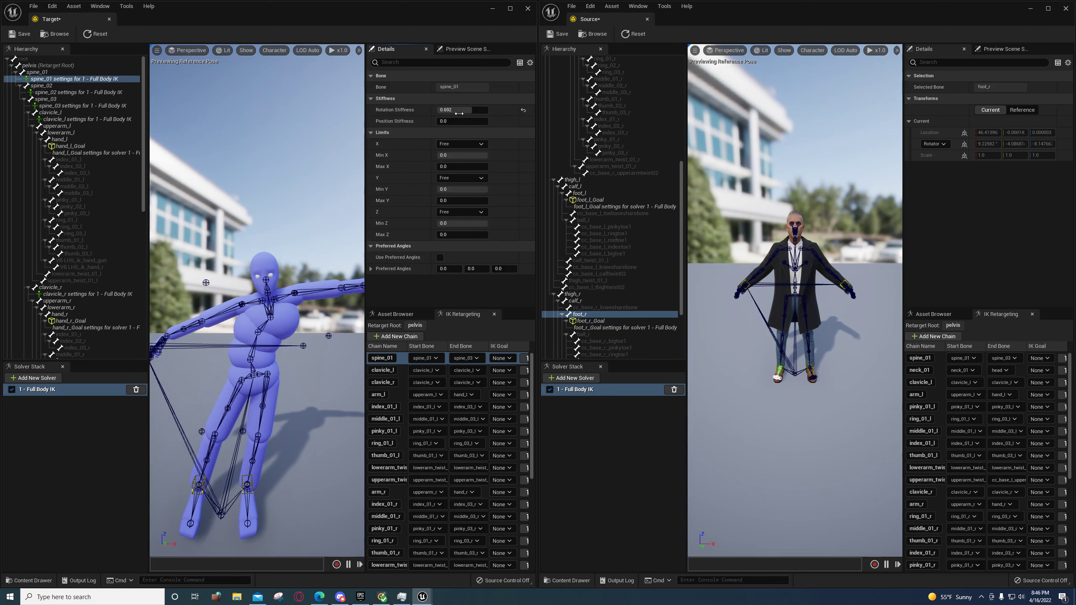
pyautogui.click(67, 93)
pyautogui.moveTo(461, 110); pyautogui.dragTo(478, 110)
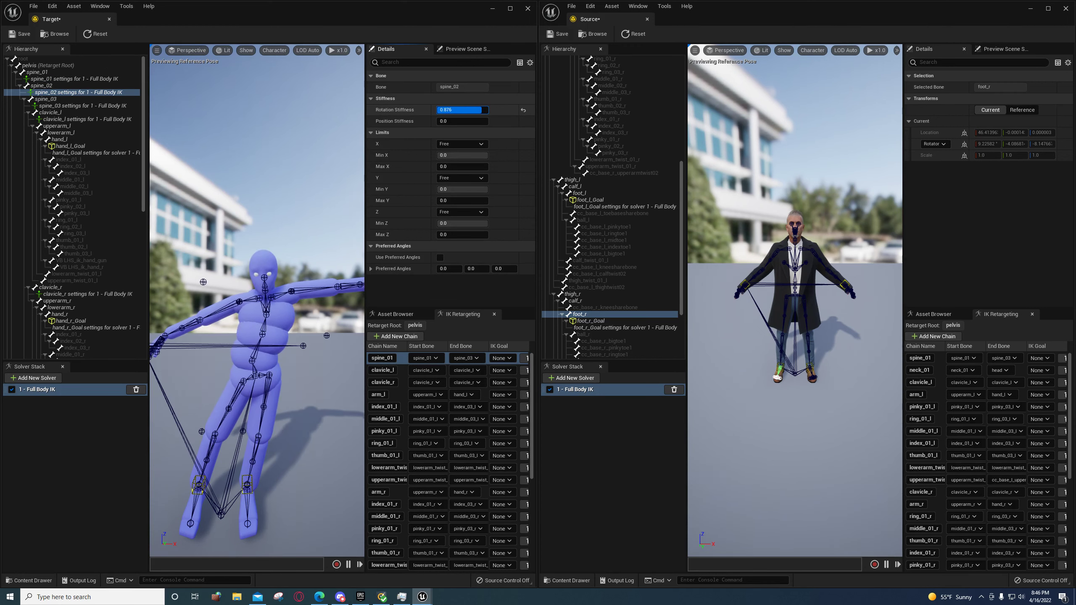
pyautogui.click(72, 106)
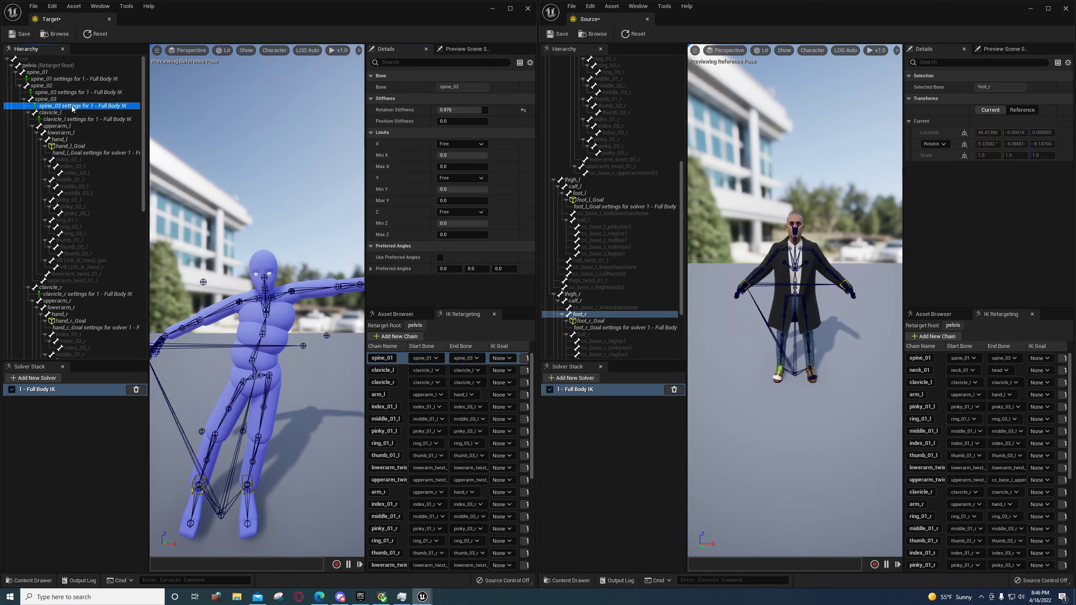
pyautogui.moveTo(450, 110); pyautogui.dragTo(456, 110)
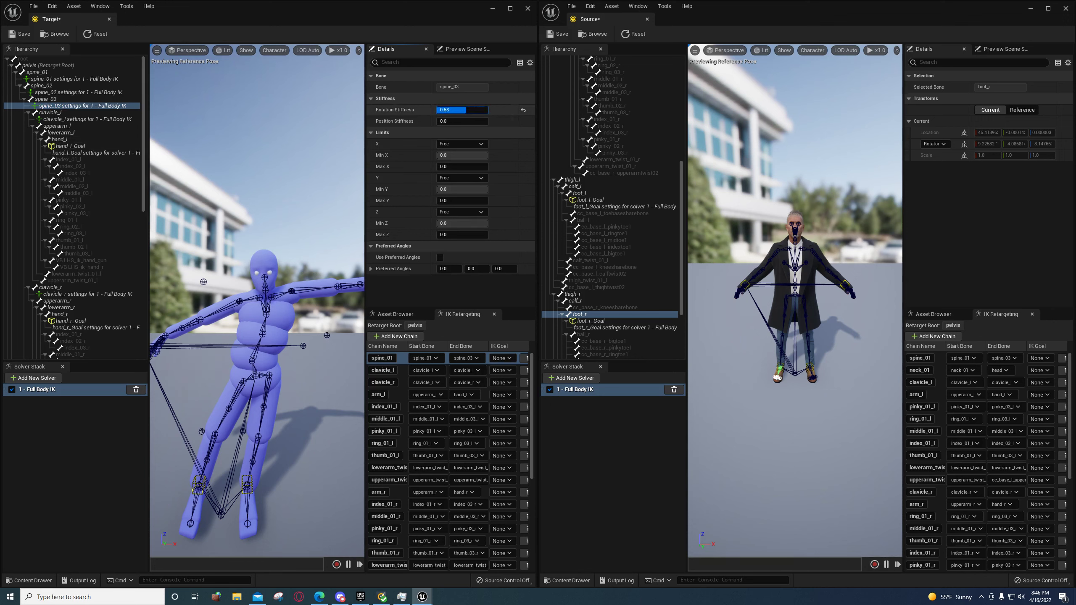
pyautogui.moveTo(297, 238); pyautogui.dragTo(251, 267, button='right')
pyautogui.moveTo(221, 356); pyautogui.dragTo(244, 333, button='right')
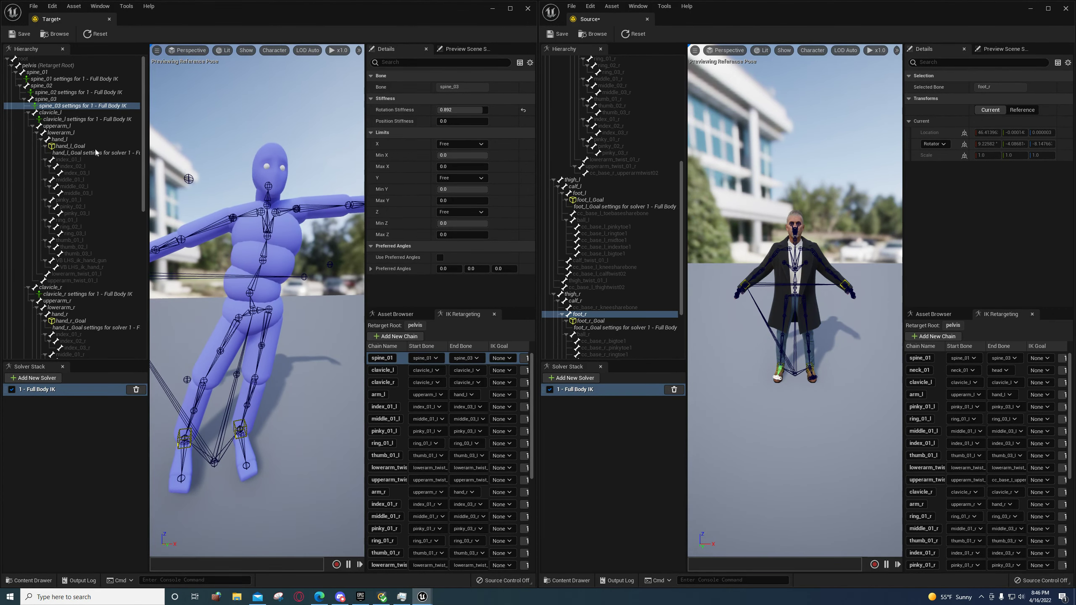
# Add Full Body IK settings to the Target rig's pelvis bone and set its rotation stiffness to 1.0
pyautogui.click(28, 65)
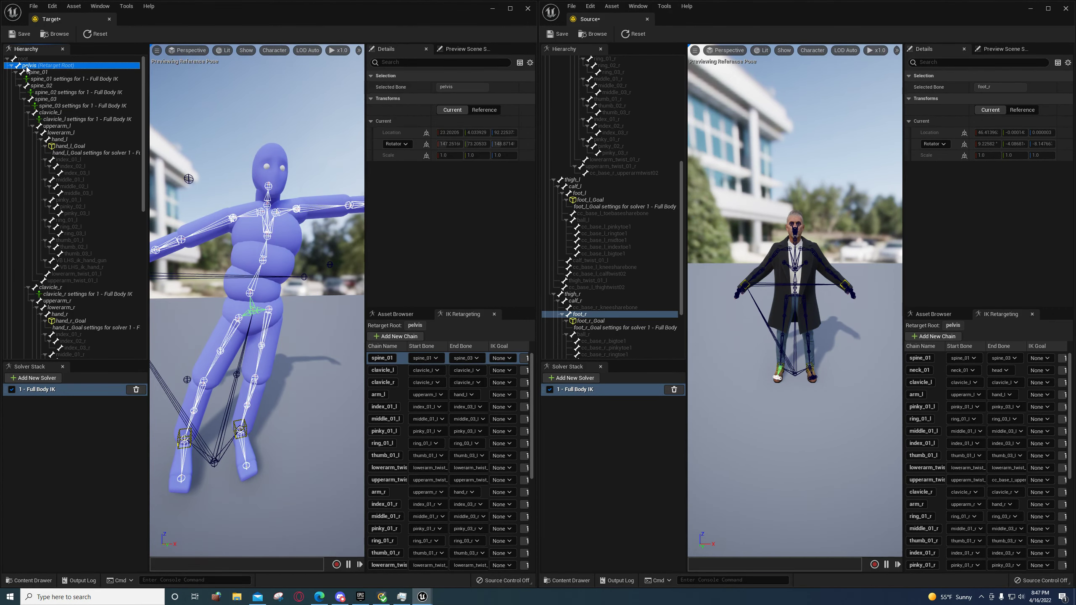
pyautogui.rightClick(28, 66)
pyautogui.click(70, 139)
pyautogui.click(64, 72)
pyautogui.moveTo(440, 110); pyautogui.dragTo(487, 109)
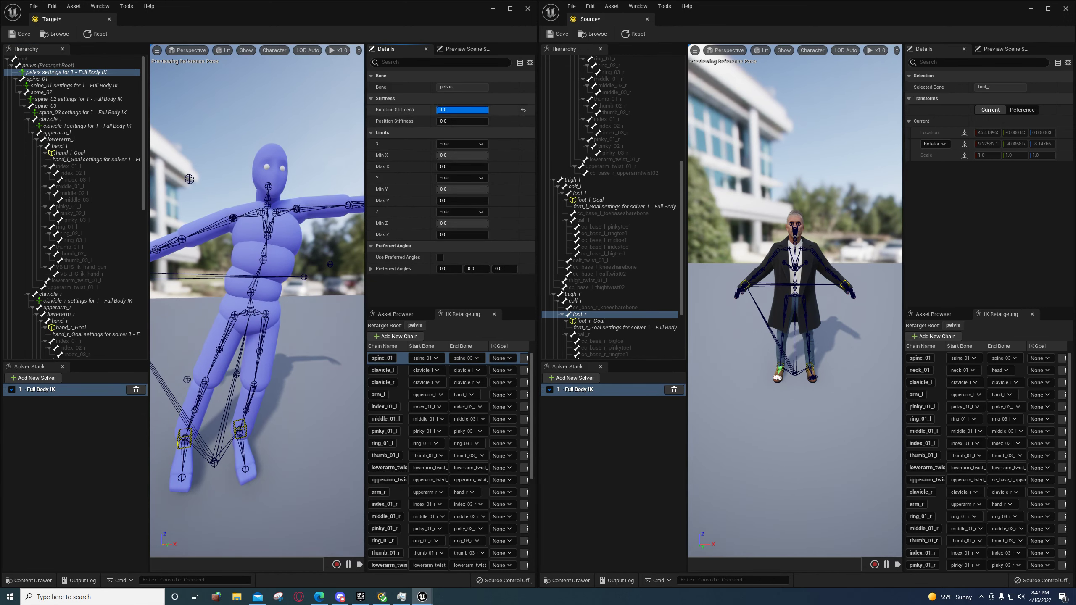
pyautogui.moveTo(487, 110)
pyautogui.mouseDown()
pyautogui.moveTo(438, 110)
pyautogui.moveTo(487, 109)
pyautogui.mouseUp()
# Move the Source rig's hand_l goal to about X 129, Y 4, Z 184 to test the pose
pyautogui.scroll(10, 614, 199)
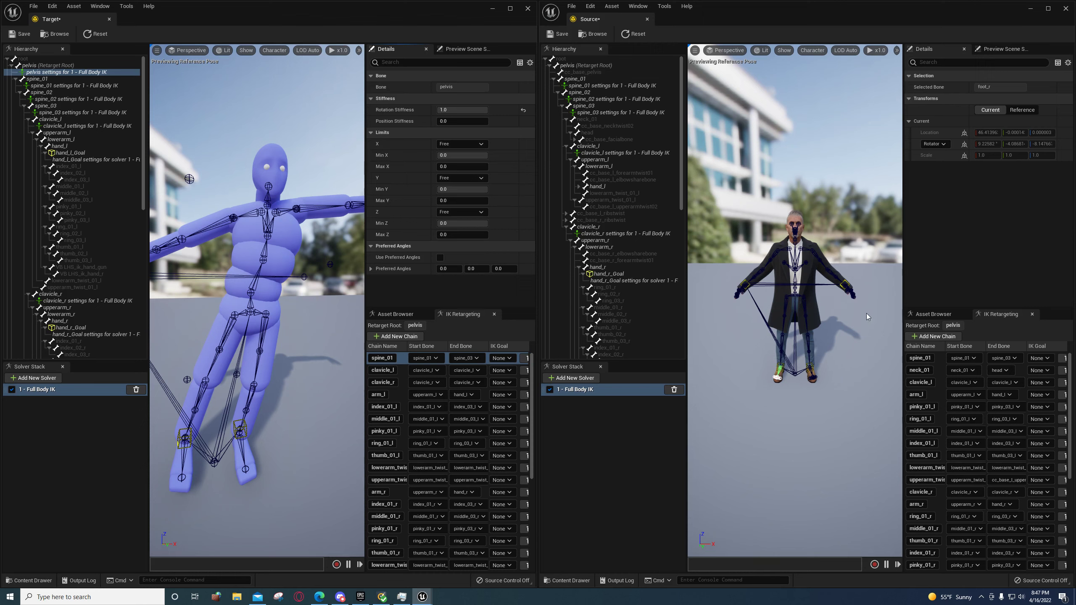
pyautogui.click(849, 282)
pyautogui.press('f')
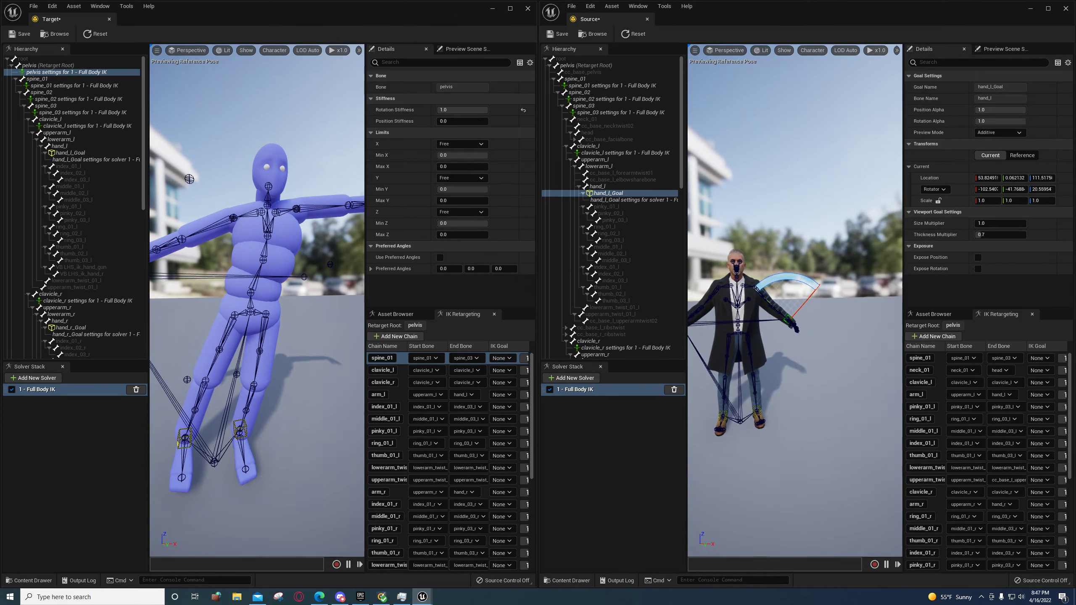
pyautogui.scroll(-5, 823, 316)
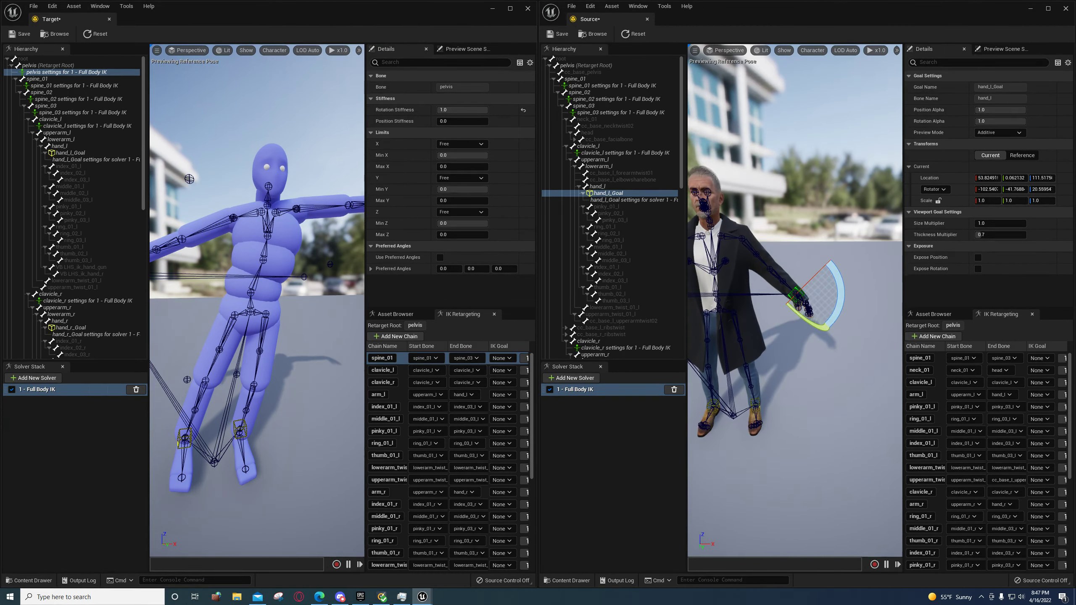
pyautogui.scroll(-1, 823, 315)
pyautogui.moveTo(818, 310); pyautogui.dragTo(840, 282)
pyautogui.press('w')
pyautogui.moveTo(841, 282)
pyautogui.mouseDown(button='right')
pyautogui.moveTo(820, 278)
pyautogui.moveTo(836, 270)
pyautogui.mouseUp(button='right')
pyautogui.moveTo(803, 314); pyautogui.dragTo(803, 314, button='right')
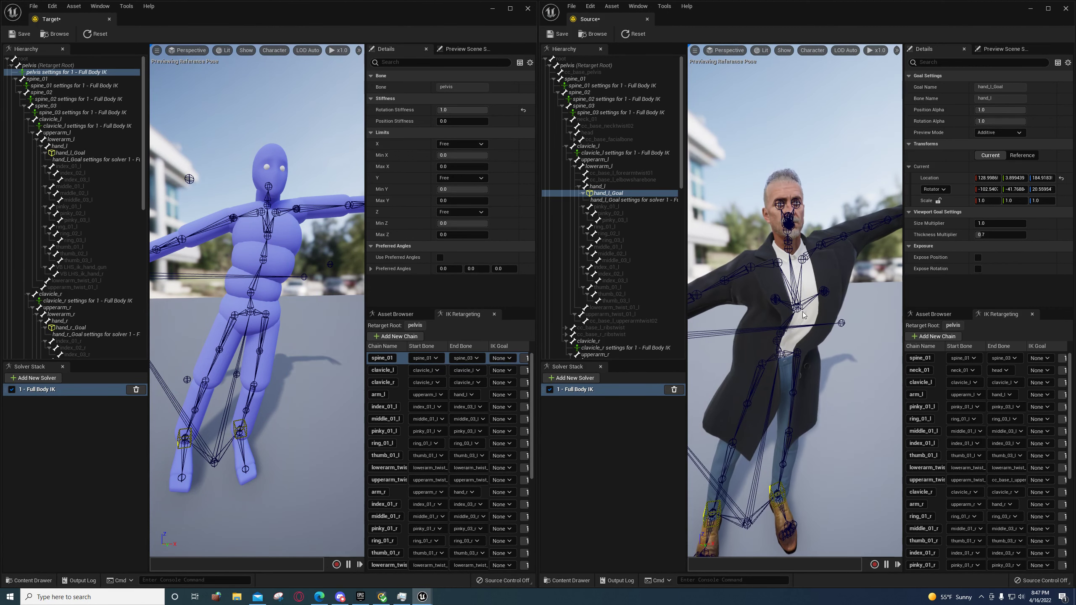
# Add Full Body IK settings to the Source rig's pelvis bone and set its rotation stiffness to 1.0
pyautogui.click(577, 66)
pyautogui.rightClick(577, 66)
pyautogui.click(616, 140)
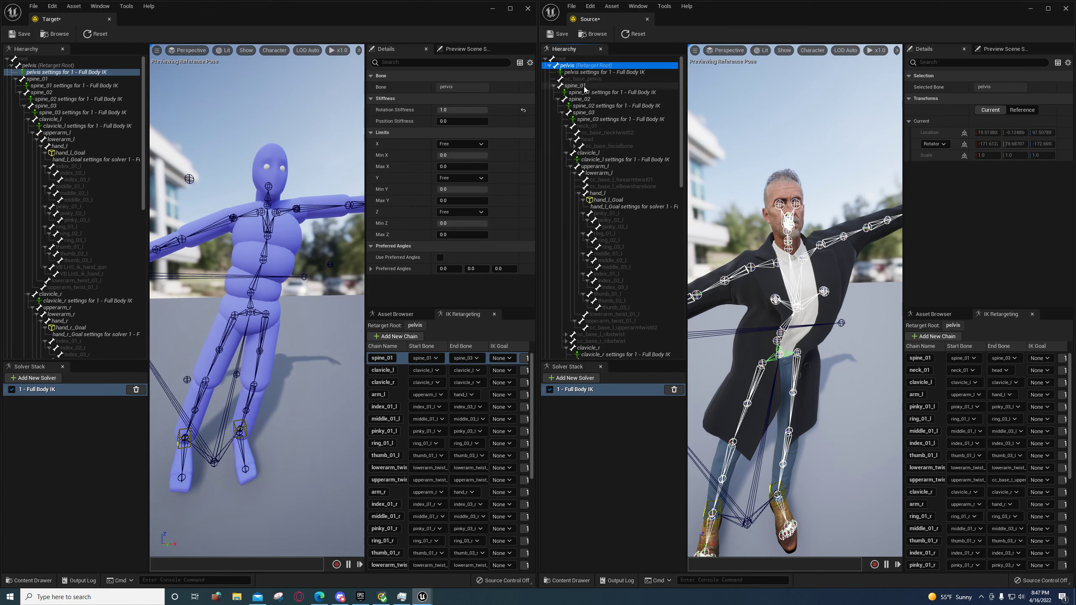
pyautogui.click(588, 72)
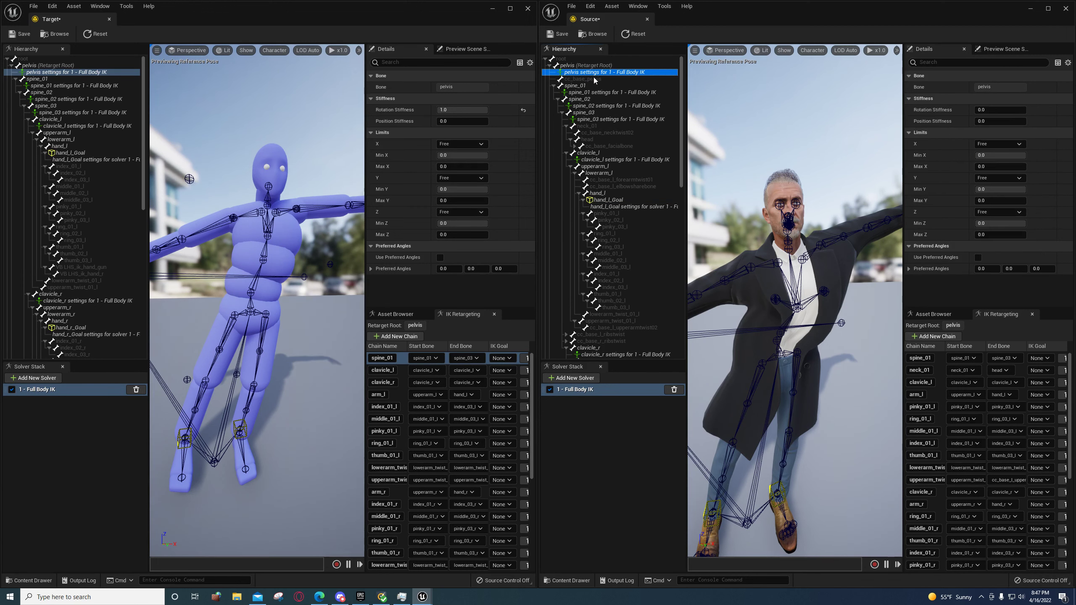
pyautogui.click(999, 110)
pyautogui.moveTo(1000, 110); pyautogui.dragTo(1025, 109)
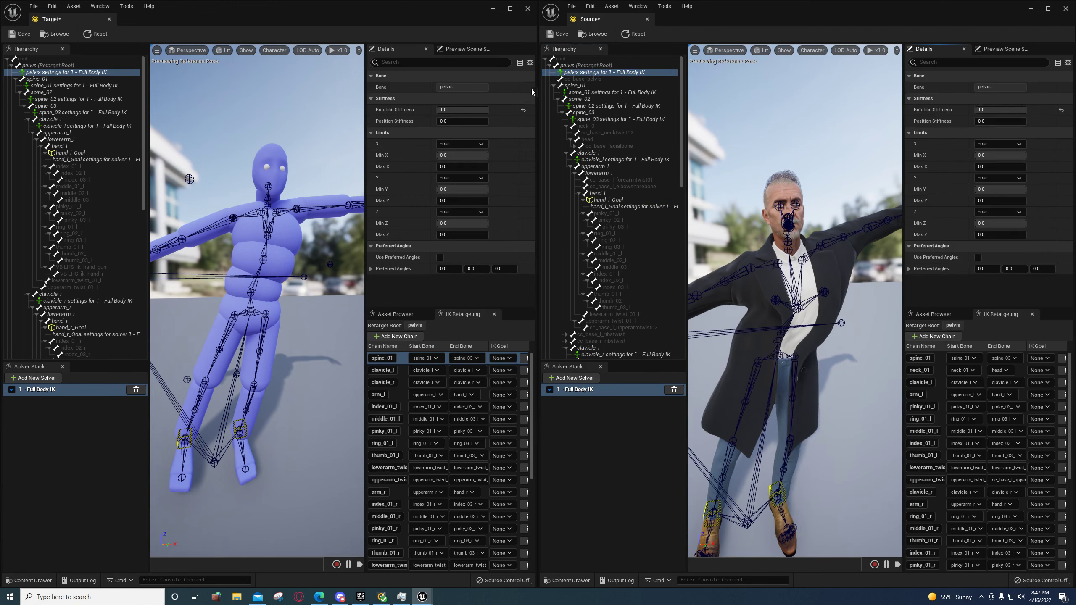
# Adjust rotation stiffness on the Source rig's spine bones, setting spine_03 to about 0.544
pyautogui.click(596, 93)
pyautogui.moveTo(996, 110)
pyautogui.mouseDown()
pyautogui.moveTo(1025, 110)
pyautogui.moveTo(996, 110)
pyautogui.mouseUp()
pyautogui.click(618, 106)
pyautogui.click(603, 119)
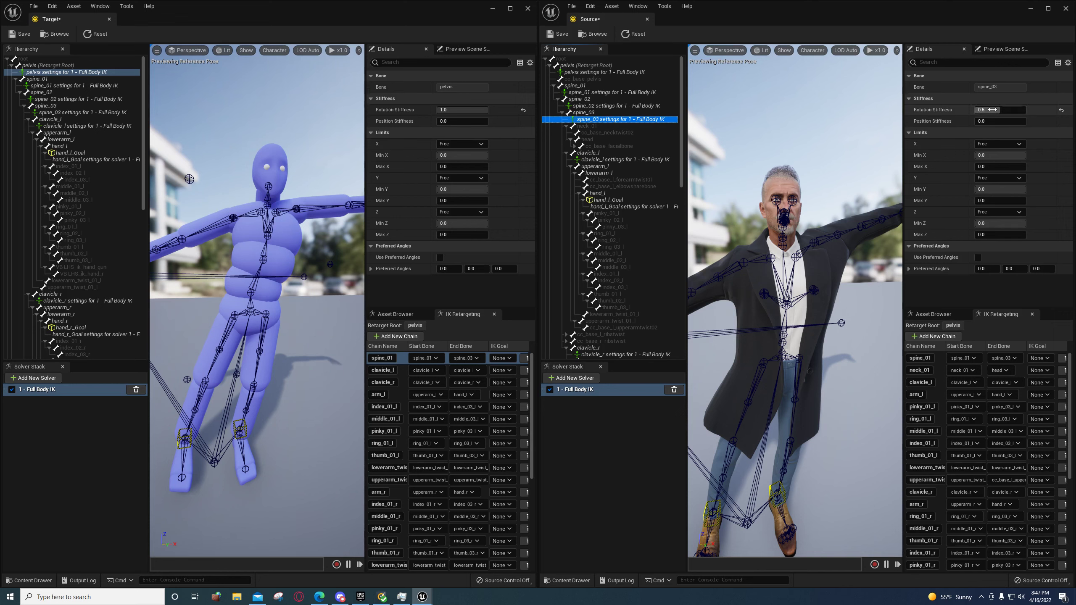
pyautogui.moveTo(1011, 110); pyautogui.dragTo(1002, 109)
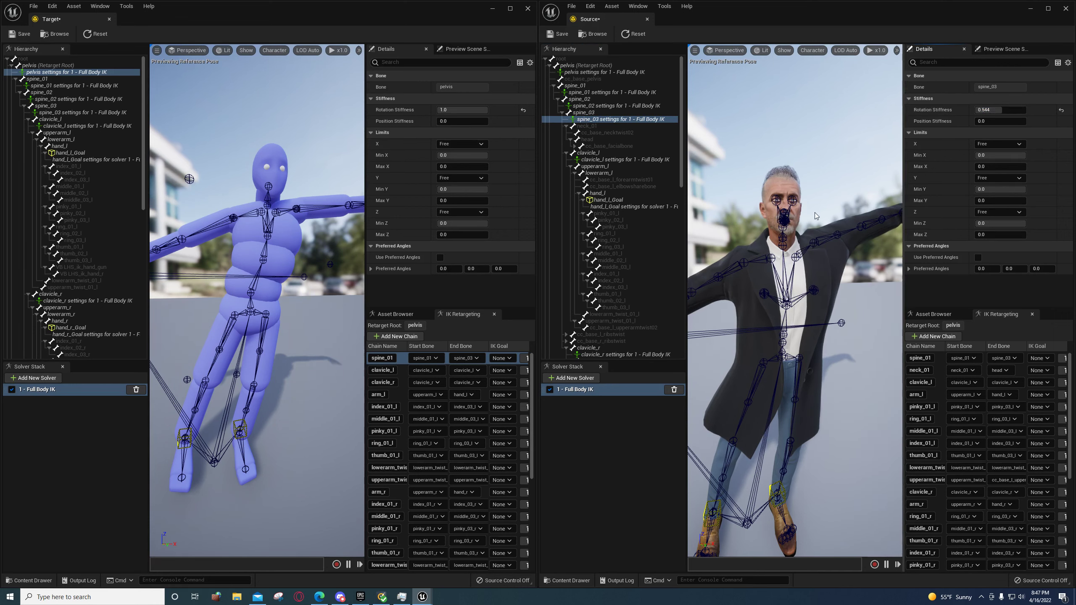
# Lower the Source rig's hand_l goal to about X 57, Y 0, Z 115 to test the arm's response
pyautogui.moveTo(815, 214); pyautogui.dragTo(851, 218, button='right')
pyautogui.press('a')
pyautogui.press('s')
pyautogui.press('d')
pyautogui.click(874, 180)
pyautogui.moveTo(886, 181); pyautogui.dragTo(752, 312)
pyautogui.moveTo(884, 316); pyautogui.dragTo(891, 317, button='right')
pyautogui.press('a')
pyautogui.moveTo(867, 317); pyautogui.dragTo(878, 291)
pyautogui.press('s')
pyautogui.moveTo(864, 305); pyautogui.dragTo(847, 297, button='right')
# Reset the hand_l goal's location to its default in both the Target and Source rigs
pyautogui.moveTo(277, 263); pyautogui.dragTo(290, 254, button='right')
pyautogui.click(333, 249)
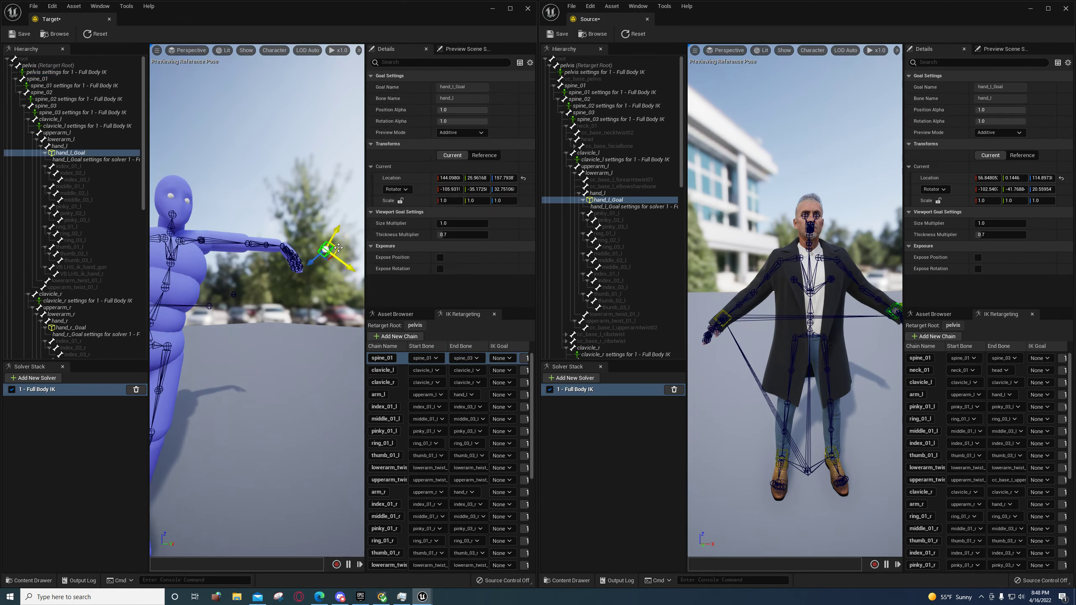
pyautogui.click(523, 178)
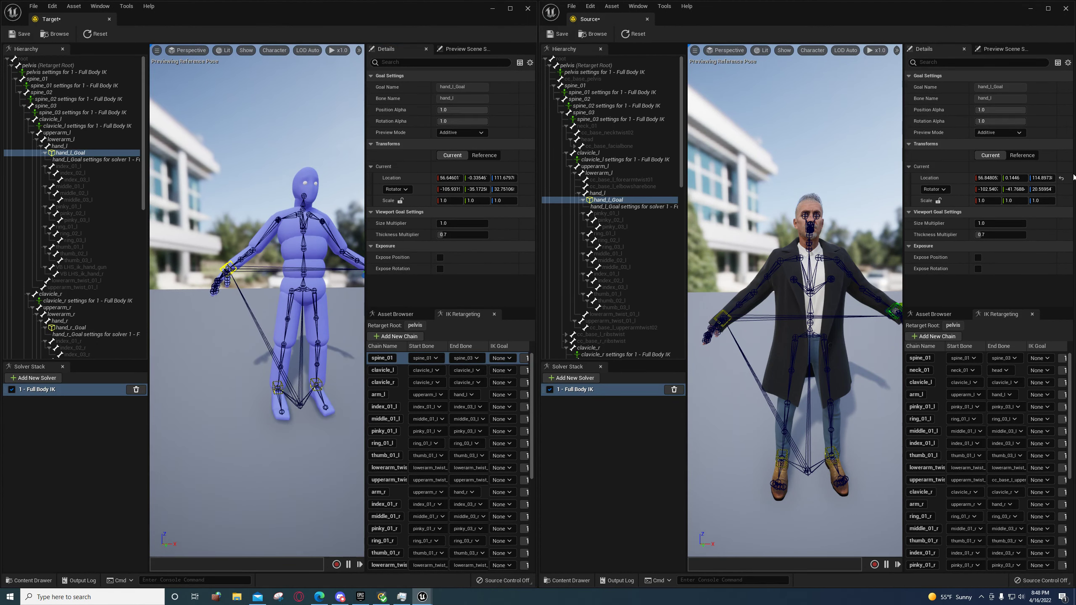
pyautogui.click(1061, 178)
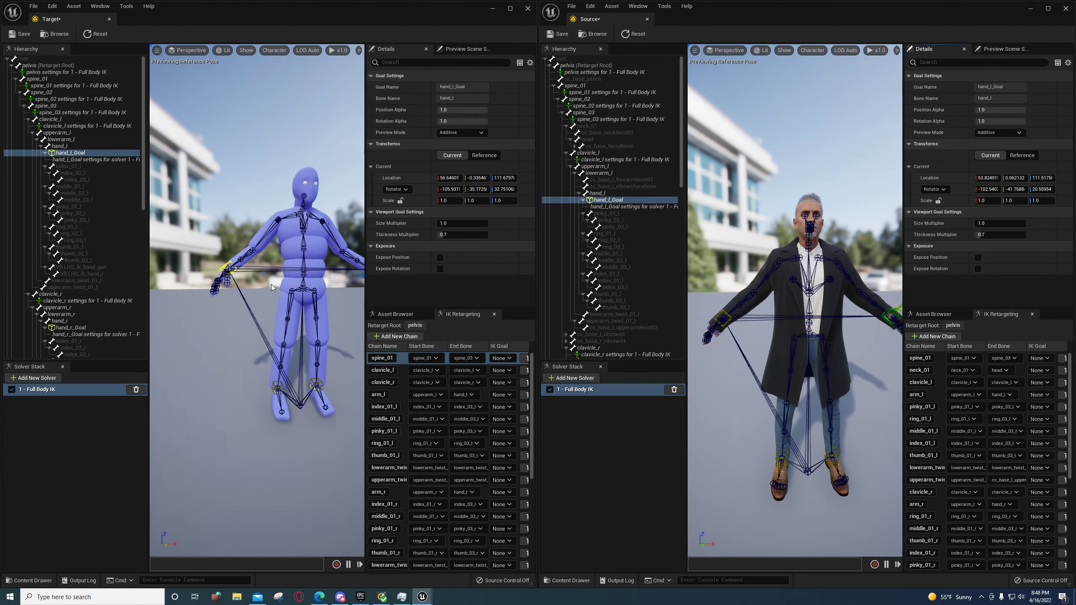
# Inspect the Target mannequin's pose and look through its arm and leg bones in the hierarchy
pyautogui.moveTo(296, 296); pyautogui.dragTo(292, 335, button='middle')
pyautogui.scroll(6, 257, 301)
pyautogui.scroll(-5, 257, 301)
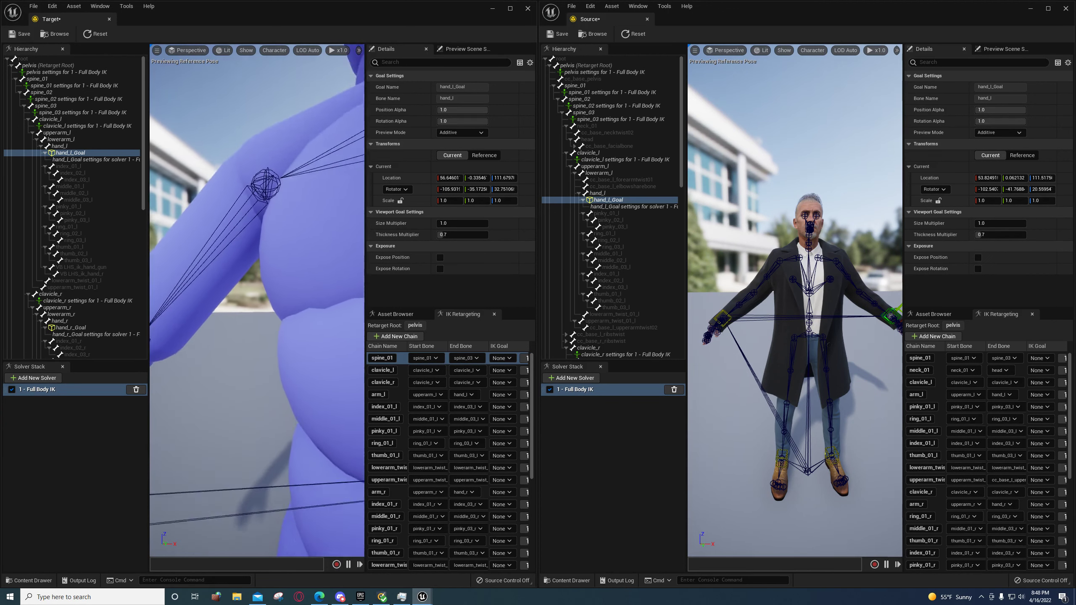
pyautogui.scroll(-3, 257, 310)
pyautogui.scroll(-11, 118, 274)
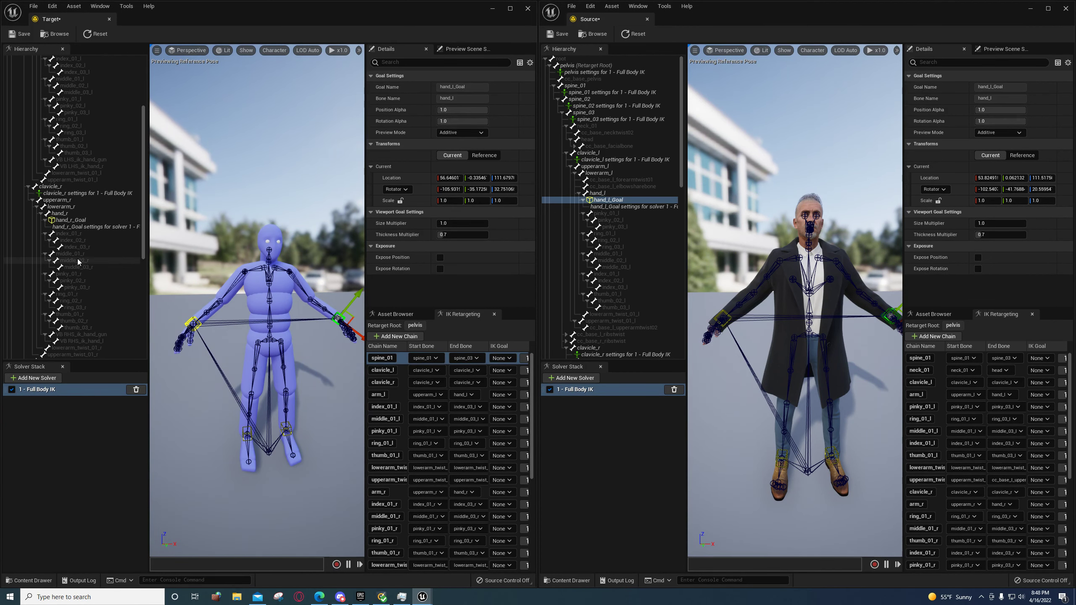
pyautogui.scroll(6, 80, 253)
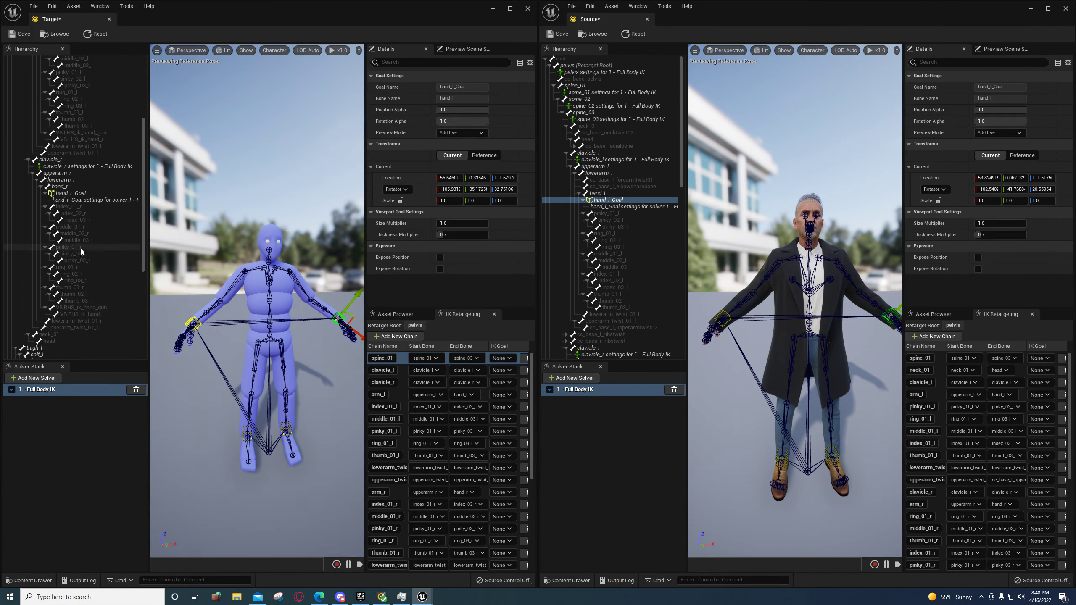
pyautogui.scroll(-8, 81, 248)
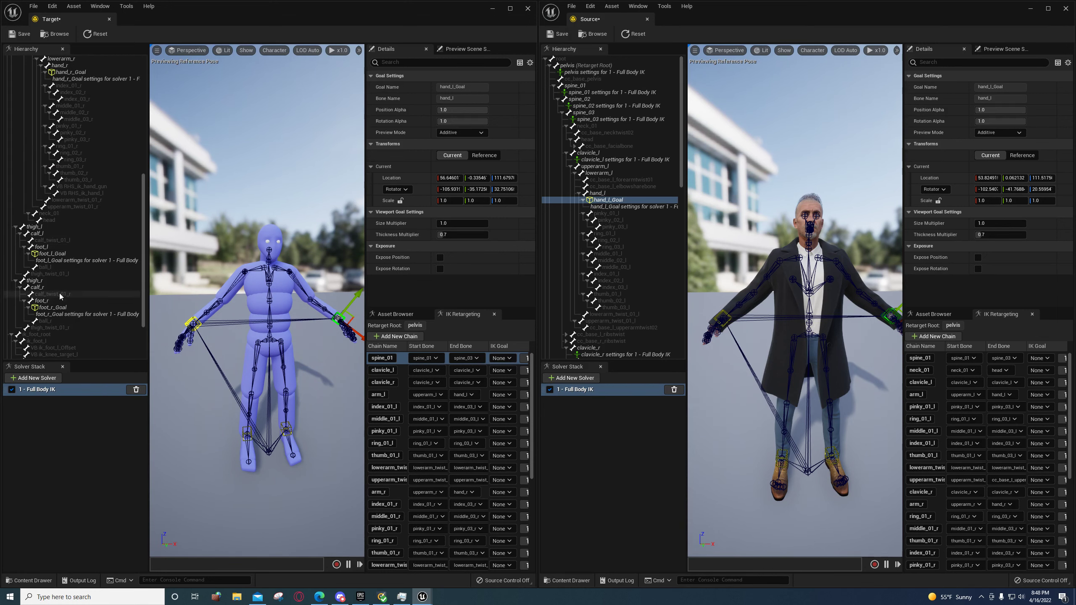
pyautogui.scroll(4, 59, 296)
pyautogui.scroll(4, 64, 286)
pyautogui.scroll(2, 65, 253)
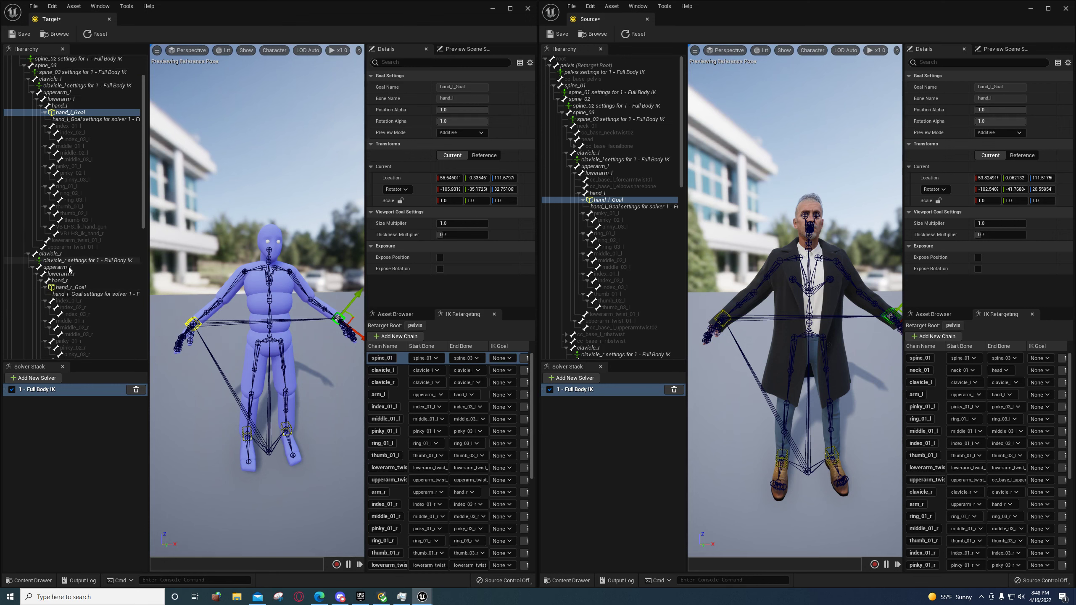
# Add Full Body IK settings to the Target rig's lowerarm_r bone and open those settings
pyautogui.click(70, 274)
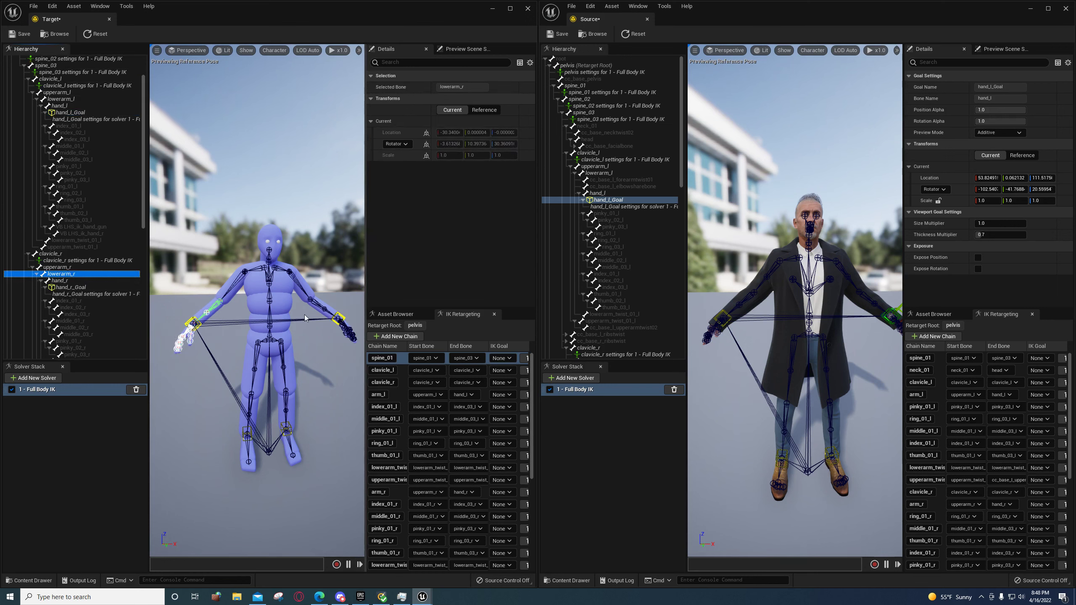
pyautogui.scroll(-5, 80, 275)
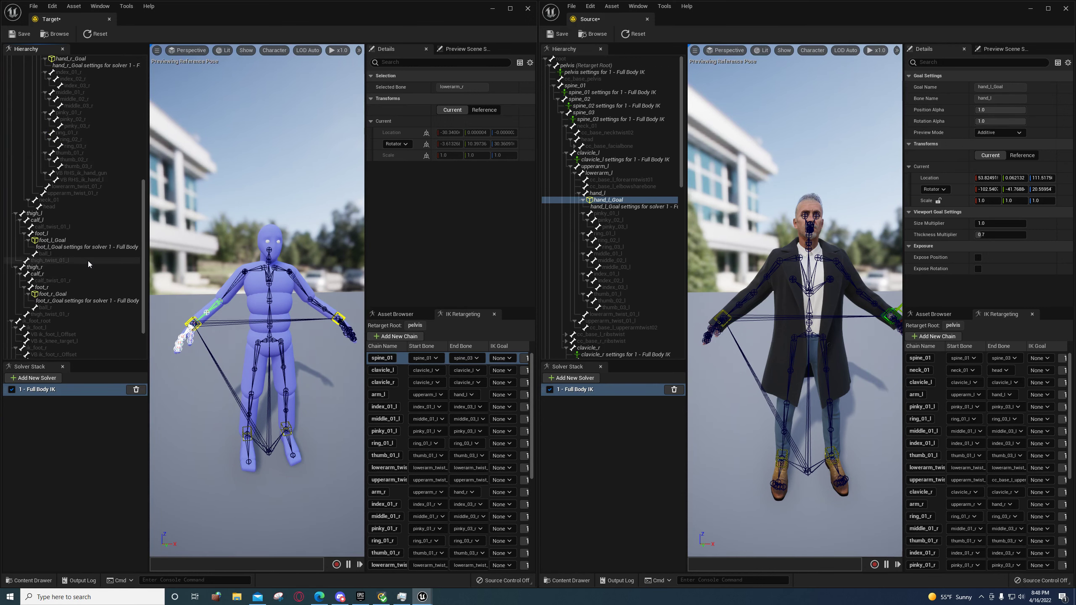
pyautogui.scroll(3, 89, 254)
pyautogui.rightClick(65, 237)
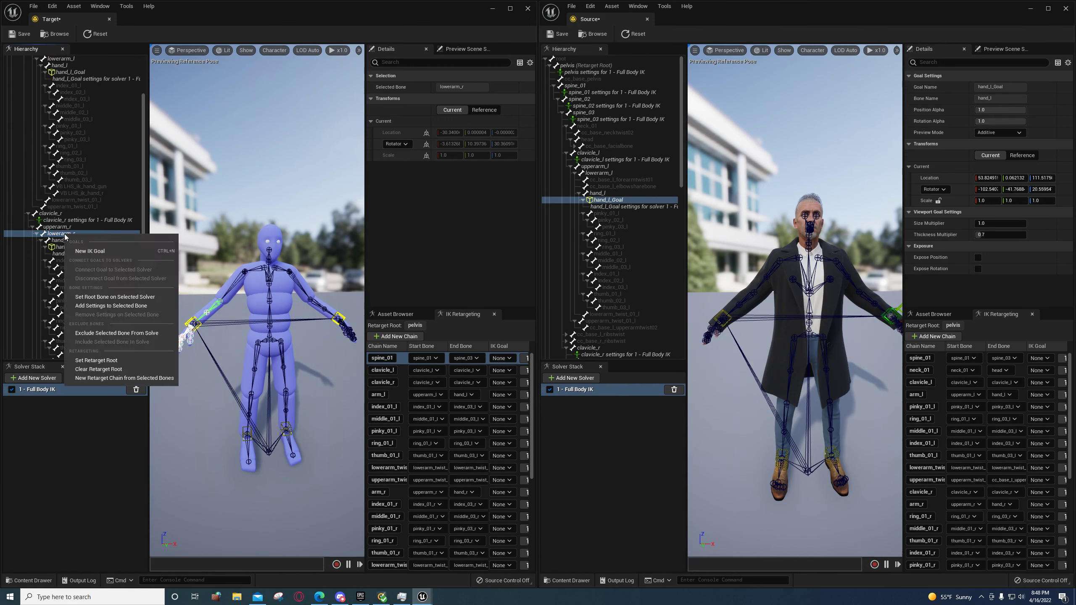
pyautogui.click(118, 307)
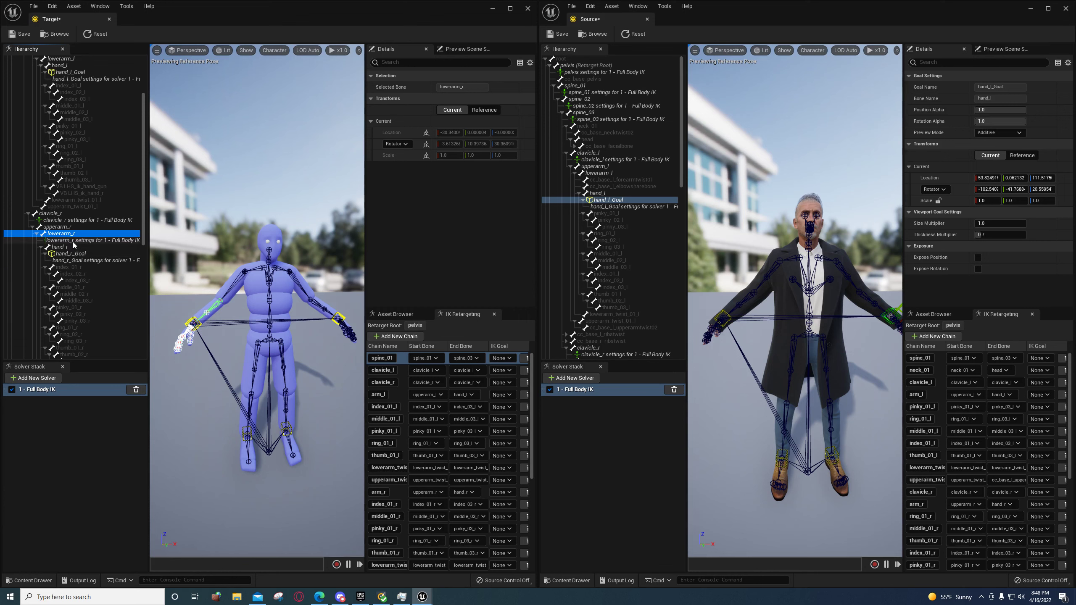
pyautogui.click(74, 241)
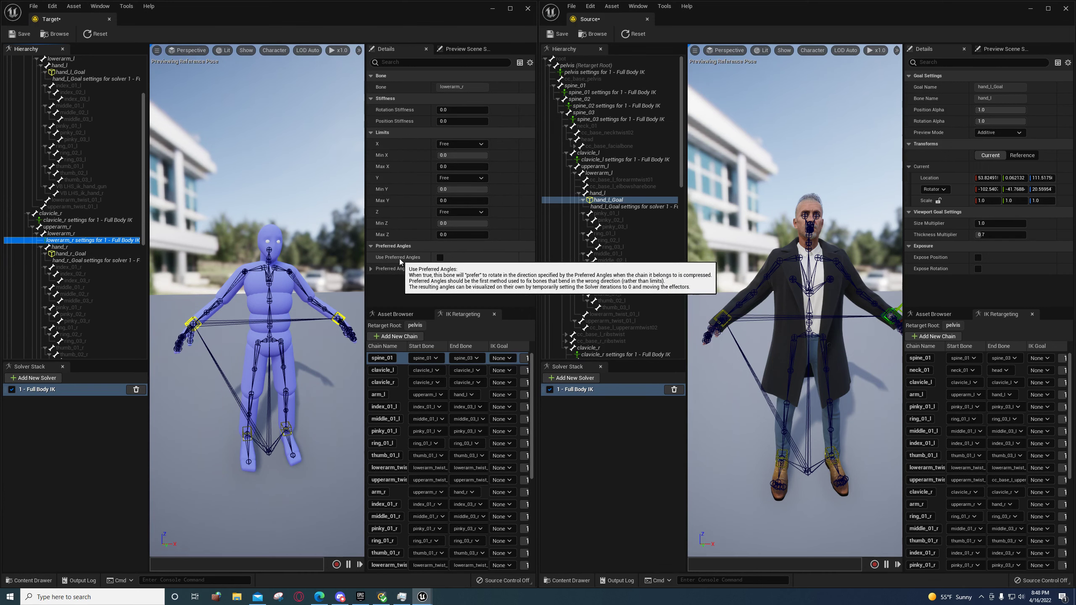
# Try small preferred angles on the Target rig's lowerarm_r bone, and reset them to default
pyautogui.click(508, 269)
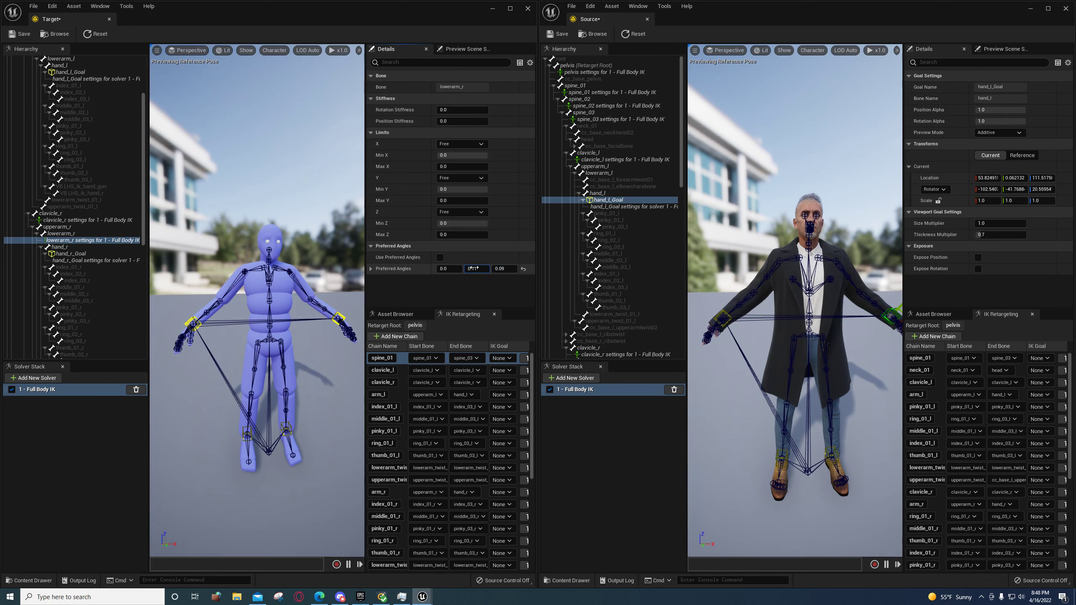
pyautogui.click(523, 269)
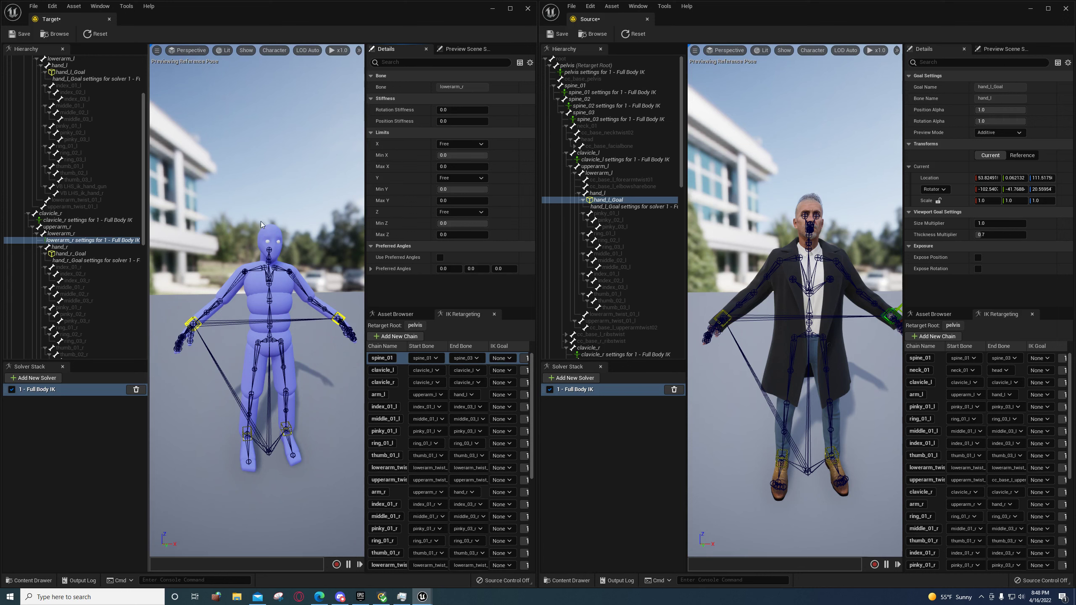
pyautogui.moveTo(275, 251)
pyautogui.mouseDown()
pyautogui.moveTo(276, 288)
pyautogui.moveTo(276, 262)
pyautogui.mouseUp()
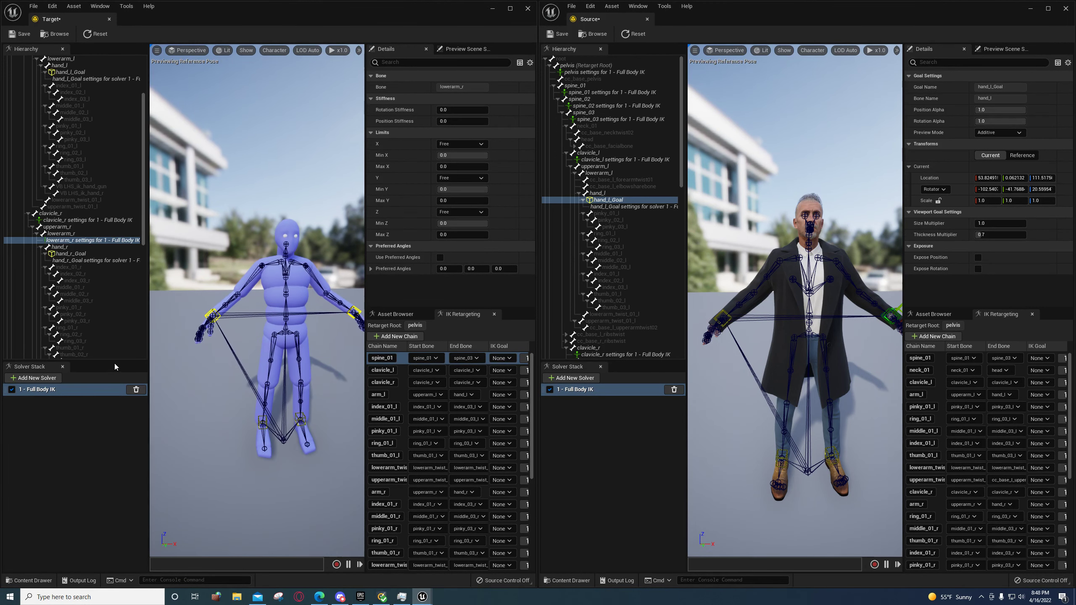
# Add Full Body IK settings to the thigh_l and calf_l bones in the Target rig
pyautogui.scroll(-10, 79, 334)
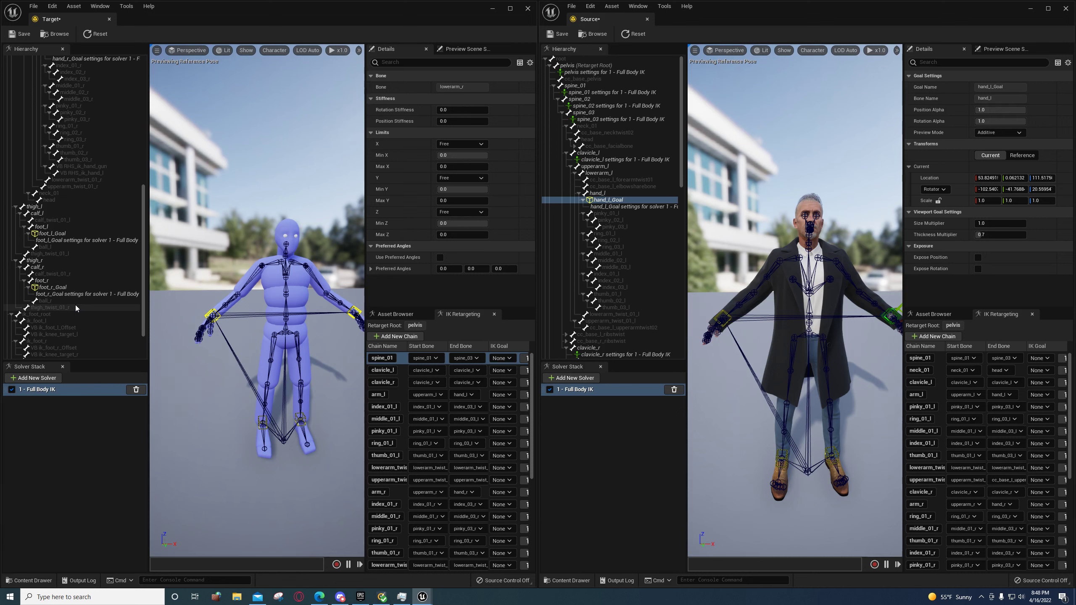
pyautogui.rightClick(39, 207)
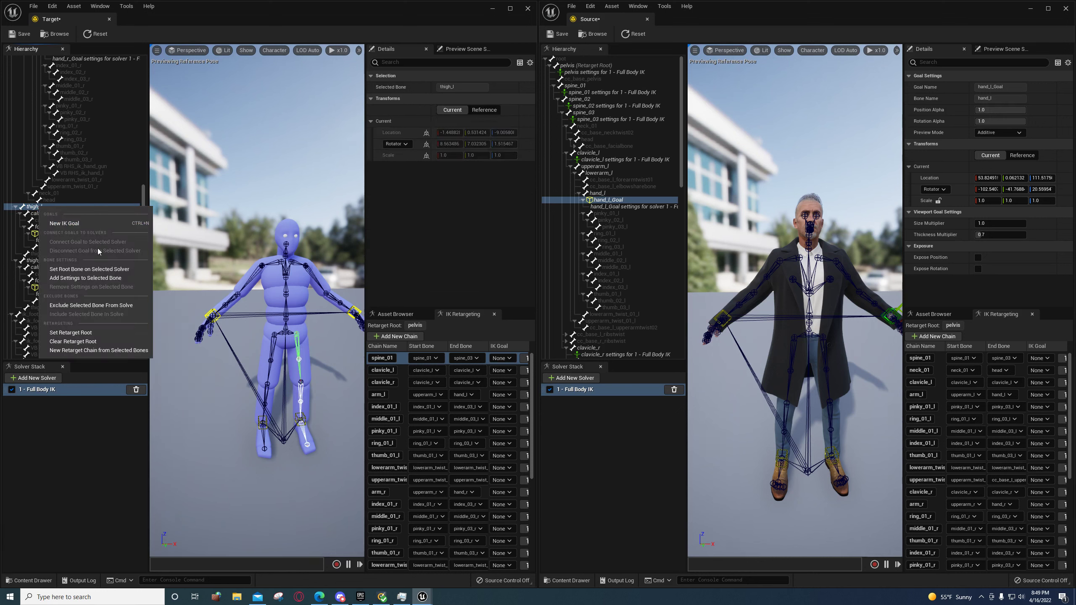
pyautogui.click(87, 278)
pyautogui.click(40, 220)
pyautogui.rightClick(40, 220)
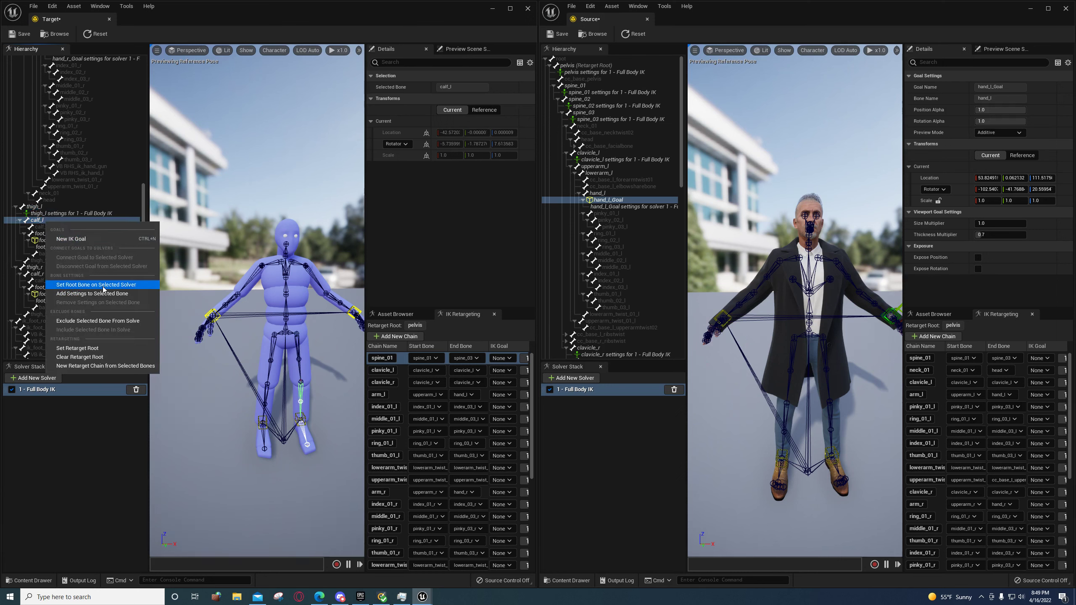
pyautogui.click(87, 290)
# Add Full Body IK settings to the thigh_l and calf_l bones in the Source rig
pyautogui.scroll(-10, 610, 253)
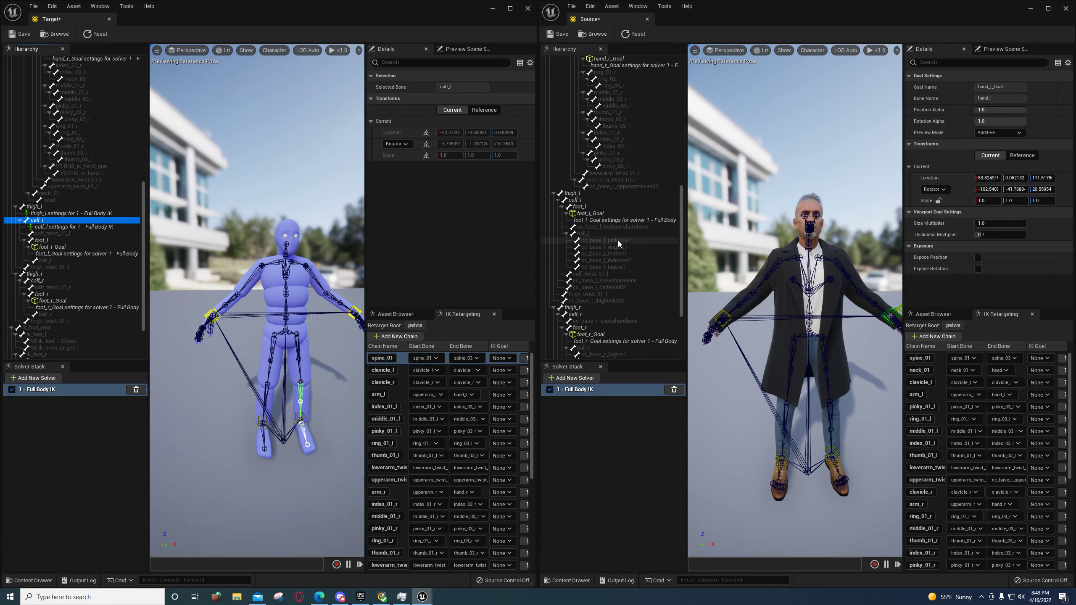
pyautogui.click(575, 194)
pyautogui.rightClick(575, 194)
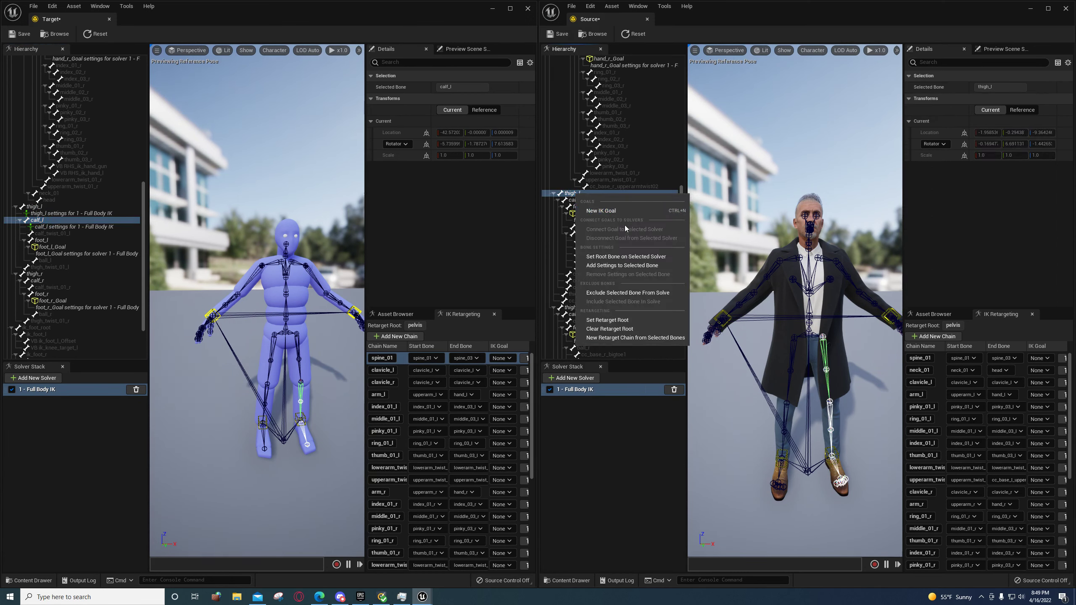
pyautogui.click(623, 264)
pyautogui.click(574, 207)
pyautogui.rightClick(574, 207)
pyautogui.click(622, 279)
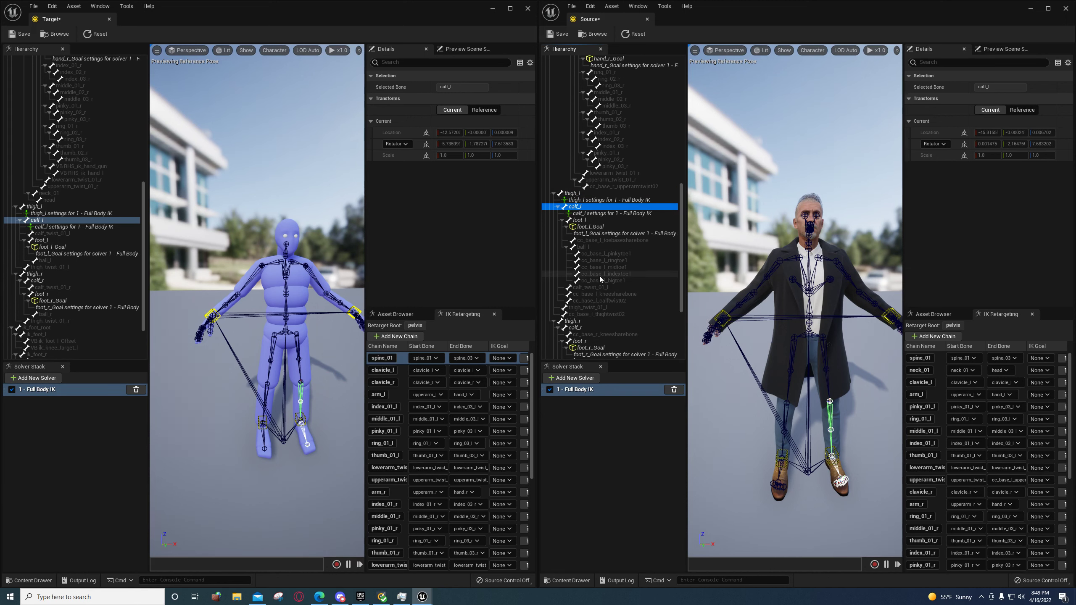
# Add Full Body IK settings to the thigh_r and calf_r bones in the Source rig
pyautogui.rightClick(575, 323)
pyautogui.click(622, 395)
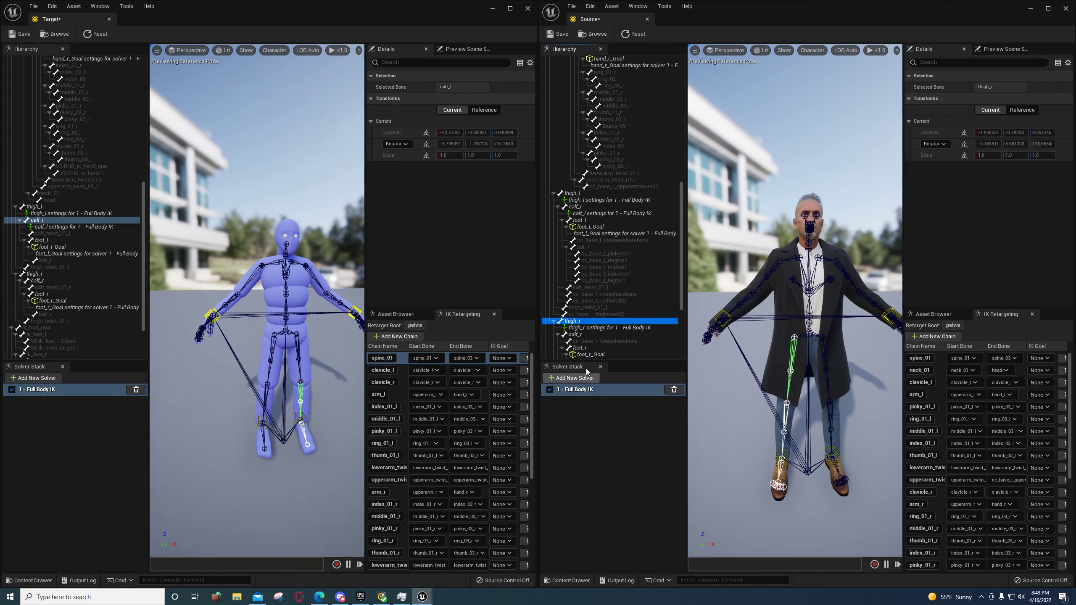
pyautogui.click(575, 334)
pyautogui.rightClick(575, 335)
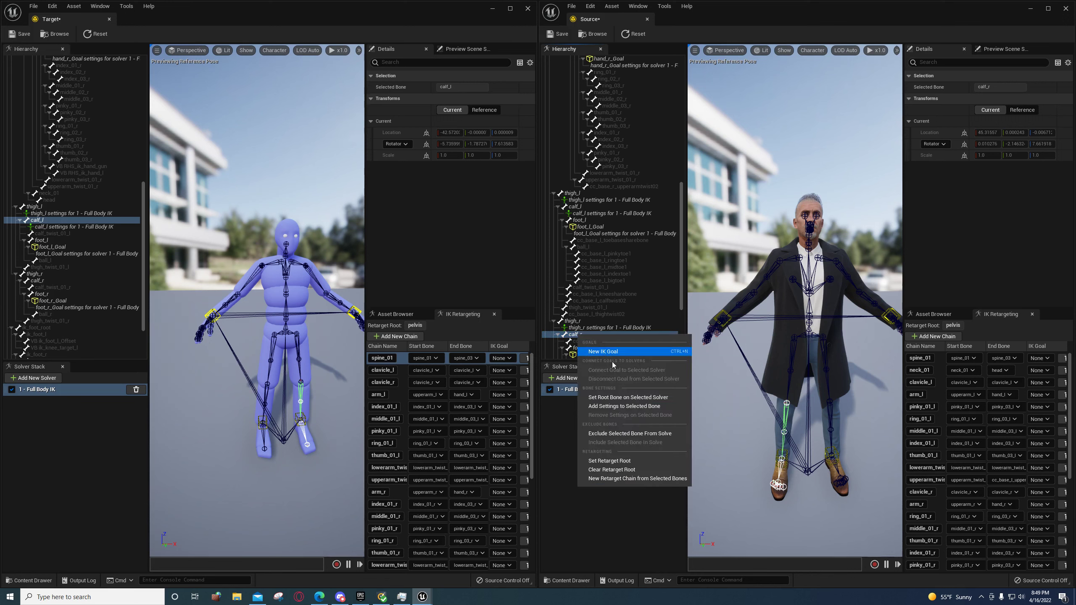
pyautogui.click(622, 406)
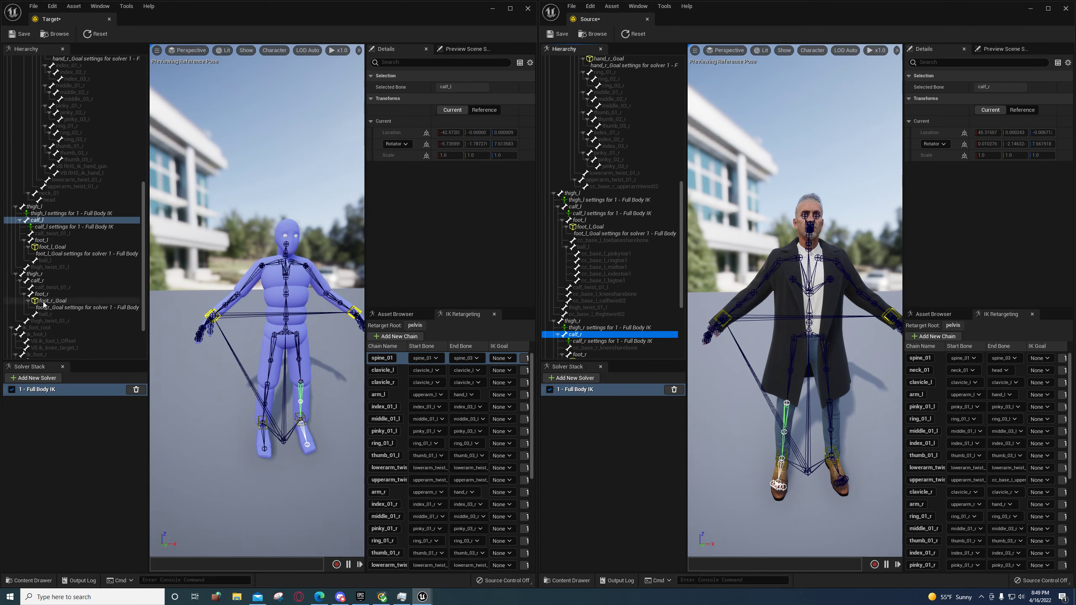
# Add Full Body IK settings to the Target rig's thigh_r and calf_r bones, undoing the accidental root bone assignment
pyautogui.rightClick(35, 274)
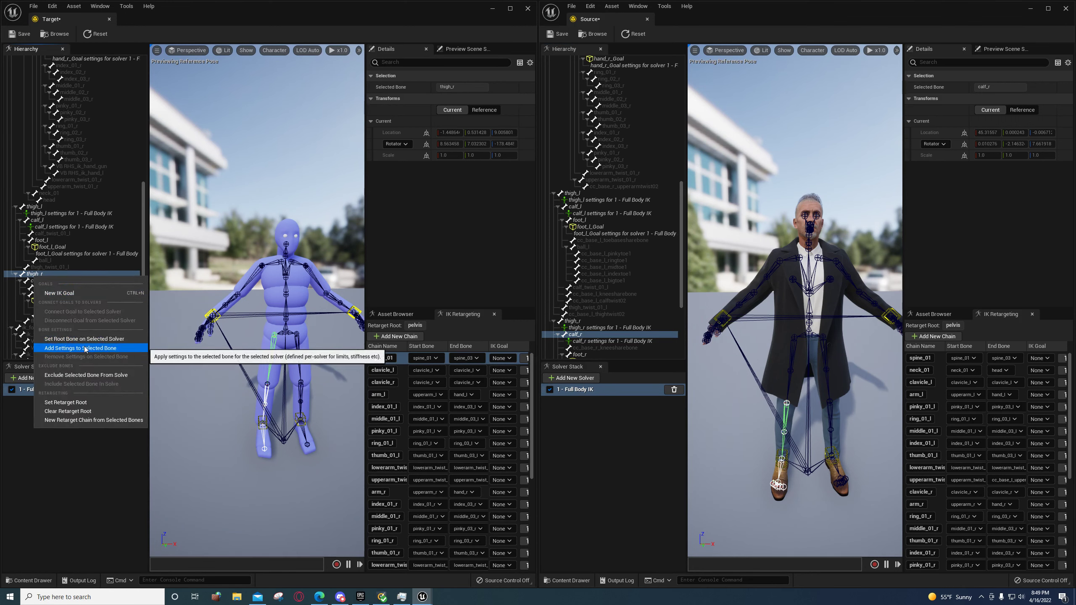
pyautogui.click(81, 348)
pyautogui.click(39, 287)
pyautogui.rightClick(39, 288)
pyautogui.click(97, 362)
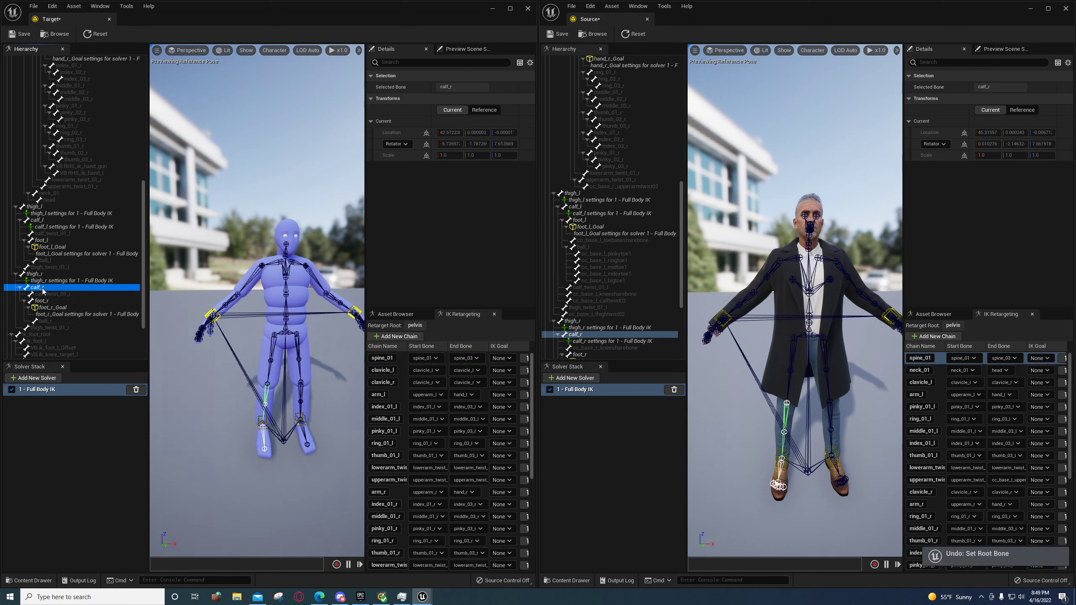
pyautogui.rightClick(40, 288)
pyautogui.click(87, 359)
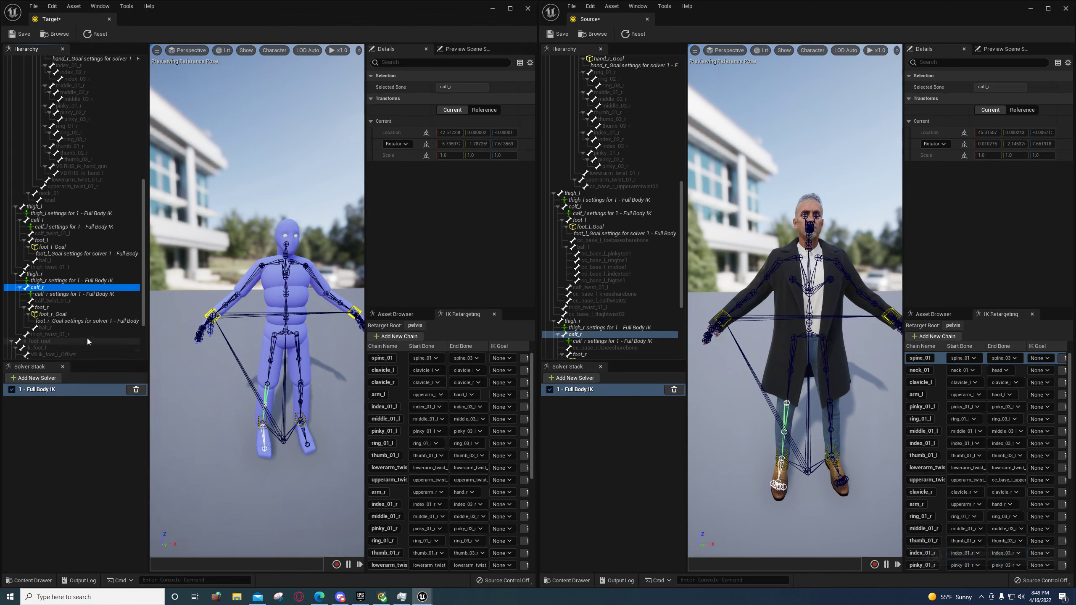
# Lift the Target rig's foot_r goal forward and up to a location of about -18.3, 32.1, 50.5
pyautogui.moveTo(271, 360); pyautogui.dragTo(344, 362, button='right')
pyautogui.press('s')
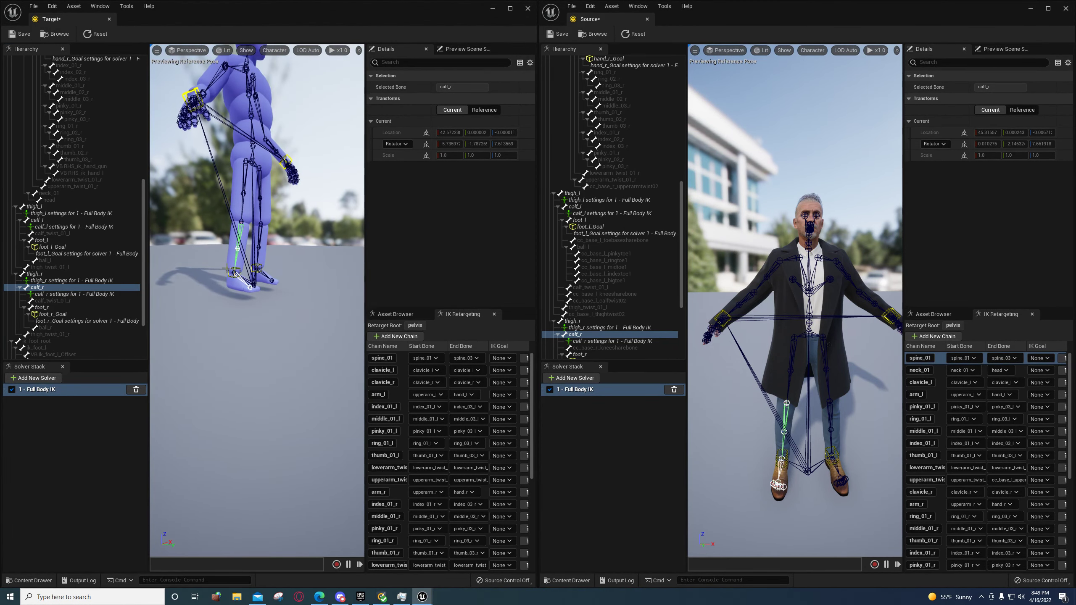
pyautogui.click(235, 274)
pyautogui.click(234, 272)
pyautogui.moveTo(225, 283); pyautogui.dragTo(282, 295, button='right')
pyautogui.press('a')
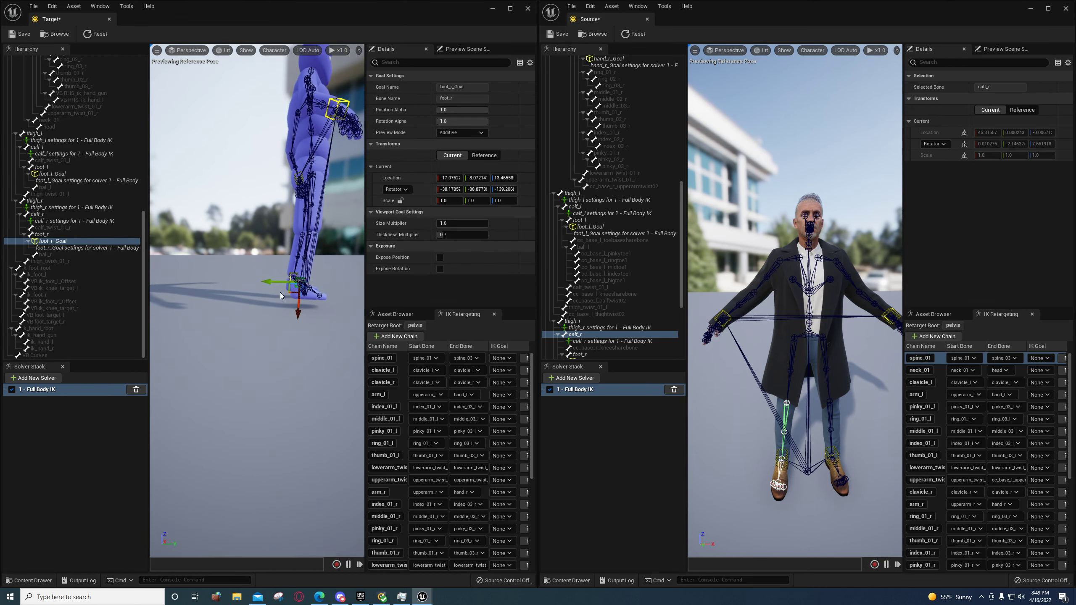
pyautogui.moveTo(289, 287); pyautogui.dragTo(341, 243)
pyautogui.moveTo(341, 243); pyautogui.dragTo(290, 254, button='right')
pyautogui.press('s')
pyautogui.press('d')
pyautogui.press('w')
pyautogui.press('d')
pyautogui.press('s')
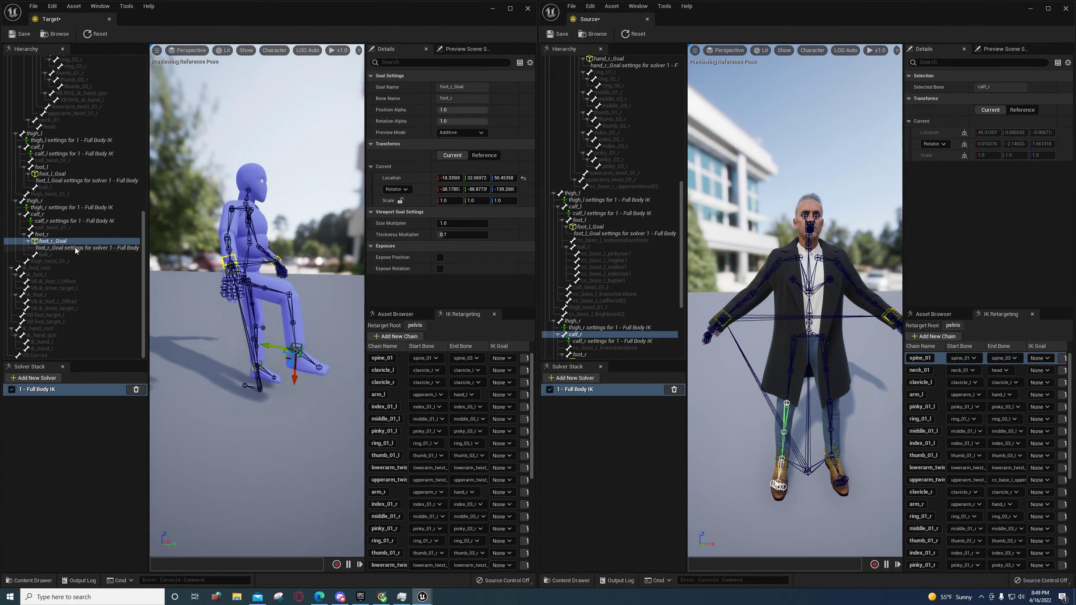
# Enable preferred angles in the Target rig's thigh_r settings, trying 90 for Z and settling on -90
pyautogui.click(75, 248)
pyautogui.click(71, 207)
pyautogui.click(440, 257)
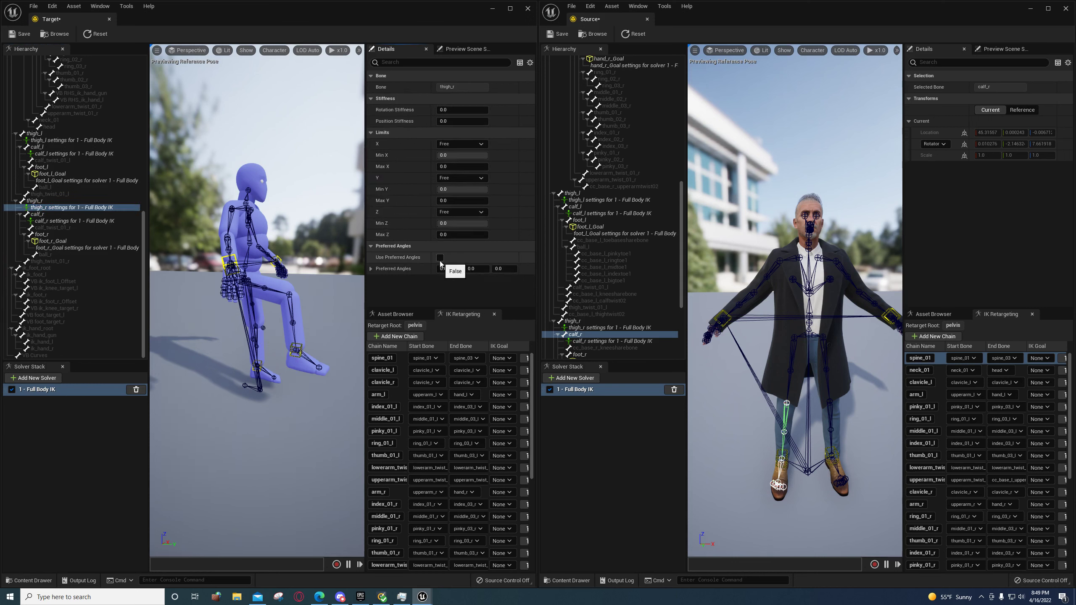
pyautogui.click(503, 268)
pyautogui.write('90')
pyautogui.press('Return')
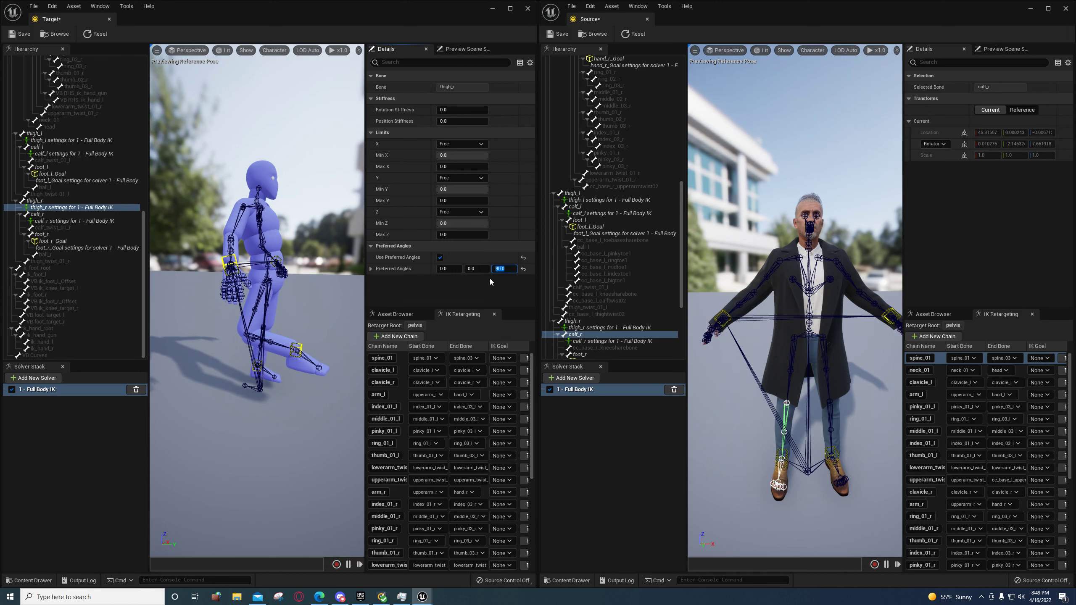
pyautogui.write('-90')
pyautogui.press('Return')
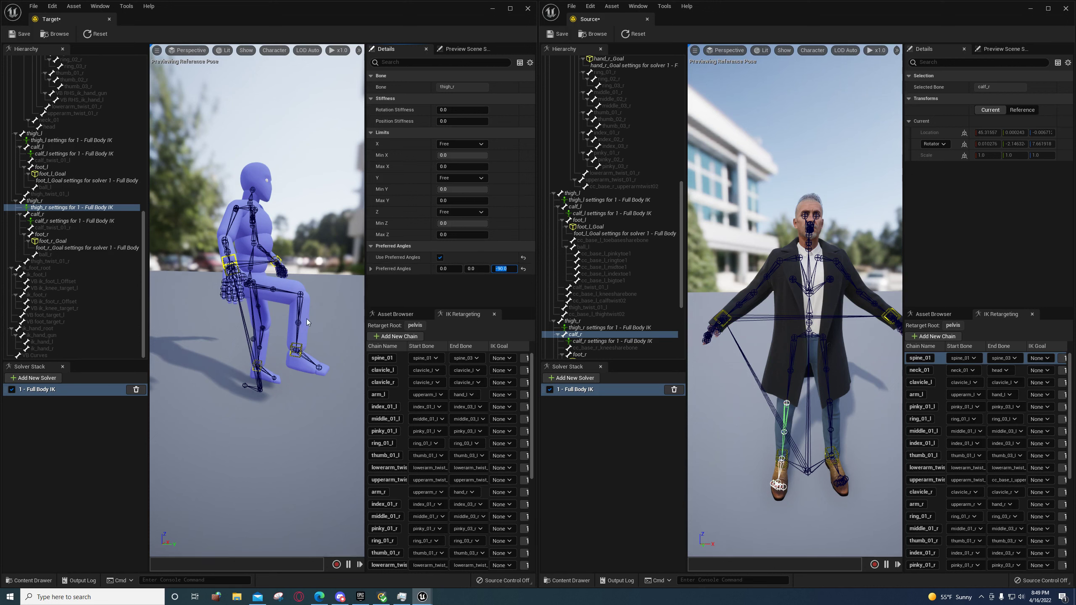
pyautogui.click(70, 221)
pyautogui.click(73, 208)
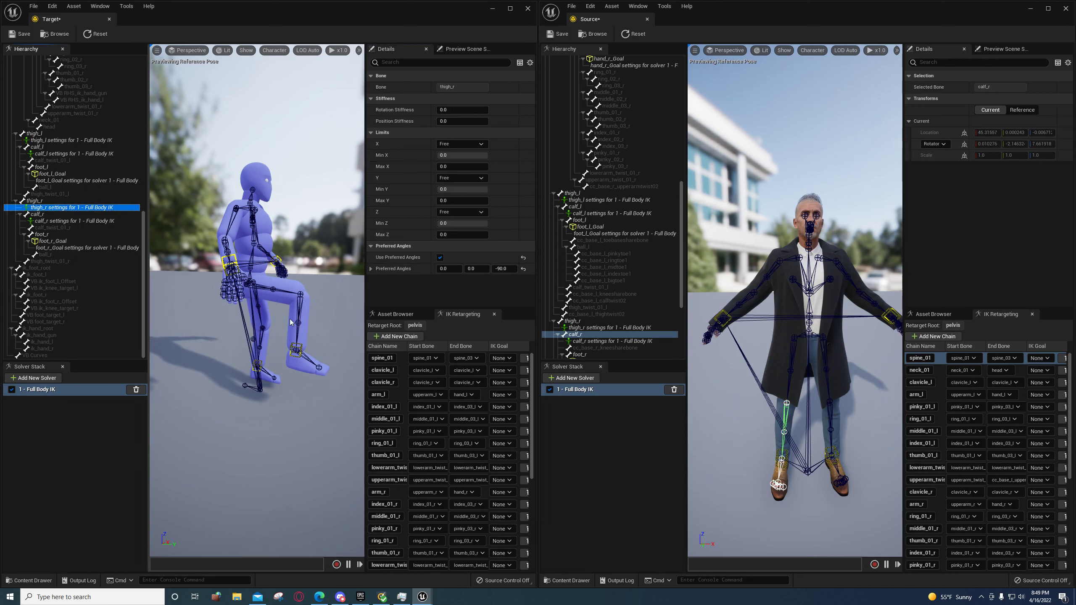
# Raise the Target rig's foot_r goal to a Z location of about 62.7 to test the knee bend
pyautogui.click(300, 346)
pyautogui.moveTo(288, 384); pyautogui.dragTo(270, 351, button='right')
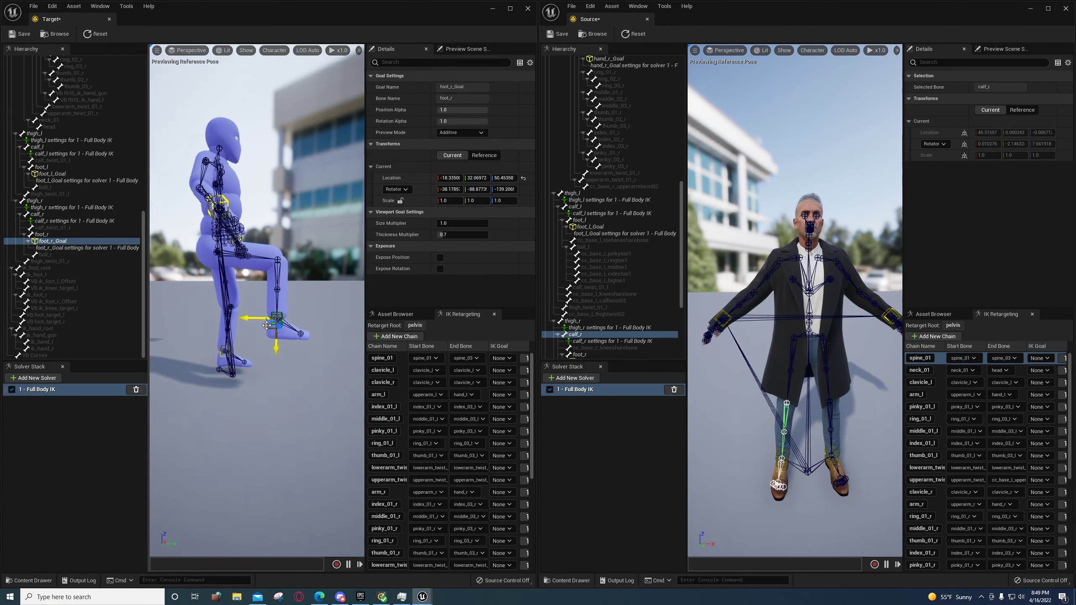
pyautogui.moveTo(267, 326)
pyautogui.mouseDown()
pyautogui.moveTo(265, 236)
pyautogui.moveTo(283, 304)
pyautogui.moveTo(182, 361)
pyautogui.moveTo(157, 314)
pyautogui.moveTo(153, 249)
pyautogui.moveTo(224, 347)
pyautogui.moveTo(244, 297)
pyautogui.moveTo(271, 297)
pyautogui.moveTo(281, 274)
pyautogui.moveTo(229, 369)
pyautogui.moveTo(161, 326)
pyautogui.moveTo(169, 313)
pyautogui.moveTo(232, 326)
pyautogui.moveTo(255, 303)
pyautogui.moveTo(272, 309)
pyautogui.mouseUp()
pyautogui.moveTo(276, 312); pyautogui.dragTo(122, 303, button='right')
pyautogui.press('d')
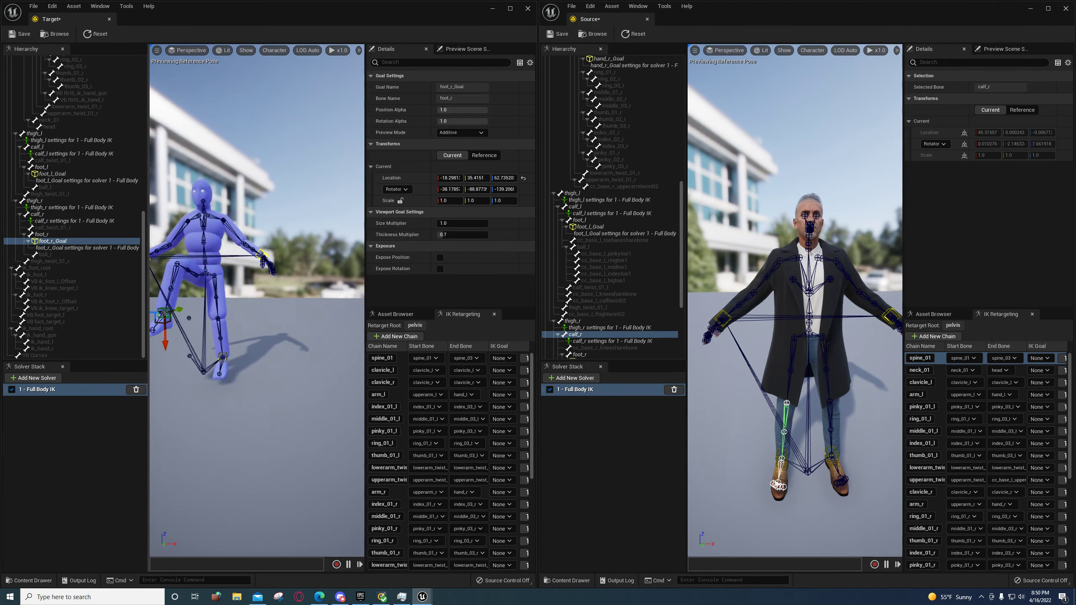
# Swing the foot_r goal out sideways and bring it back down to about -11.8, 35.2, 22.2
pyautogui.press('a')
pyautogui.moveTo(257, 310); pyautogui.dragTo(183, 276)
pyautogui.moveTo(203, 340); pyautogui.dragTo(277, 394)
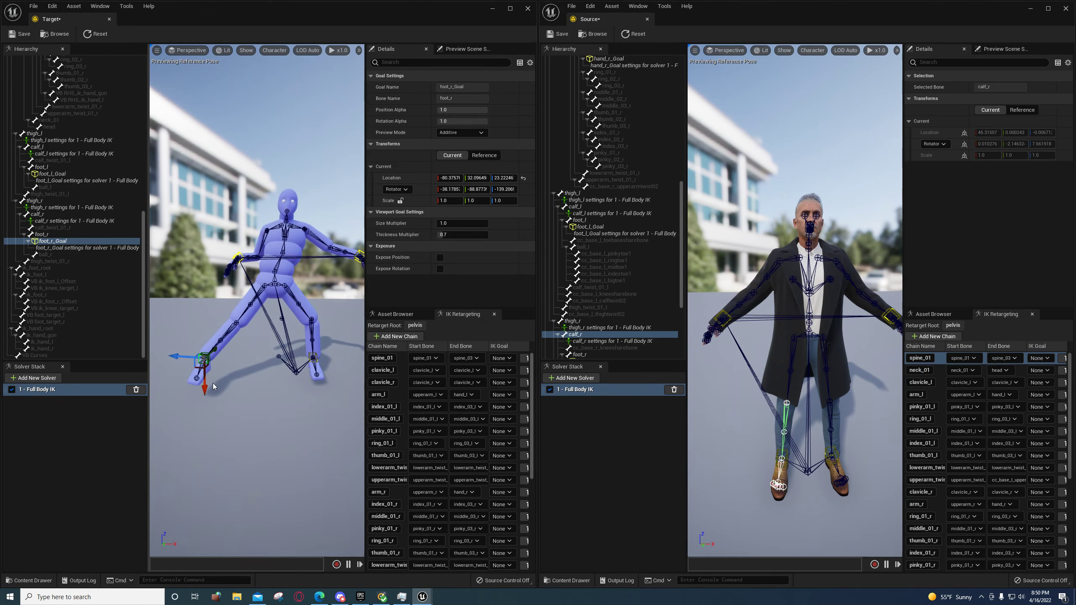
pyautogui.moveTo(185, 356); pyautogui.dragTo(254, 358)
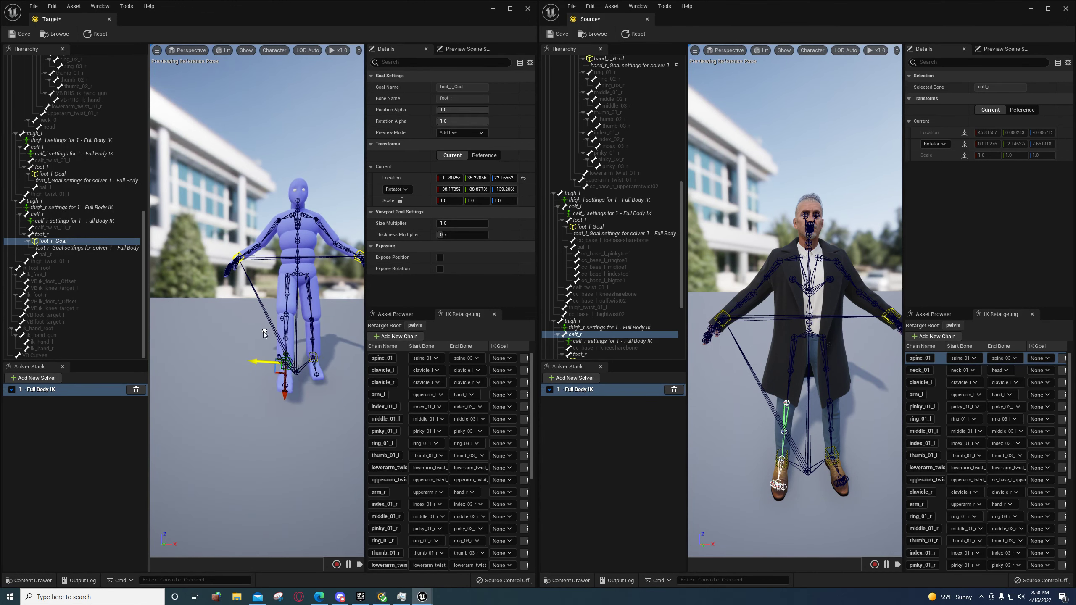
# Lift the Target rig's foot_r goal straight up to a Z location of about 62.6
pyautogui.moveTo(255, 358); pyautogui.dragTo(338, 345, button='right')
pyautogui.moveTo(233, 374); pyautogui.dragTo(254, 372, button='right')
pyautogui.moveTo(284, 388); pyautogui.dragTo(284, 328)
pyautogui.moveTo(284, 328); pyautogui.dragTo(241, 328, button='right')
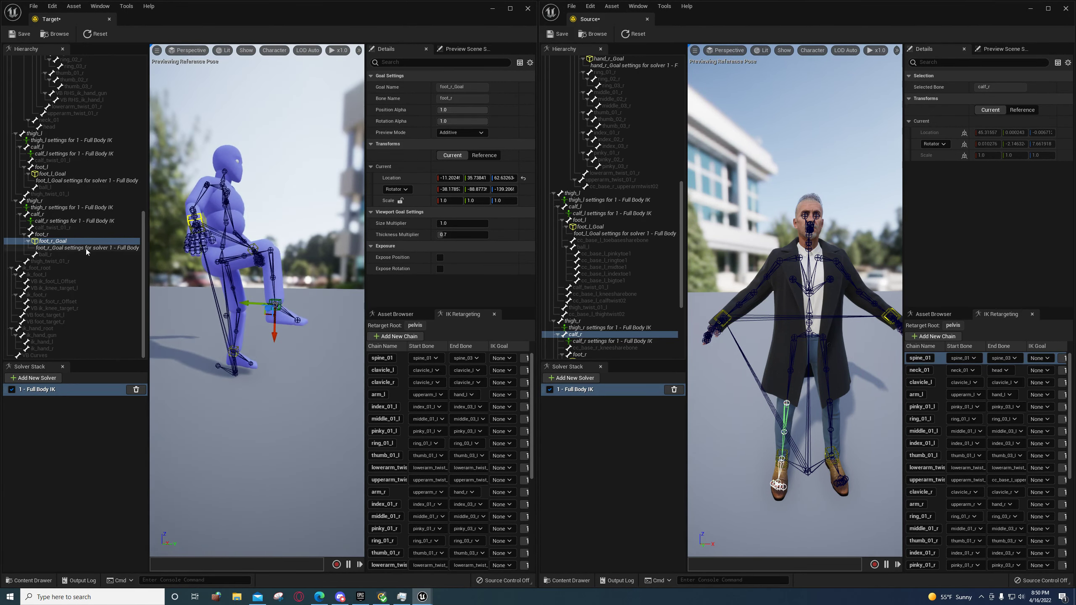
# Try other preferred Z angles, including -45, on the Target rig's thigh_r bone and set it back to -90
pyautogui.click(83, 207)
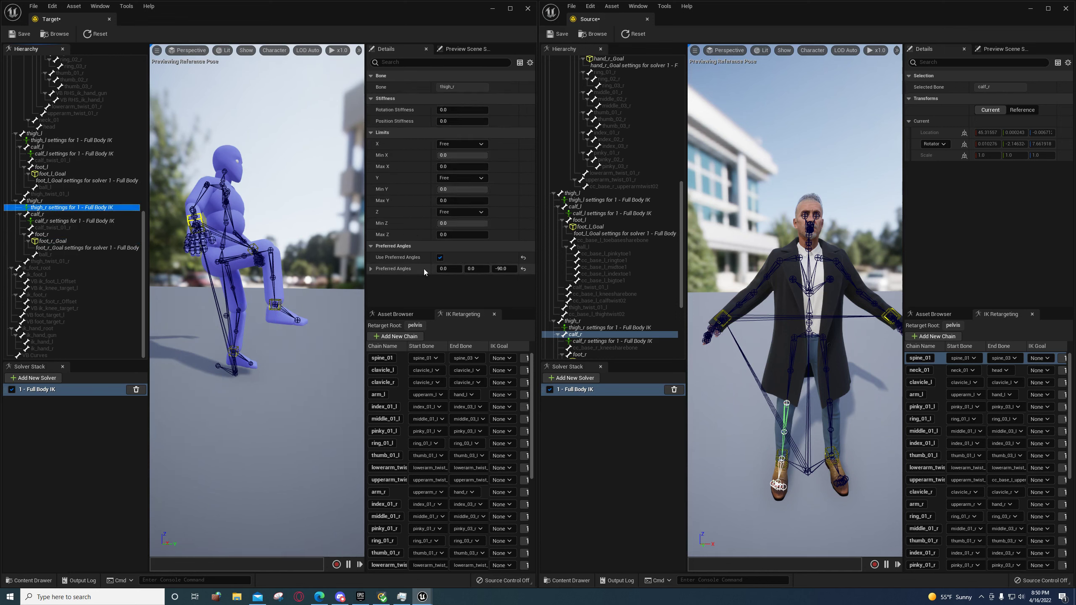
pyautogui.moveTo(503, 268); pyautogui.dragTo(407, 269)
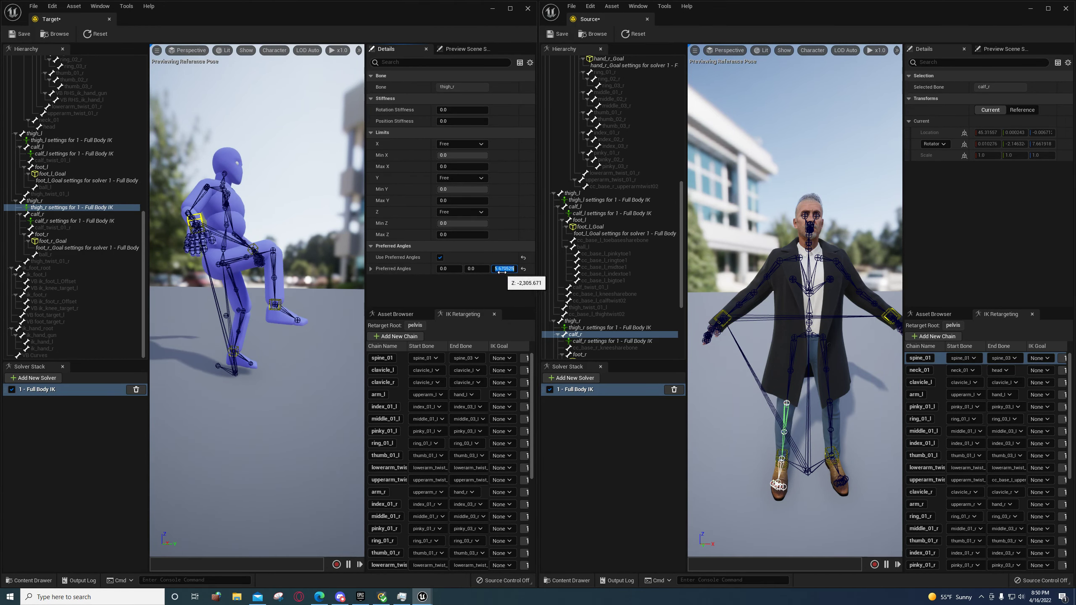
pyautogui.press('Return')
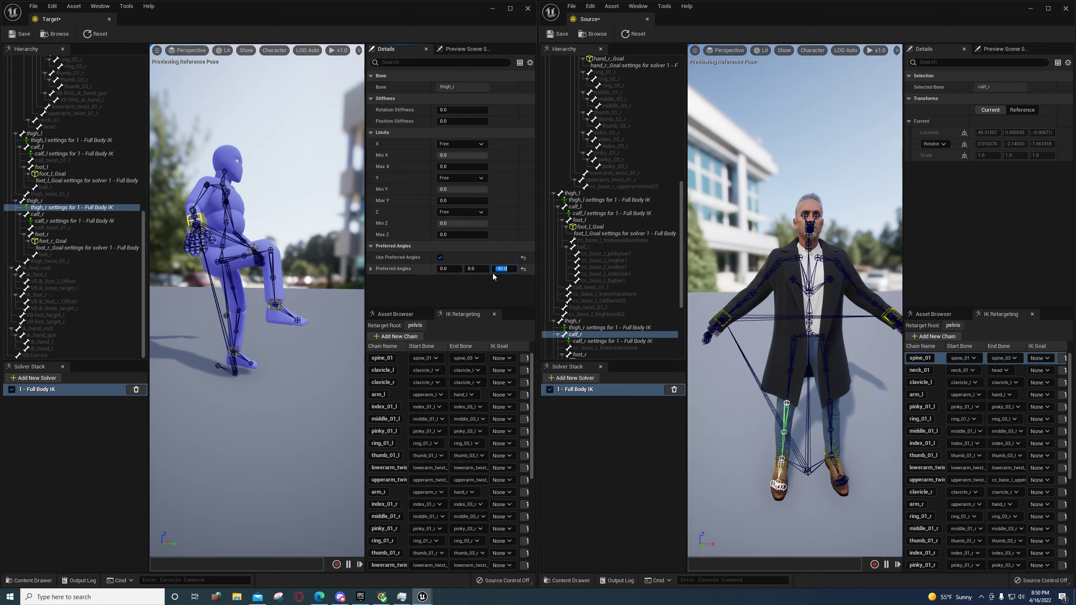
pyautogui.write('-45')
pyautogui.press('Return')
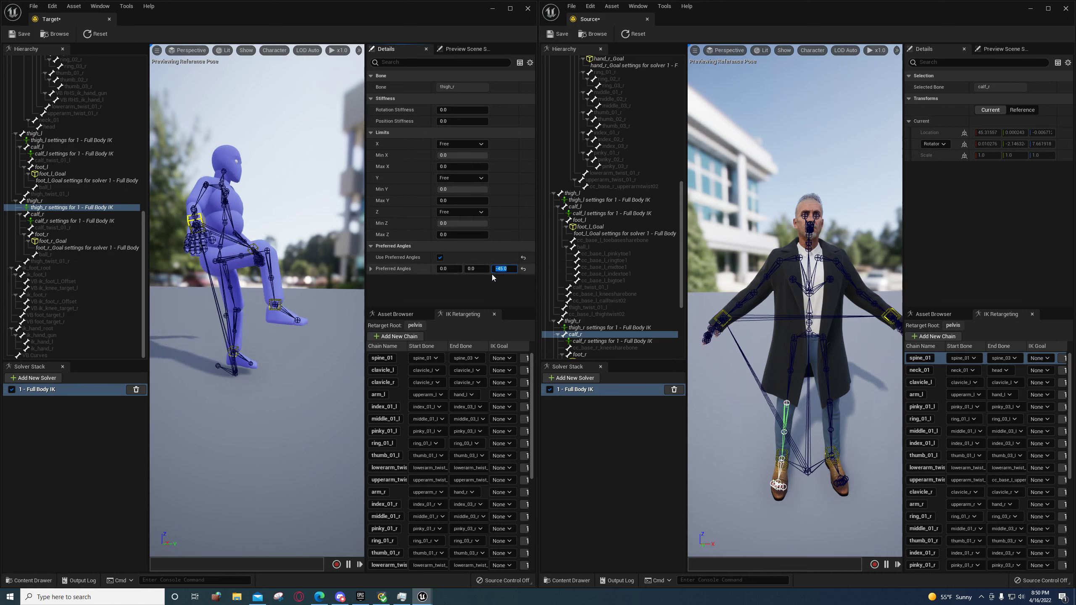
pyautogui.press('BackSpace')
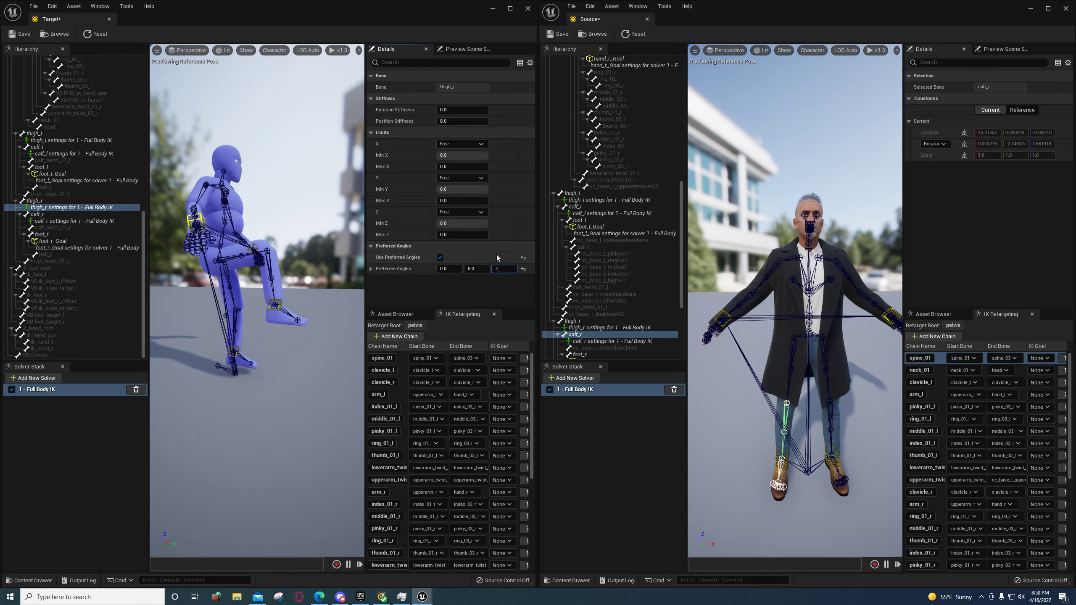
pyautogui.press('Return')
# Enable preferred angles in the Target rig's calf_r settings and set the Z angle to 90
pyautogui.moveTo(338, 265); pyautogui.dragTo(240, 316)
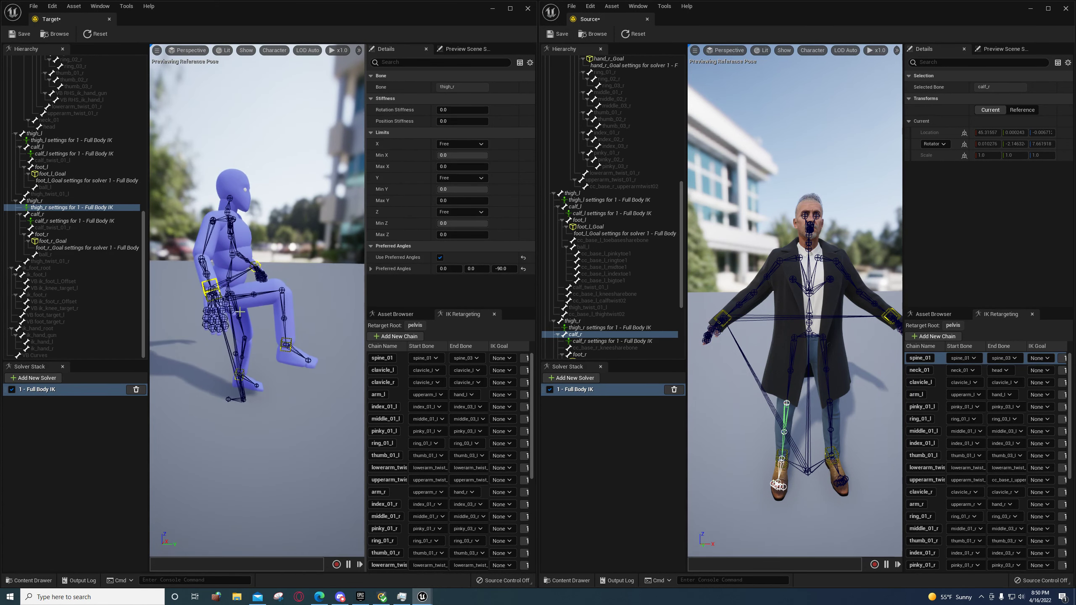
pyautogui.click(48, 221)
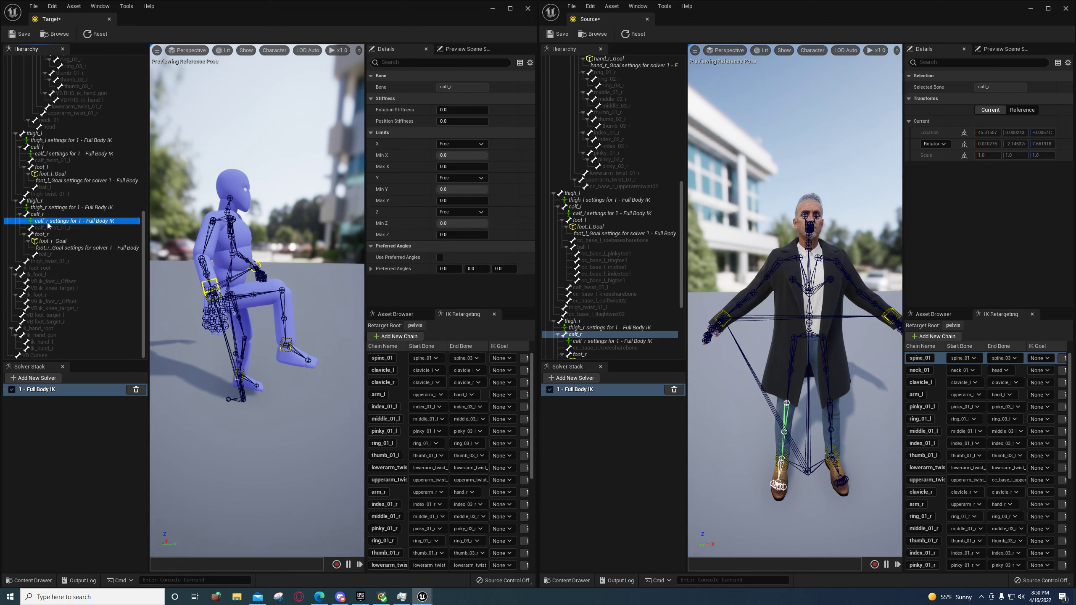
pyautogui.click(440, 257)
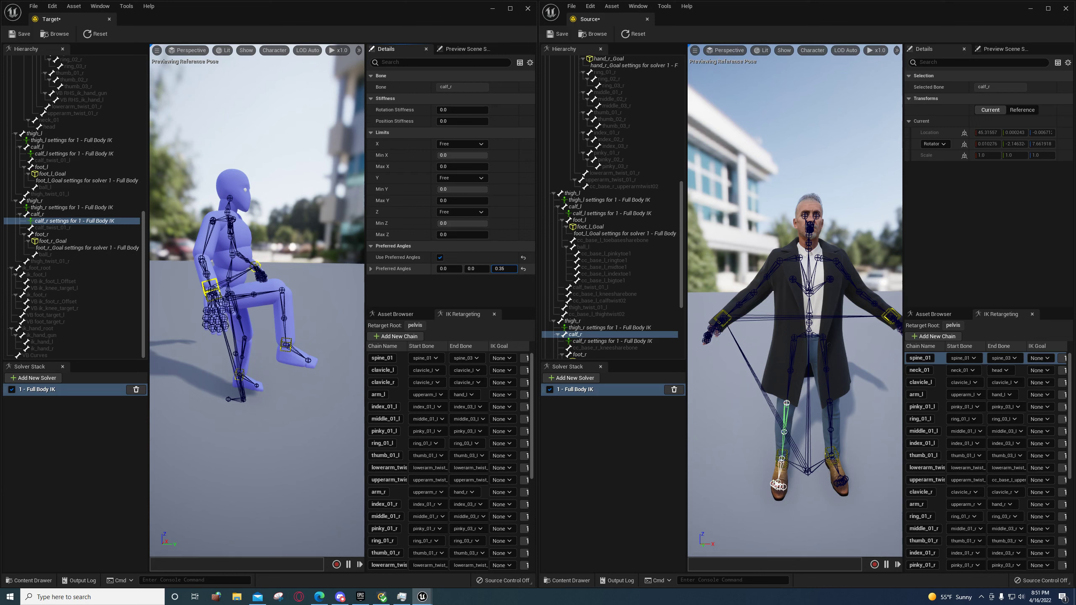
pyautogui.moveTo(504, 269)
pyautogui.mouseDown()
pyautogui.moveTo(466, 268)
pyautogui.moveTo(495, 268)
pyautogui.mouseUp()
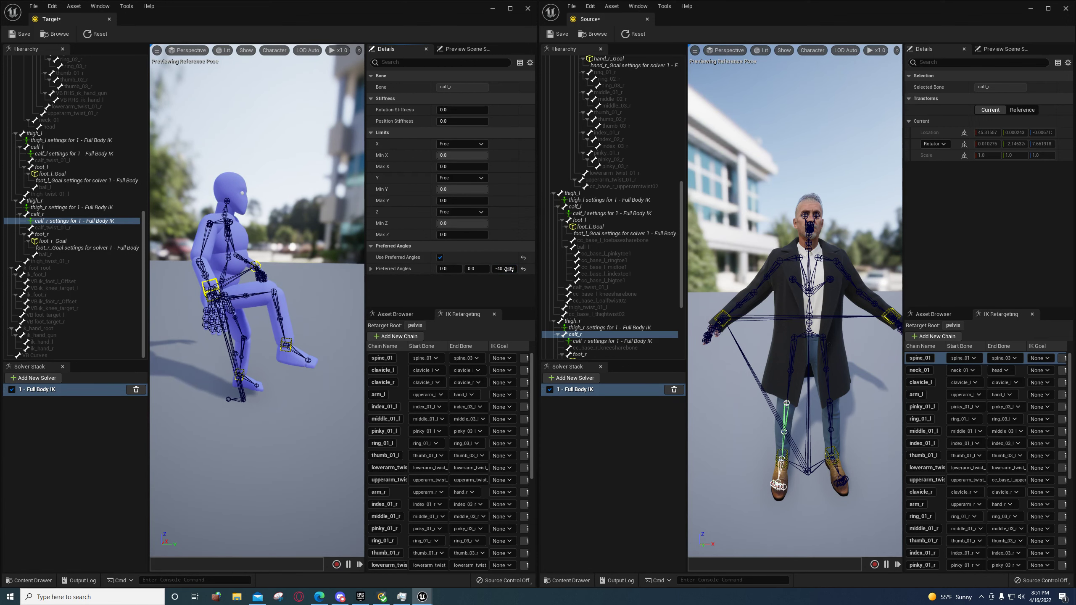
pyautogui.write('90')
pyautogui.press('Return')
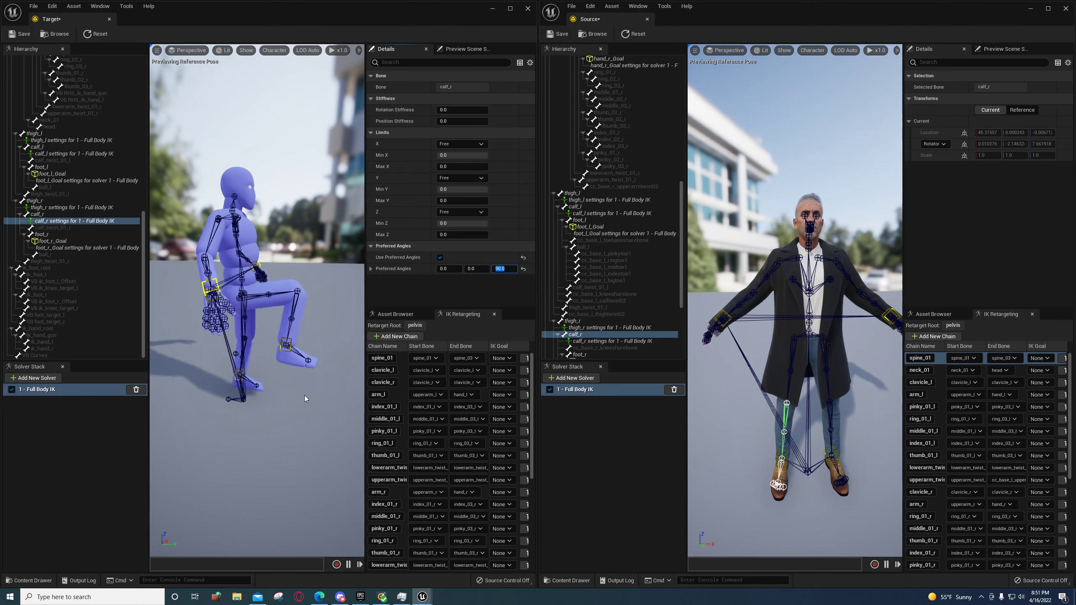
pyautogui.keyDown('alt'); pyautogui.moveTo(340, 332); pyautogui.dragTo(262, 337); pyautogui.keyUp('alt')
pyautogui.scroll(4, 340, 332)
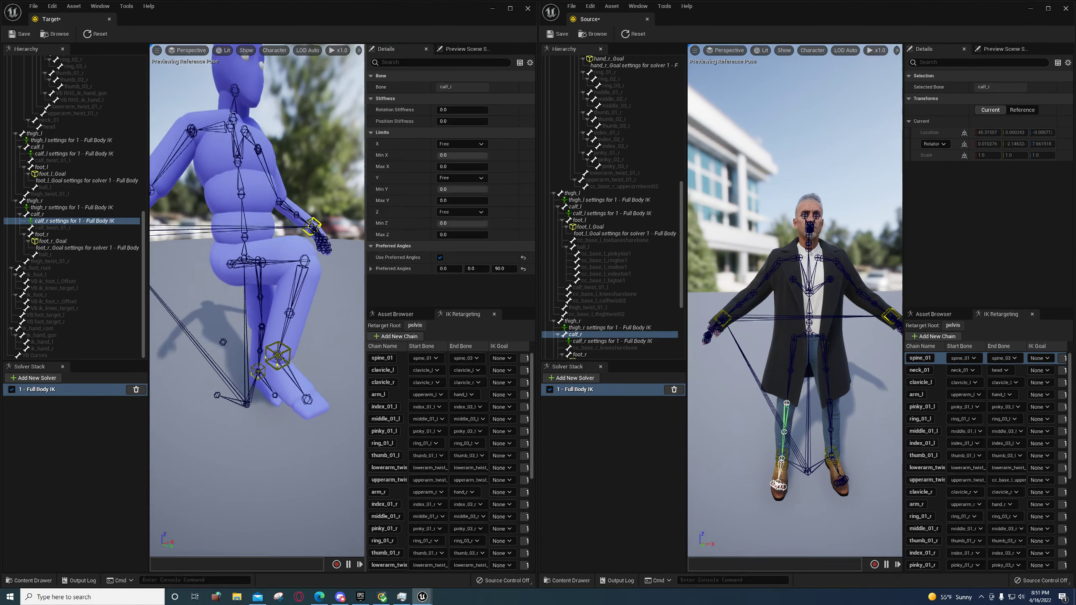
# Set the preferred Z angle to -90 in the Target rig's thigh_l settings and 90 in its calf_l settings
pyautogui.click(59, 142)
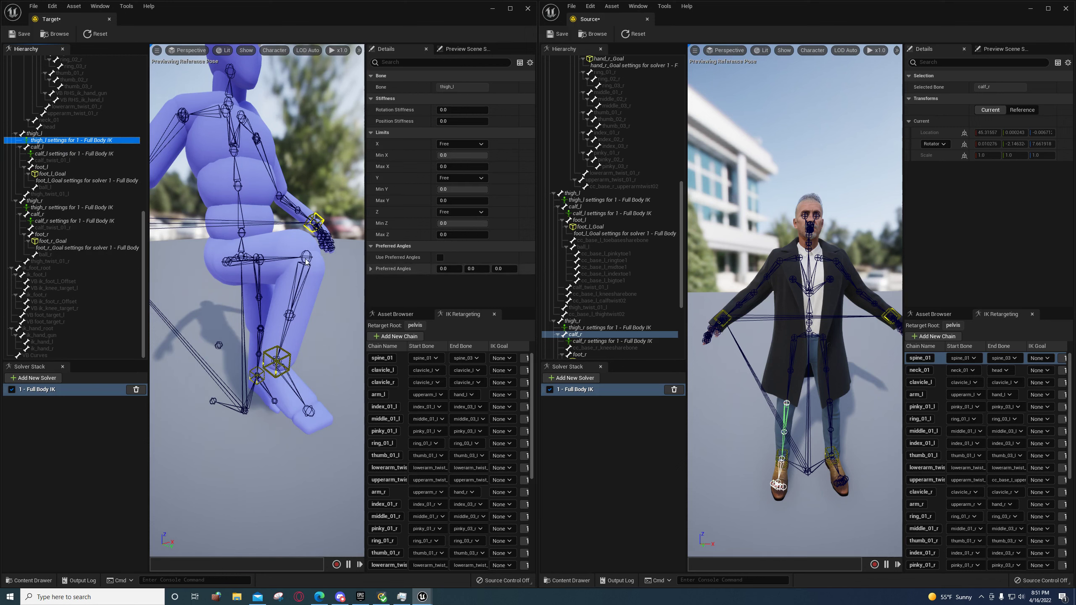
pyautogui.press('Return')
pyautogui.click(85, 154)
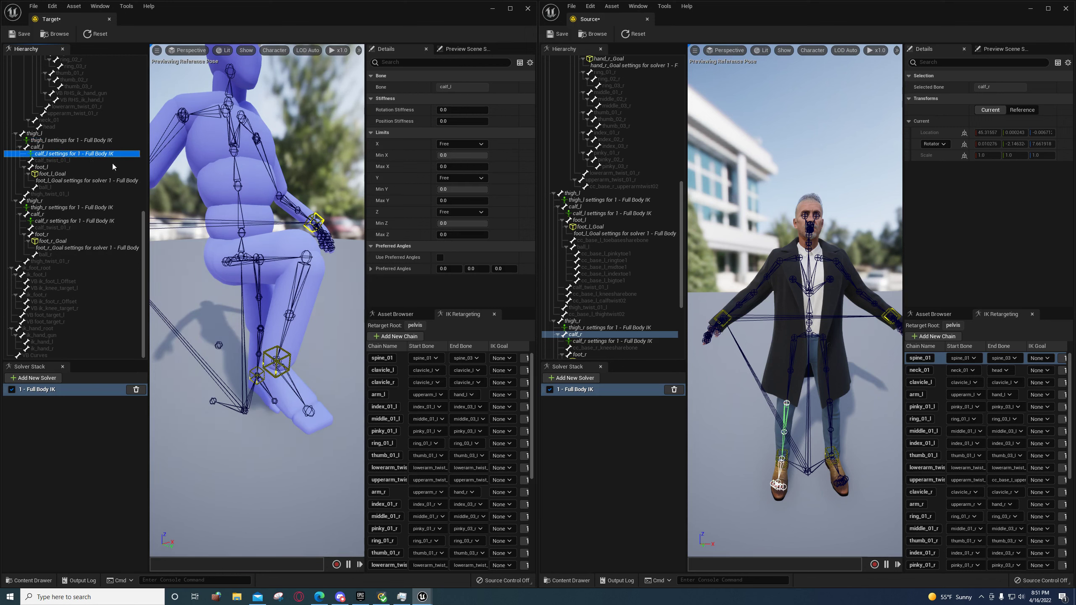
pyautogui.click(508, 268)
pyautogui.write('90')
pyautogui.press('Return')
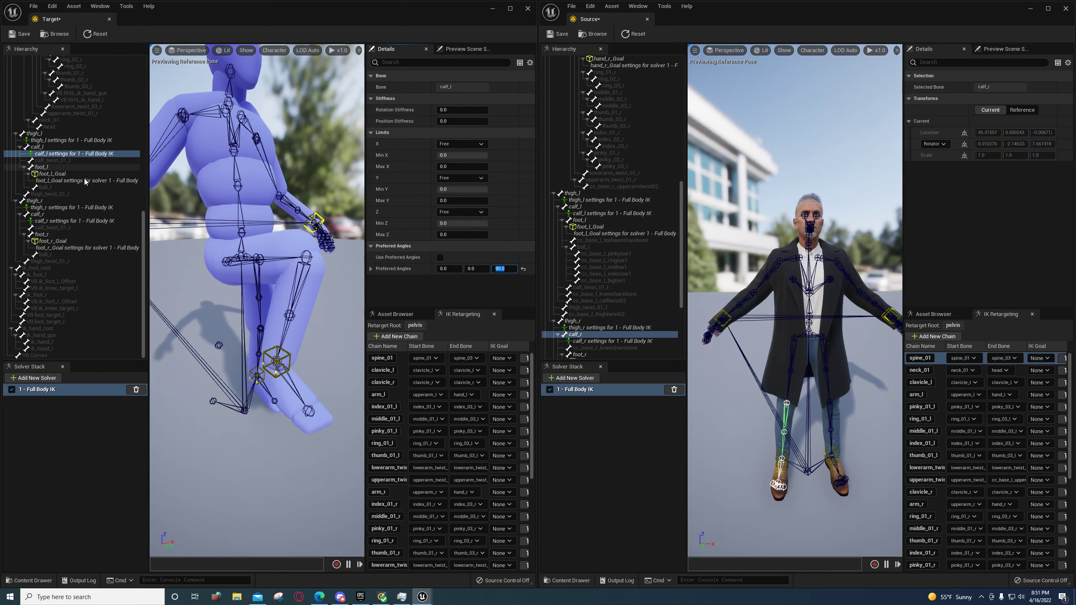
# Reset the location of the Target rig's foot_r goal to its default
pyautogui.click(291, 357)
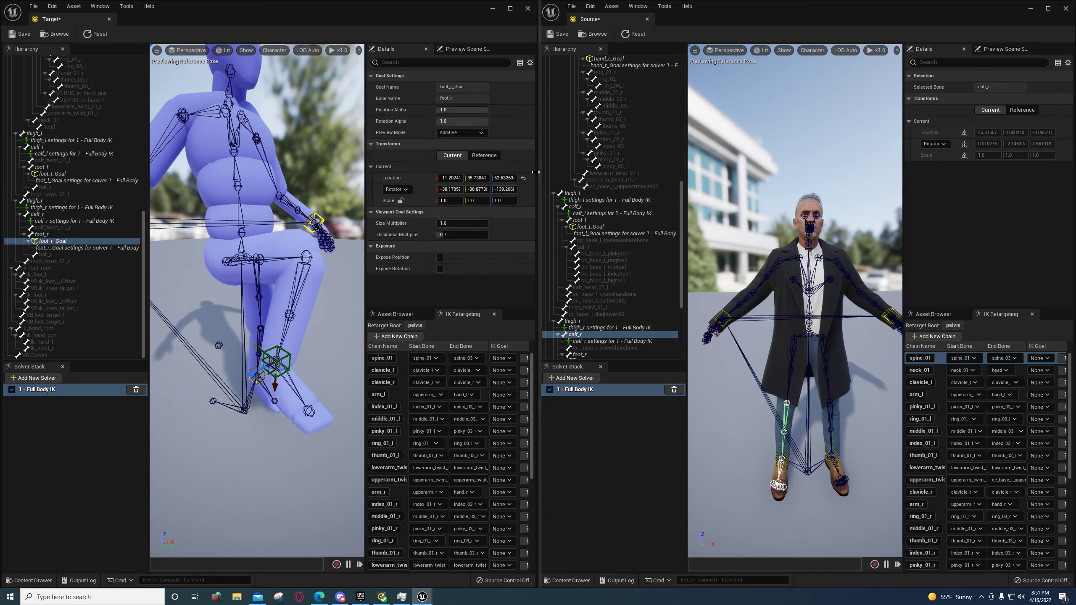
pyautogui.click(524, 178)
# Test the Source rig's right leg by moving the foot_r goal up and forward to about -22.2, 18.9, 51.1
pyautogui.moveTo(794, 321); pyautogui.dragTo(860, 365, button='right')
pyautogui.moveTo(768, 403); pyautogui.dragTo(732, 408, button='right')
pyautogui.click(755, 355)
pyautogui.moveTo(745, 383); pyautogui.dragTo(800, 277)
pyautogui.moveTo(788, 328); pyautogui.dragTo(767, 308, button='right')
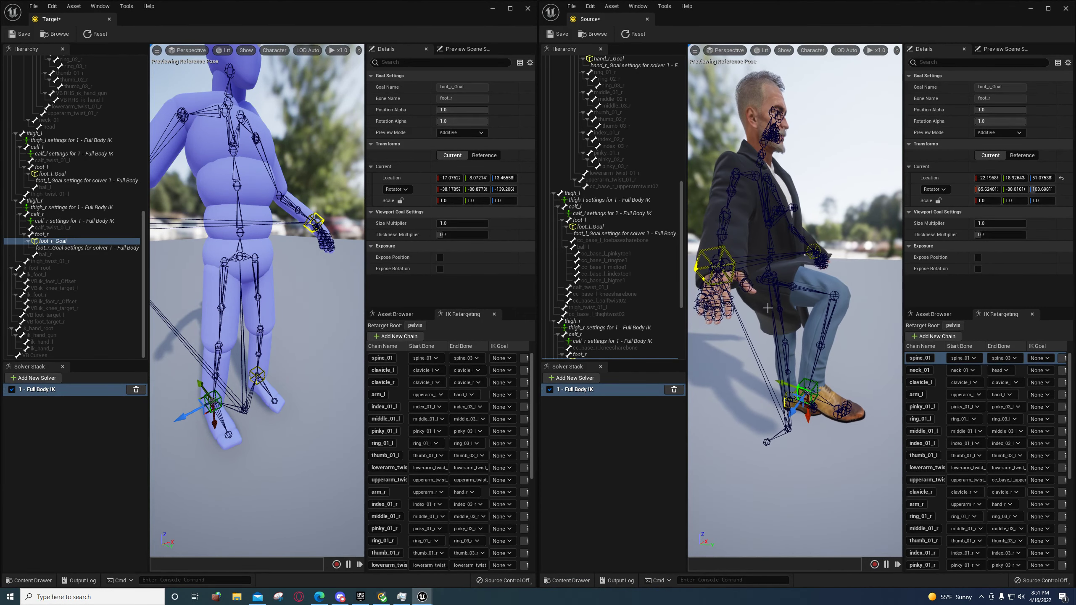
# Set the Source rig's preferred Z angles to -90 for thigh_l, 90 for calf_l and -90 for thigh_r
pyautogui.click(583, 200)
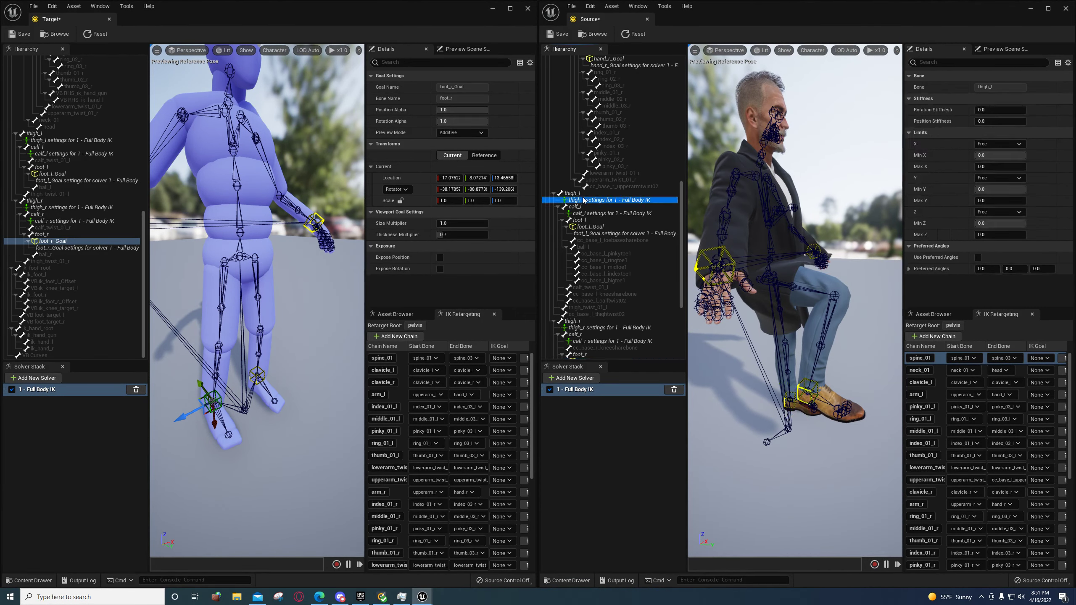
pyautogui.click(1036, 269)
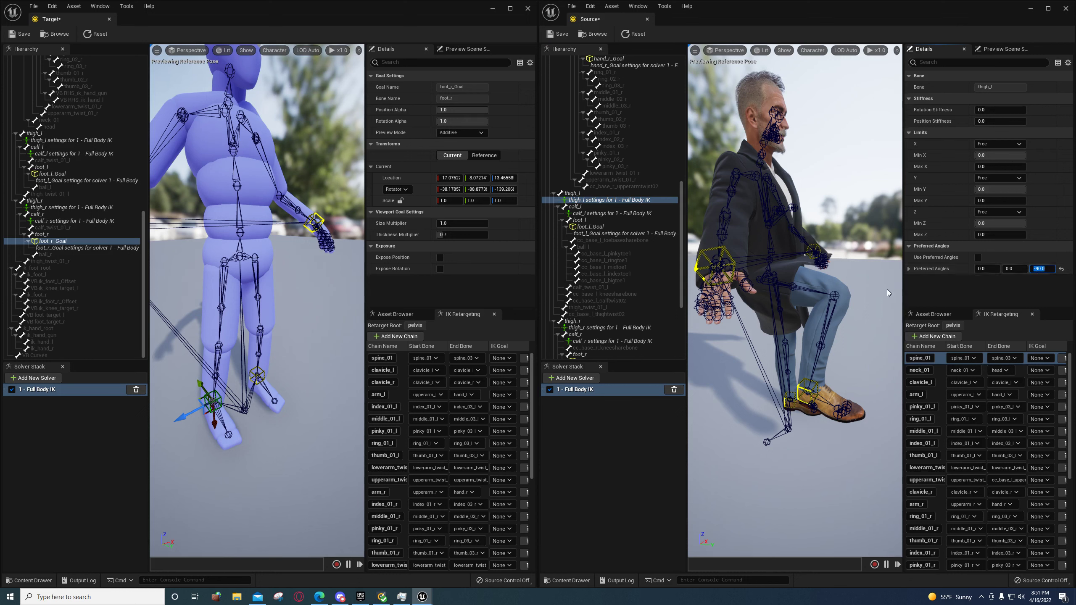
pyautogui.click(612, 213)
pyautogui.click(1041, 269)
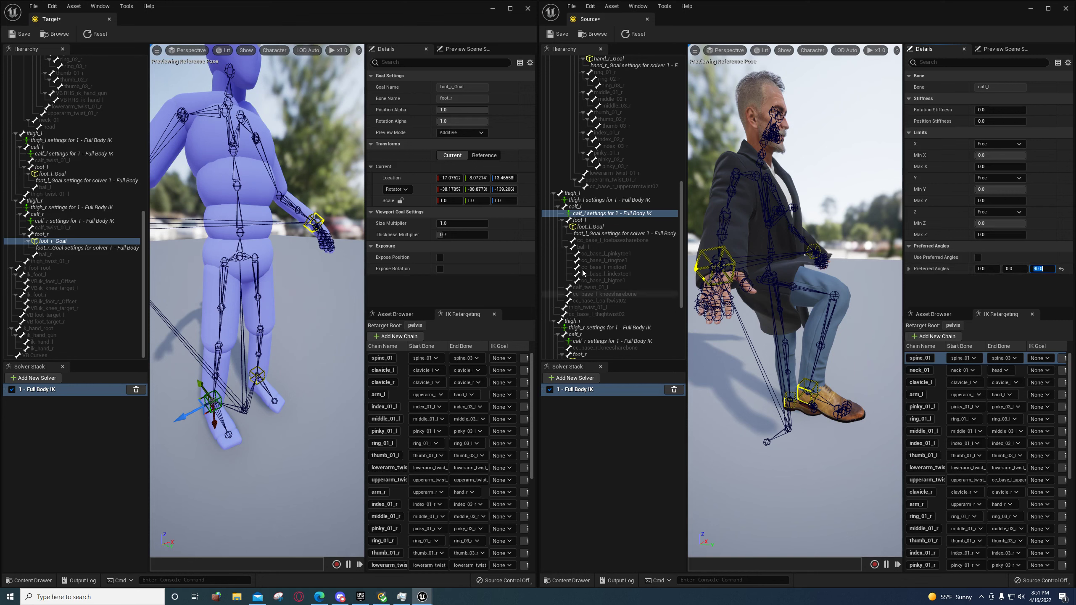
pyautogui.click(656, 327)
pyautogui.click(1040, 269)
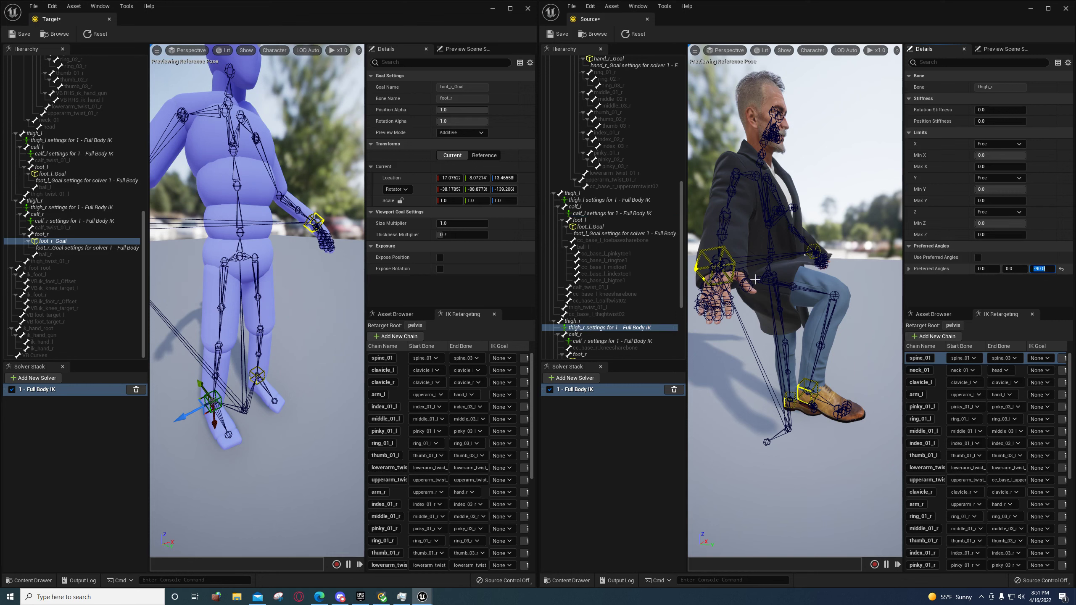
# Enable Use Preferred Angles in the Source rig's thigh_l, calf_l, thigh_r and calf_r settings
pyautogui.click(614, 200)
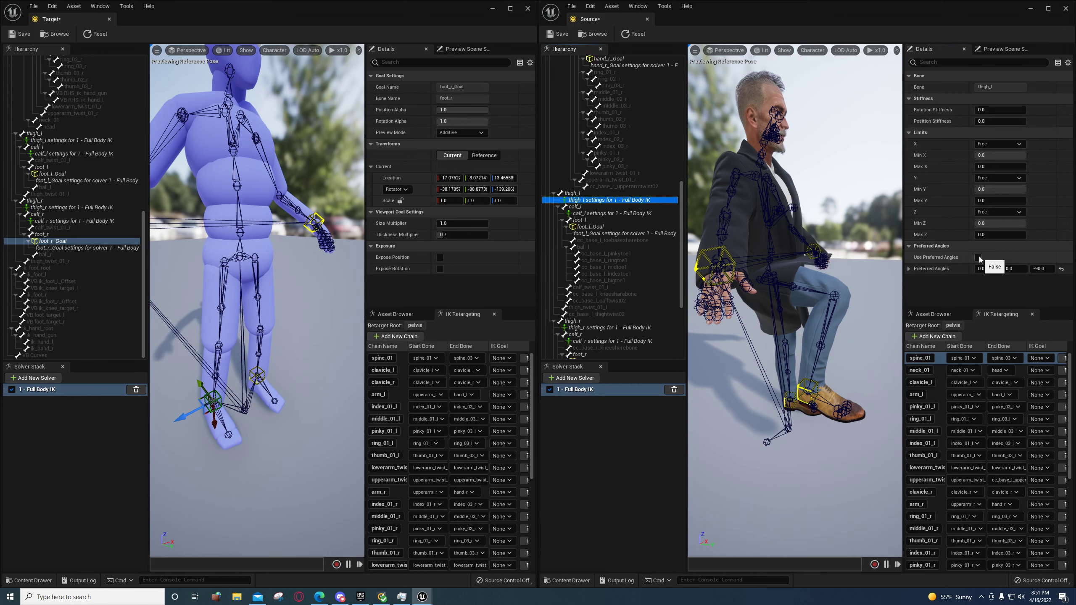
pyautogui.click(612, 213)
pyautogui.click(978, 258)
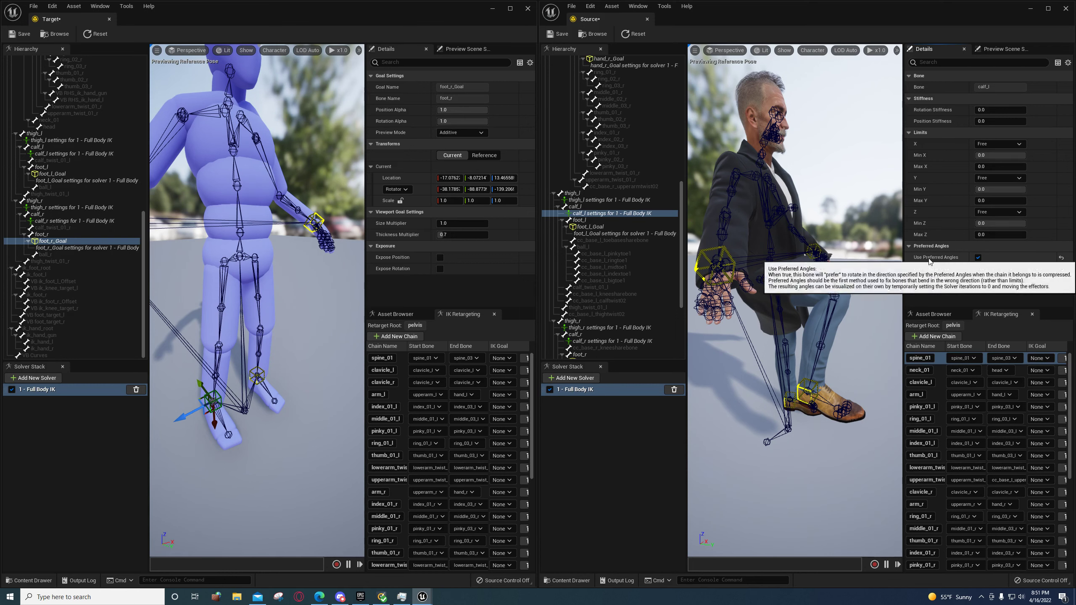
pyautogui.click(608, 329)
pyautogui.click(978, 258)
pyautogui.click(623, 341)
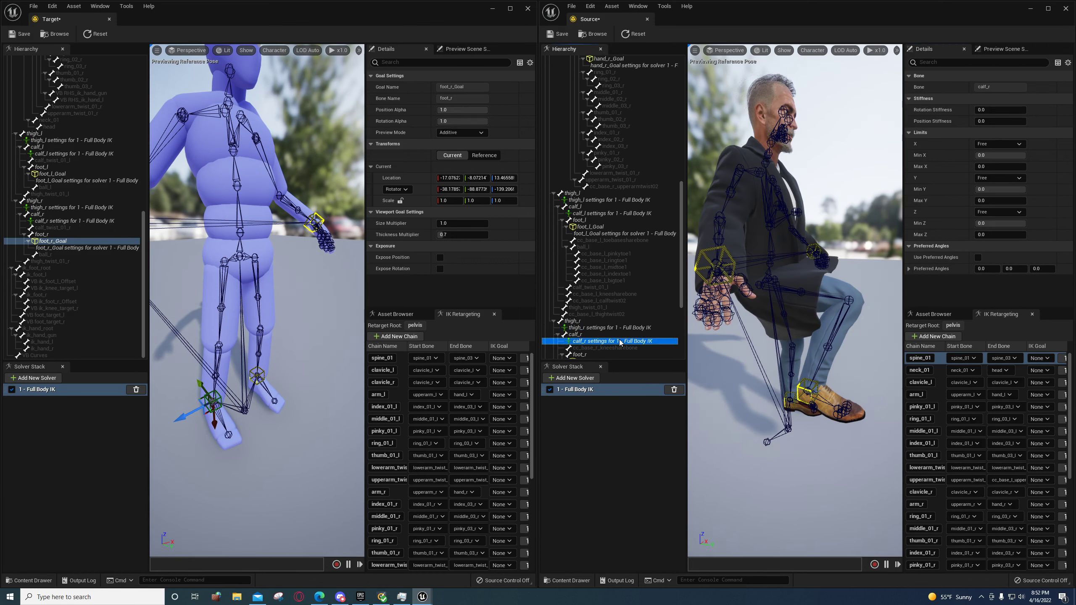
pyautogui.click(978, 258)
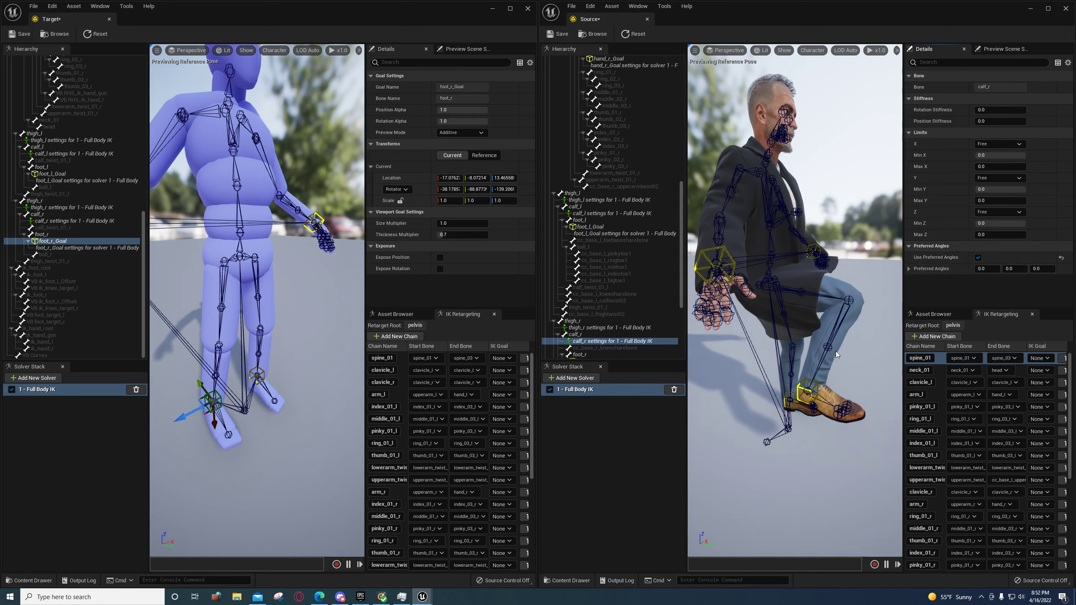
# Enable Use Preferred Angles for the Target rig's left thigh and calf, and check its right thigh and calf settings
pyautogui.click(63, 153)
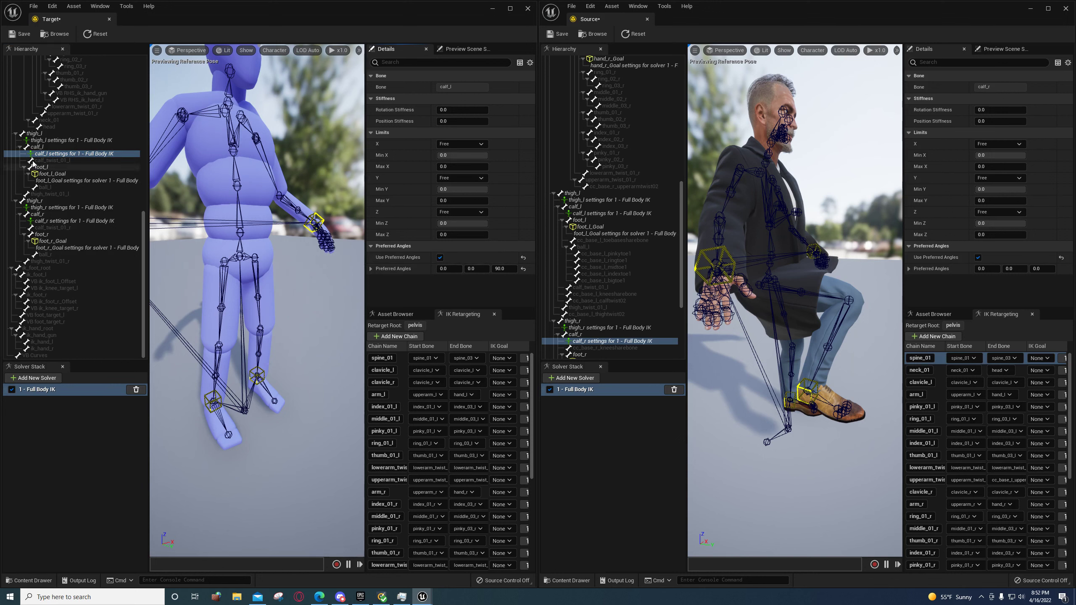
pyautogui.click(57, 143)
pyautogui.click(440, 257)
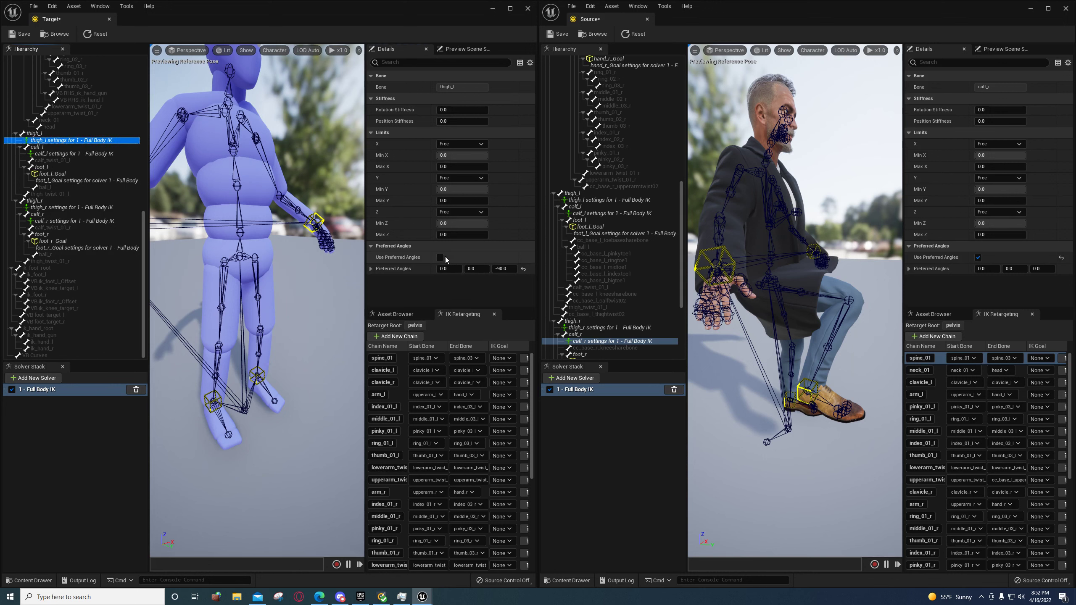
pyautogui.click(70, 208)
pyautogui.click(74, 221)
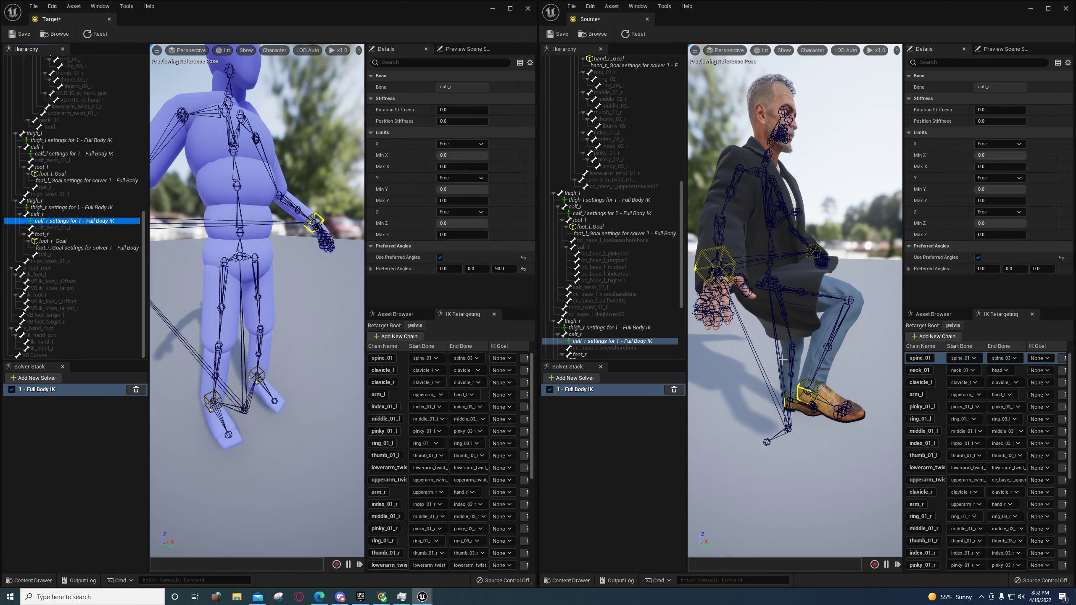
# Review the preferred angle settings of the Source rig's thigh and calf bones on both legs
pyautogui.moveTo(800, 356); pyautogui.dragTo(835, 360, button='right')
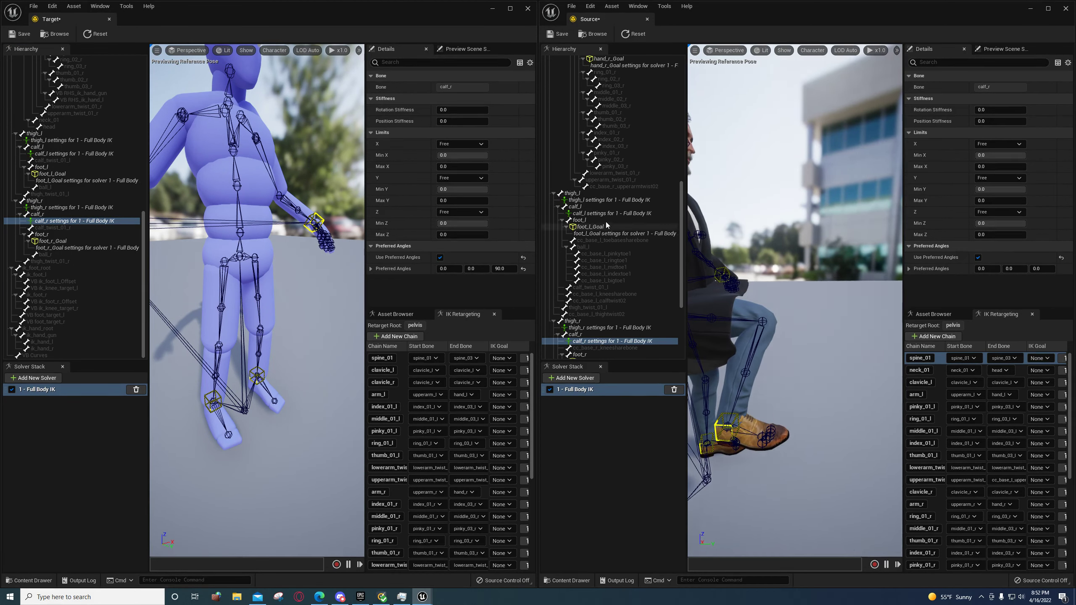
pyautogui.click(609, 200)
pyautogui.click(617, 214)
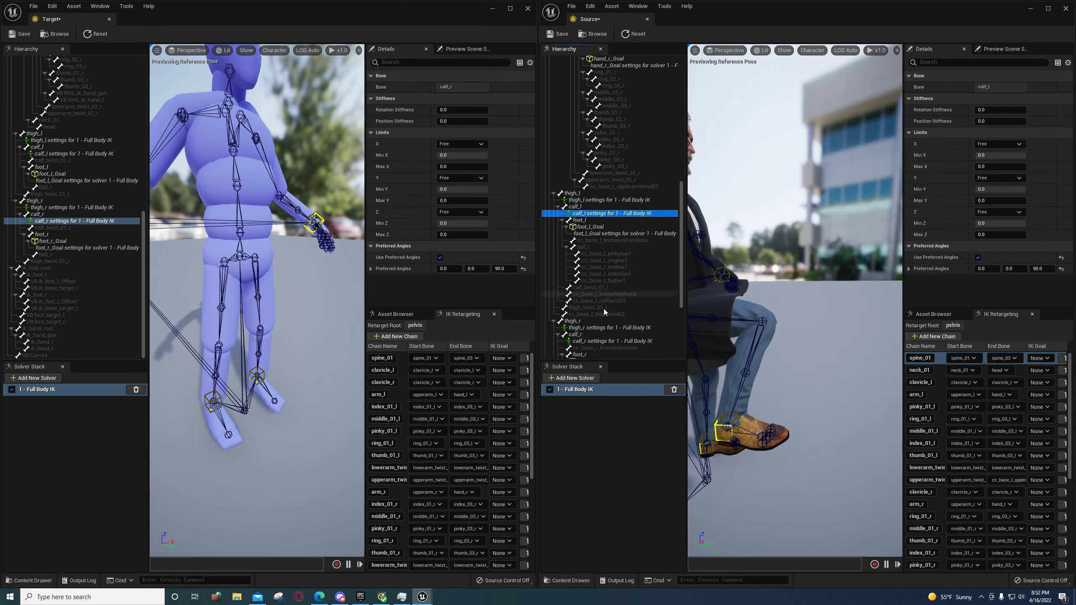
pyautogui.click(606, 328)
pyautogui.click(610, 341)
# Test the Source rig's left leg by moving the foot_l goal up and forward to about 25.8, 33.7, 57.3
pyautogui.moveTo(838, 389); pyautogui.dragTo(818, 353, button='right')
pyautogui.click(815, 384)
pyautogui.moveTo(817, 339); pyautogui.dragTo(697, 159)
pyautogui.moveTo(698, 159); pyautogui.dragTo(700, 63, button='right')
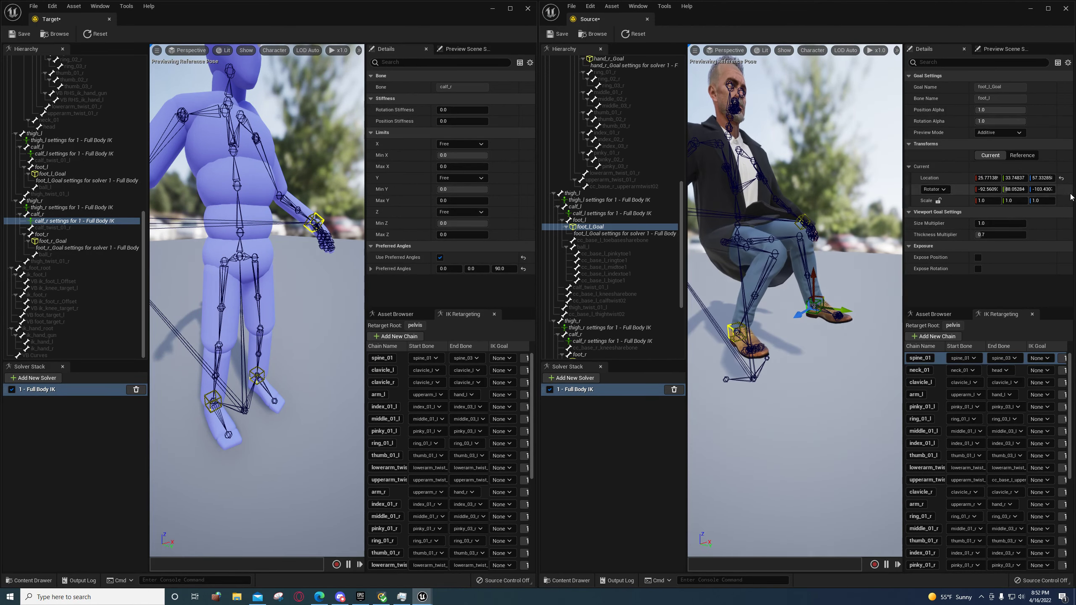
# Reset the locations of the Source rig's foot_l and foot_r goals and save the Source and Target rigs
pyautogui.click(1061, 178)
pyautogui.click(729, 328)
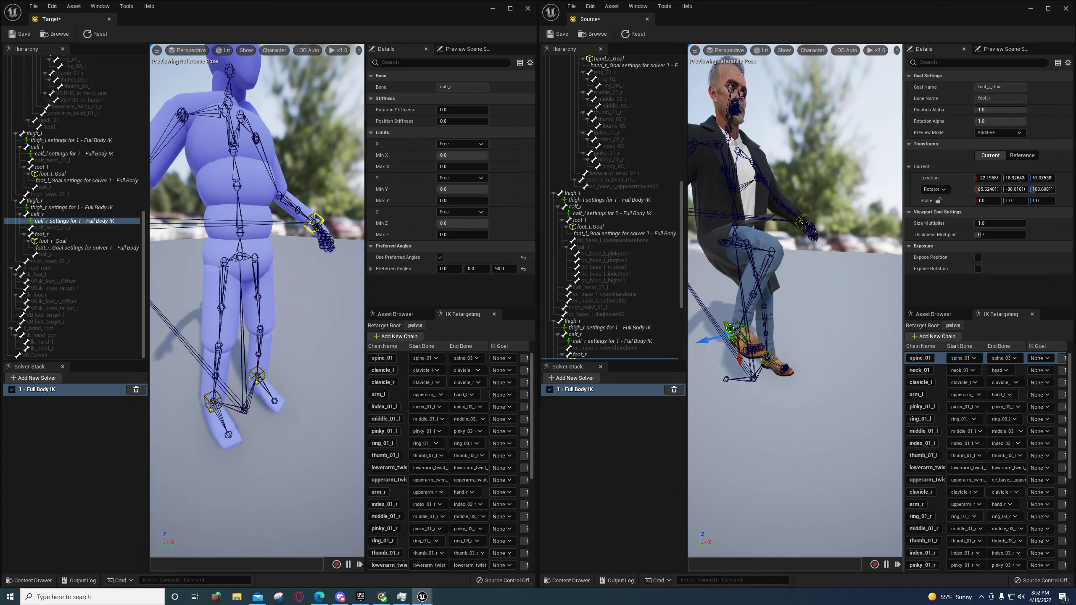
pyautogui.click(1061, 179)
pyautogui.moveTo(825, 242); pyautogui.dragTo(781, 248, button='right')
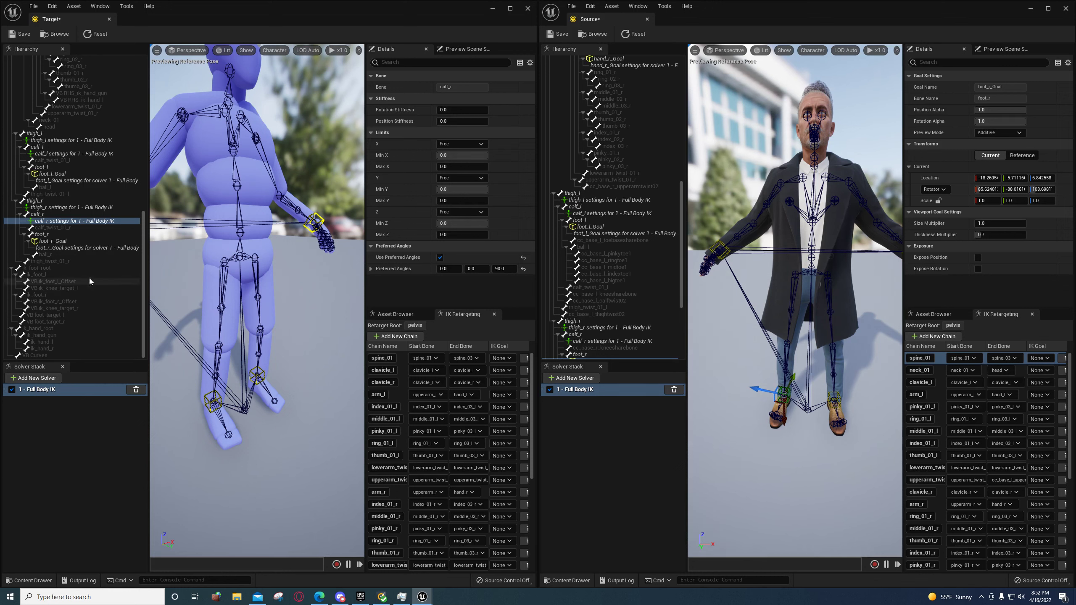
pyautogui.click(559, 34)
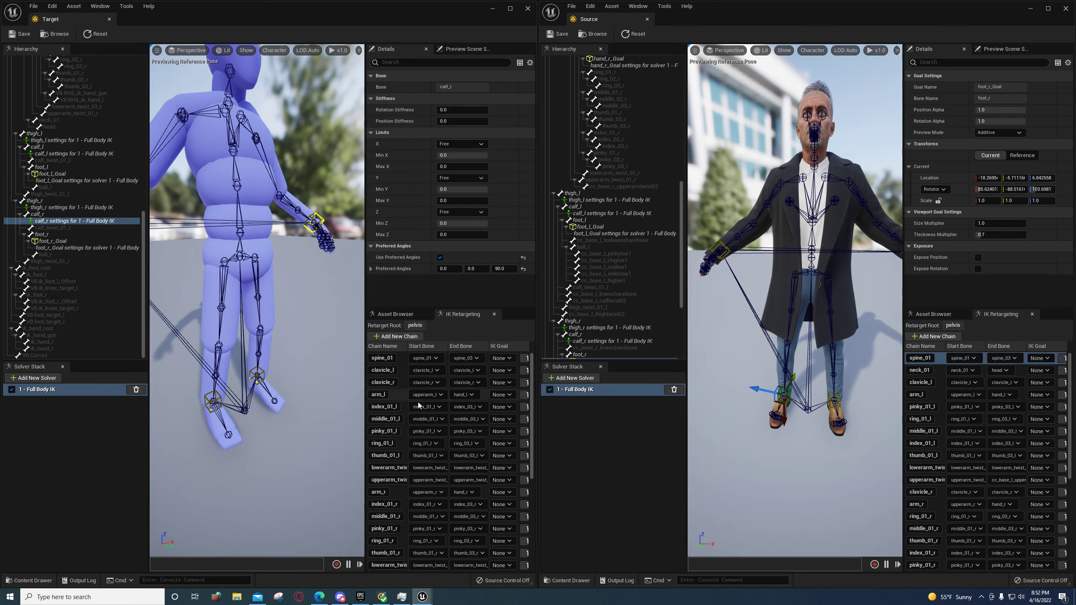
# Assign hand_l_Goal to the Target rig's arm_l retarget chain and hand_r_Goal to its arm_r chain
pyautogui.click(503, 396)
pyautogui.click(509, 424)
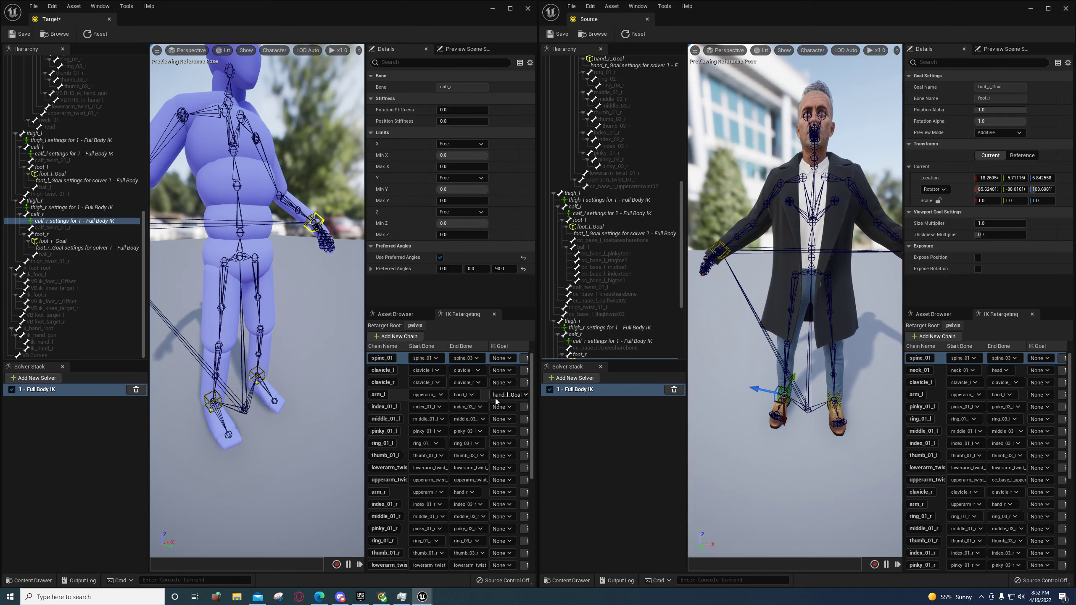
pyautogui.scroll(-1, 500, 402)
pyautogui.click(501, 479)
pyautogui.click(506, 514)
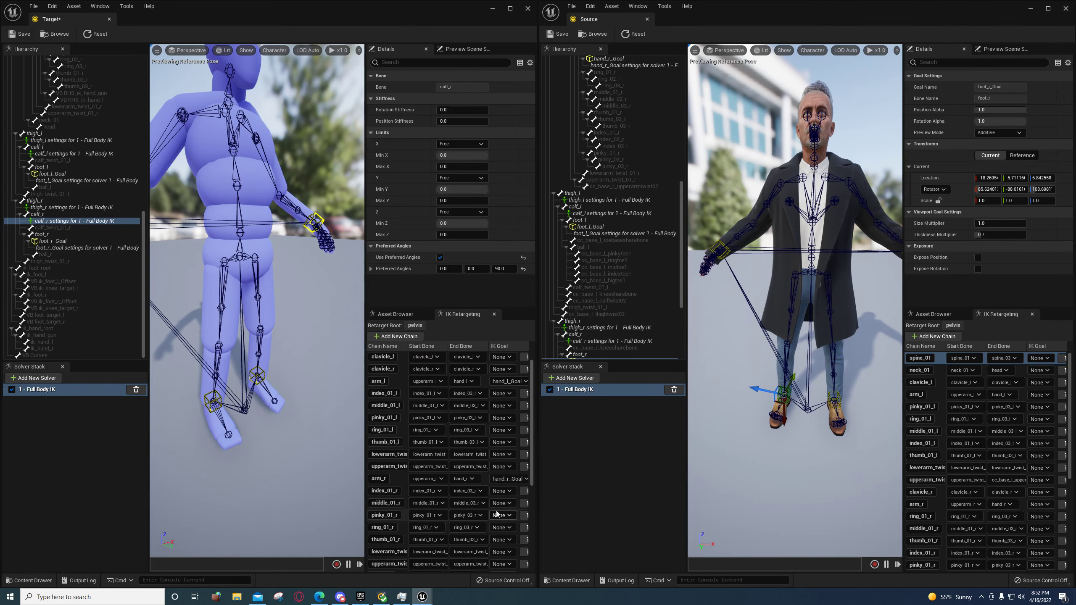
# Assign foot_l_Goal to the Target rig's thigh_l retarget chain and foot_r_Goal to its thigh_r chain
pyautogui.scroll(-5, 483, 492)
pyautogui.click(501, 454)
pyautogui.click(504, 499)
pyautogui.click(498, 491)
pyautogui.click(505, 545)
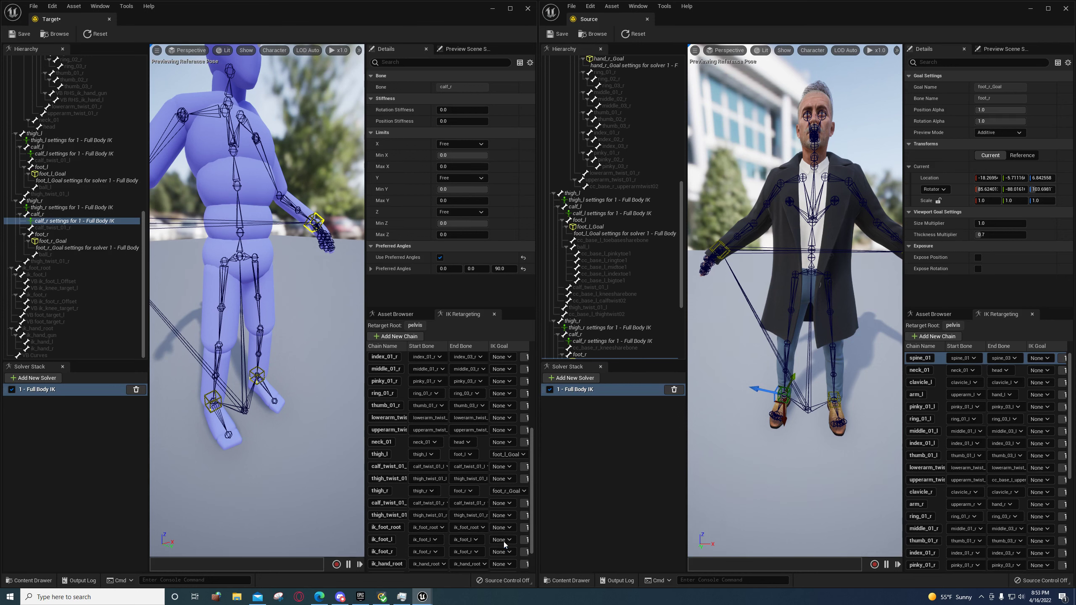
# Assign hand_l_Goal to the Source rig's arm_l retarget chain and hand_r_Goal to its arm_r chain
pyautogui.click(1041, 399)
pyautogui.click(1044, 423)
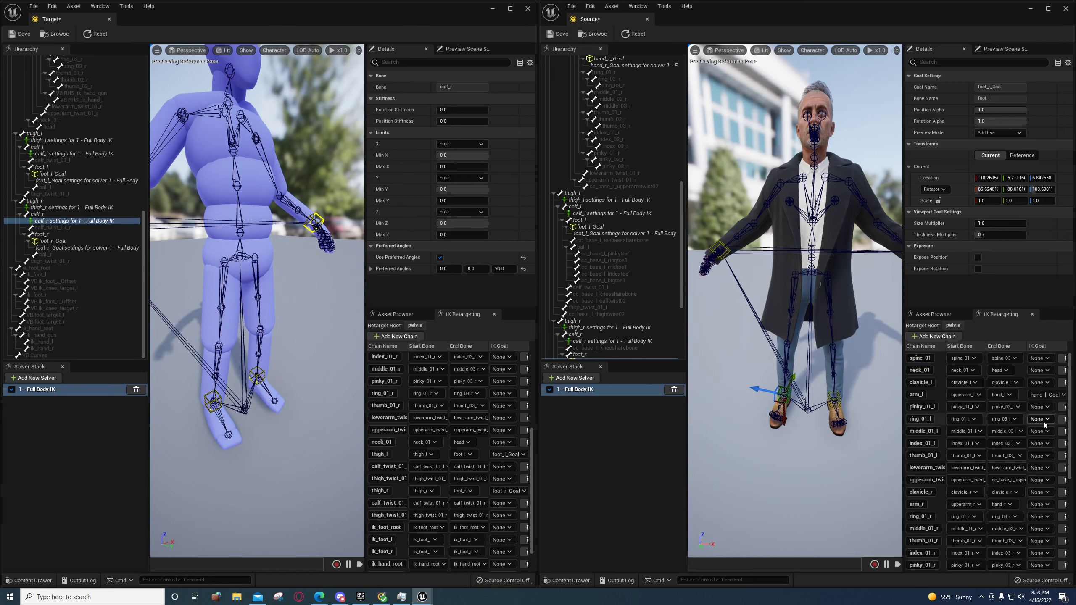
pyautogui.click(1040, 505)
pyautogui.click(1044, 540)
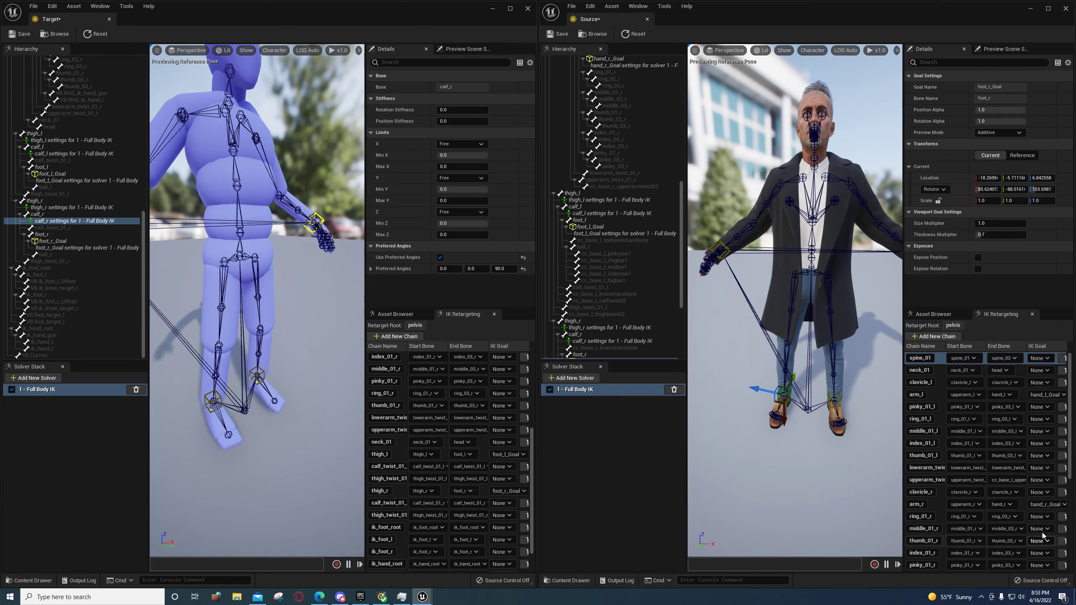
# Assign foot_l_Goal to the Source rig's thigh_l retarget chain and foot_r_Goal to its thigh_r chain
pyautogui.scroll(-4, 1035, 478)
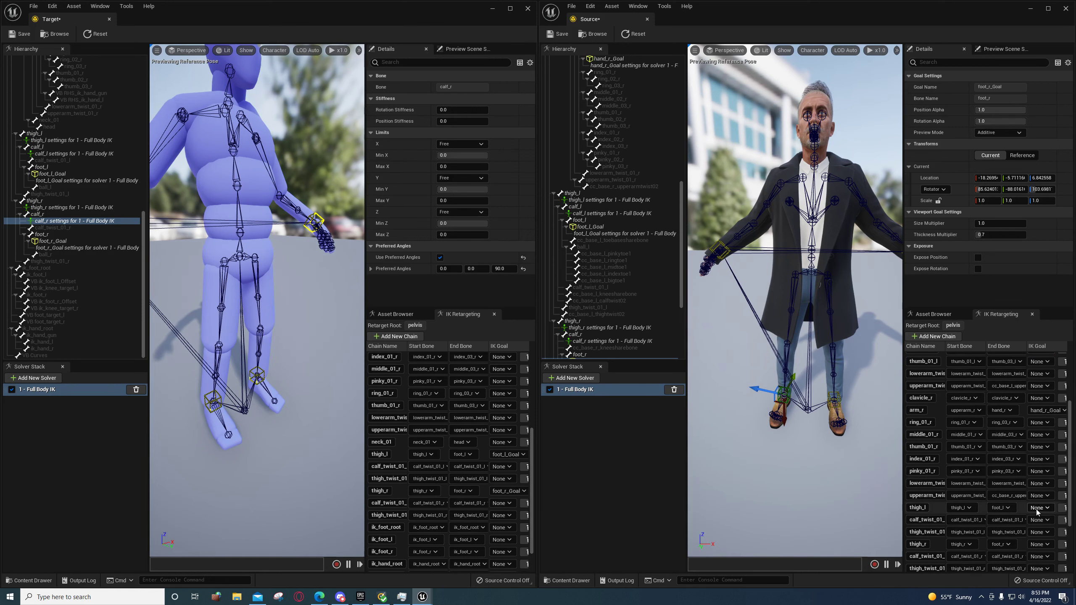
pyautogui.click(1035, 546)
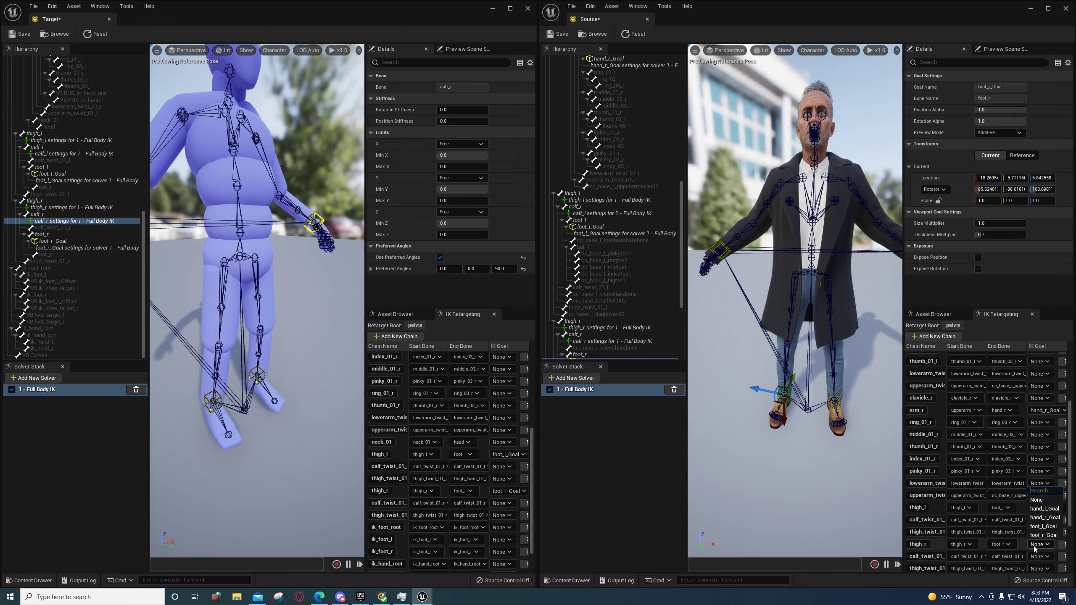
pyautogui.click(1043, 535)
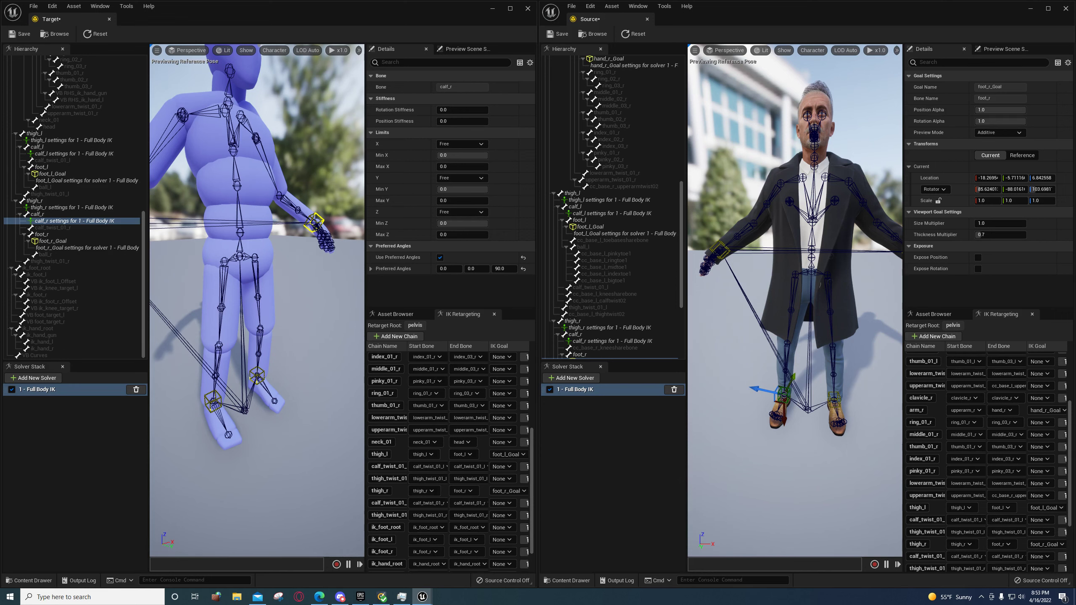
# Save the Source and Target rigs with their IK goal assignments and view both full characters
pyautogui.moveTo(783, 365); pyautogui.dragTo(758, 335, button='right')
pyautogui.click(8, 35)
pyautogui.moveTo(292, 315); pyautogui.dragTo(265, 308, button='right')
pyautogui.press('s')
pyautogui.press('w')
pyautogui.press('s')
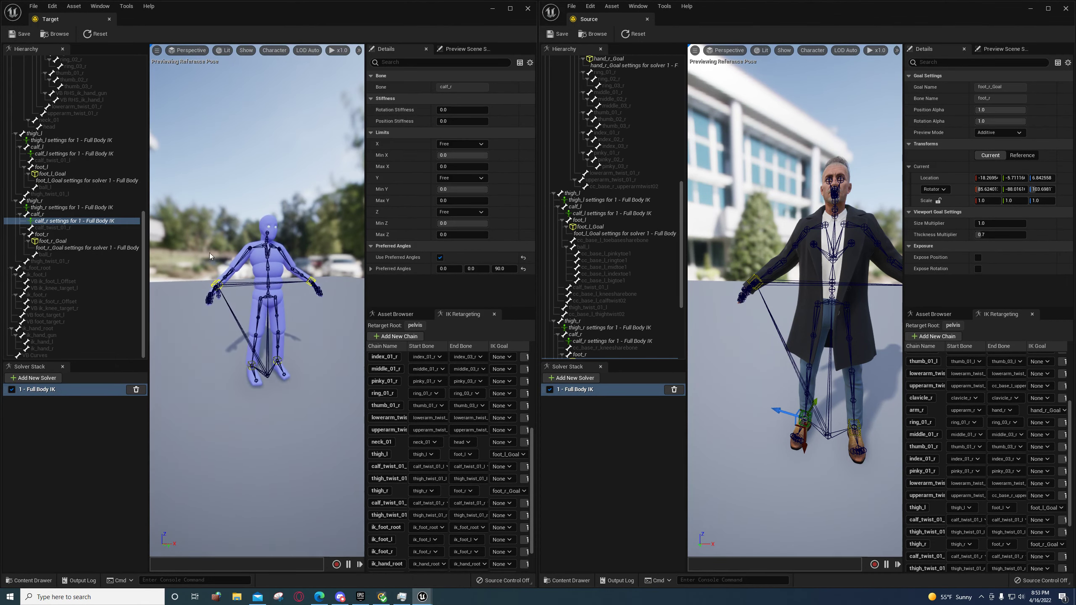
# Minimize both rig editors and create an IK Retargeter in the Investigator folder, choosing Source as the rig to copy animation from
pyautogui.click(493, 10)
pyautogui.click(1030, 9)
pyautogui.click(28, 581)
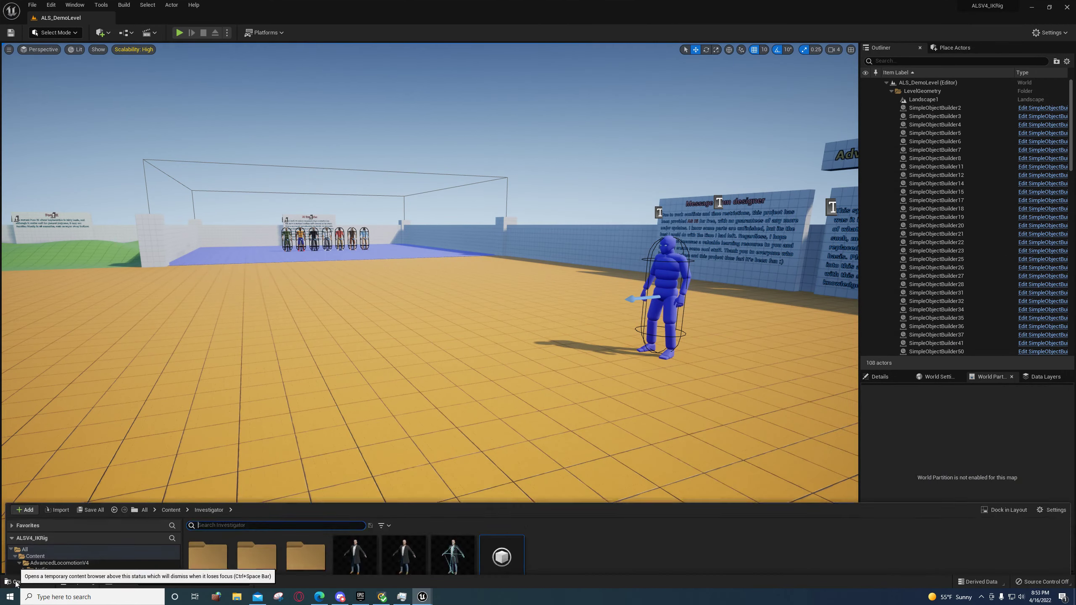
pyautogui.rightClick(558, 492)
pyautogui.moveTo(615, 342)
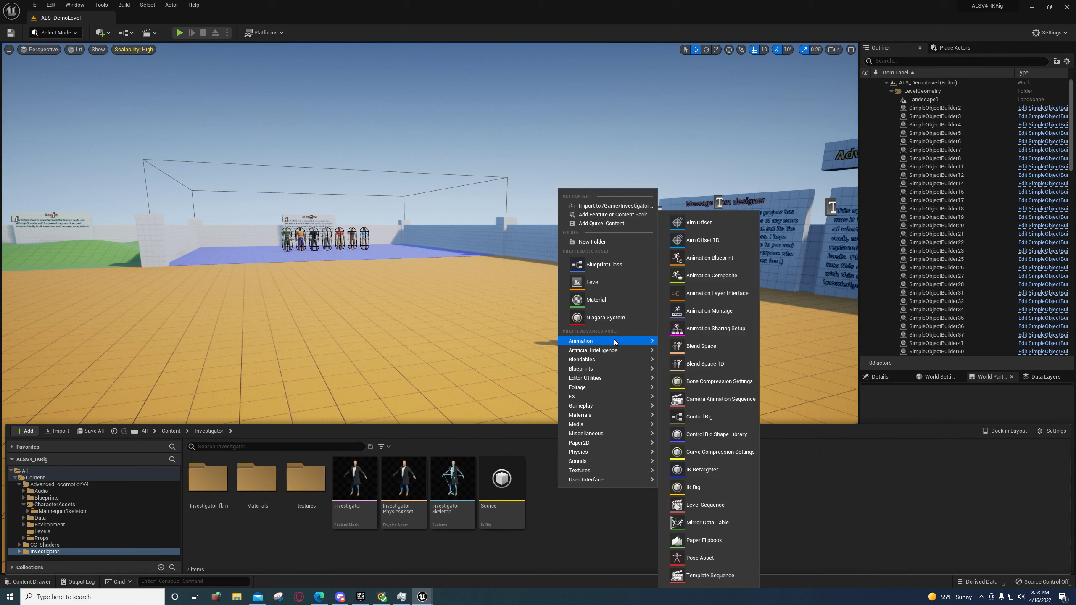
pyautogui.click(710, 471)
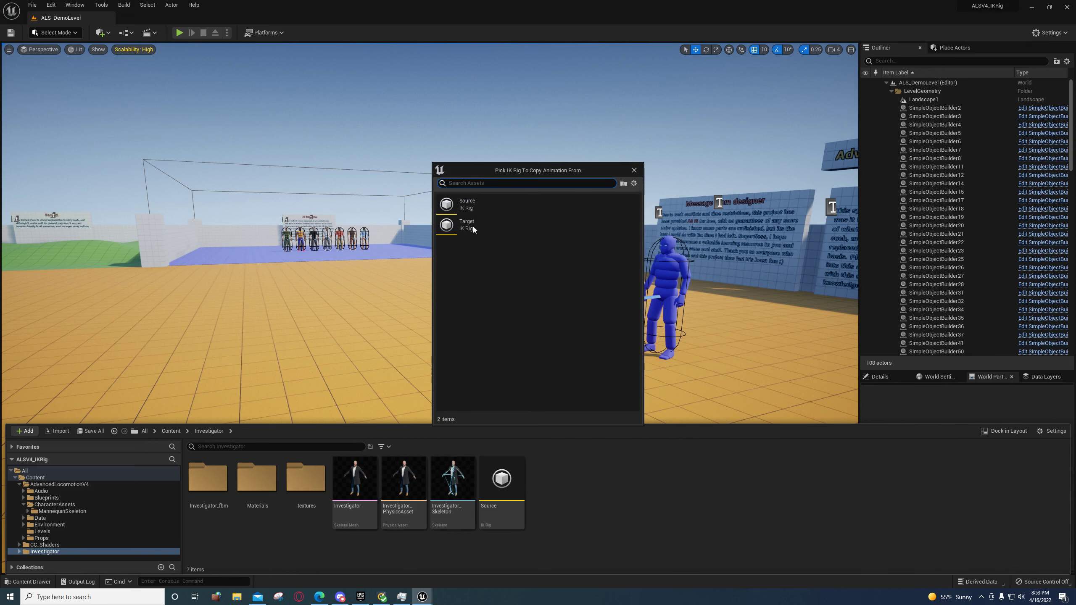
pyautogui.click(477, 201)
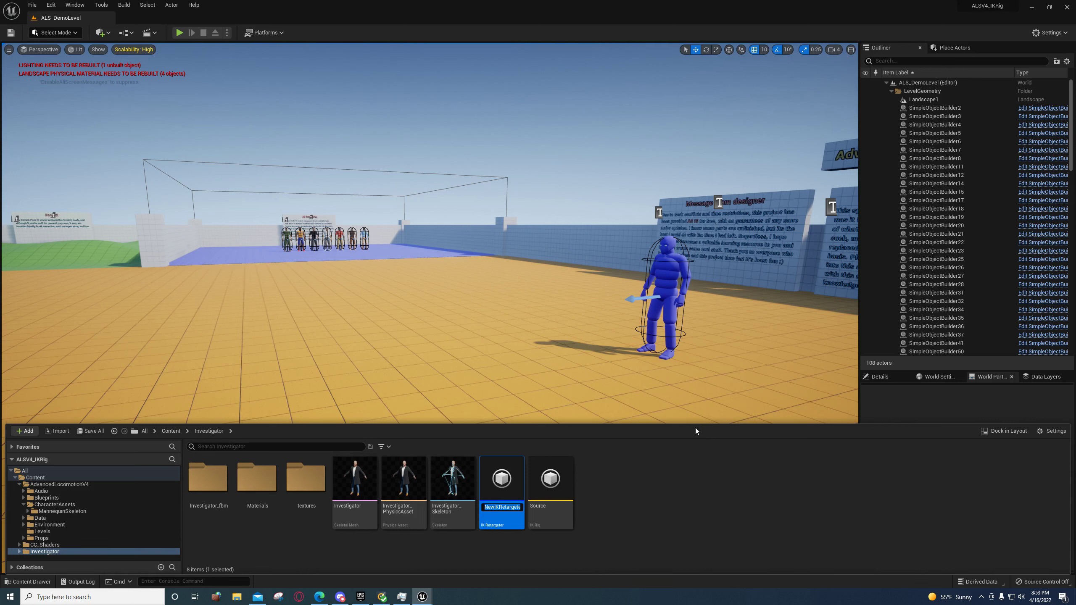
# Delete the newly created IK Retargeter from the Investigator folder
pyautogui.press('Return')
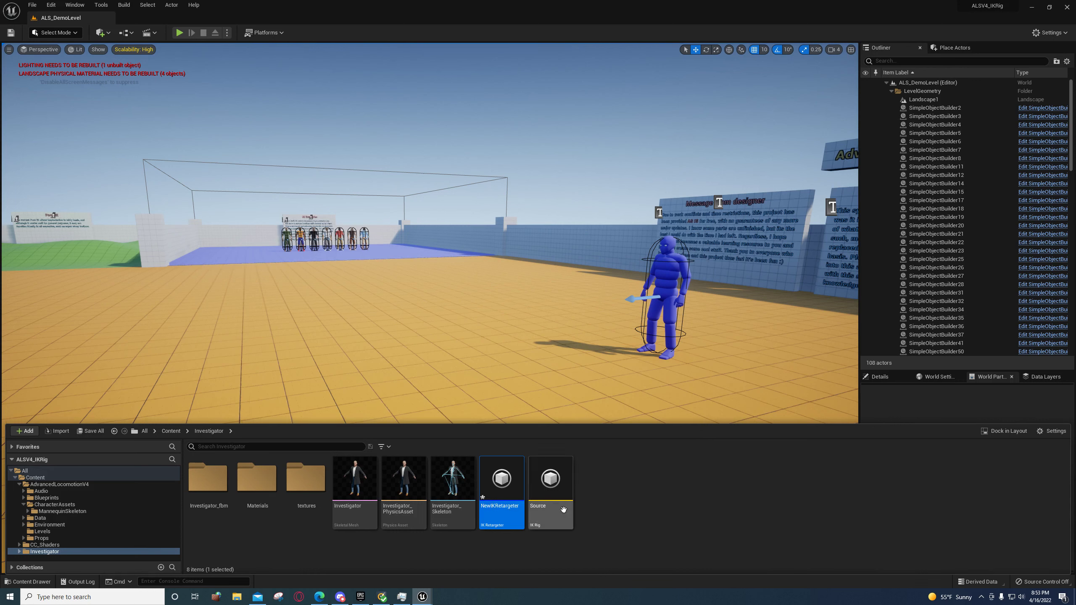
pyautogui.press('Delete')
pyautogui.click(478, 433)
# Rename the Investigator folder's IK rig to Target and the MannequinSkeleton folder's IK rig to Source
pyautogui.click(509, 499)
pyautogui.press('F2')
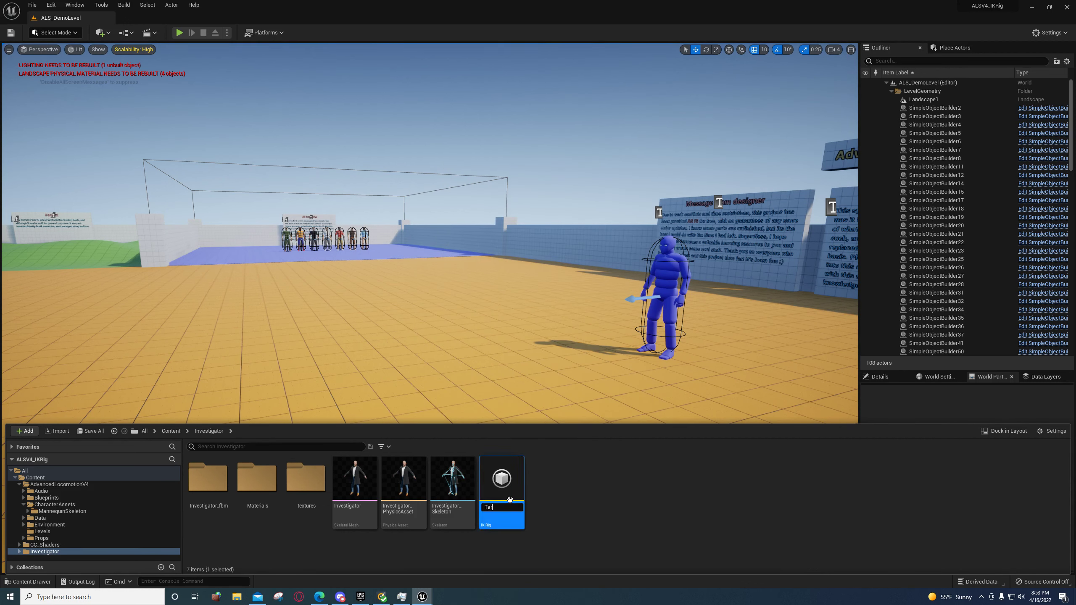
pyautogui.click(61, 511)
pyautogui.click(605, 503)
pyautogui.press('F2')
pyautogui.write('Source')
pyautogui.press('Return')
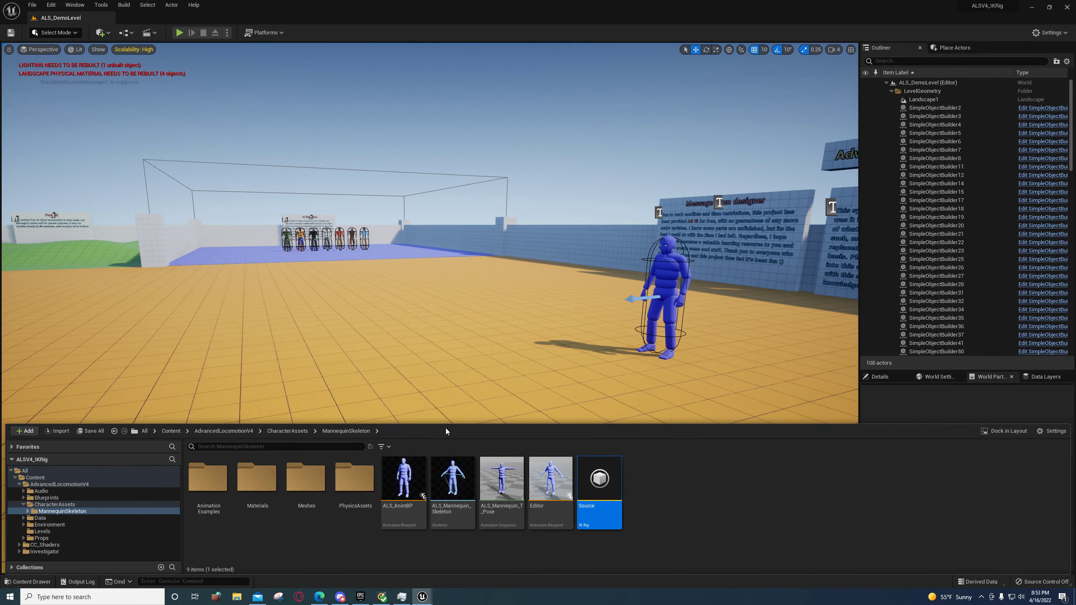
# Create an IK Retargeter in the Investigator folder with Source as the rig to copy animation from, keeping the default name
pyautogui.click(45, 552)
pyautogui.rightClick(590, 503)
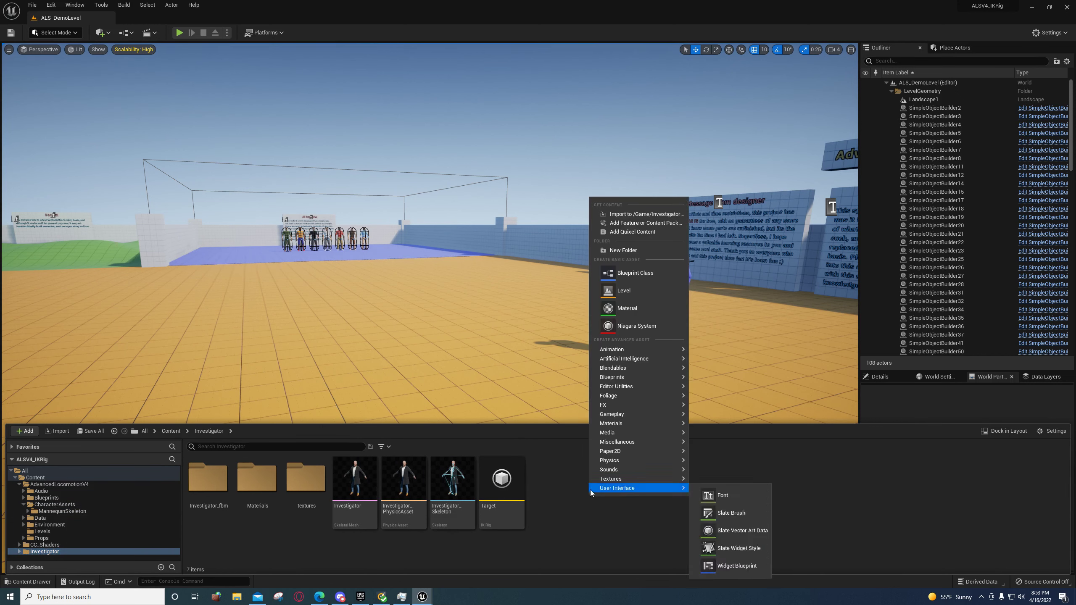
pyautogui.moveTo(678, 358)
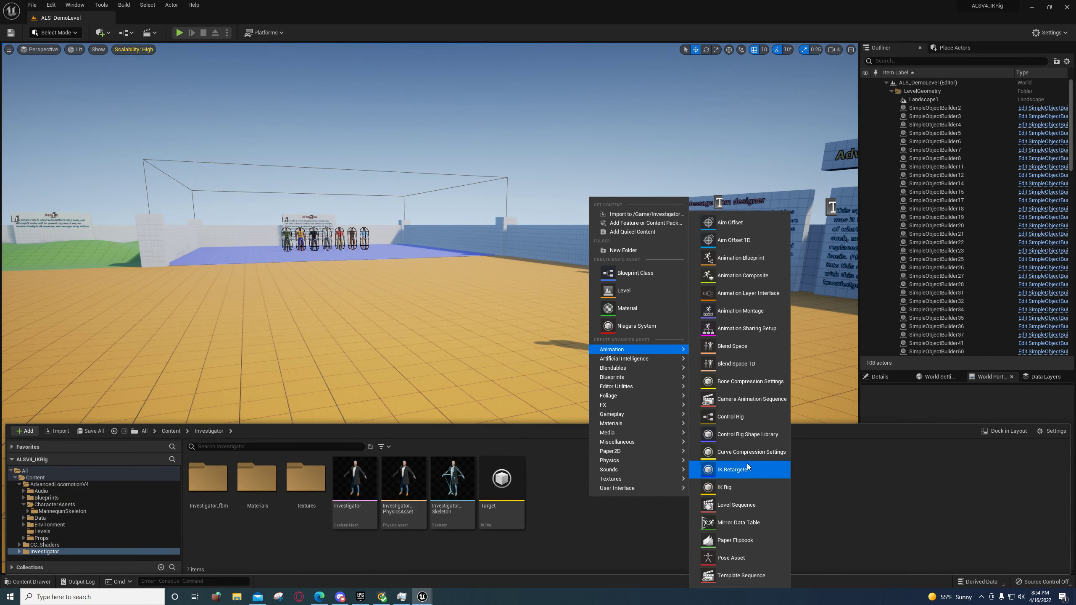
pyautogui.click(740, 469)
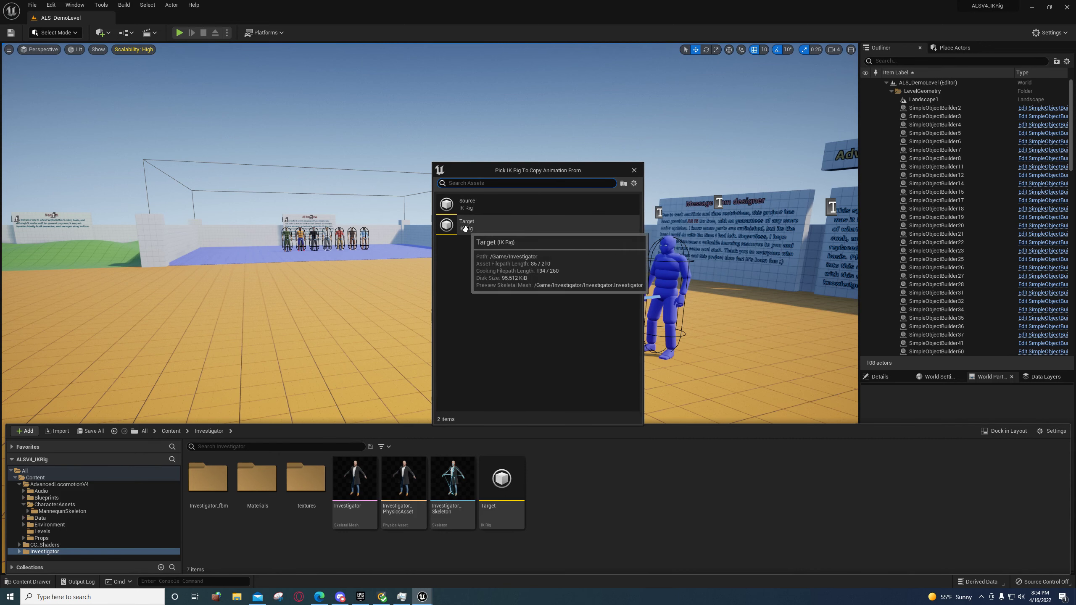
pyautogui.click(456, 205)
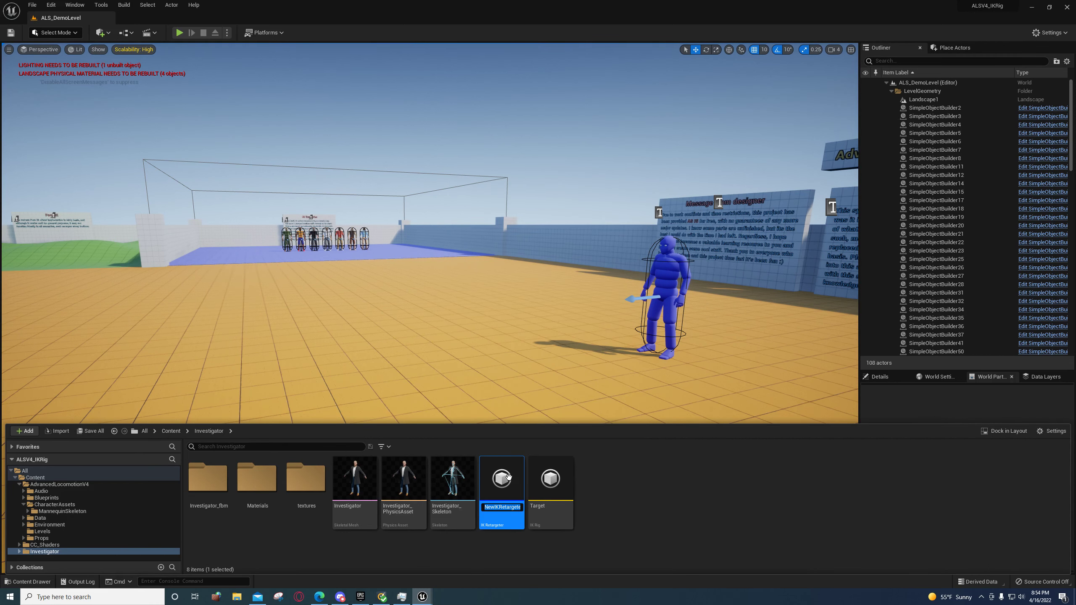
pyautogui.press('Return')
# Save all assets and open the new IK Retargeter from the Investigator folder
pyautogui.click(32, 5)
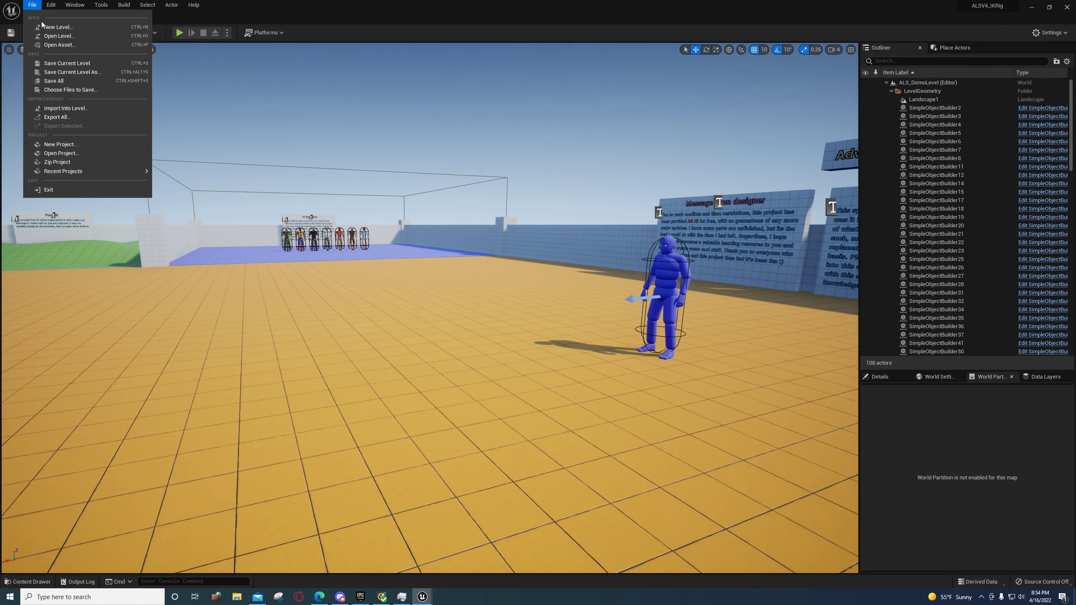
pyautogui.click(54, 81)
pyautogui.click(36, 578)
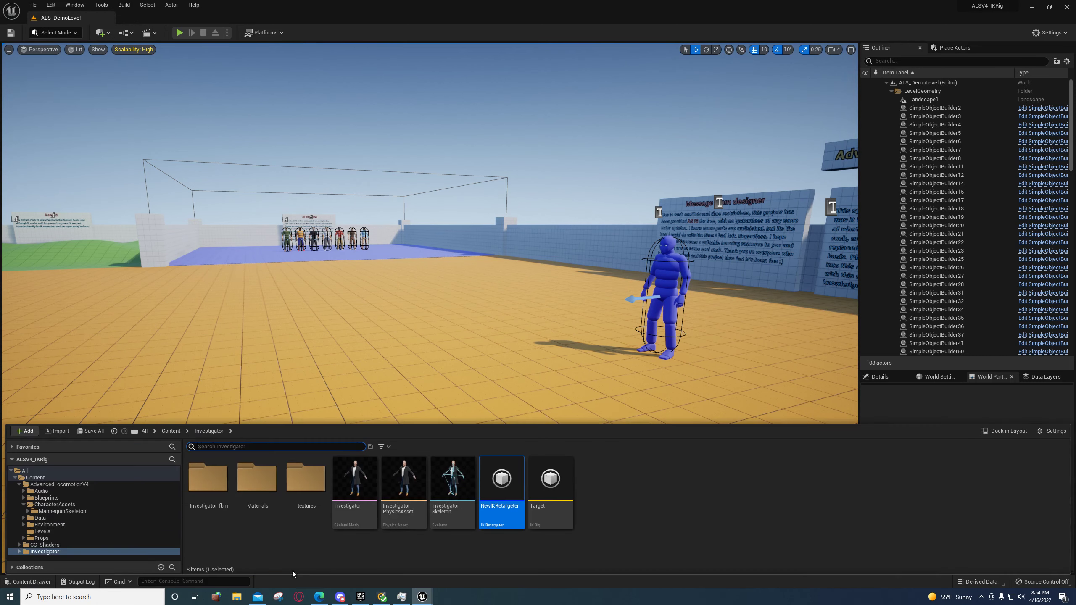
pyautogui.doubleClick(502, 504)
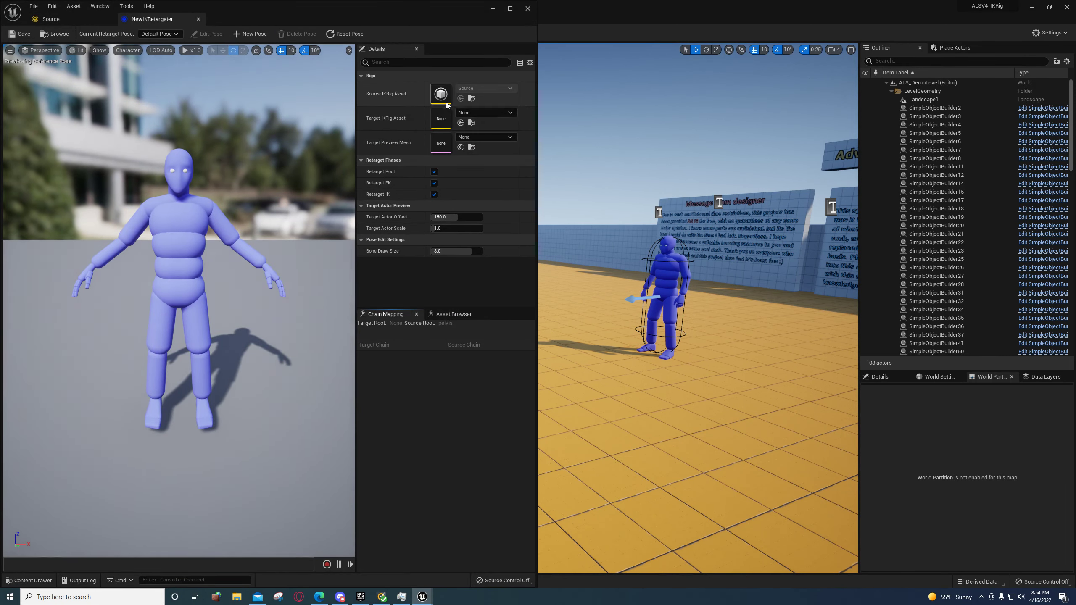
# Rename the IK Retargeter asset to FromALSToCC3
pyautogui.click(20, 581)
pyautogui.click(434, 467)
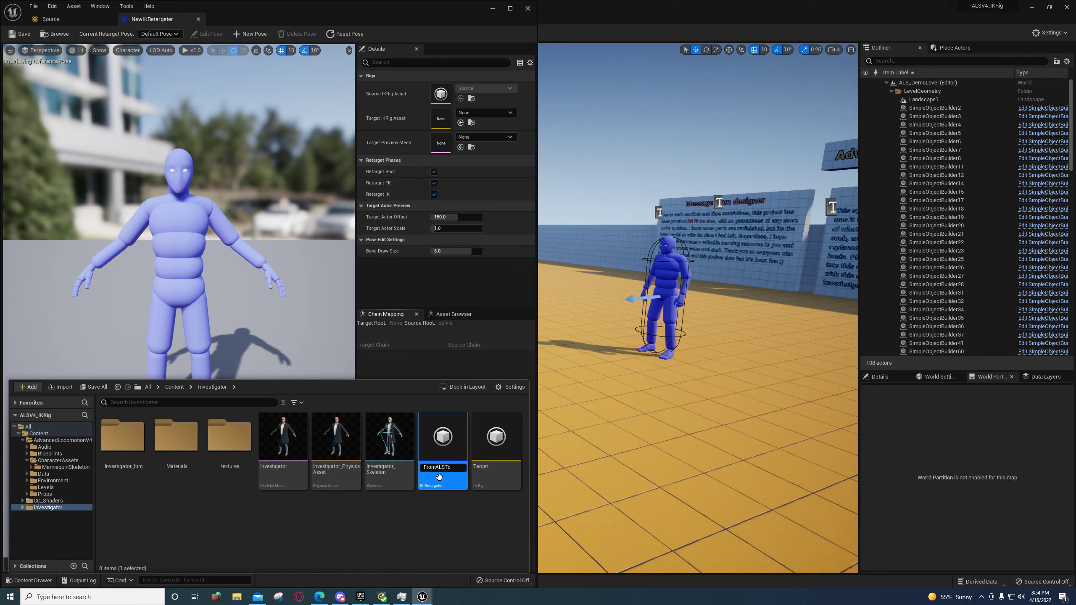
pyautogui.write('FromALSToCC3')
pyautogui.press('Return')
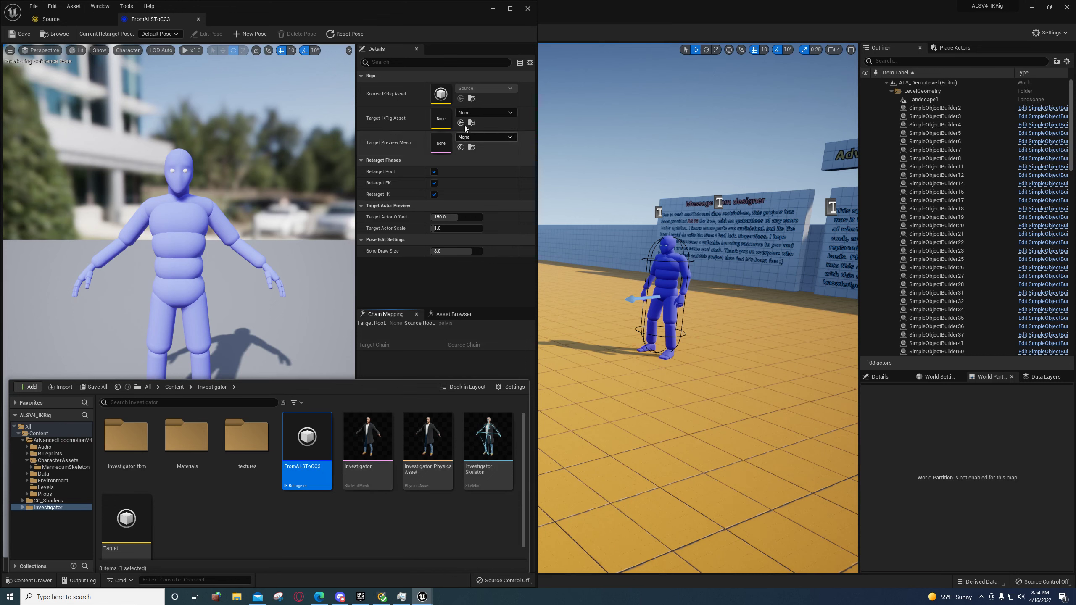
# Set the retargeter's Target IKRig Asset to Target and maximize the editor to show both full characters
pyautogui.click(485, 112)
pyautogui.click(488, 232)
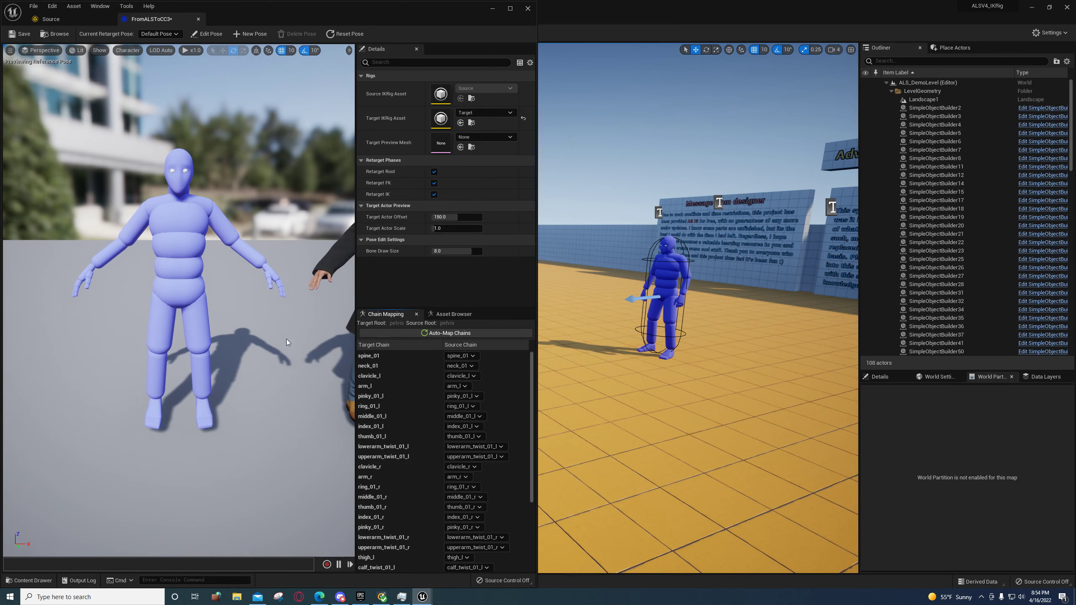
pyautogui.click(510, 8)
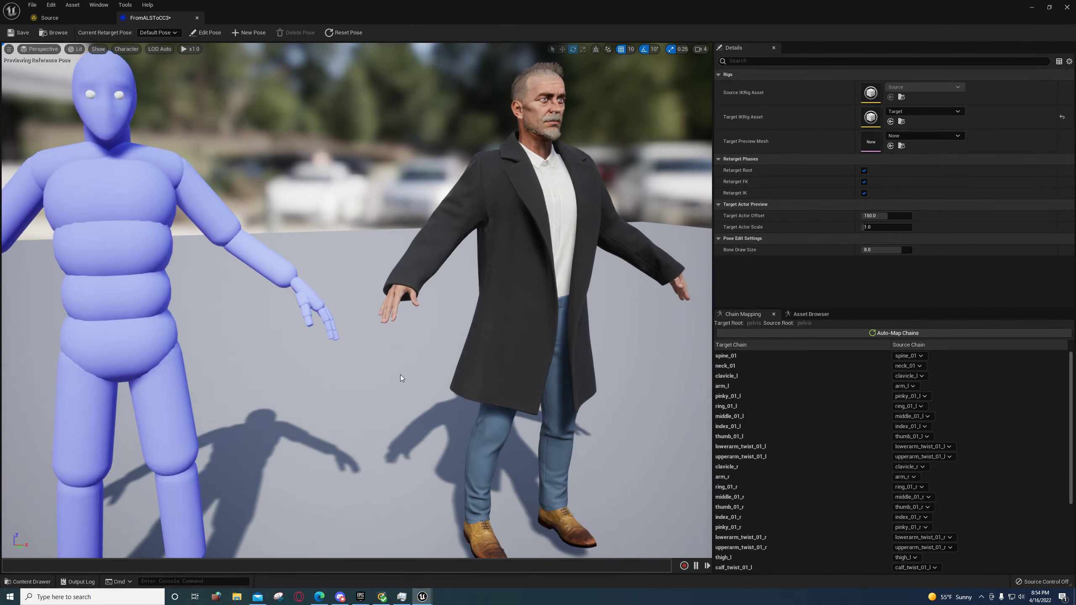
pyautogui.scroll(-5, 356, 297)
pyautogui.press('w')
pyautogui.moveTo(534, 287); pyautogui.dragTo(534, 206, button='right')
pyautogui.press('s')
# Check the retargeter's target-to-source chain mapping and compare it with the retarget chains in the Source rig
pyautogui.scroll(-5, 1008, 426)
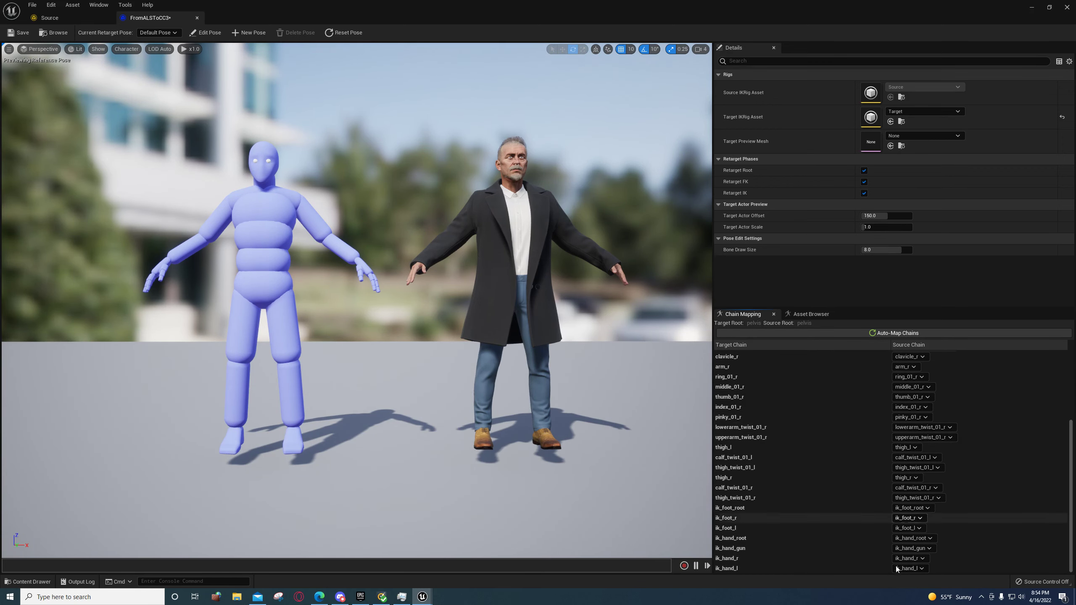
pyautogui.click(903, 447)
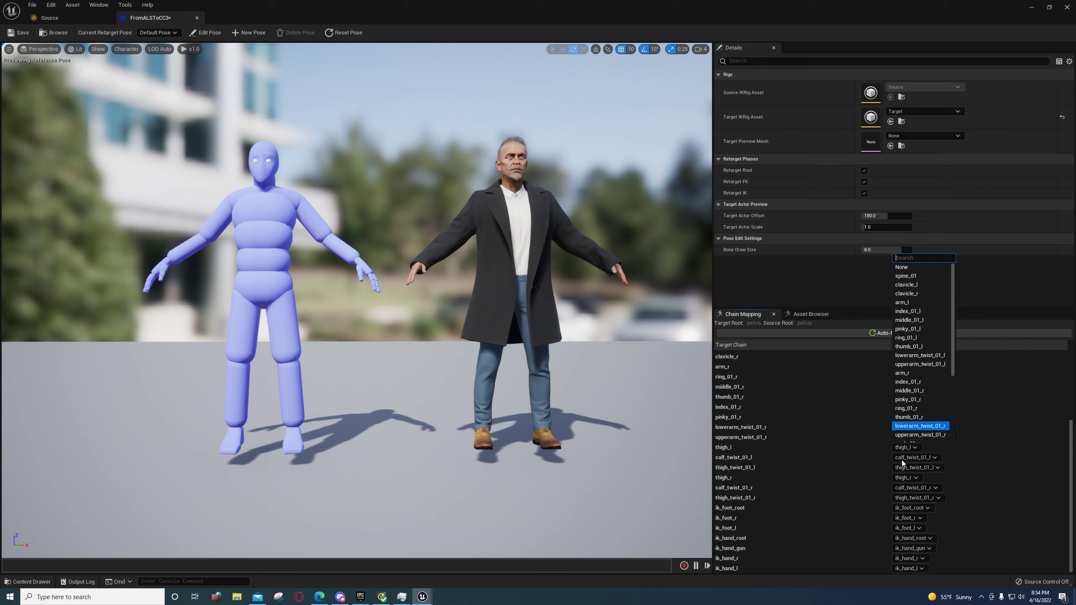
pyautogui.click(962, 437)
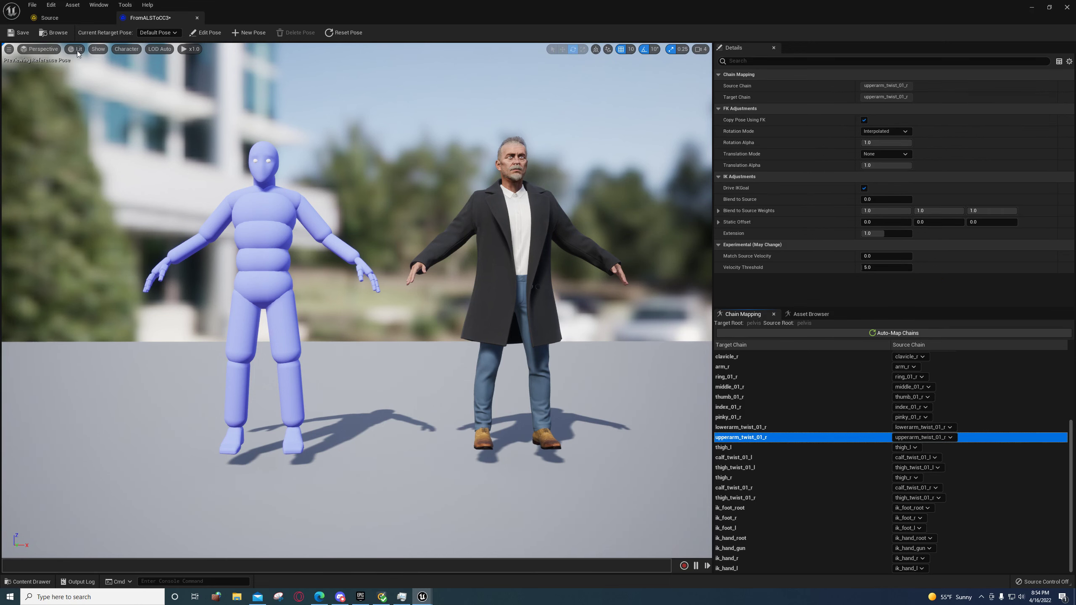
pyautogui.click(54, 18)
pyautogui.click(157, 18)
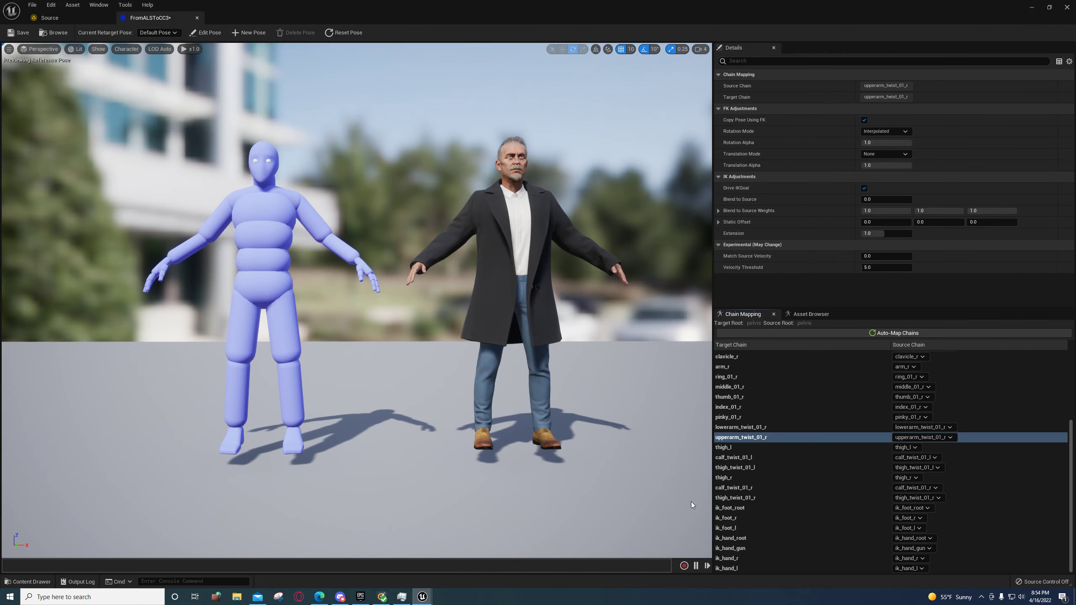
pyautogui.scroll(5, 758, 488)
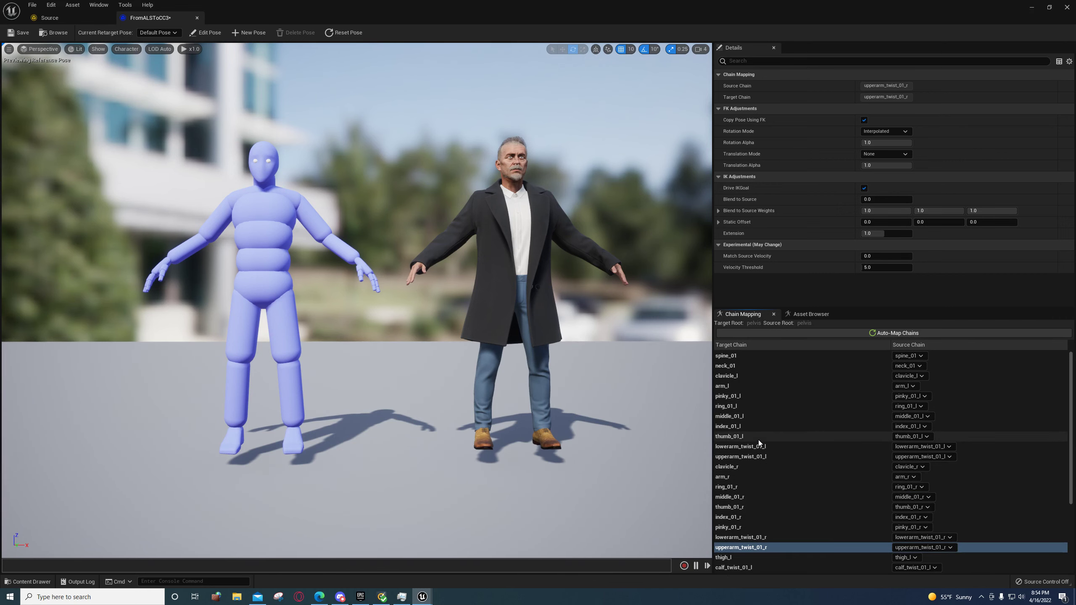
pyautogui.click(49, 18)
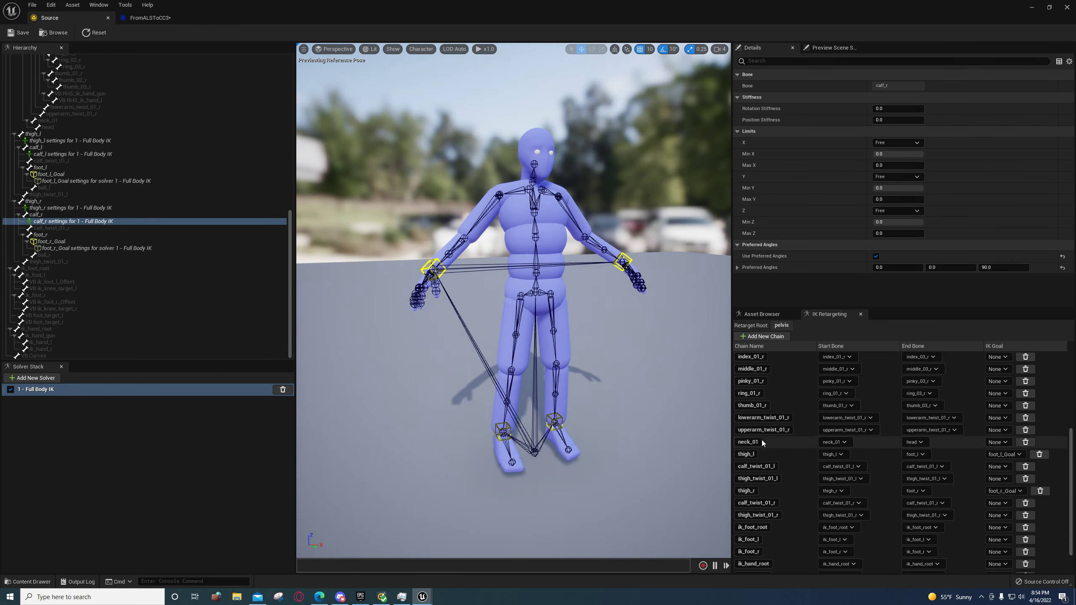
pyautogui.click(157, 18)
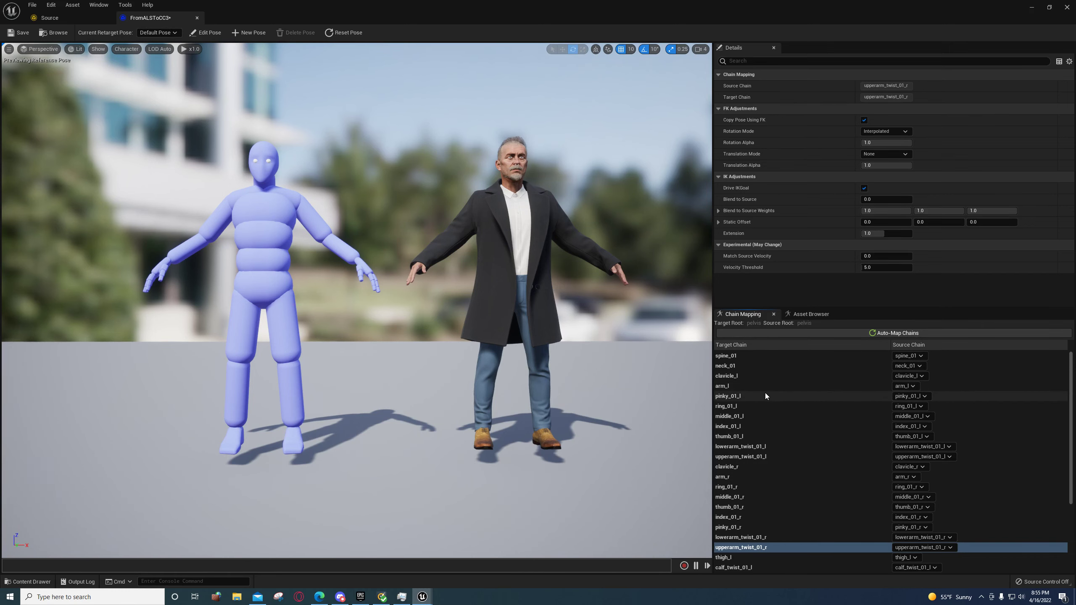
pyautogui.scroll(-1, 765, 393)
# Inspect both characters' feet and poses against the ground line in the Right wireframe view
pyautogui.moveTo(627, 425)
pyautogui.mouseDown(button='right')
pyautogui.moveTo(618, 475)
pyautogui.moveTo(618, 420)
pyautogui.mouseUp(button='right')
pyautogui.moveTo(500, 379); pyautogui.dragTo(500, 378, button='right')
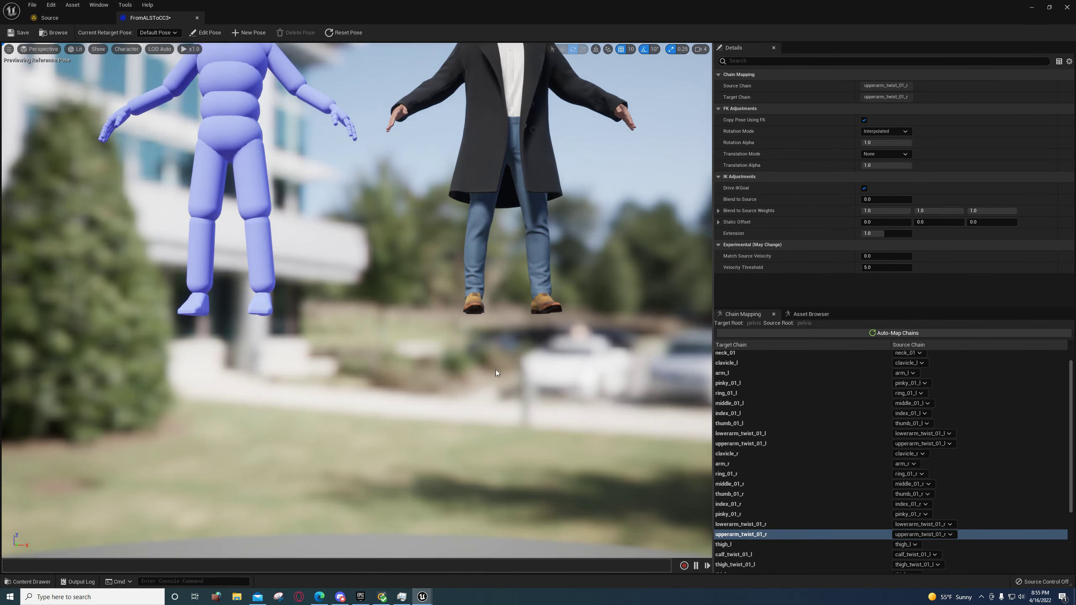
pyautogui.click(41, 49)
pyautogui.click(46, 107)
pyautogui.scroll(6, 411, 331)
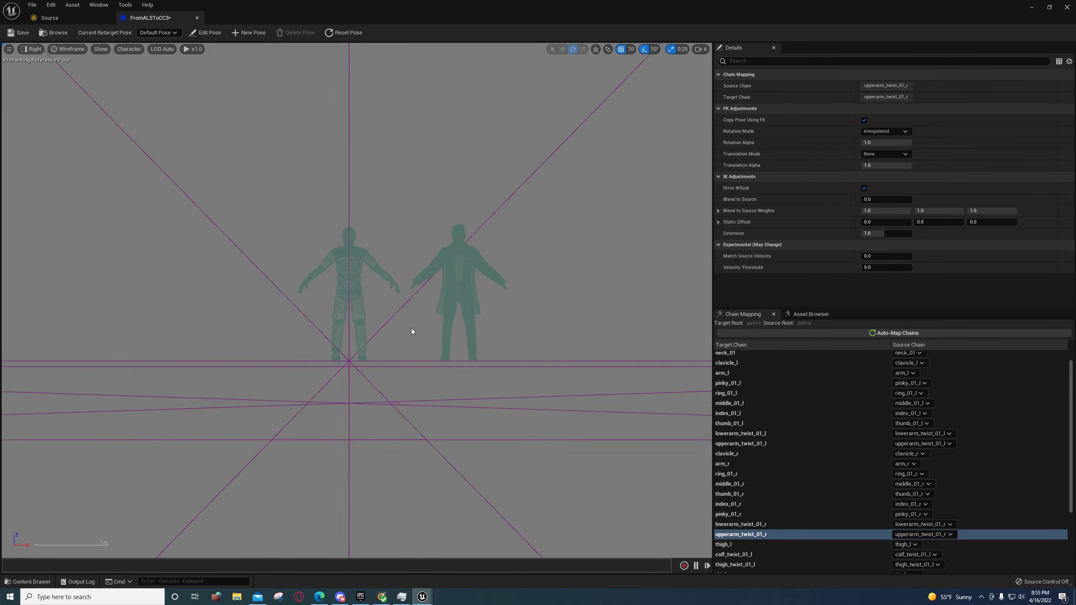
pyautogui.moveTo(547, 445); pyautogui.dragTo(532, 375, button='right')
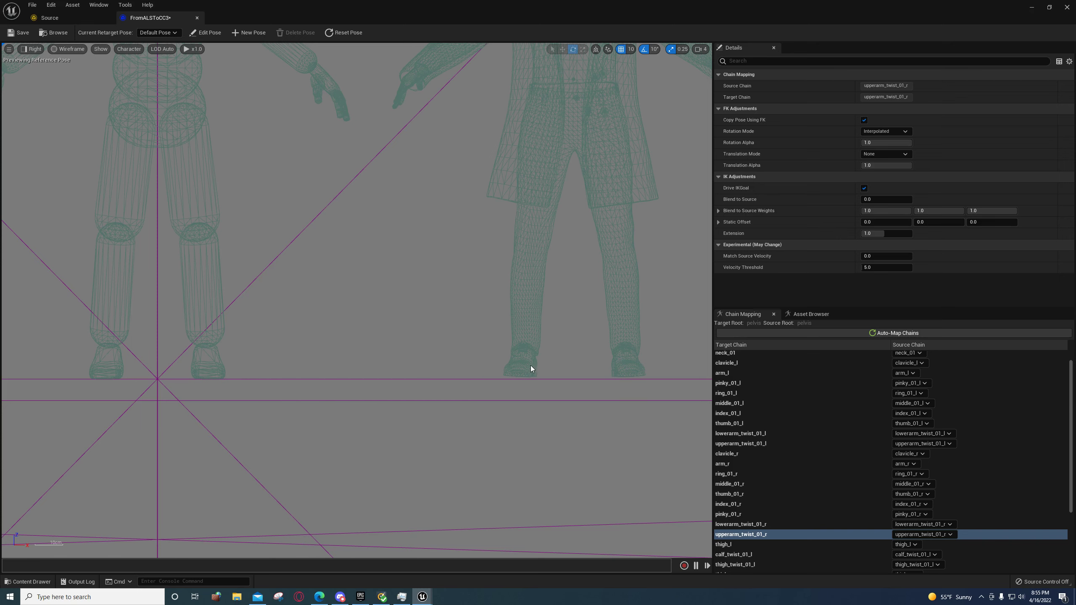
pyautogui.moveTo(534, 358); pyautogui.dragTo(474, 522, button='right')
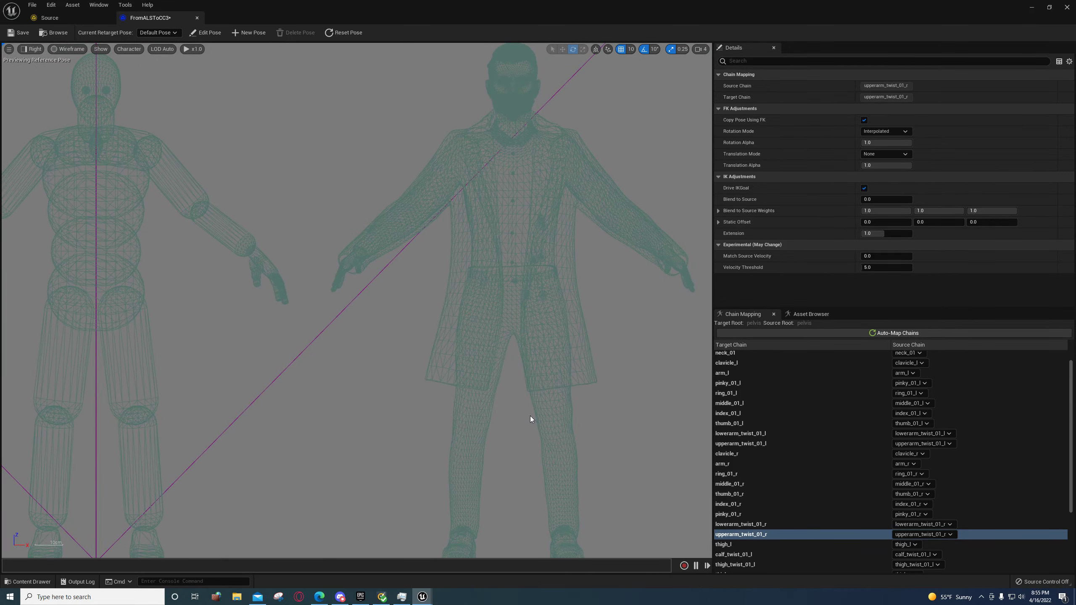
pyautogui.scroll(-5, 529, 417)
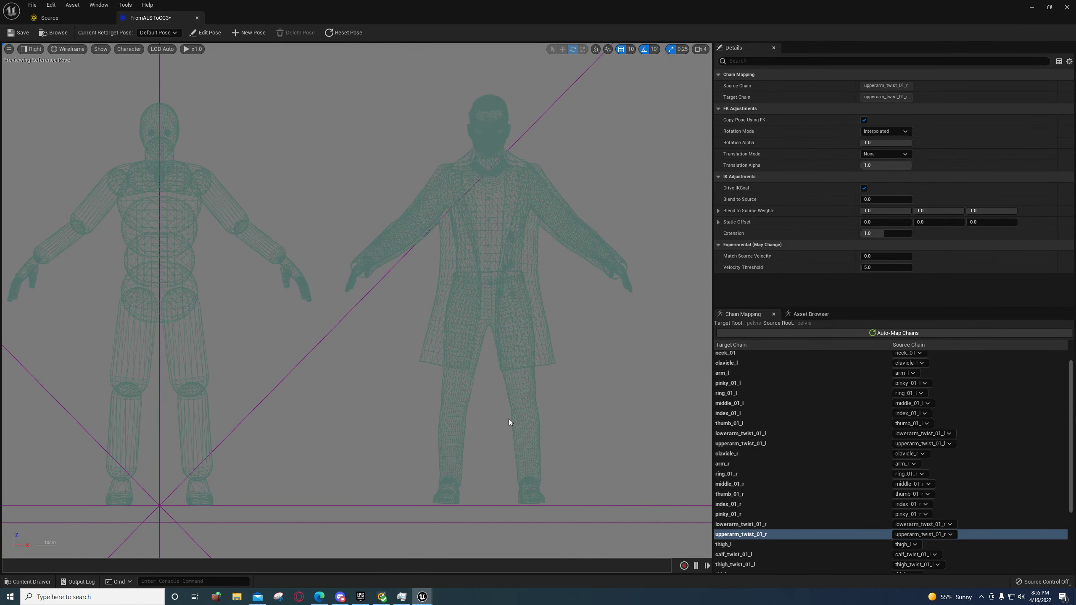
# Select the thigh_l chain mapping and review its FK and IK adjustment settings
pyautogui.scroll(-2, 743, 538)
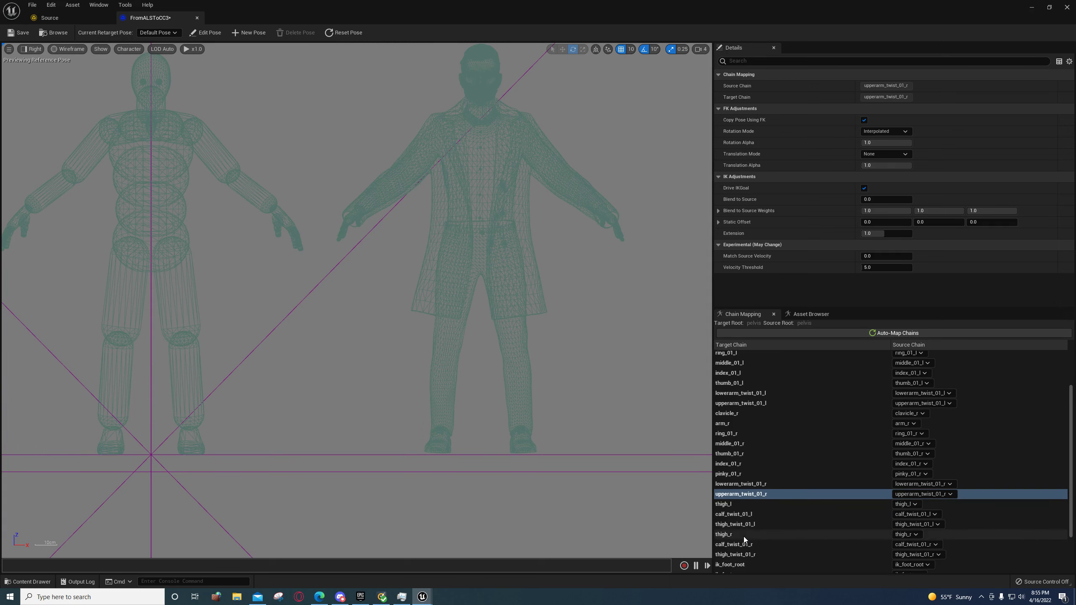
pyautogui.scroll(-1, 743, 537)
pyautogui.click(724, 492)
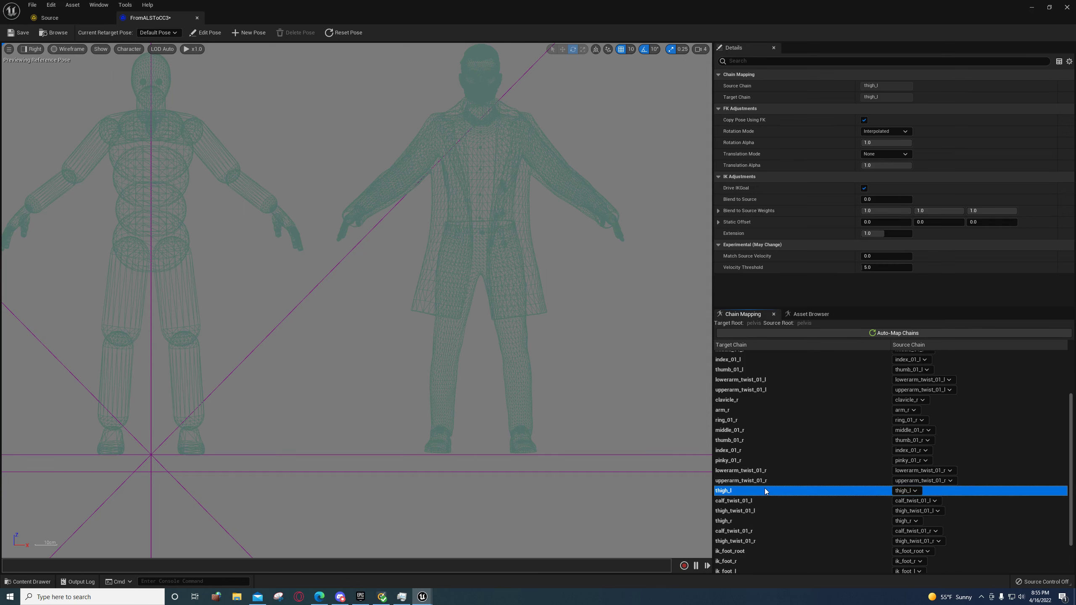
pyautogui.scroll(5, 767, 481)
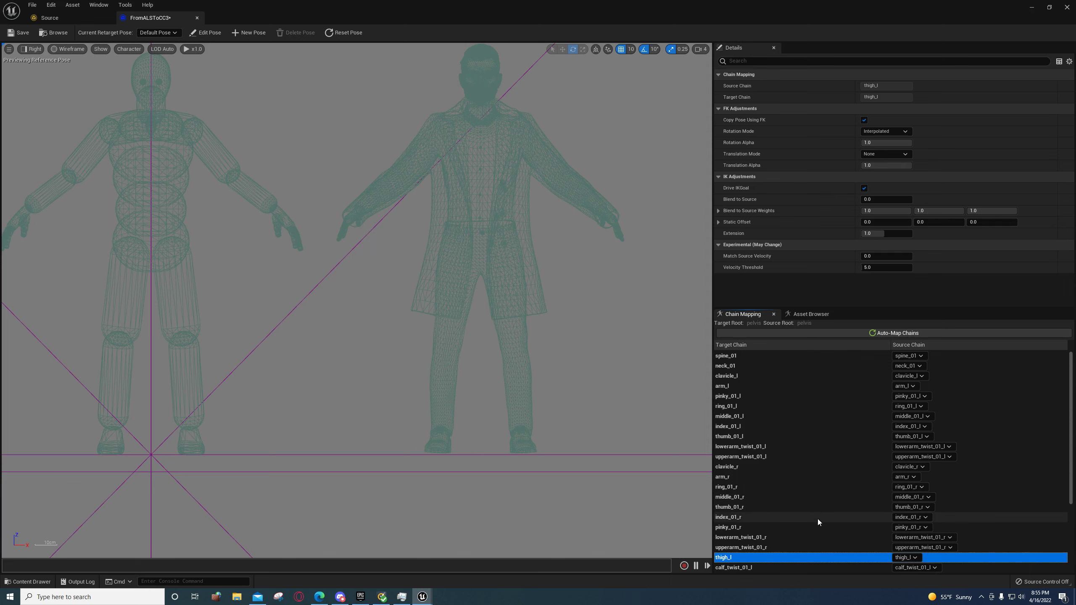
# Show the retargeter's Asset Browser with the ALS animations and return the viewport to the Perspective view
pyautogui.moveTo(535, 351); pyautogui.dragTo(619, 356, button='right')
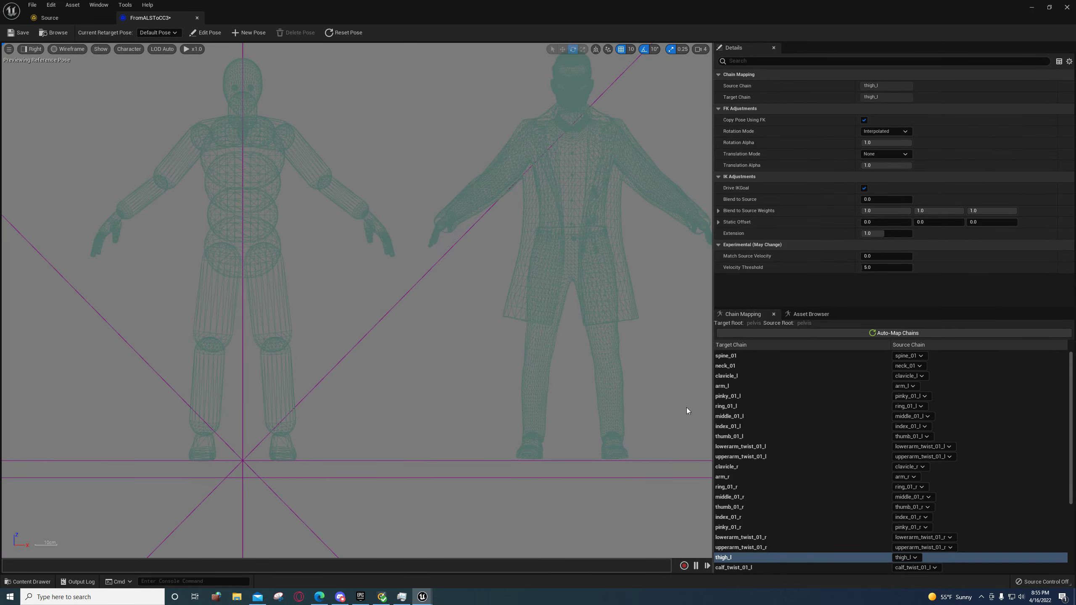
pyautogui.moveTo(686, 406); pyautogui.dragTo(530, 376, button='right')
pyautogui.click(808, 314)
pyautogui.click(31, 48)
pyautogui.click(42, 65)
pyautogui.moveTo(364, 297)
pyautogui.mouseDown(button='right')
pyautogui.moveTo(428, 271)
pyautogui.moveTo(453, 301)
pyautogui.moveTo(364, 299)
pyautogui.mouseUp(button='right')
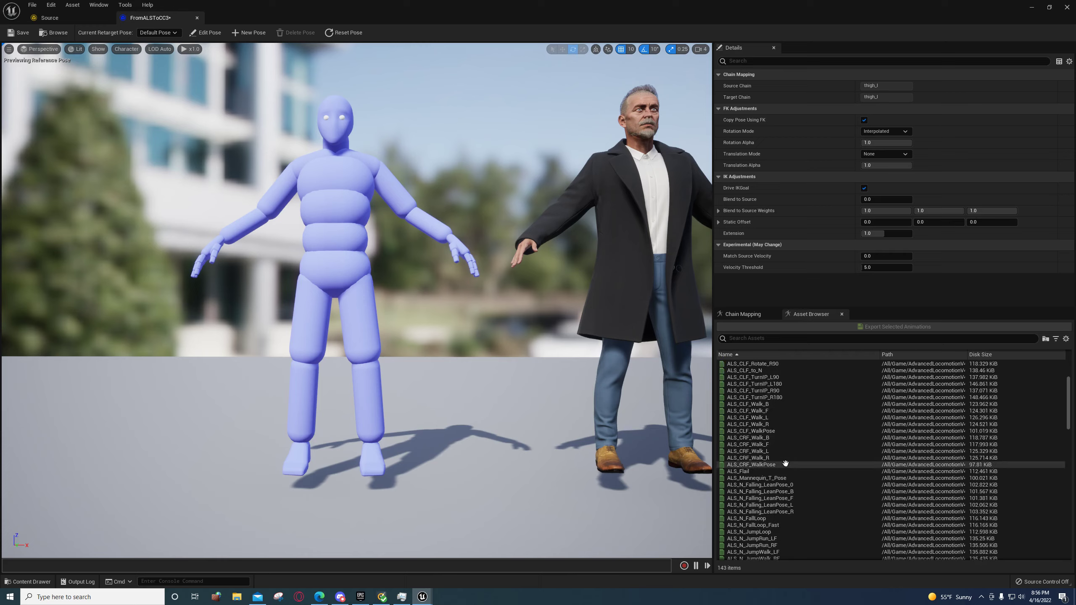
# Preview the ALS_CLF_Walk_F and ALS_CRF_Walk_B animations on both characters, pausing playback on the second
pyautogui.scroll(-2, 758, 461)
pyautogui.click(757, 465)
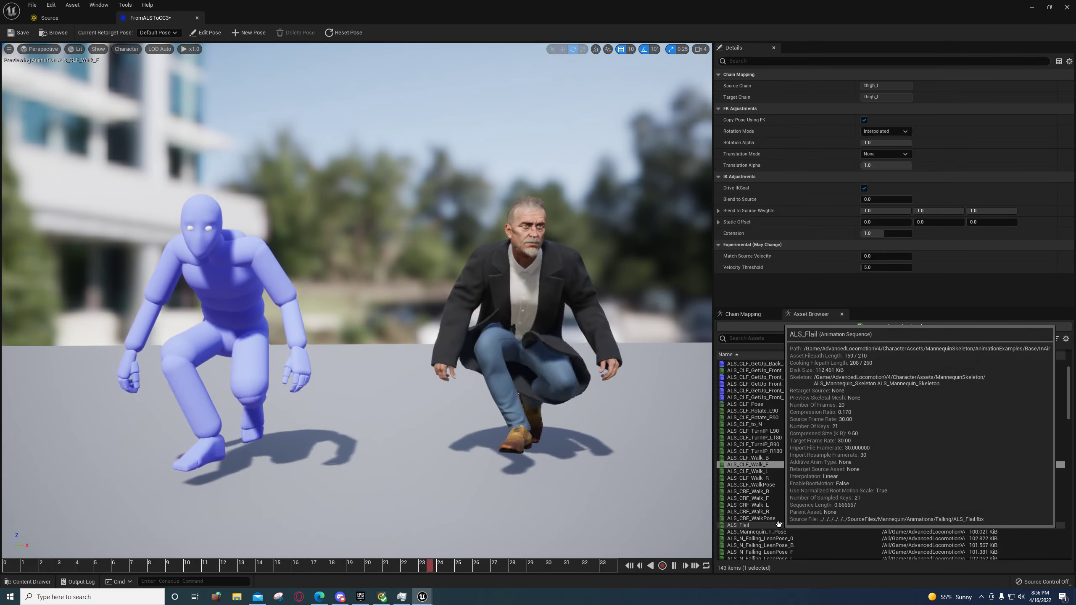
pyautogui.scroll(-1, 778, 524)
pyautogui.click(753, 478)
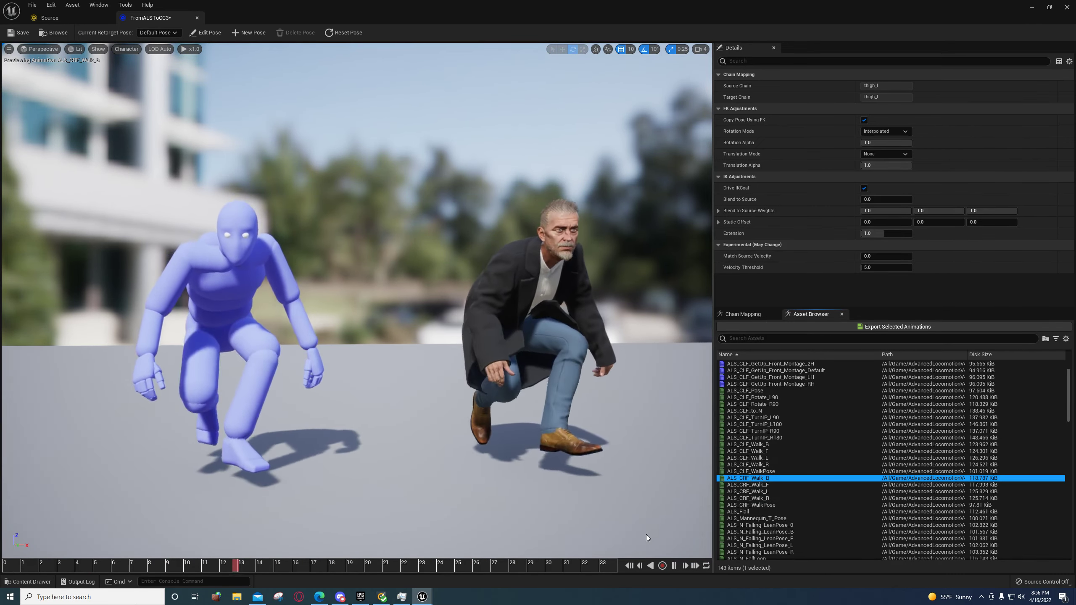
pyautogui.click(674, 566)
pyautogui.scroll(-15, 764, 484)
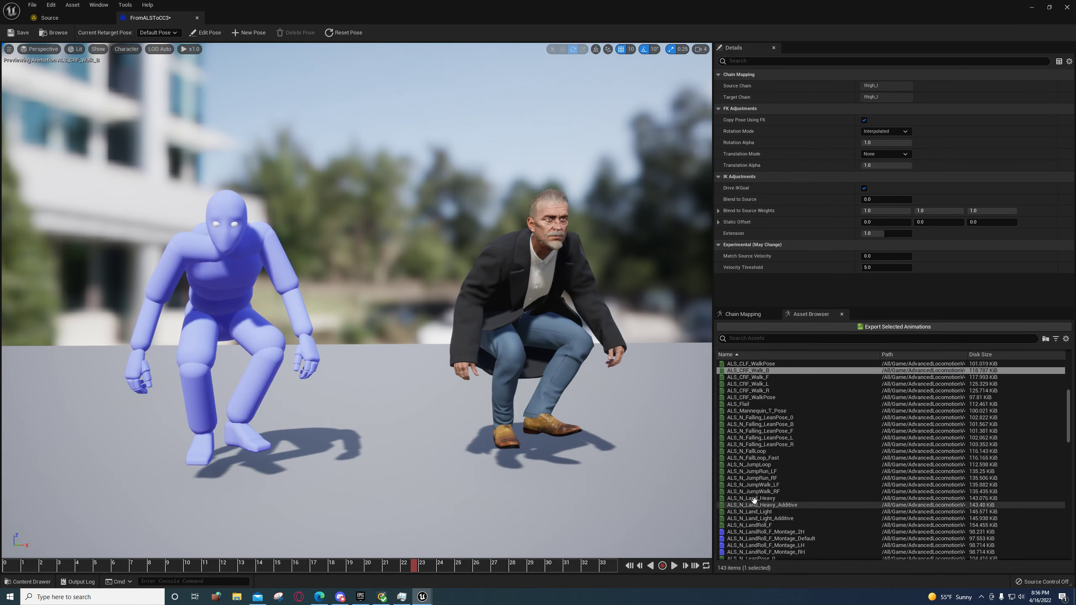
pyautogui.scroll(-2, 763, 481)
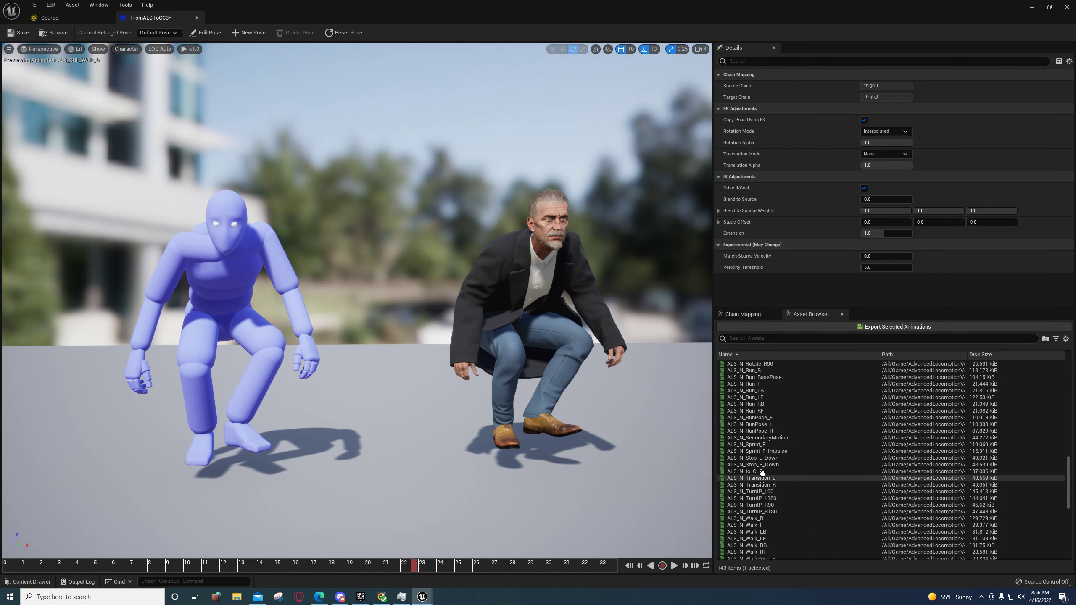
# Preview the ALS_N_Run_LB animation and examine the leg and foot poses of both characters up close
pyautogui.click(745, 391)
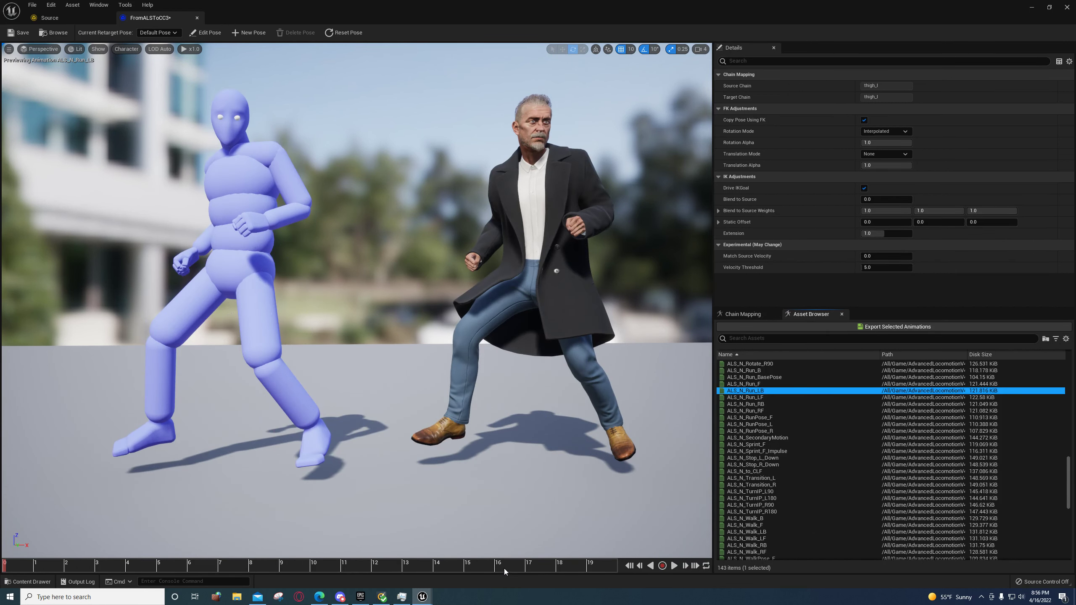
pyautogui.moveTo(480, 427); pyautogui.dragTo(442, 404, button='right')
pyautogui.press('d')
pyautogui.press('a')
pyautogui.press('d')
pyautogui.press('a')
pyautogui.press('d')
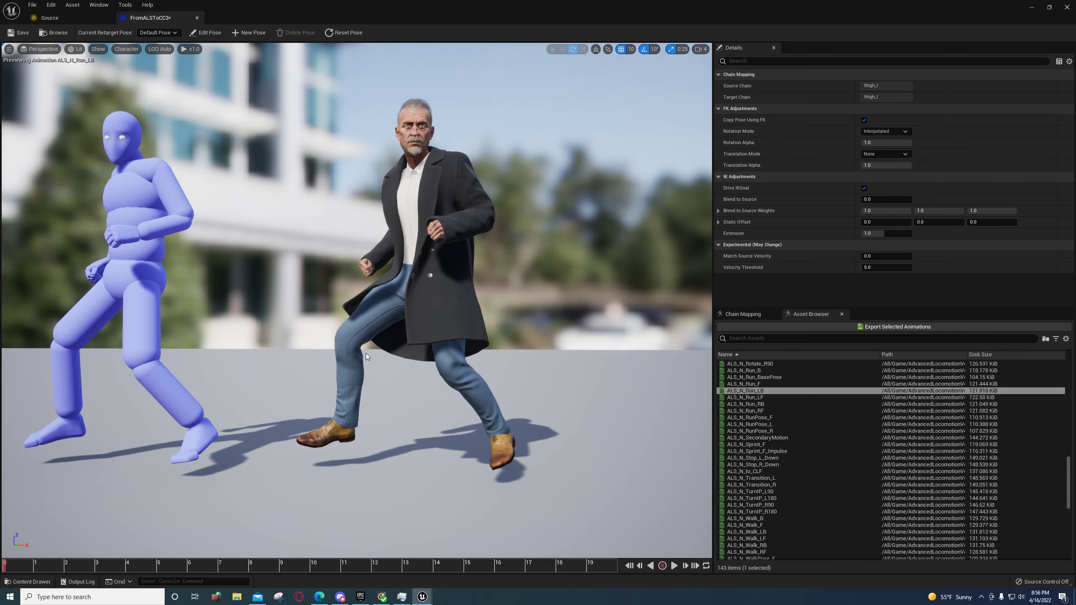
pyautogui.moveTo(354, 452); pyautogui.dragTo(119, 450, button='right')
pyautogui.press('d')
pyautogui.press('a')
pyautogui.press('w')
pyautogui.press('a')
pyautogui.press('d')
pyautogui.press('d')
pyautogui.press('w')
pyautogui.press('s')
pyautogui.press('w')
pyautogui.press('w')
pyautogui.press('s')
pyautogui.press('a')
pyautogui.press('w')
pyautogui.press('d')
pyautogui.press('w')
pyautogui.press('d')
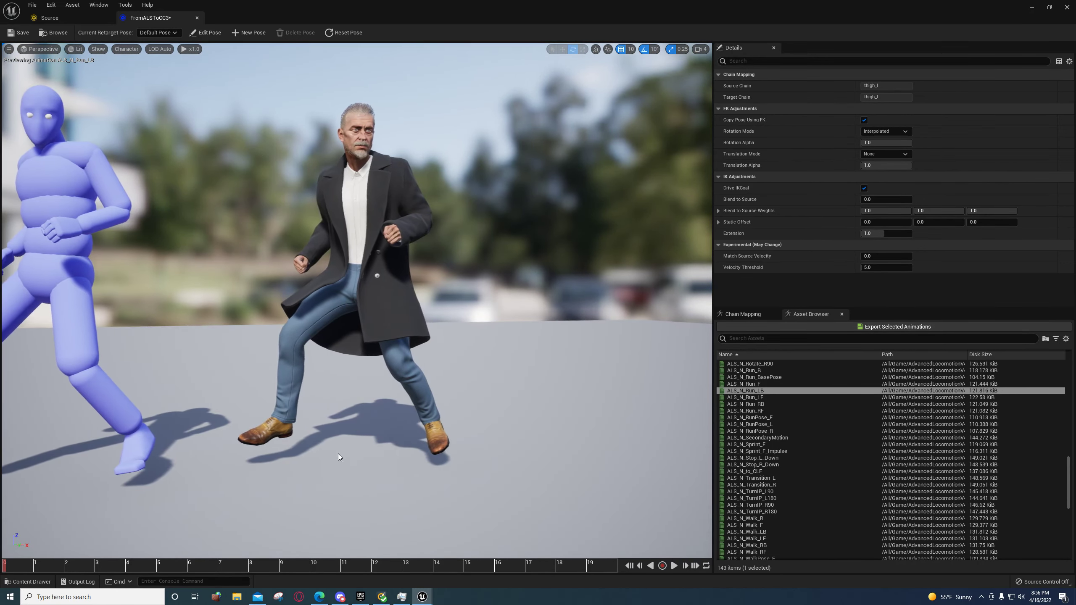
# Try the Globally Scaled translation mode on the thigh_l and thigh_r chain mappings
pyautogui.click(739, 313)
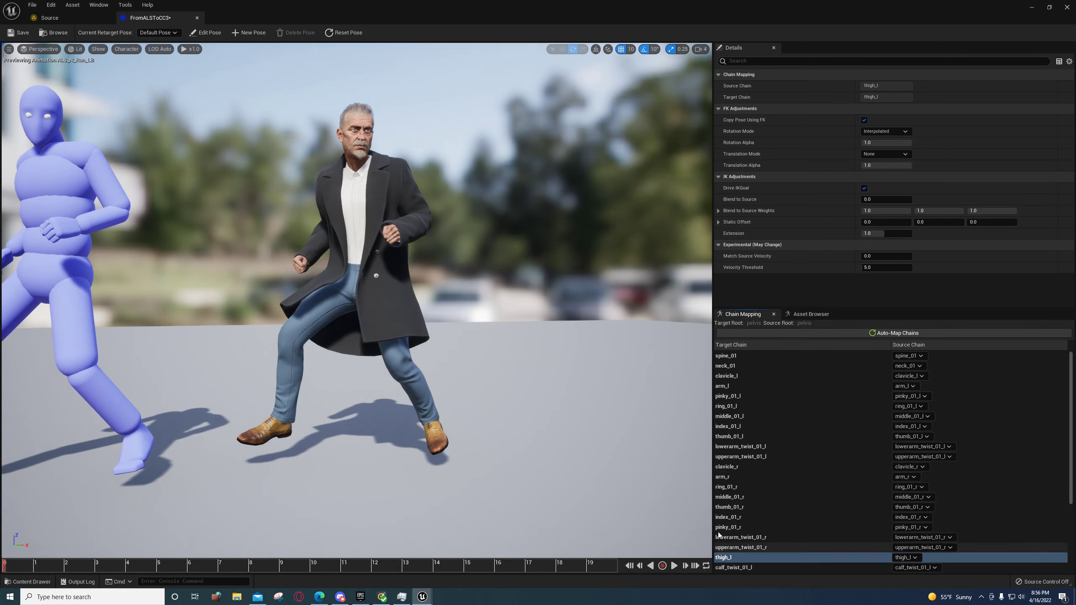
pyautogui.scroll(-2, 756, 528)
pyautogui.scroll(-3, 733, 524)
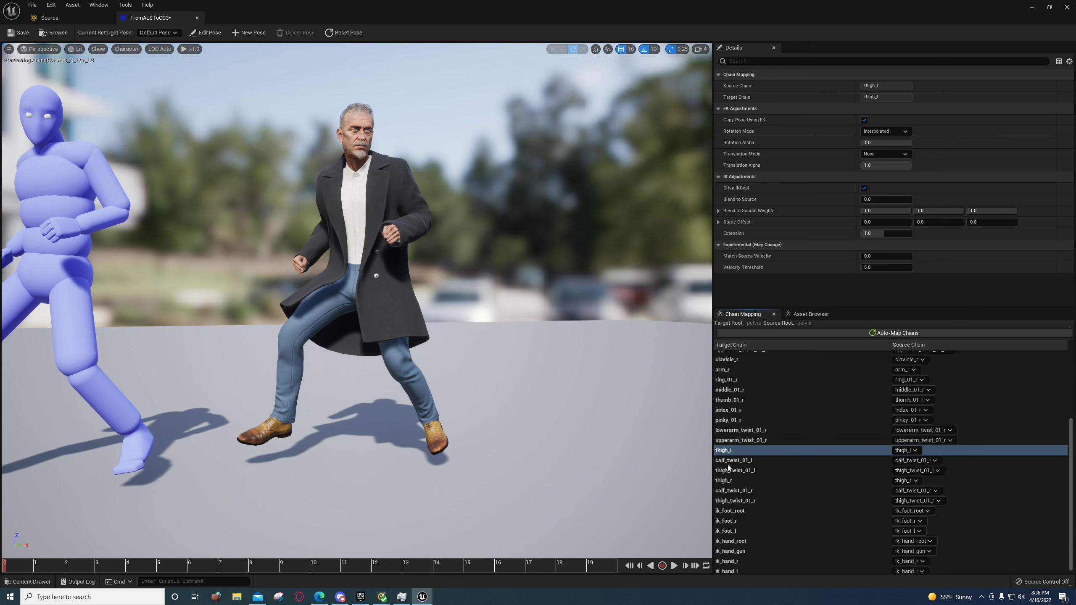
pyautogui.click(878, 154)
pyautogui.click(877, 170)
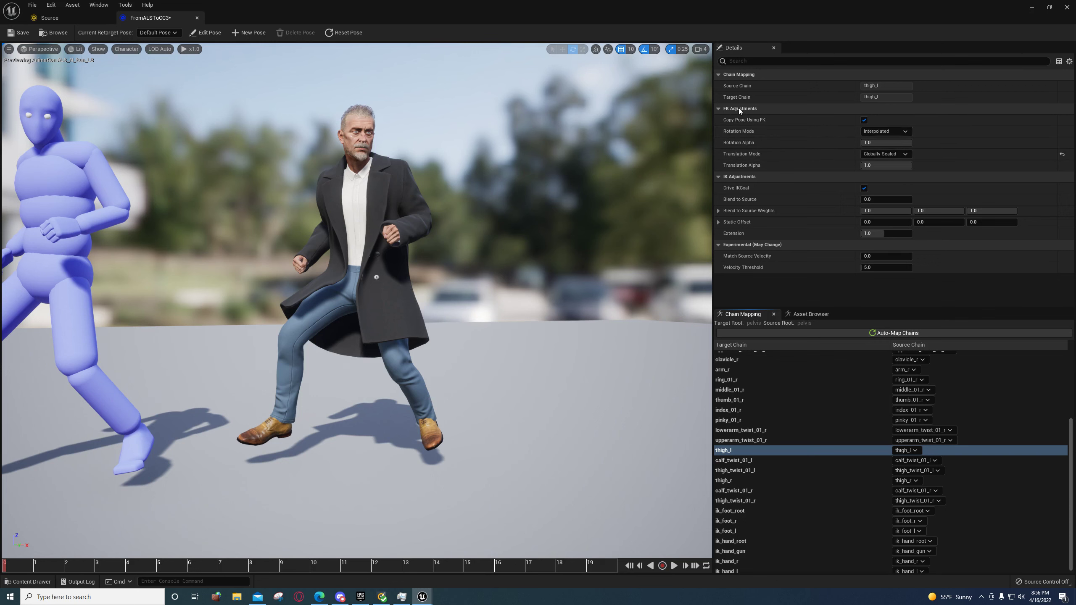
pyautogui.click(725, 480)
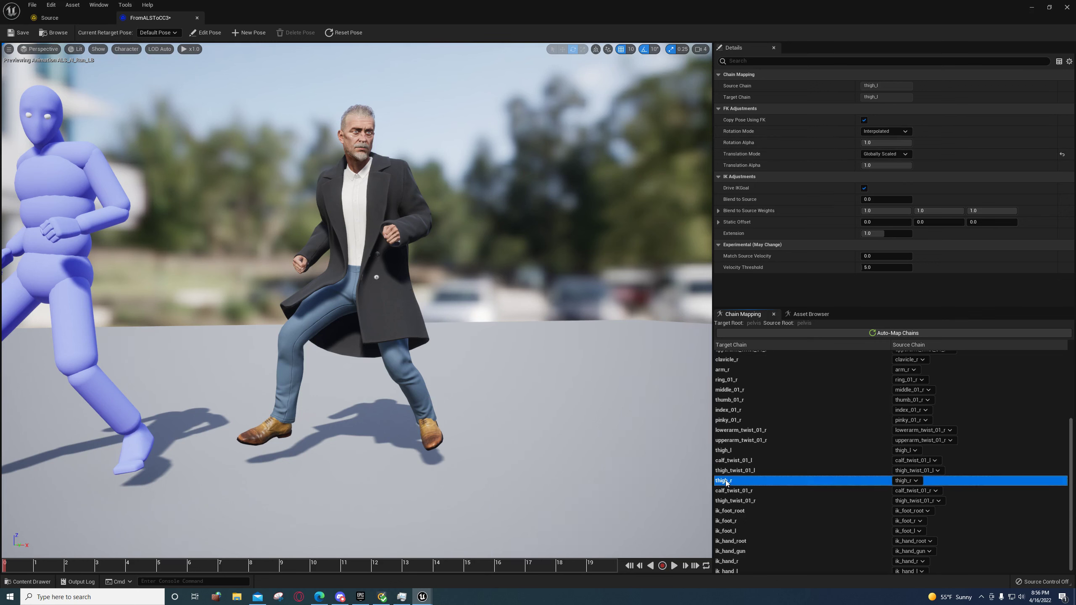
pyautogui.click(887, 154)
pyautogui.click(880, 170)
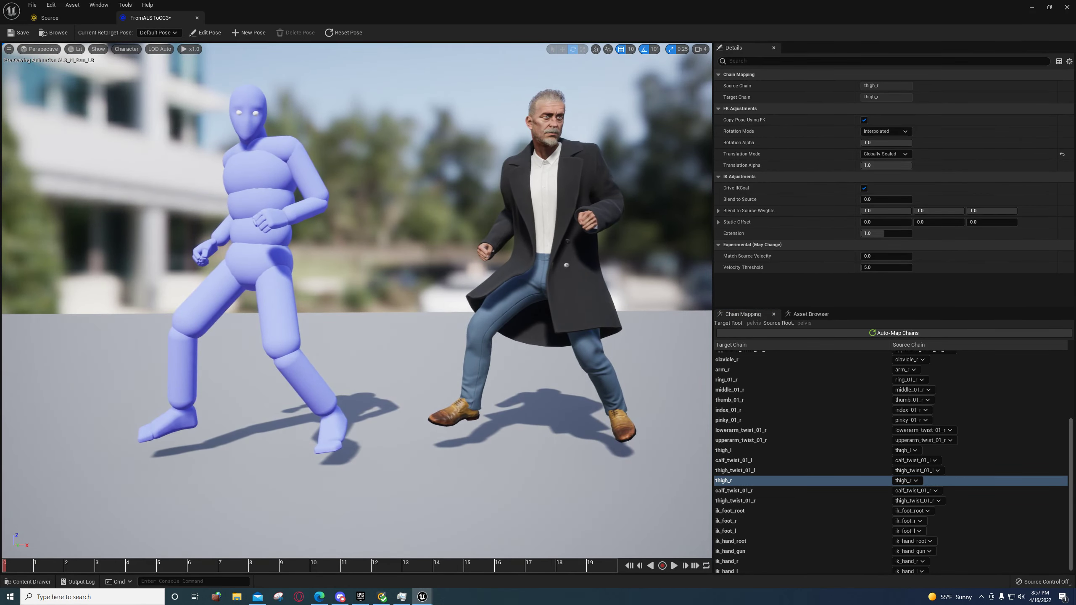
# Set the Translation Mode of the thigh_r and thigh_l chains back to None
pyautogui.moveTo(423, 271); pyautogui.dragTo(449, 263, button='right')
pyautogui.moveTo(887, 201); pyautogui.dragTo(864, 200)
pyautogui.click(884, 154)
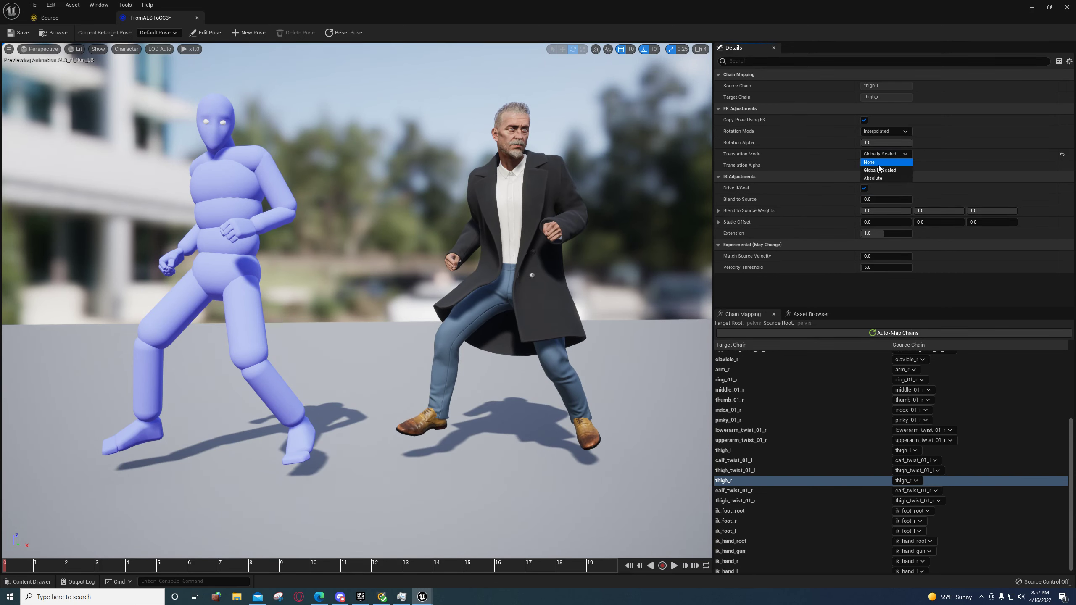
pyautogui.click(880, 169)
pyautogui.click(730, 450)
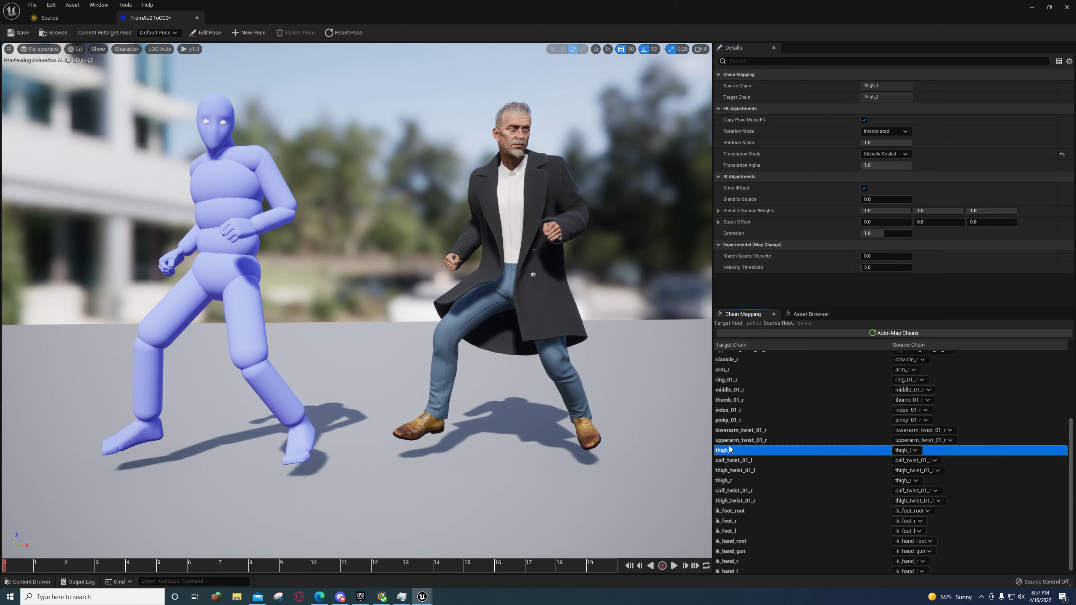
pyautogui.click(884, 154)
pyautogui.click(876, 161)
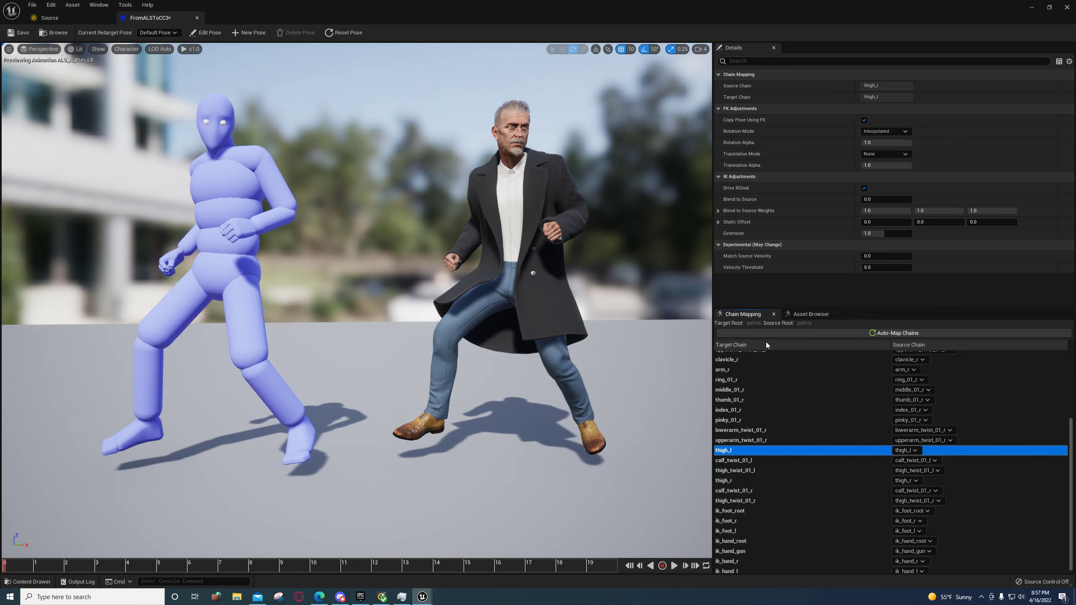
# Set the thigh_l chain's IK Blend to Source to 1.0, testing 0 along the way
pyautogui.click(876, 199)
pyautogui.write('1')
pyautogui.press('Return')
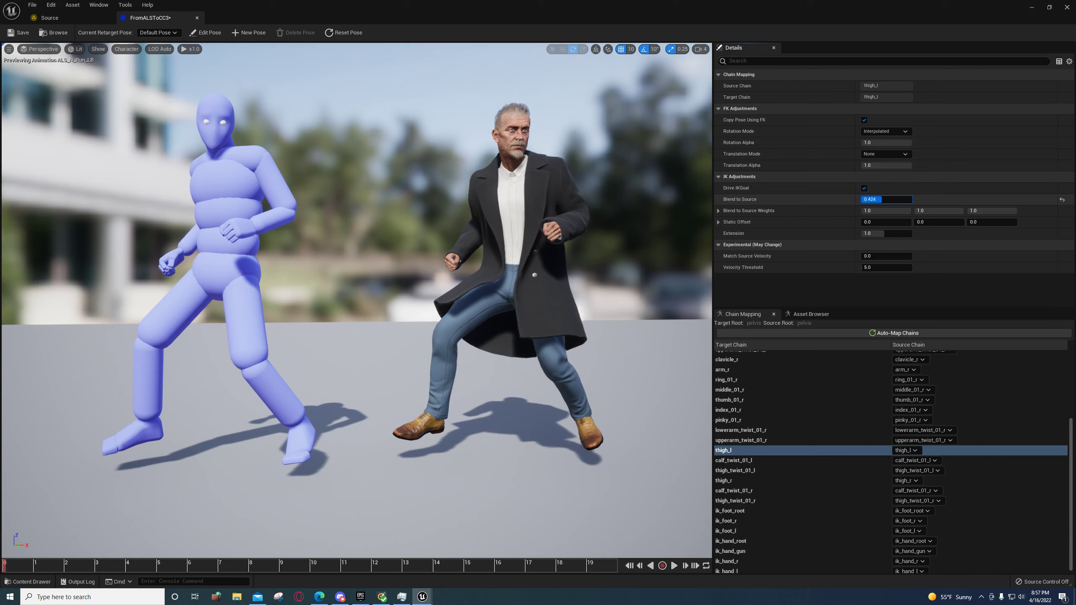
pyautogui.write('0')
pyautogui.press('Return')
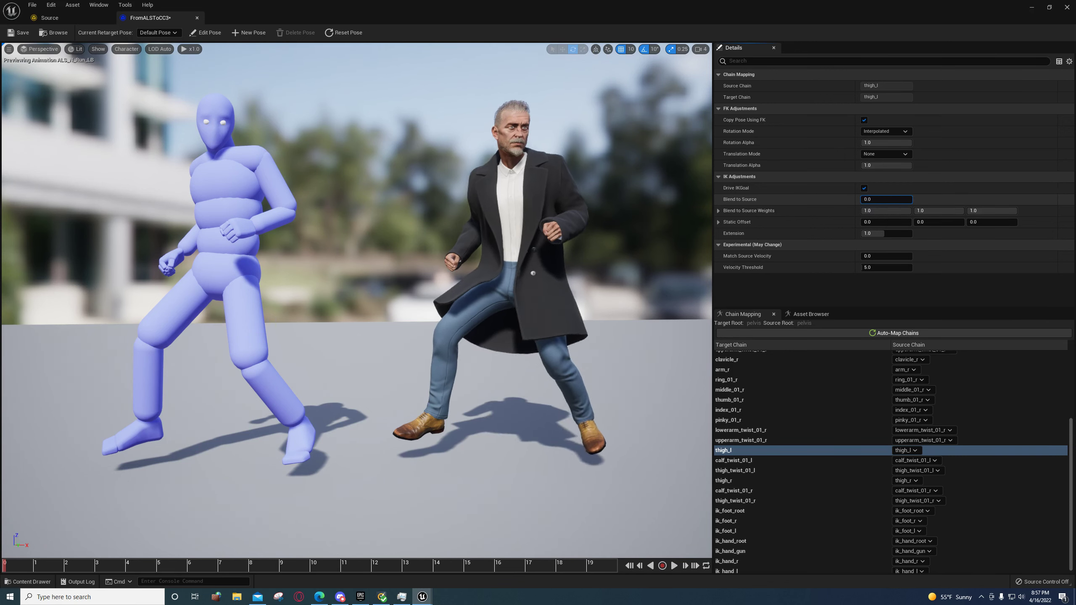
pyautogui.moveTo(864, 200); pyautogui.dragTo(912, 200)
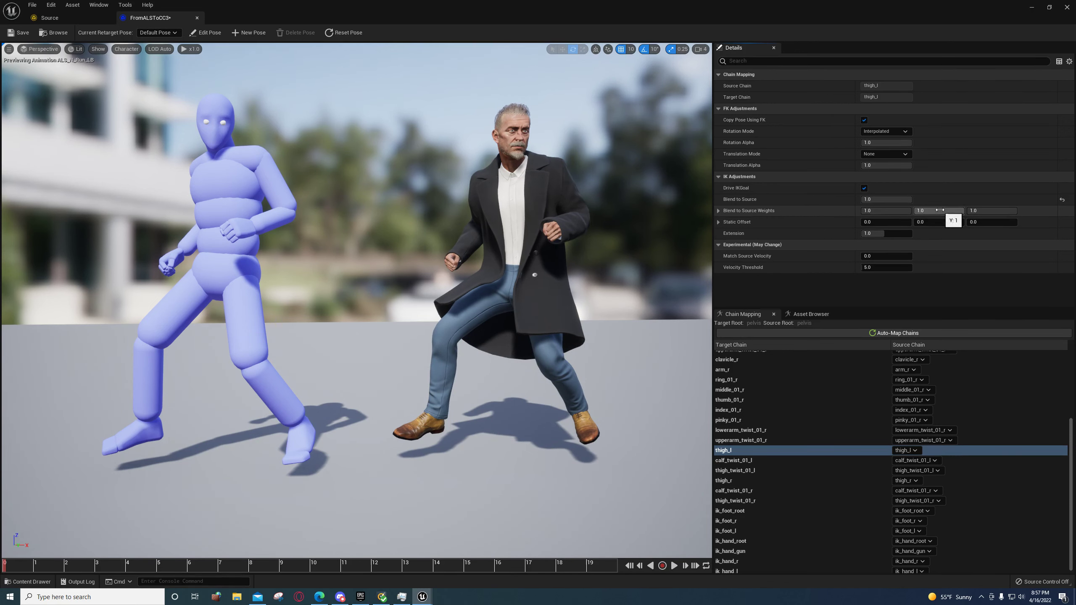
pyautogui.write('1')
pyautogui.press('Return')
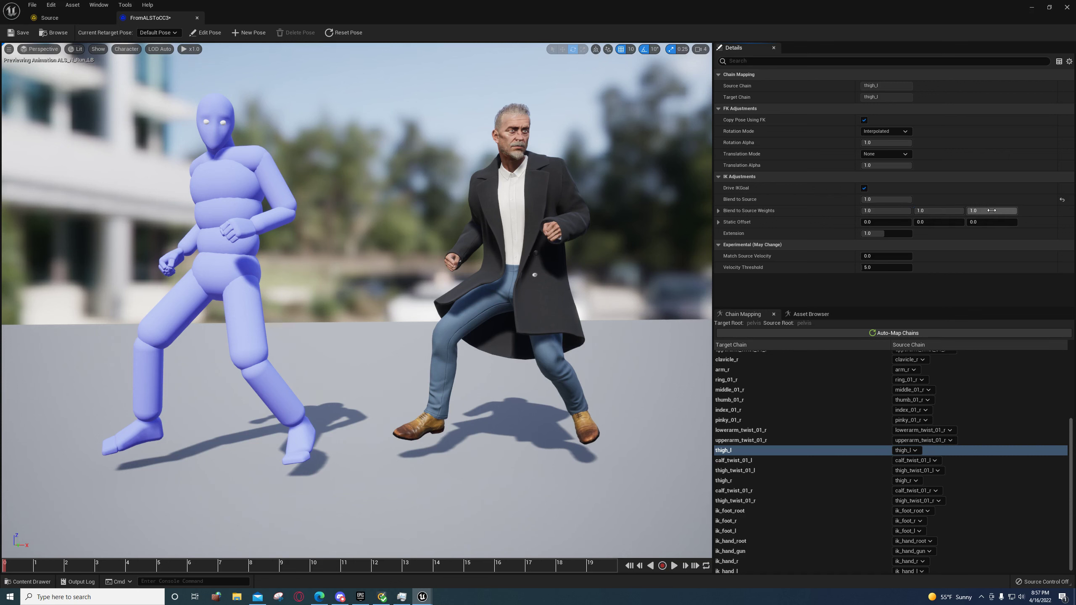
# Set the Z component of the thigh_l chain's Blend to Source Weights to 0
pyautogui.click(991, 210)
pyautogui.write('0')
pyautogui.press('Return')
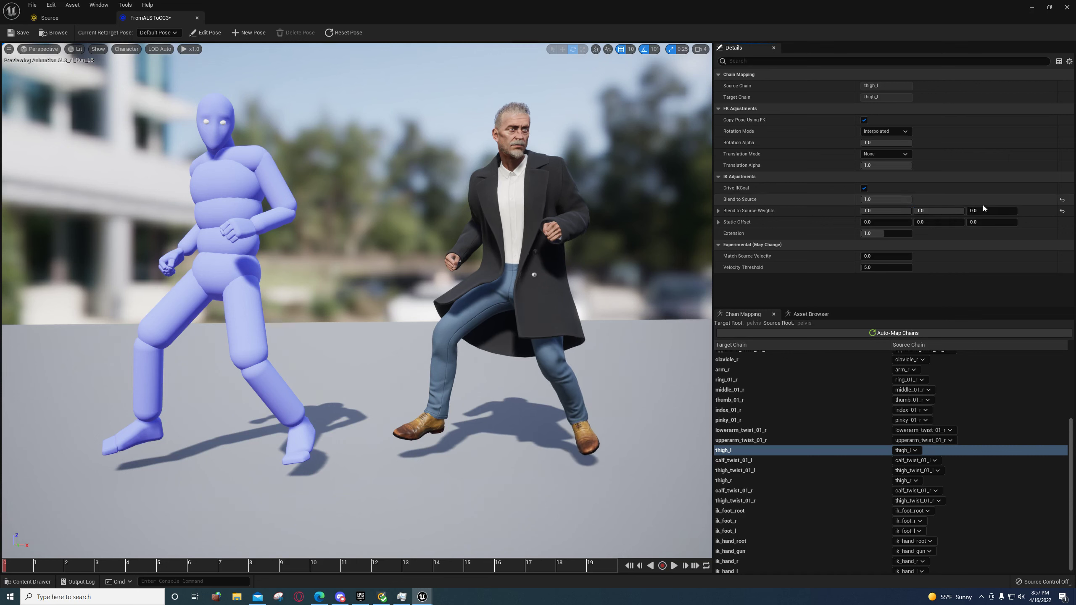
# Set the thigh_r chain's Blend to Source to 1.0 and its Z Blend to Source Weight to 0
pyautogui.click(731, 482)
pyautogui.moveTo(882, 200); pyautogui.dragTo(912, 200)
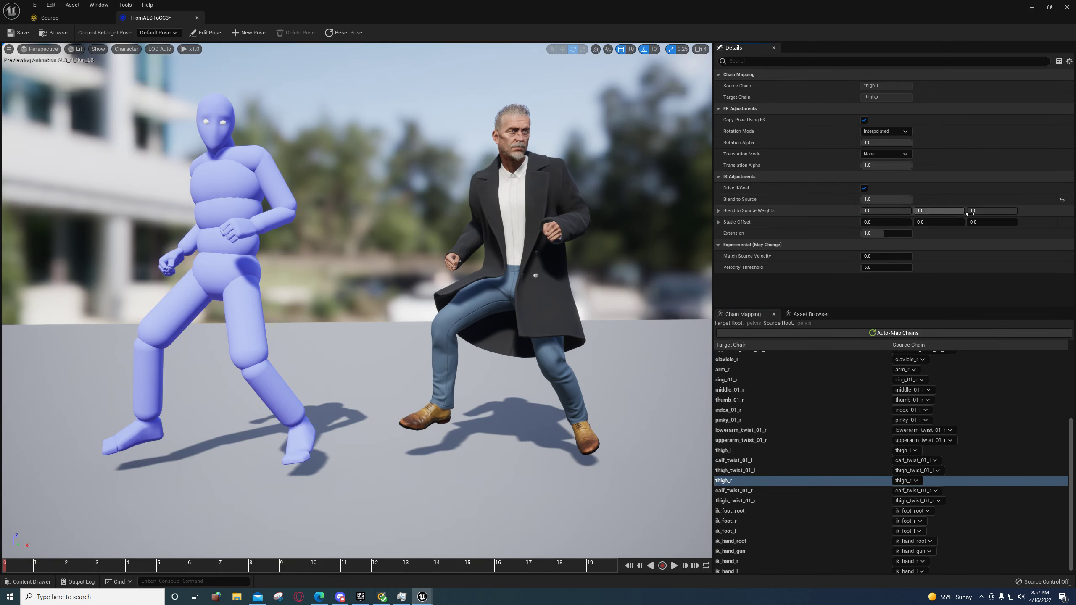
pyautogui.moveTo(1010, 210); pyautogui.dragTo(967, 210)
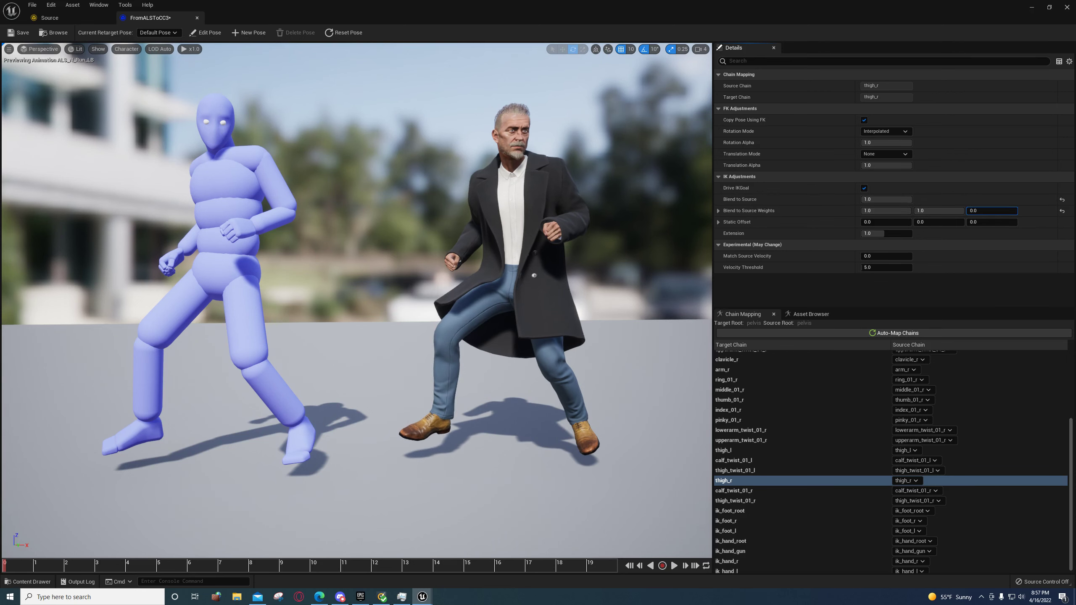
# Compare the Investigator's foot placement with the mannequin's while testing the thigh_r Blend to Source value, leaving it at 1.0
pyautogui.moveTo(642, 319); pyautogui.dragTo(591, 360, button='right')
pyautogui.press('d')
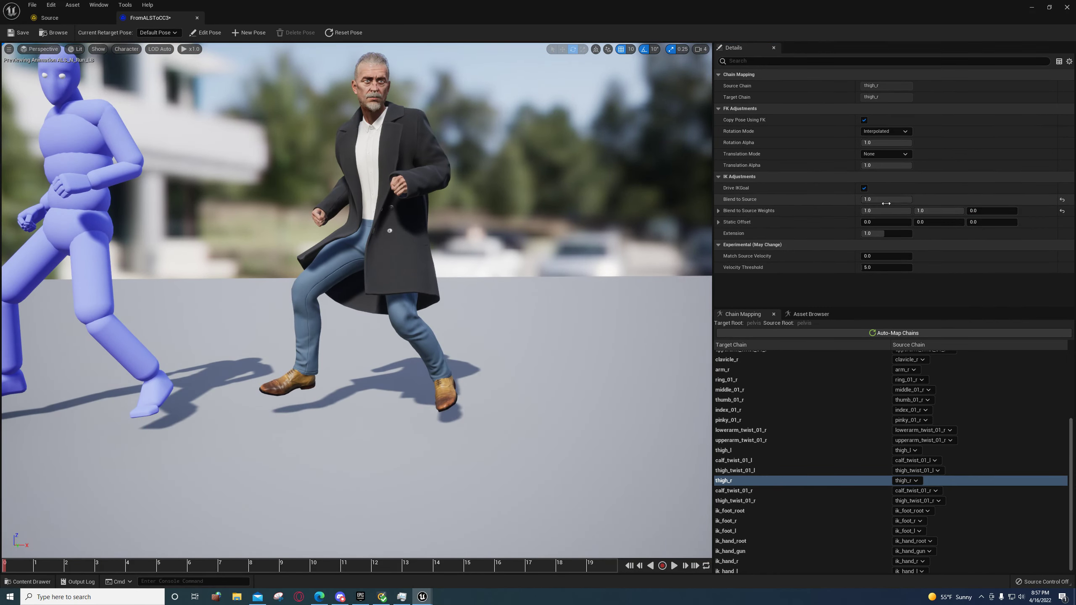
pyautogui.moveTo(886, 204); pyautogui.dragTo(911, 199)
pyautogui.moveTo(607, 305); pyautogui.dragTo(573, 310, button='right')
pyautogui.press('s')
pyautogui.press('w')
pyautogui.press('s')
pyautogui.press('d')
# Examine both characters' feet against the ground line in the Right orthographic view
pyautogui.click(43, 49)
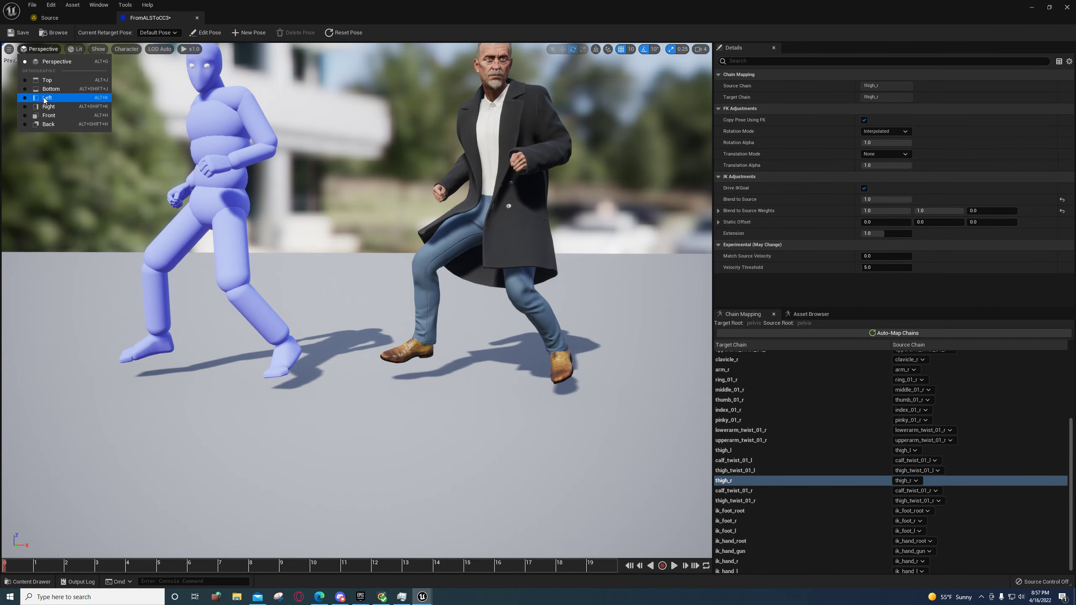
pyautogui.click(47, 106)
pyautogui.scroll(6, 431, 368)
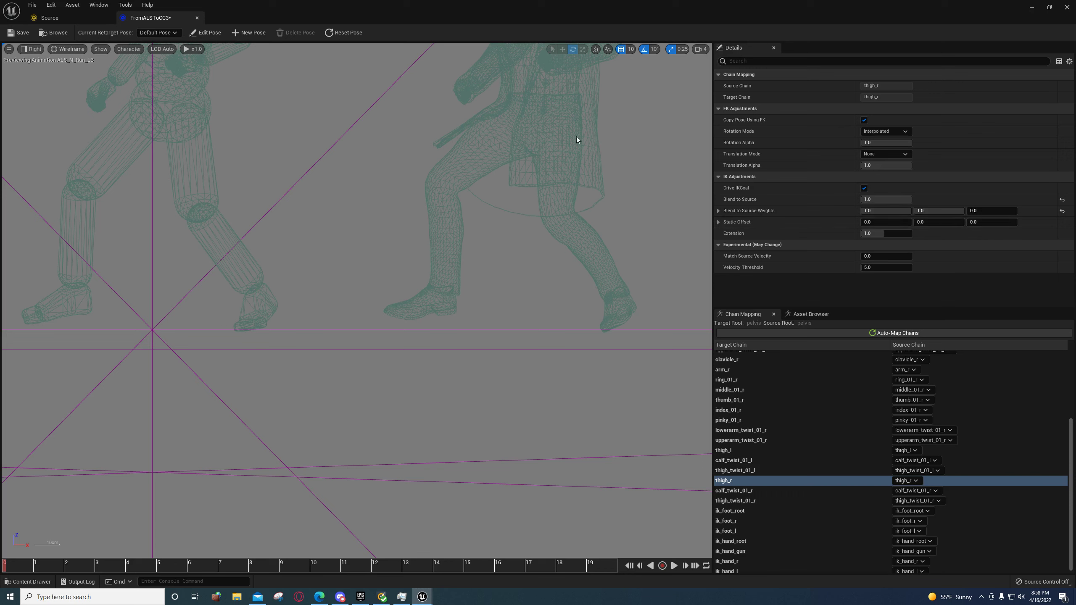
# Try a small Z Static Offset on the thigh_l chain and return it to 0
pyautogui.click(724, 450)
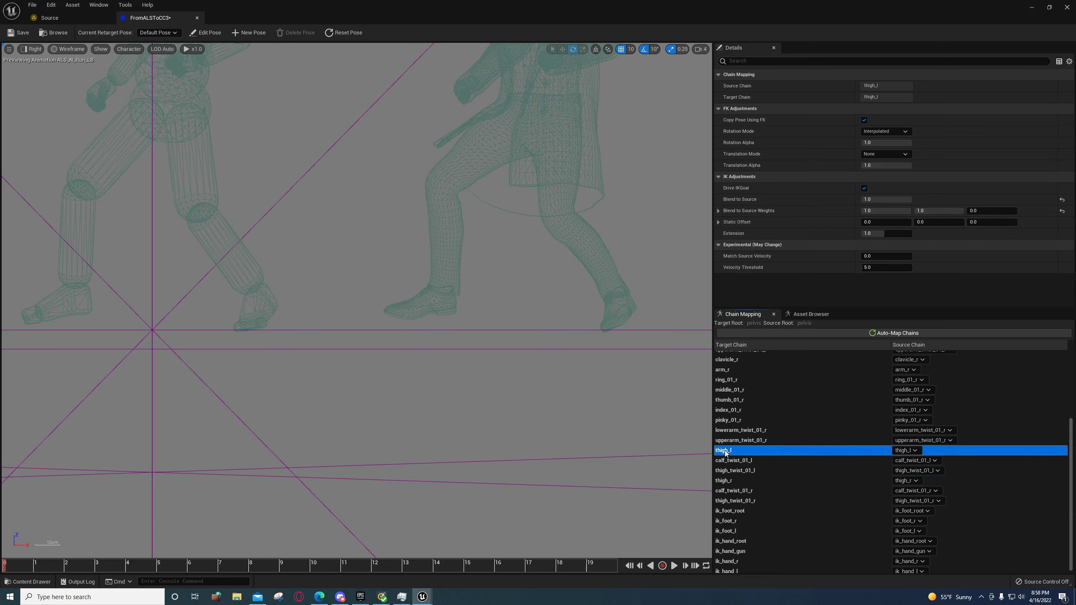
pyautogui.click(980, 222)
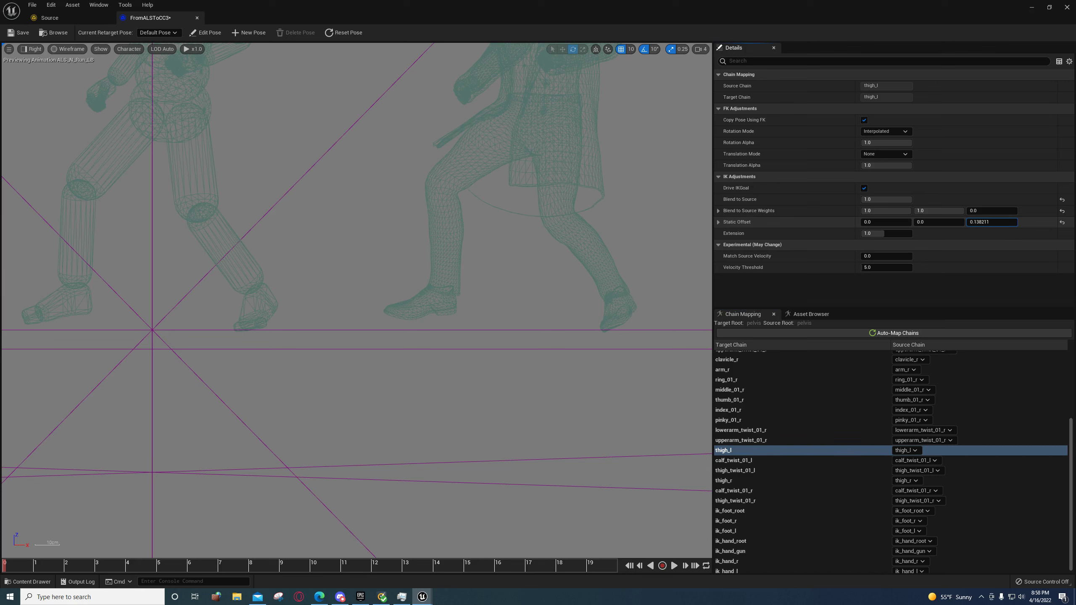
pyautogui.moveTo(981, 222)
pyautogui.mouseDown()
pyautogui.moveTo(1010, 222)
pyautogui.moveTo(974, 222)
pyautogui.mouseUp()
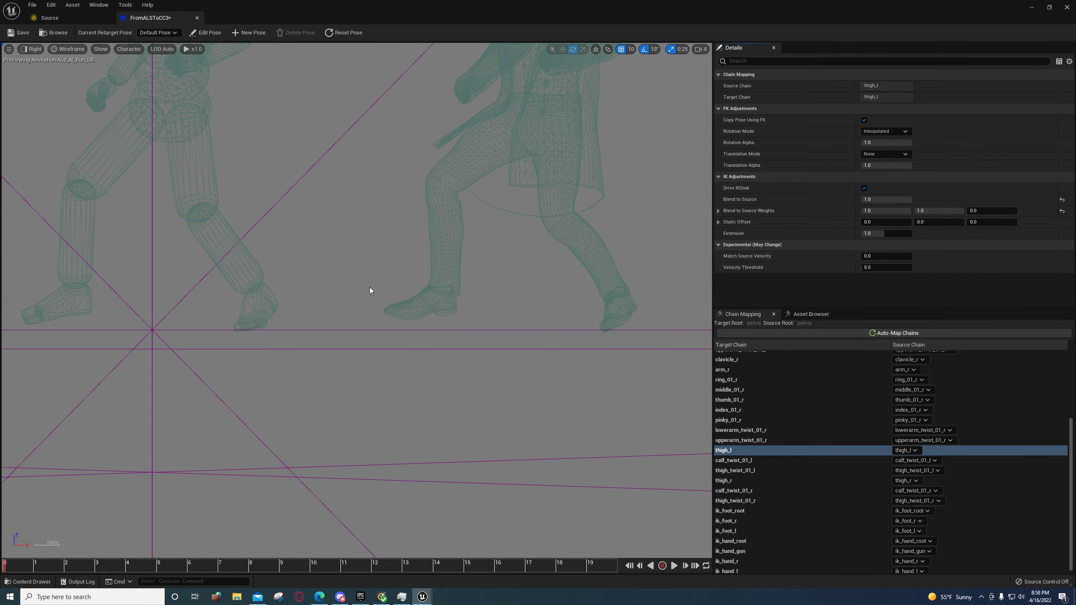
# Compare the full leg poses in the Right view with Lit shading and return the viewport to Perspective
pyautogui.moveTo(579, 282); pyautogui.dragTo(535, 457, button='right')
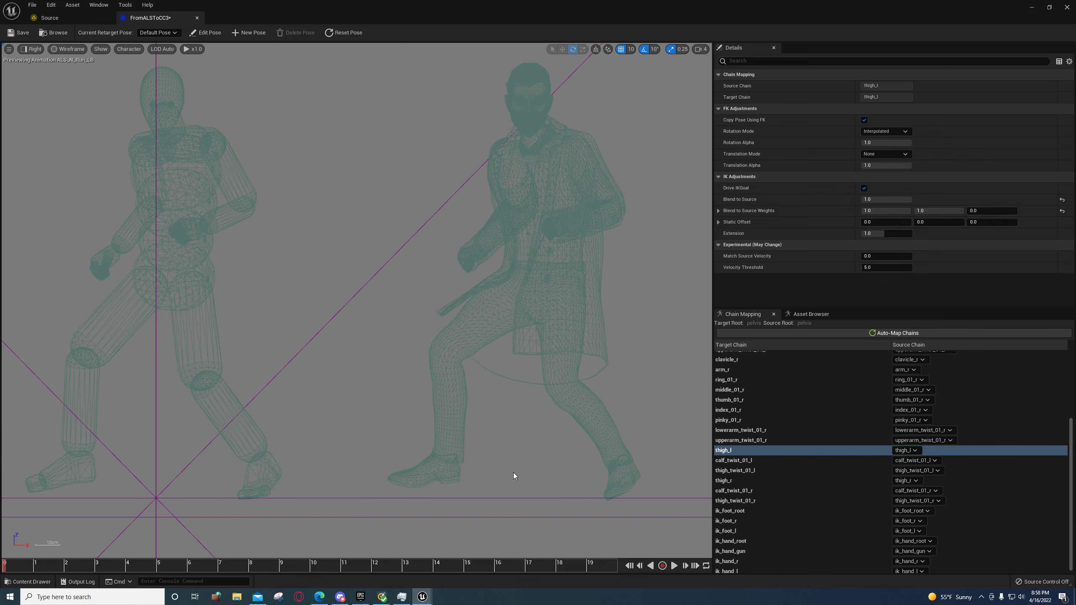
pyautogui.click(67, 49)
pyautogui.click(76, 76)
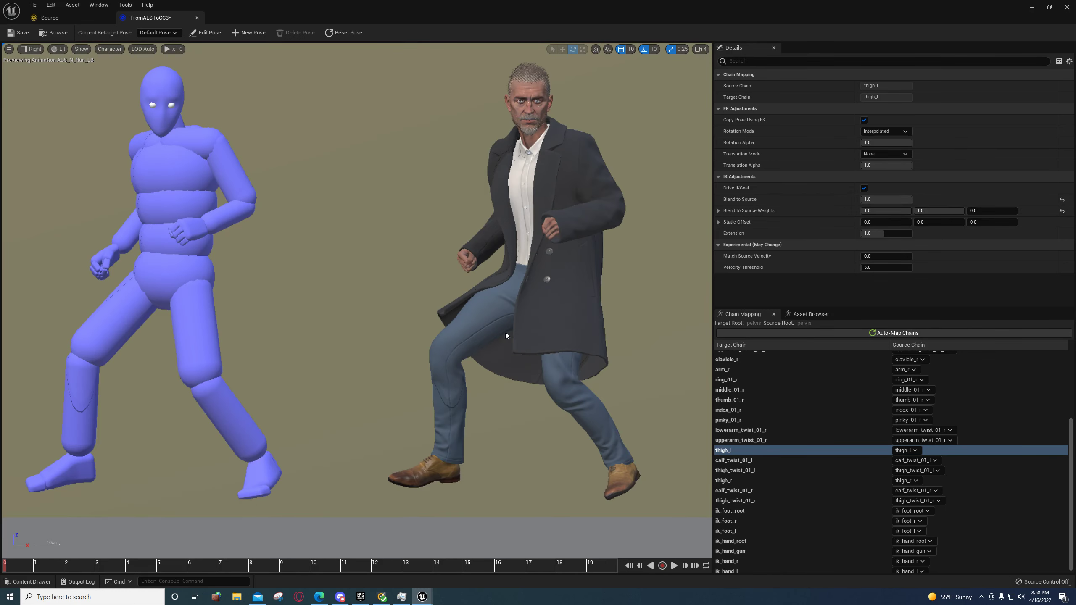
pyautogui.click(57, 50)
pyautogui.click(32, 49)
pyautogui.click(32, 48)
pyautogui.click(32, 48)
pyautogui.click(42, 63)
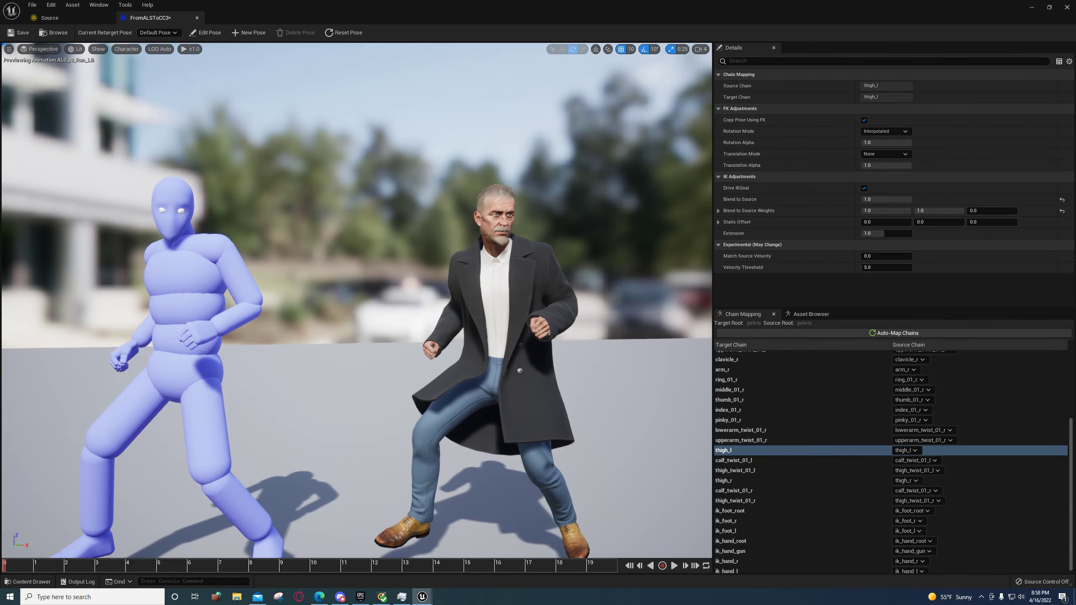
pyautogui.moveTo(612, 294); pyautogui.dragTo(612, 294, button='right')
# Preview the ALS_Props_M4A1_Aim_Sweep animation on both characters from the Asset Browser
pyautogui.click(807, 314)
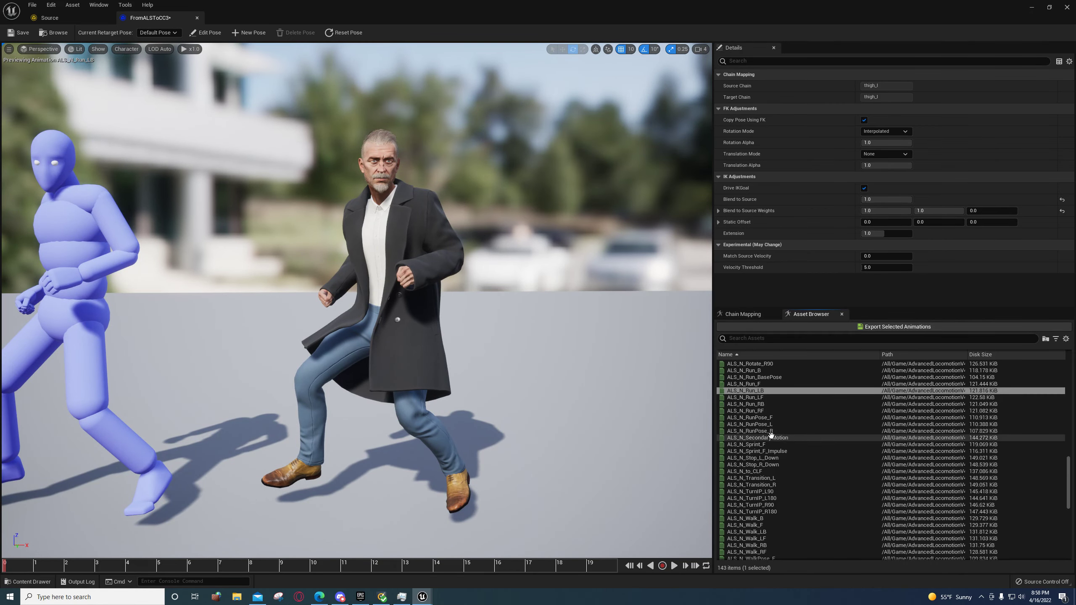
pyautogui.scroll(-15, 768, 444)
pyautogui.scroll(3, 759, 445)
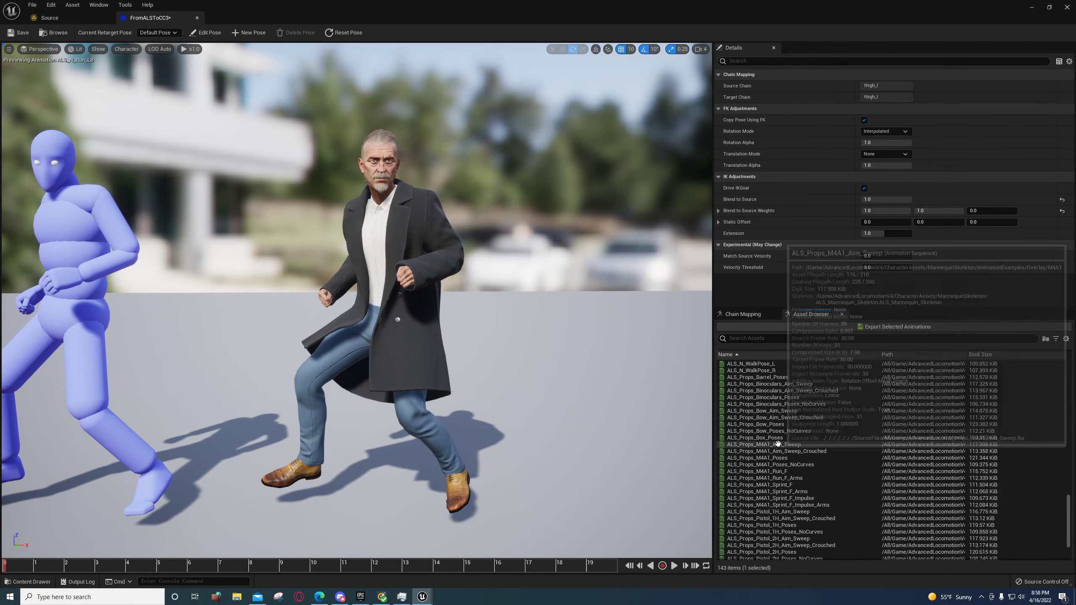
pyautogui.doubleClick(747, 445)
pyautogui.moveTo(550, 339); pyautogui.dragTo(550, 339, button='right')
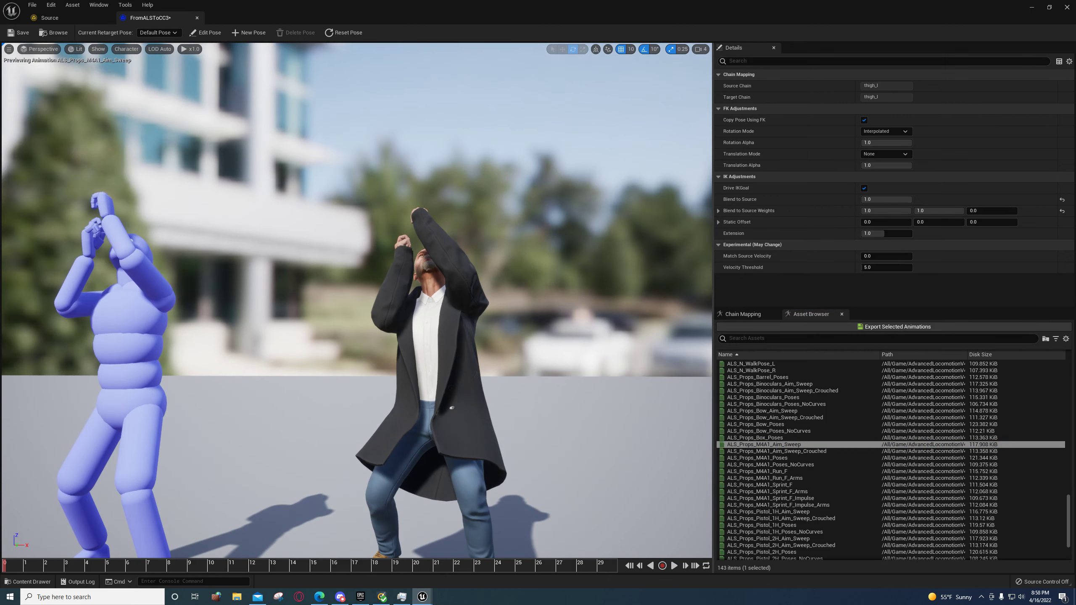
pyautogui.moveTo(388, 551); pyautogui.dragTo(388, 583, button='right')
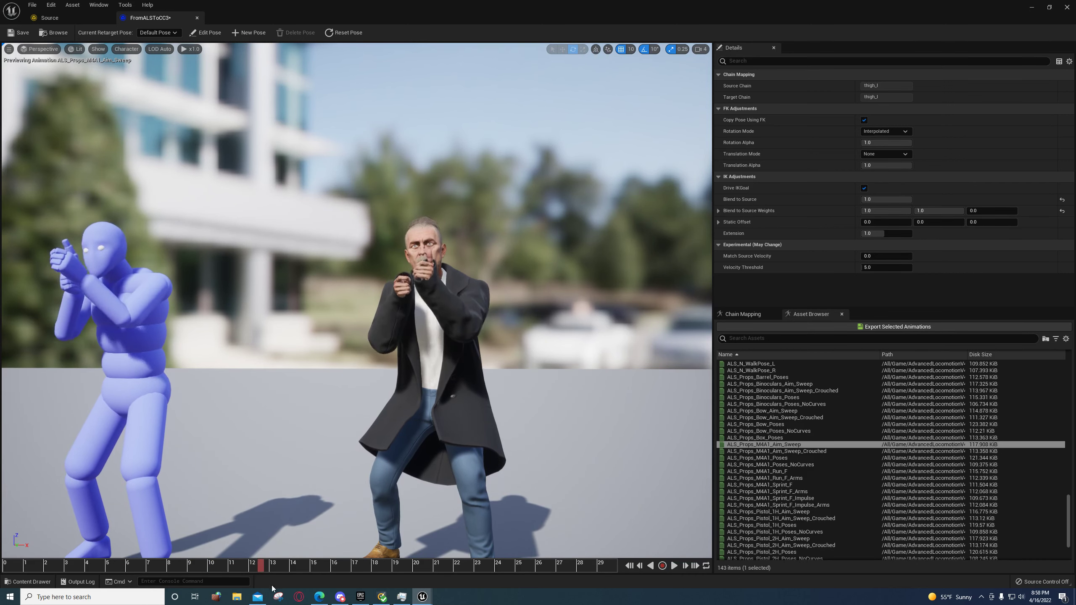
# Examine the mannequin's and the Investigator's hand positions up close in the paused aim pose
pyautogui.press('a')
pyautogui.moveTo(322, 488); pyautogui.dragTo(339, 476, button='right')
pyautogui.press('d')
pyautogui.press('a')
pyautogui.press('a')
pyautogui.press('d')
pyautogui.press('a')
pyautogui.press('d')
pyautogui.press('a')
pyautogui.press('d')
pyautogui.press('a')
pyautogui.press('w')
pyautogui.press('w')
pyautogui.press('s')
pyautogui.press('a')
pyautogui.press('w')
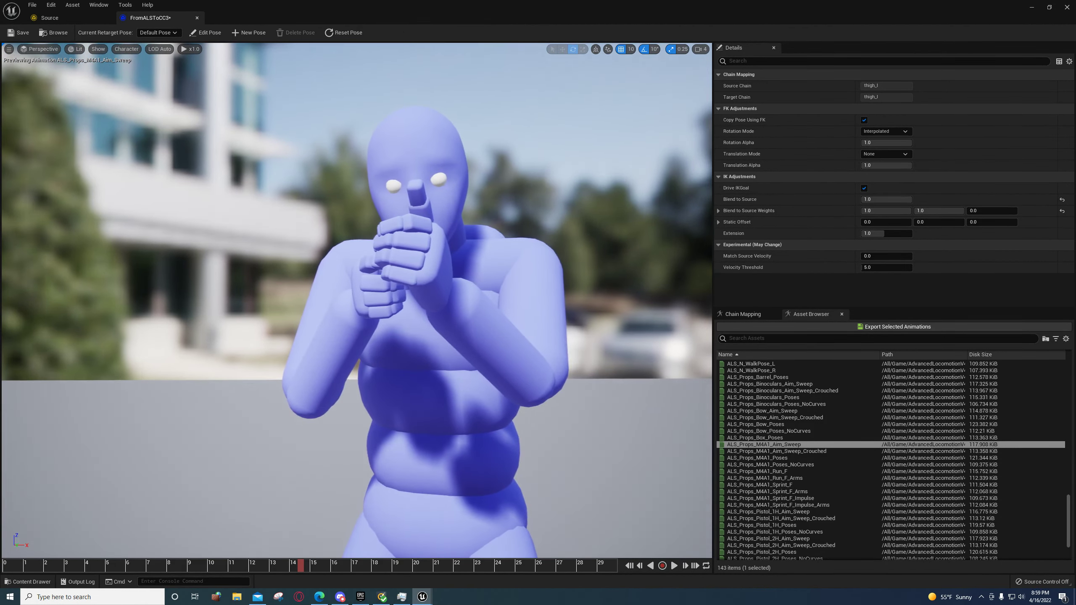
pyautogui.moveTo(417, 501); pyautogui.dragTo(417, 500, button='right')
pyautogui.press('d')
pyautogui.press('w')
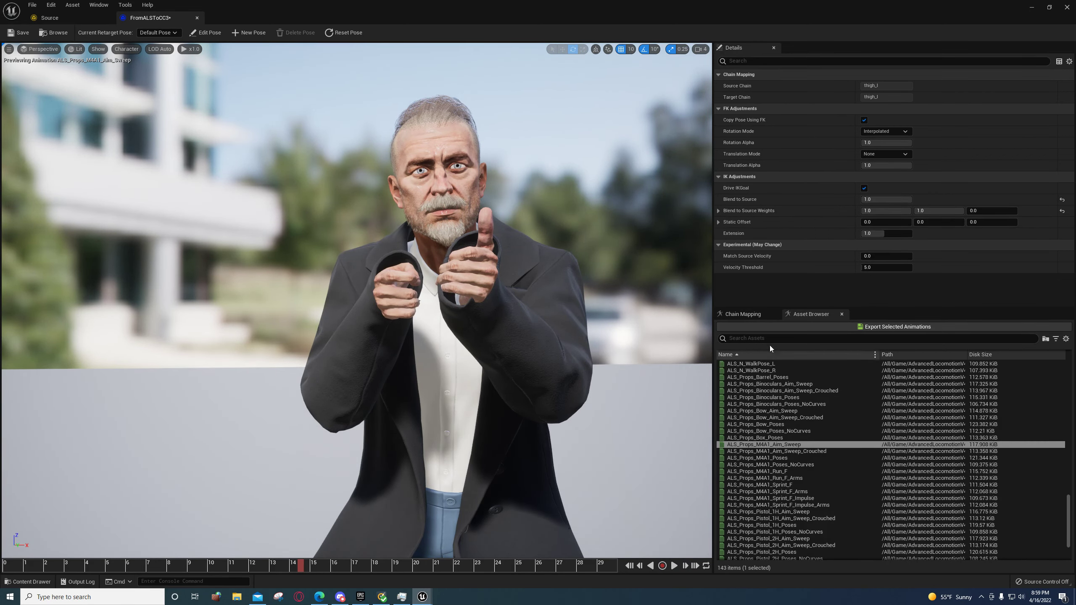
# Set Blend to Source to 1.0 and its Z weight to 0.0 on both the arm_l and arm_r chains
pyautogui.click(746, 314)
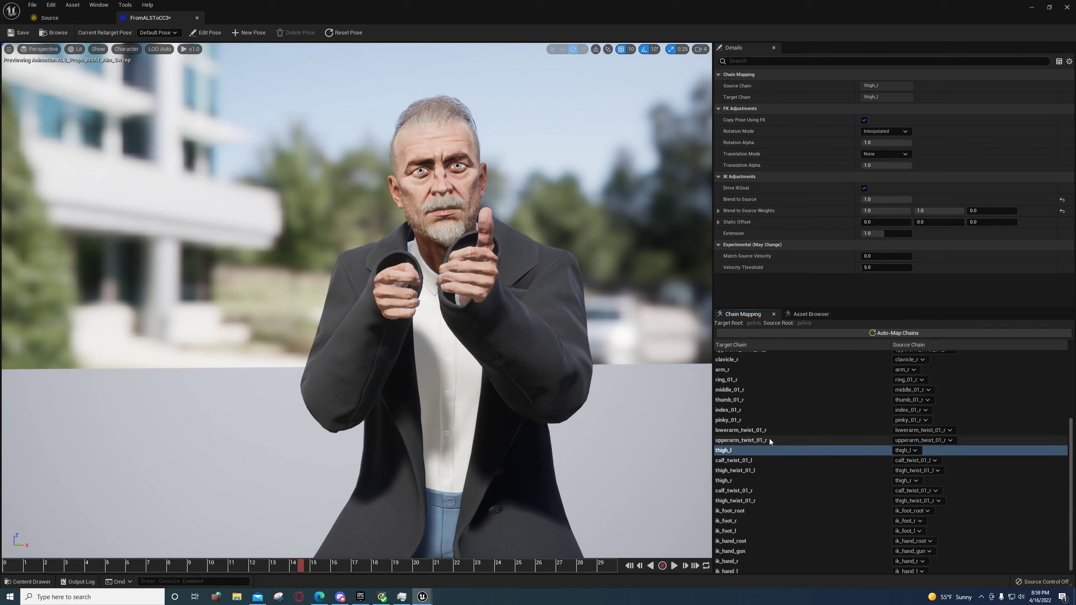
pyautogui.scroll(-2, 770, 439)
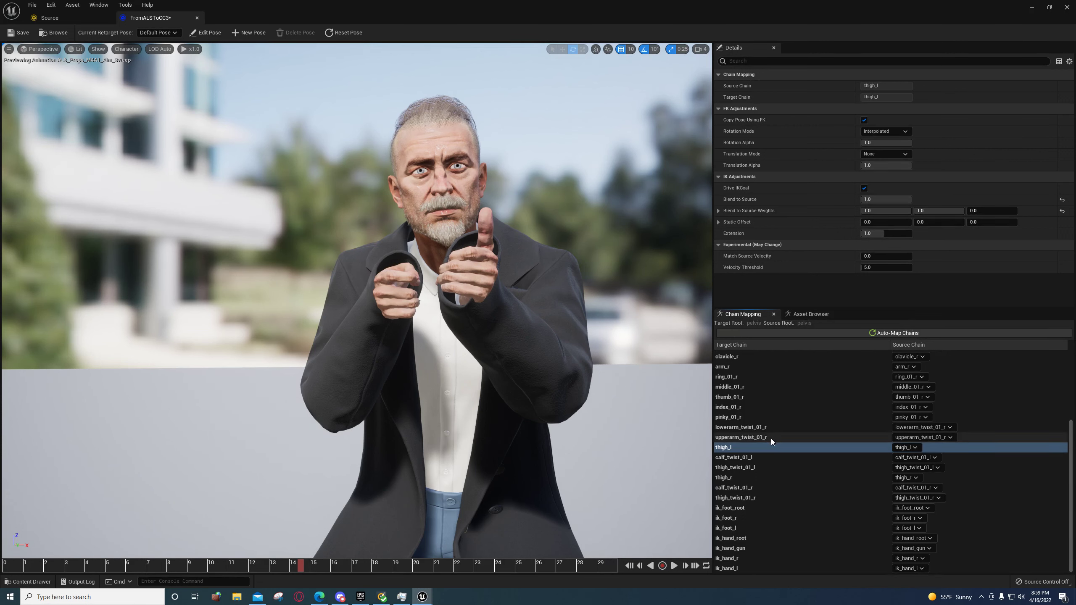
pyautogui.click(737, 559)
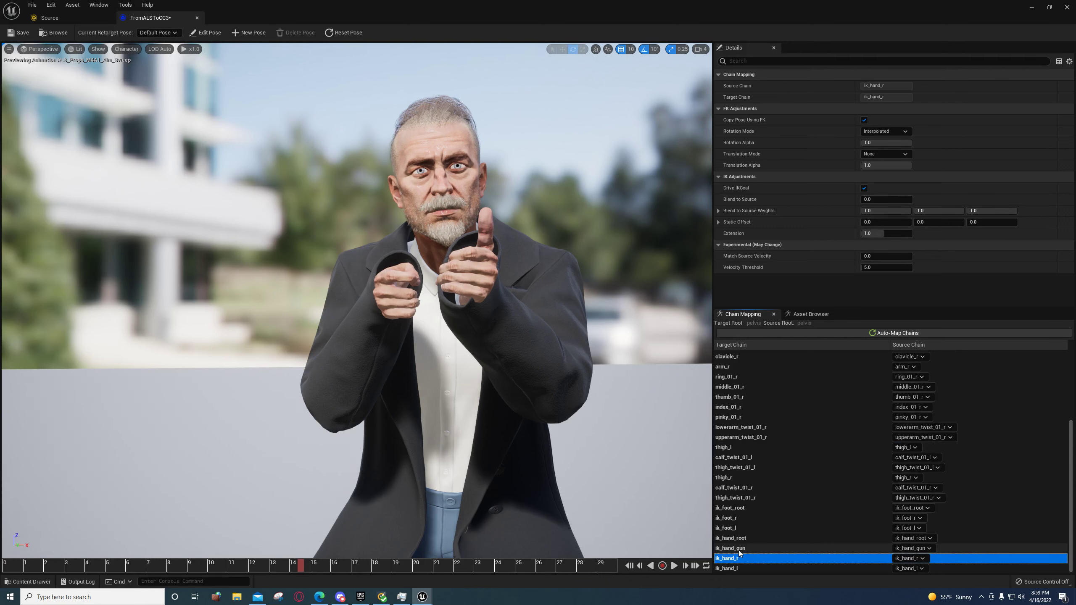
pyautogui.scroll(5, 750, 475)
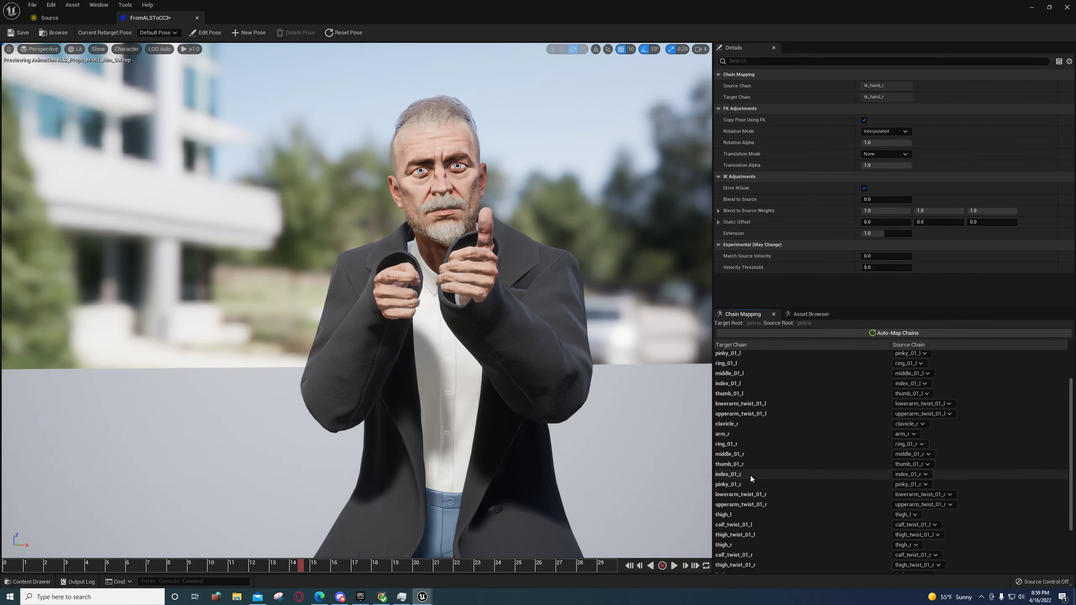
pyautogui.click(722, 386)
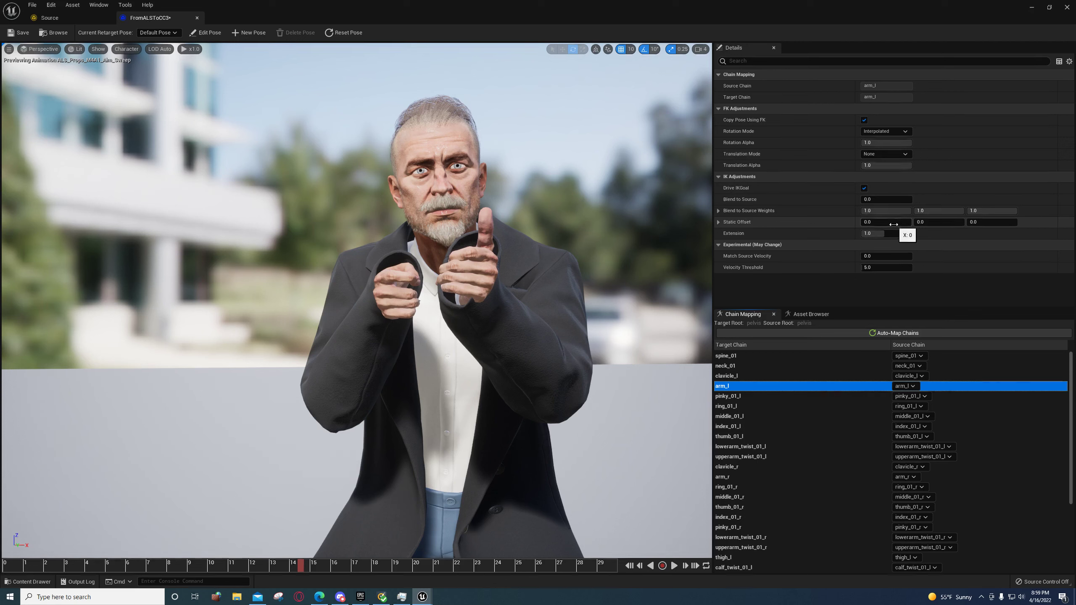
pyautogui.click(880, 199)
pyautogui.moveTo(879, 199); pyautogui.dragTo(967, 210)
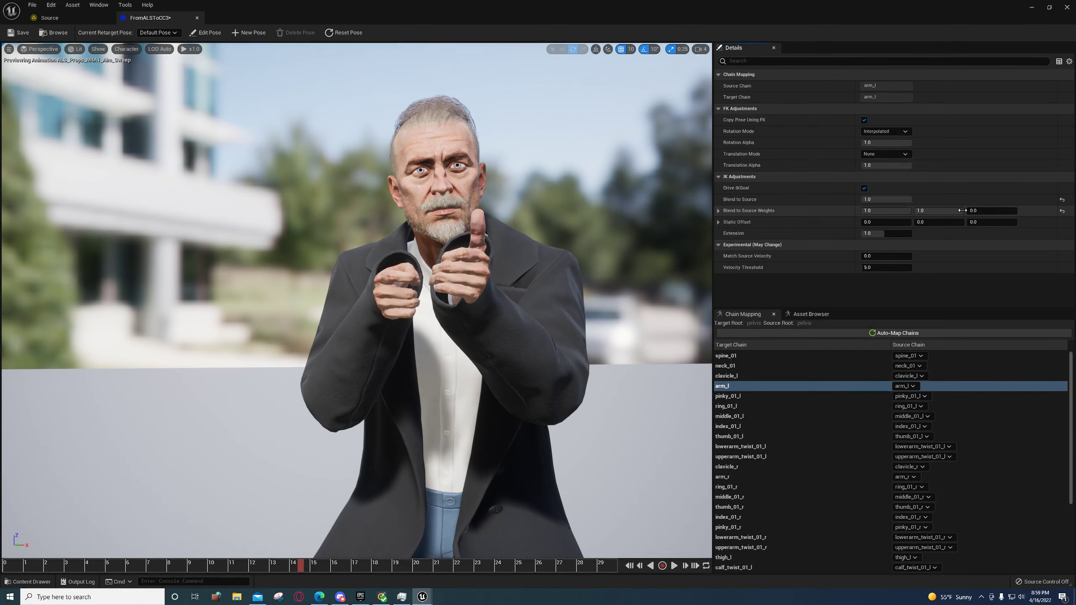
pyautogui.click(723, 477)
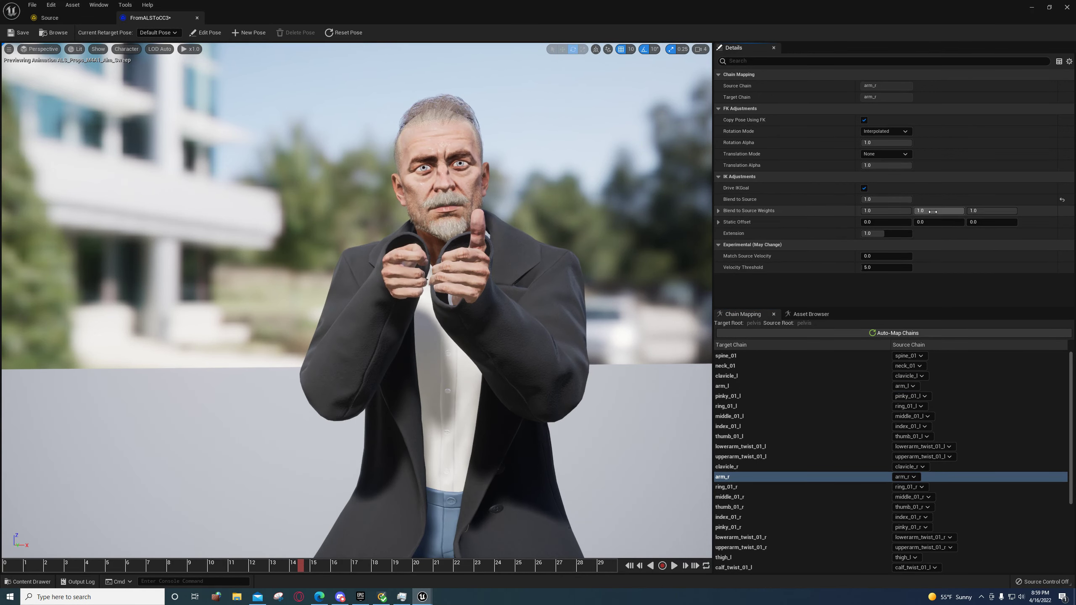
pyautogui.moveTo(987, 210); pyautogui.dragTo(974, 210)
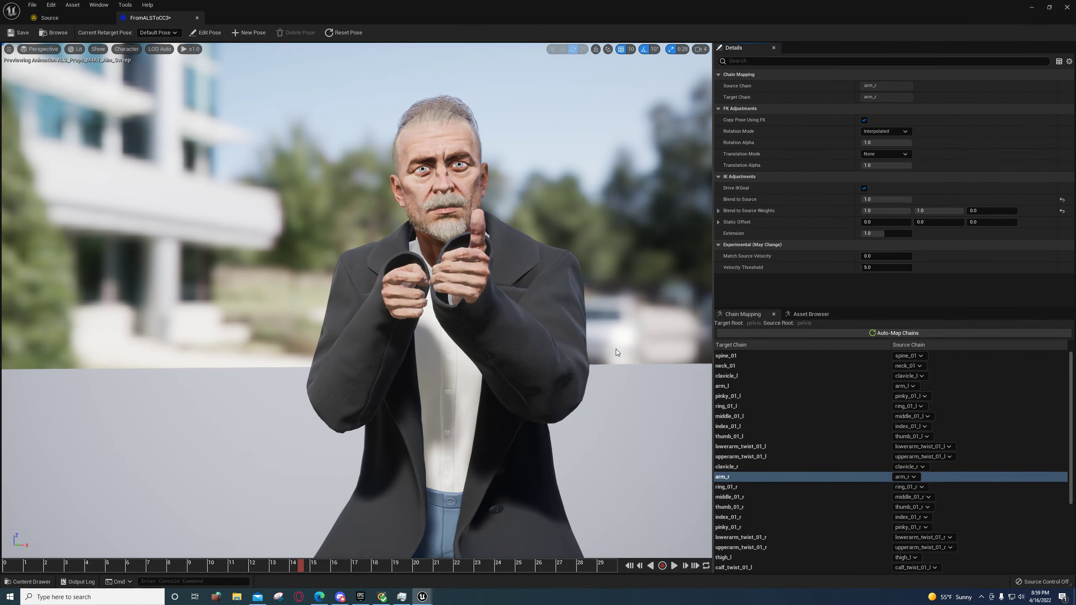
# Compare the mannequin's and the Investigator's hand positions in the aim pose with the new arm IK settings
pyautogui.moveTo(595, 349)
pyautogui.mouseDown(button='right')
pyautogui.moveTo(538, 361)
pyautogui.moveTo(612, 336)
pyautogui.mouseUp(button='right')
pyautogui.press('d')
pyautogui.press('a')
pyautogui.press('a')
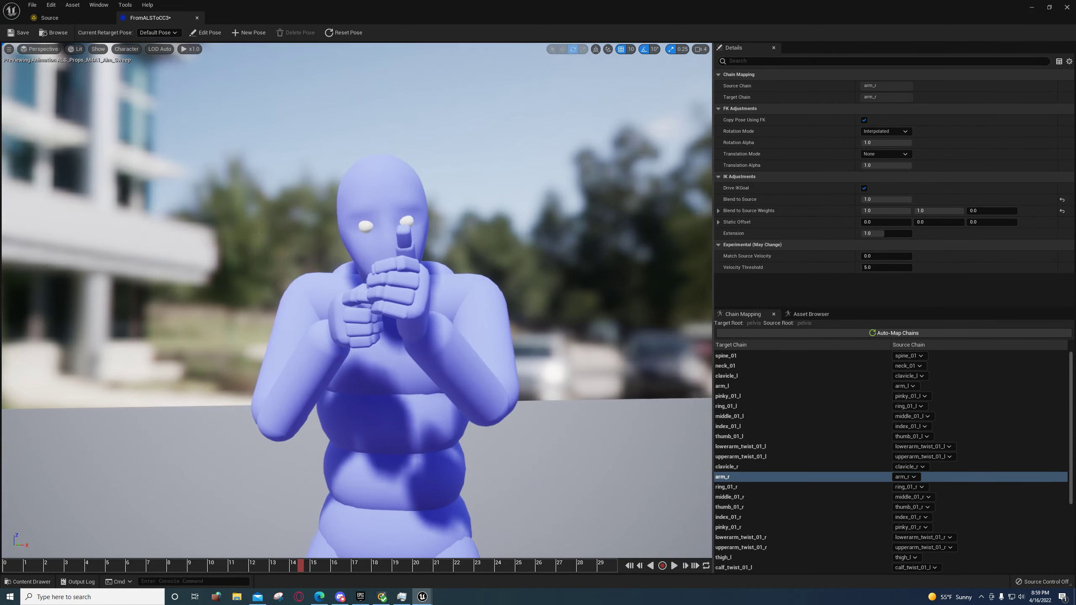
pyautogui.press('a')
pyautogui.press('d')
pyautogui.press('d')
pyautogui.press('d')
pyautogui.moveTo(612, 336); pyautogui.dragTo(606, 346, button='right')
pyautogui.press('d')
pyautogui.press('a')
pyautogui.press('d')
pyautogui.press('w')
pyautogui.press('w')
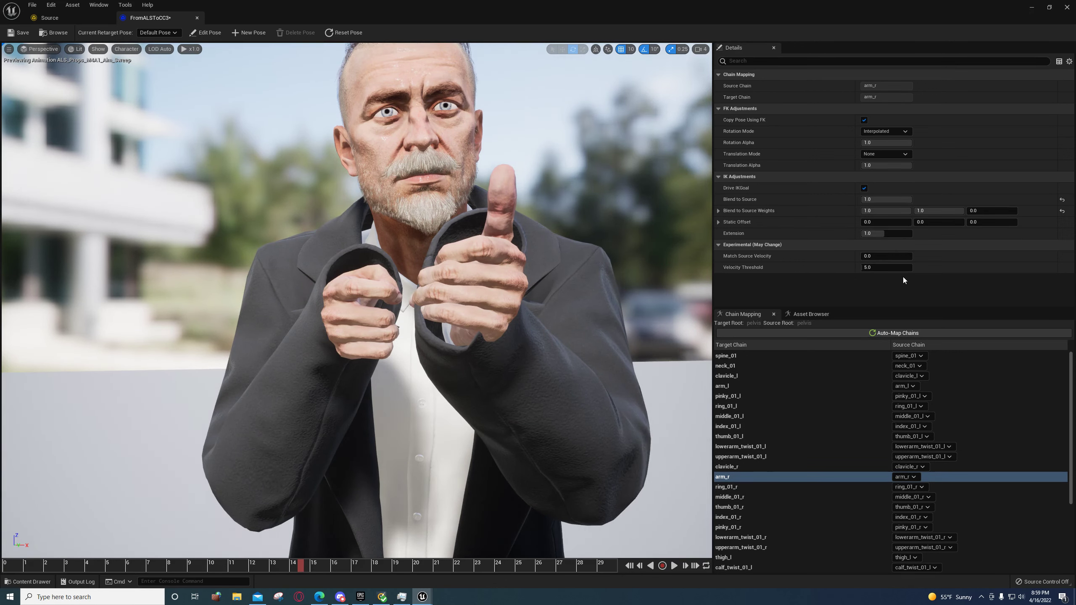
# Try a small positive X Static Offset on the arm_r chain and reset it to 0
pyautogui.moveTo(887, 233); pyautogui.dragTo(888, 233)
pyautogui.press('Return')
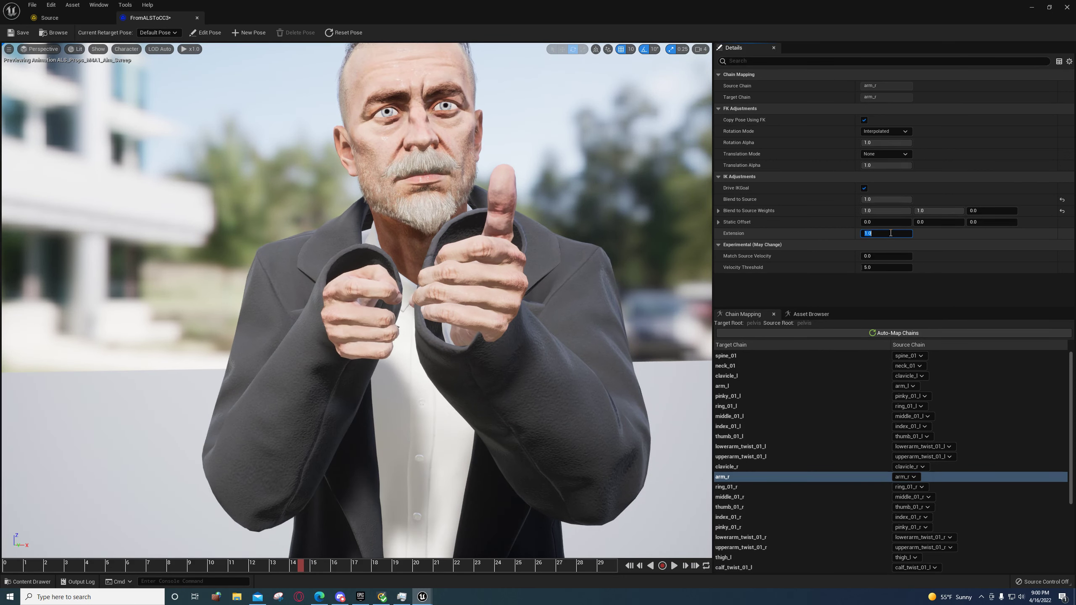
pyautogui.moveTo(878, 222); pyautogui.dragTo(895, 222)
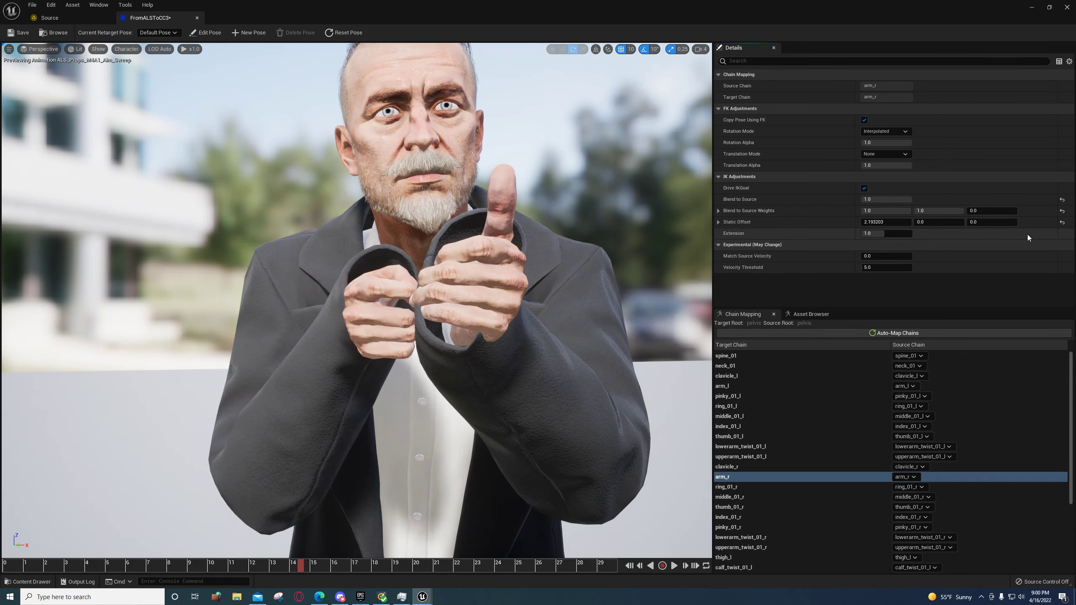
pyautogui.click(1063, 223)
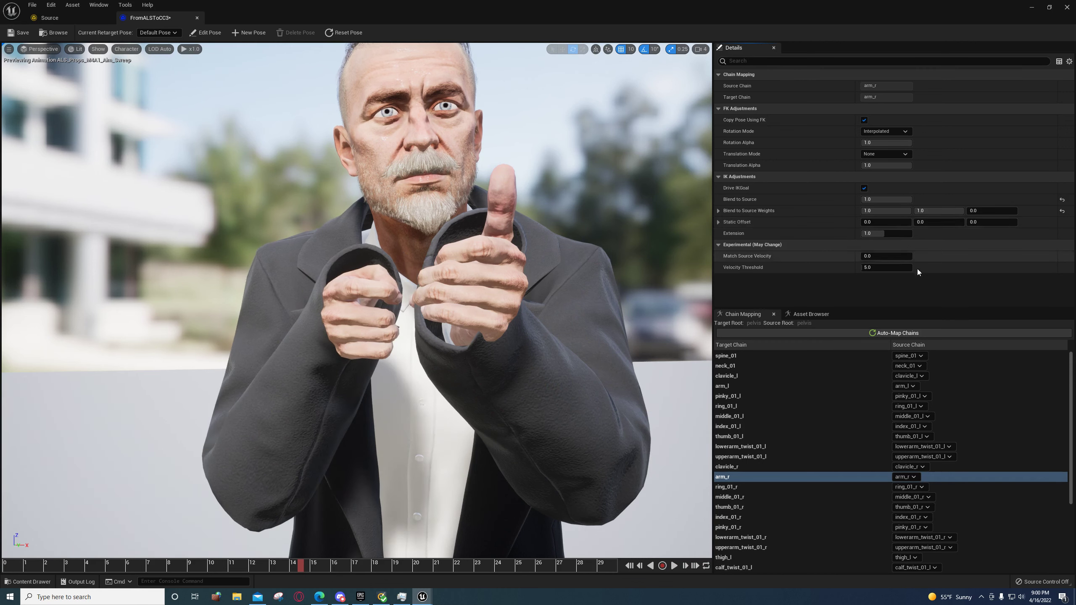
# Try Globally Scaled translation on arm_r, return the mode to None with a lowered Translation Alpha, and save the retargeter
pyautogui.click(885, 154)
pyautogui.click(881, 167)
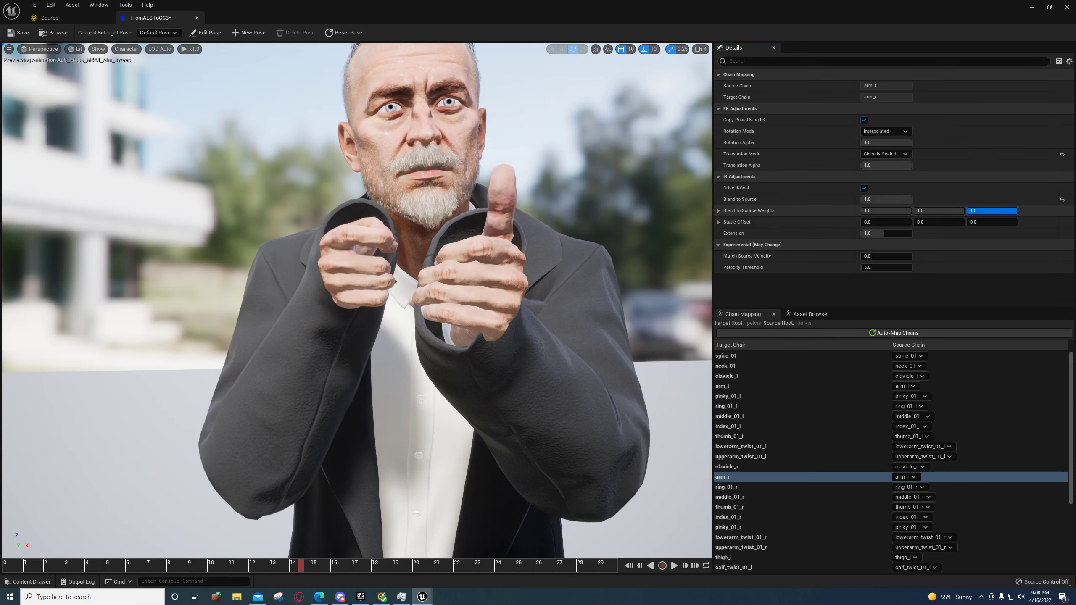
pyautogui.click(887, 156)
pyautogui.moveTo(891, 165); pyautogui.dragTo(853, 165)
pyautogui.click(888, 156)
pyautogui.click(883, 164)
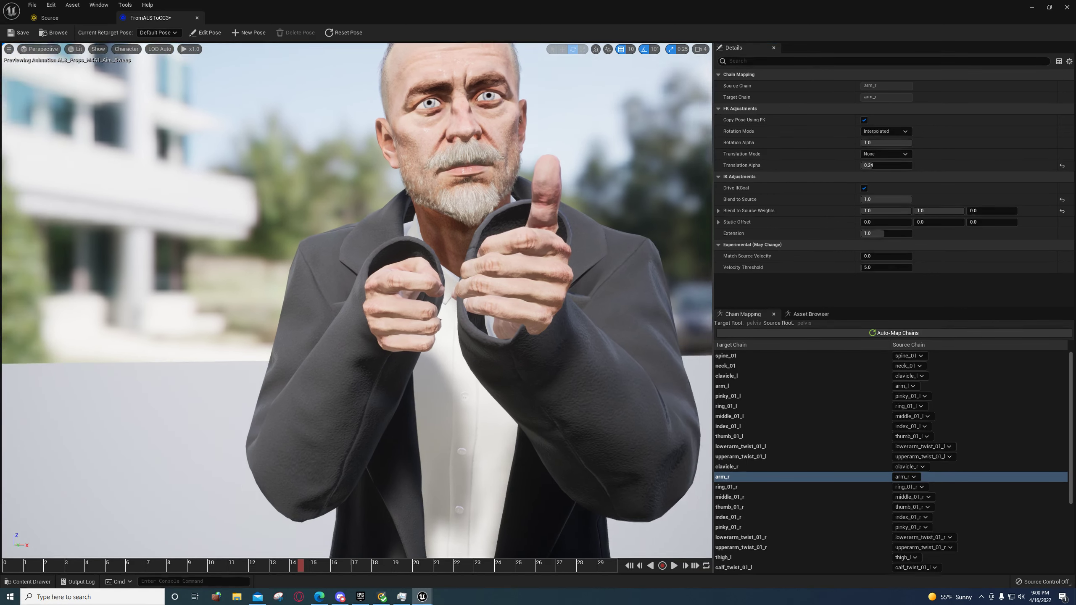
pyautogui.click(13, 34)
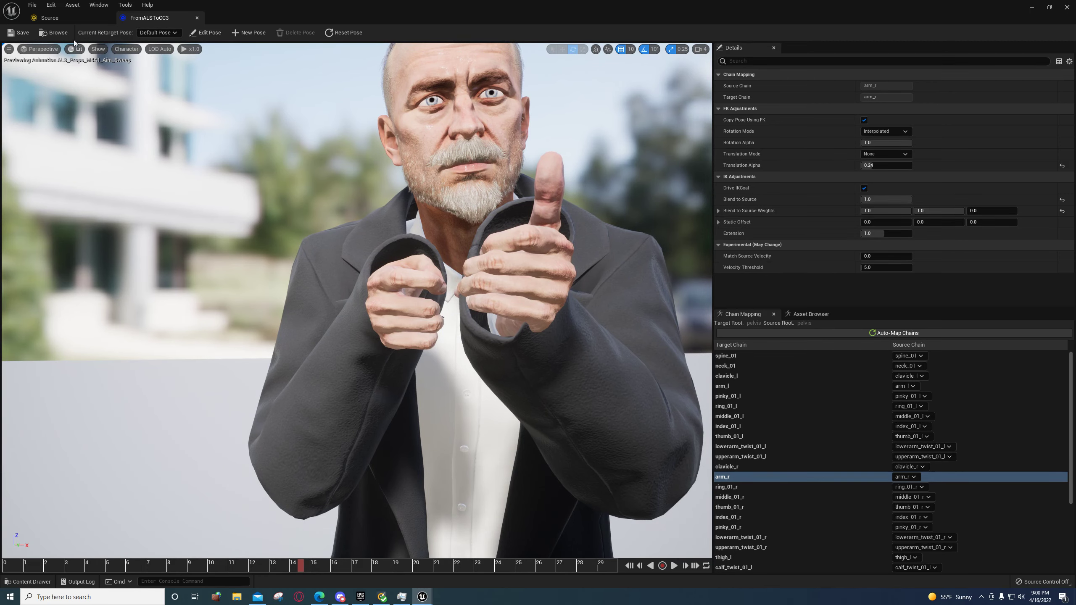
# Create an Animation Blueprint named AnimBP_CC3 in the Investigator folder, targeting the Investigator skeleton
pyautogui.click(1029, 9)
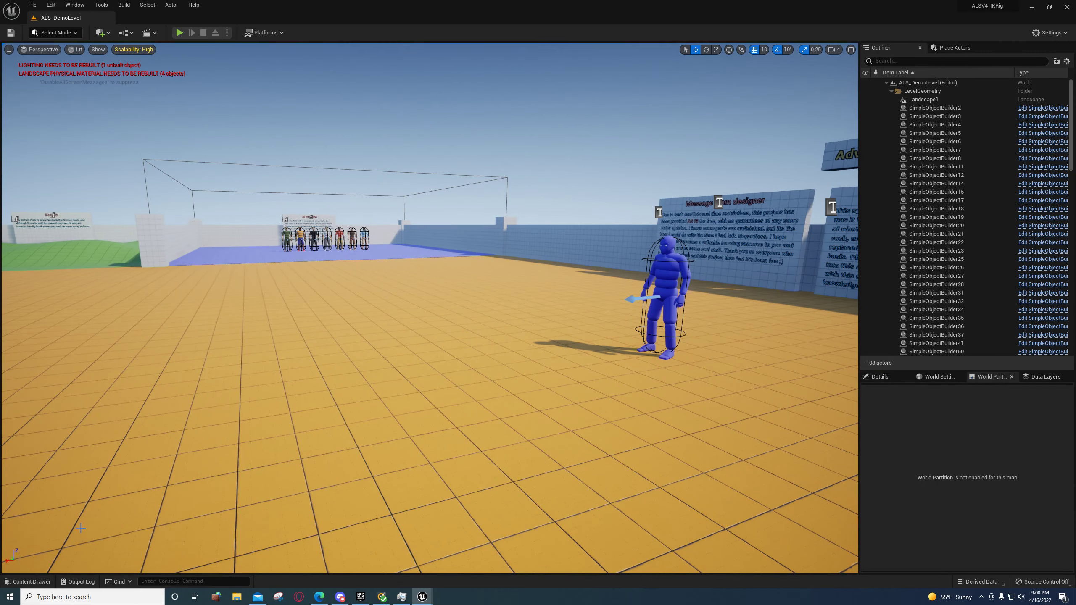
pyautogui.click(28, 581)
pyautogui.rightClick(622, 498)
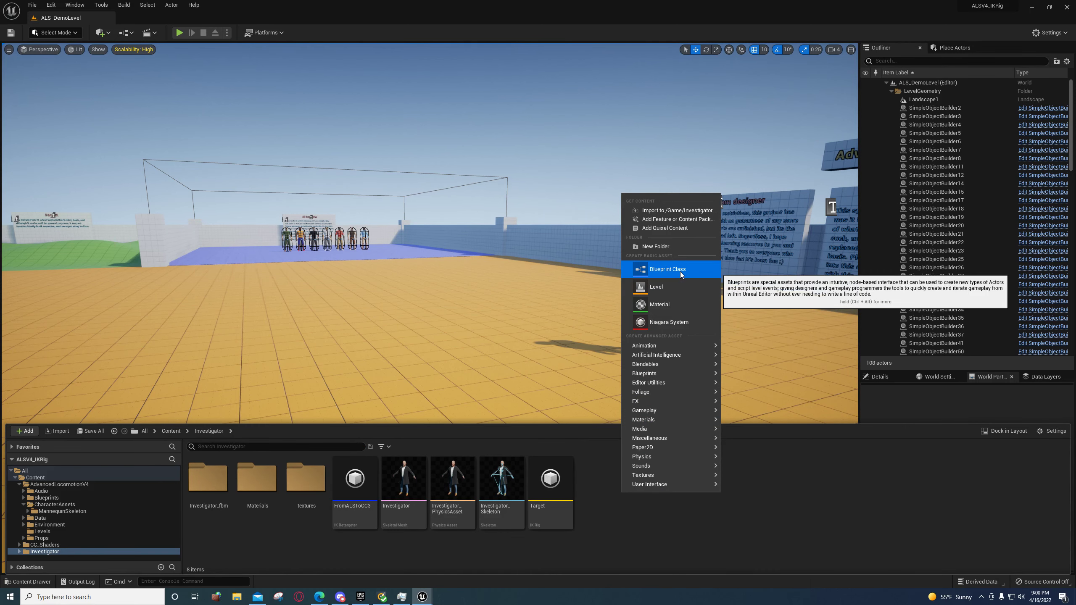
pyautogui.moveTo(691, 347)
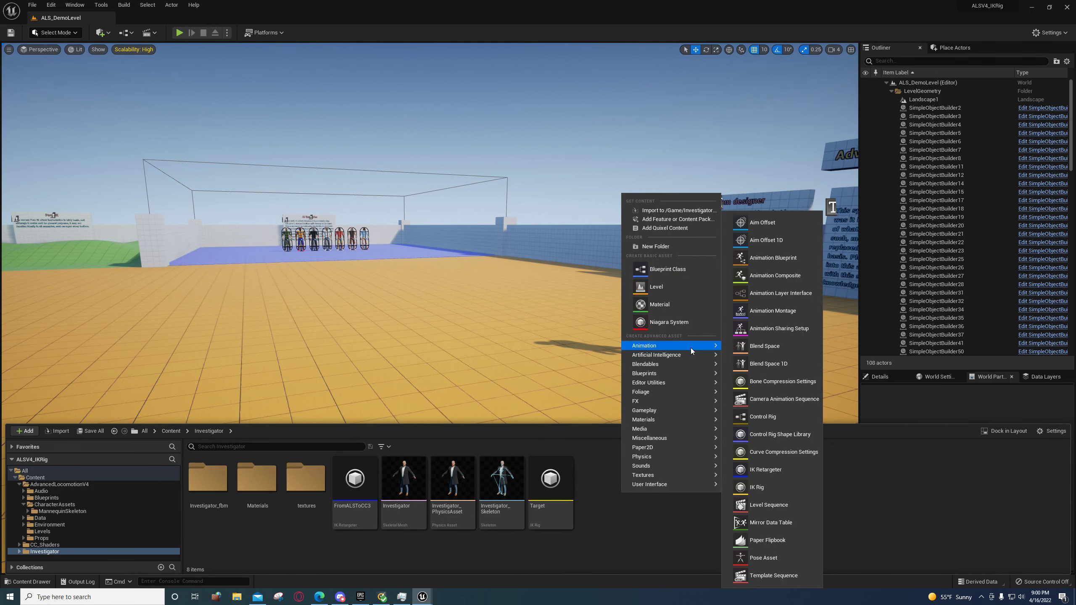
pyautogui.click(781, 259)
pyautogui.click(406, 195)
pyautogui.click(461, 298)
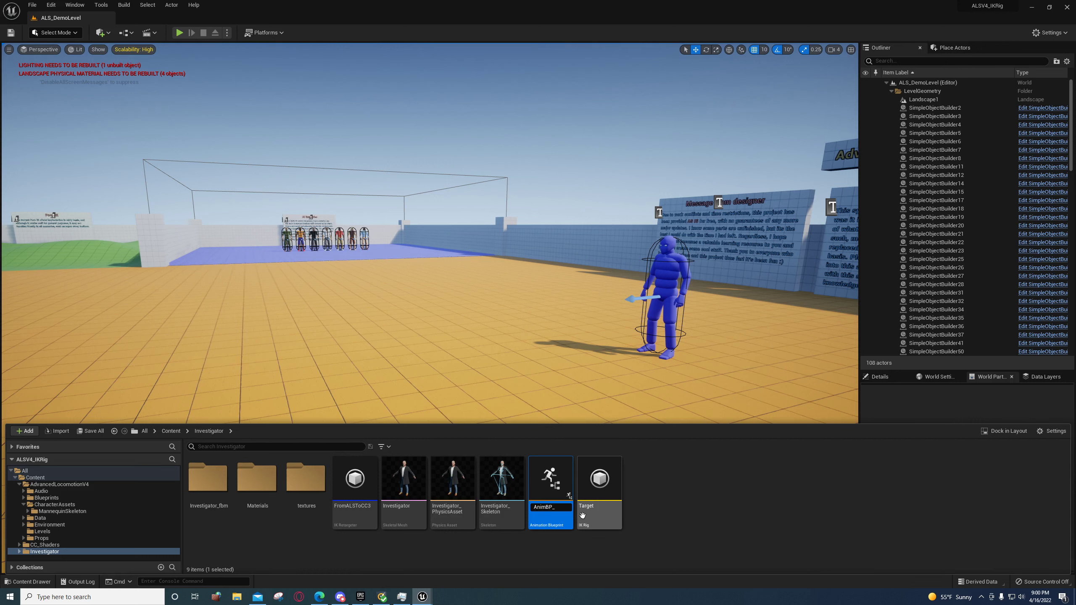
pyautogui.write('AnimBP_CC34')
pyautogui.press('Return')
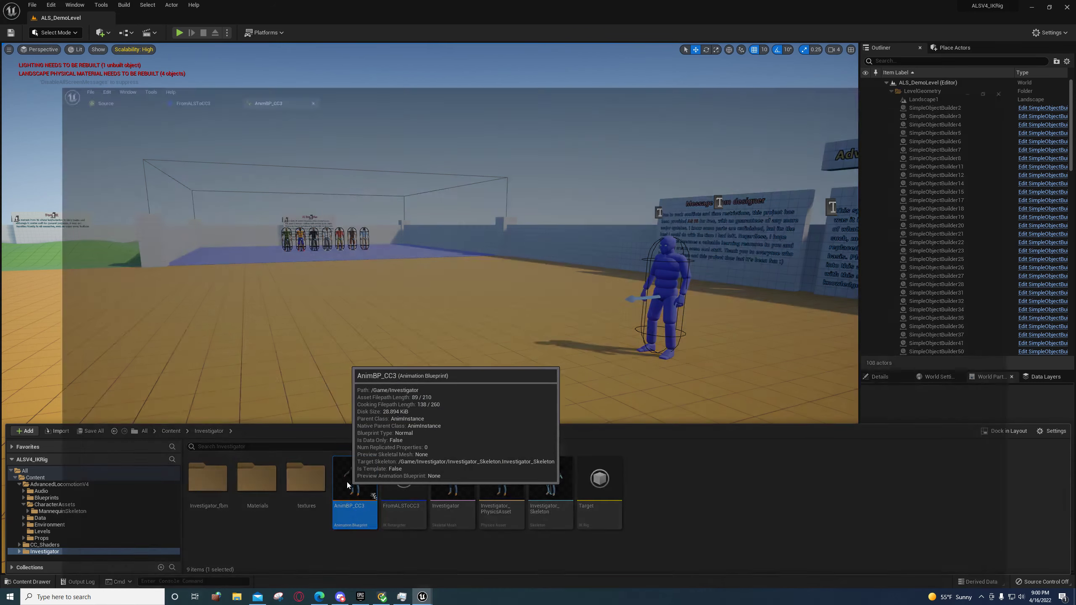
# Open AnimBP_CC3 and feed its Output Pose from a new Retarget Pose From Mesh node, aligned in a straight line
pyautogui.doubleClick(354, 492)
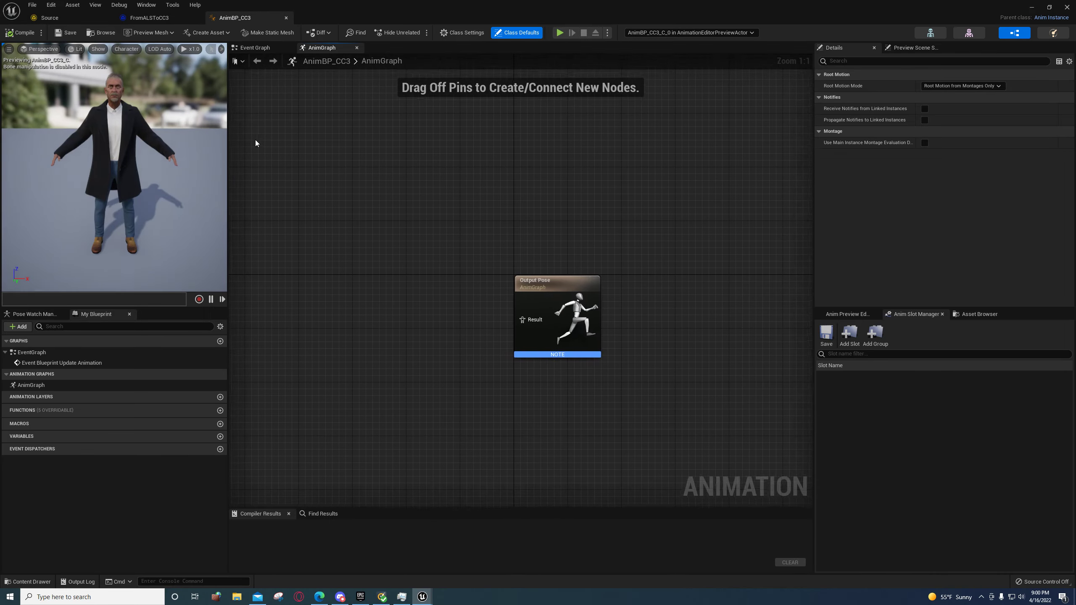
pyautogui.moveTo(605, 301); pyautogui.dragTo(533, 316)
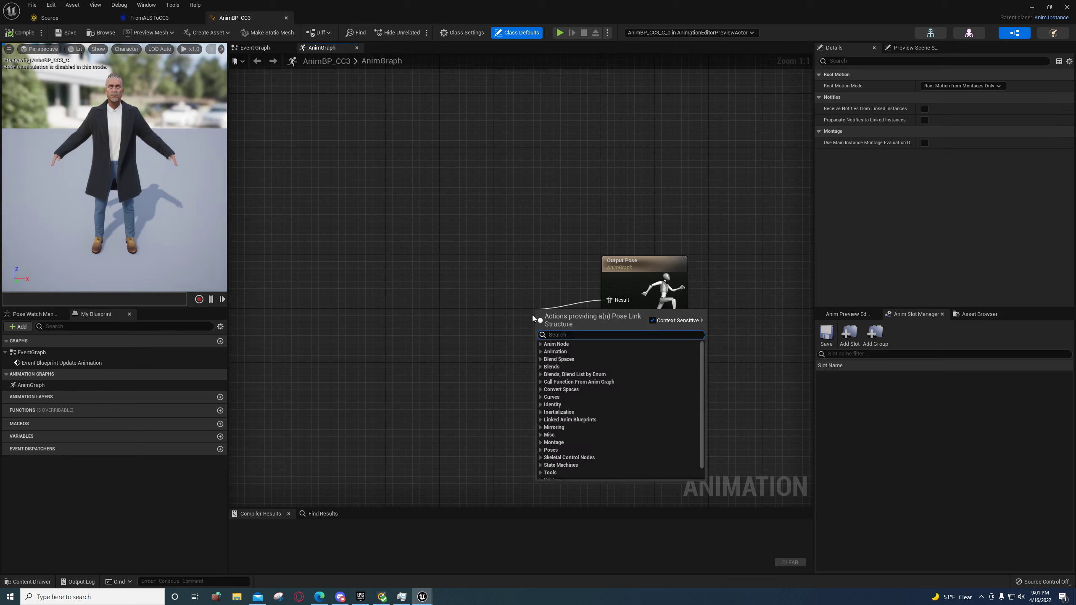
pyautogui.write('re')
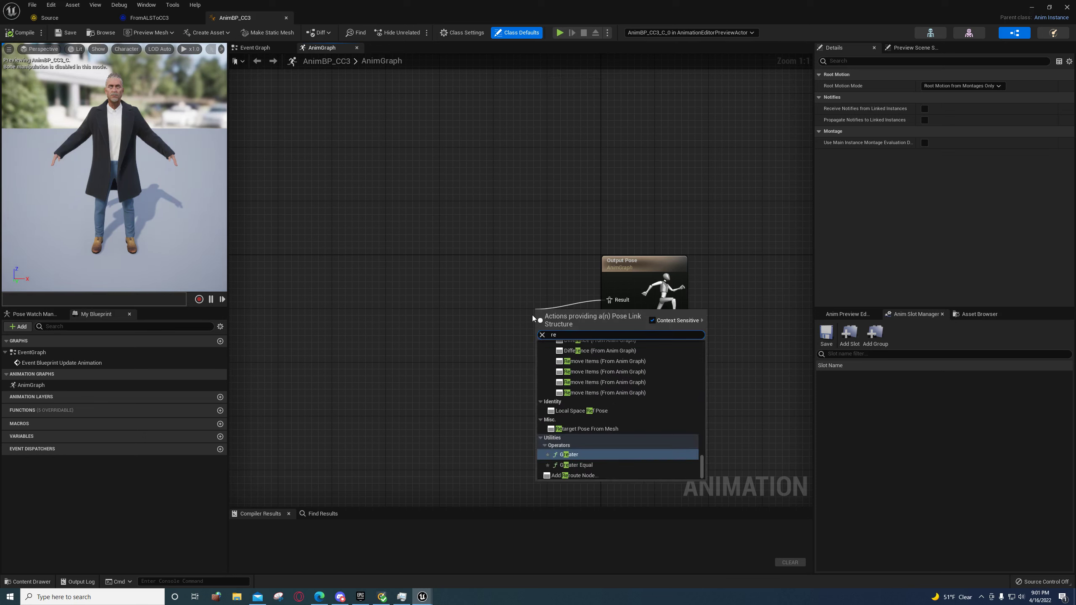
pyautogui.click(600, 429)
pyautogui.moveTo(579, 319); pyautogui.dragTo(516, 283)
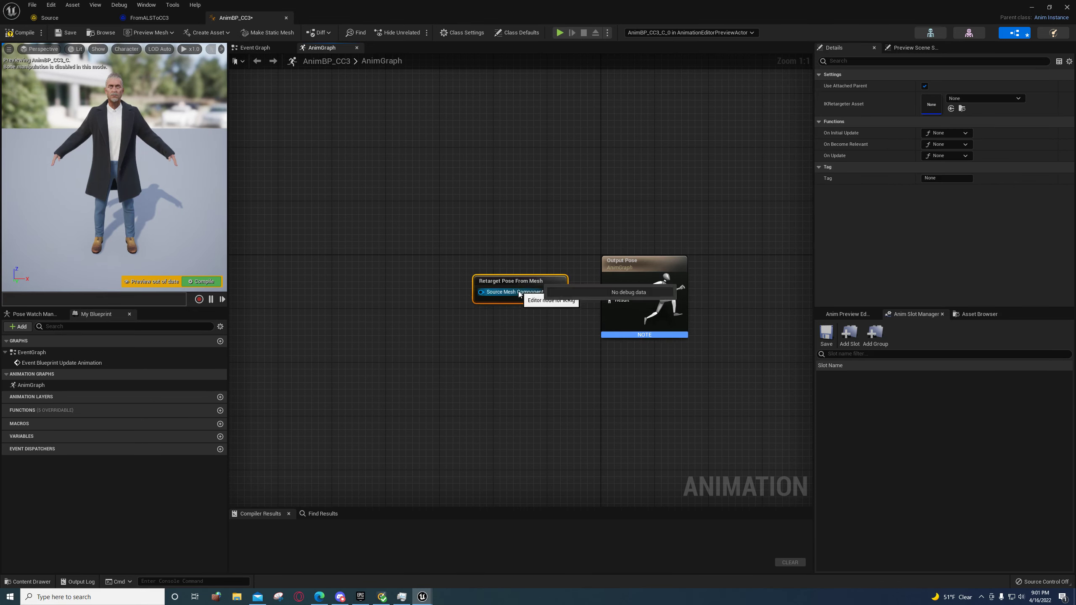
pyautogui.keyDown('ctrl'); pyautogui.click(630, 281); pyautogui.keyUp('ctrl')
pyautogui.press('q')
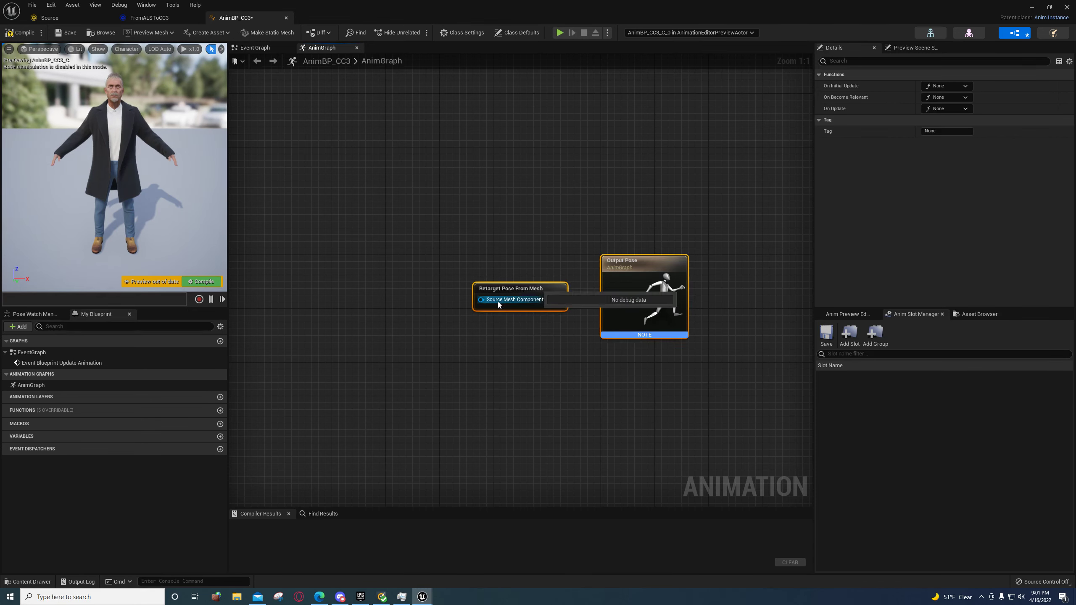
pyautogui.moveTo(498, 301); pyautogui.dragTo(529, 293, button='right')
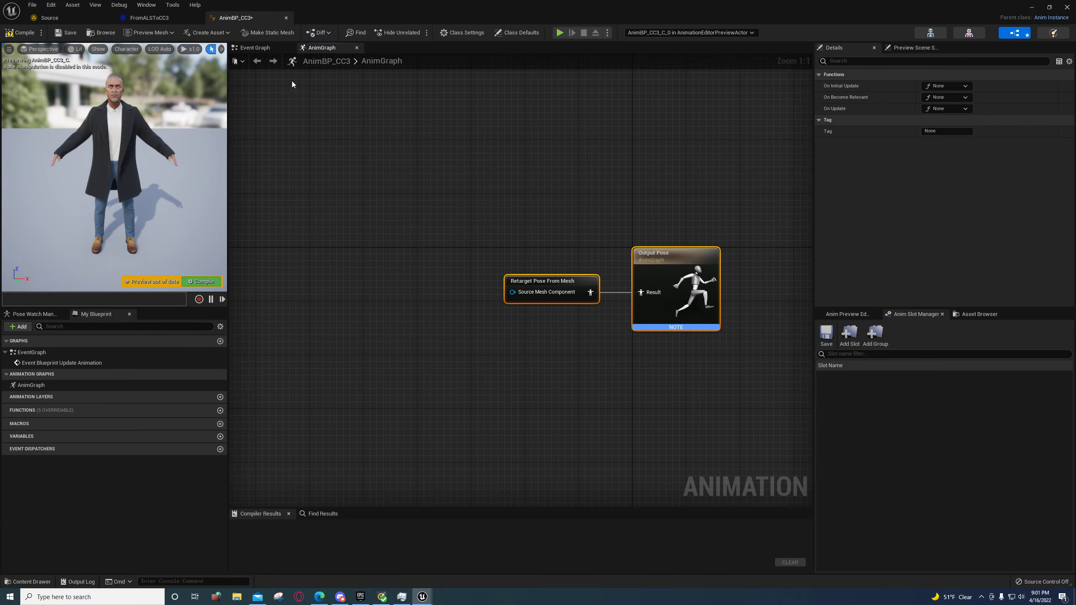
# Add an Event Blueprint Initialize Animation node to the Event Graph and place Try Get Pawn Owner beneath it
pyautogui.click(264, 48)
pyautogui.moveTo(394, 251); pyautogui.dragTo(418, 269, button='right')
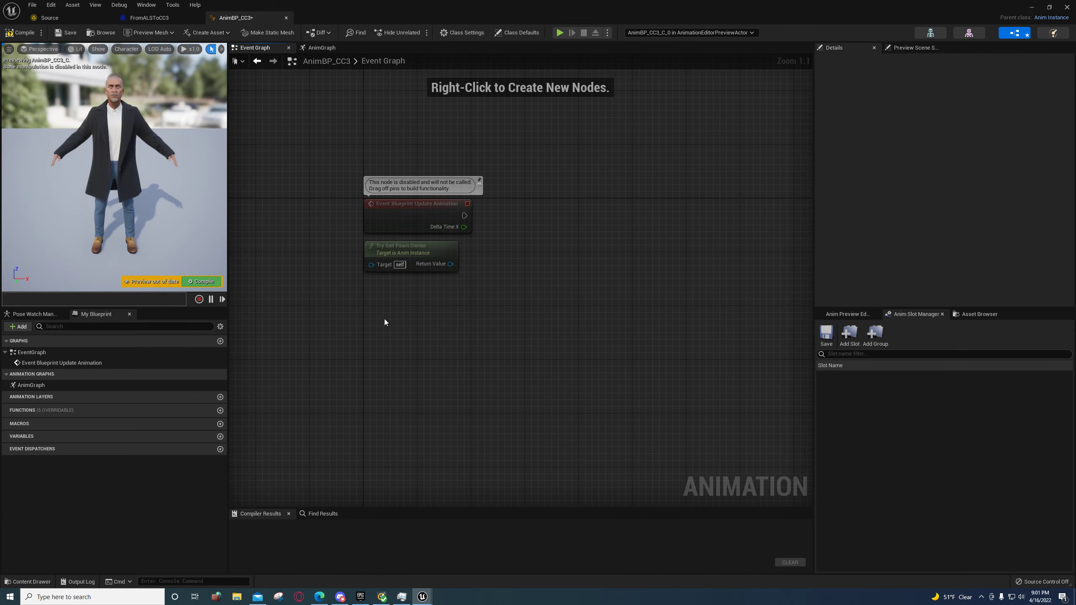
pyautogui.rightClick(384, 318)
pyautogui.write('inti')
pyautogui.press('BackSpace')
pyautogui.press('BackSpace')
pyautogui.write('itial')
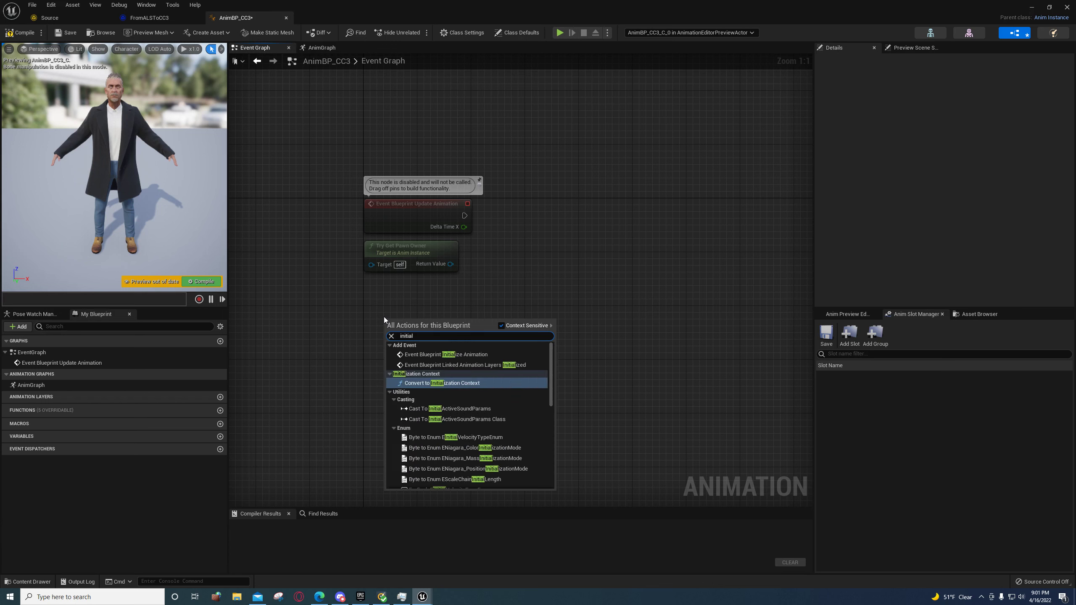
pyautogui.click(475, 354)
pyautogui.moveTo(433, 323); pyautogui.dragTo(424, 312)
pyautogui.moveTo(420, 257); pyautogui.dragTo(432, 353)
# Add a Cast To Character node on Try Get Pawn Owner's return value, executed by the Initialize Animation event
pyautogui.moveTo(526, 340); pyautogui.dragTo(519, 338)
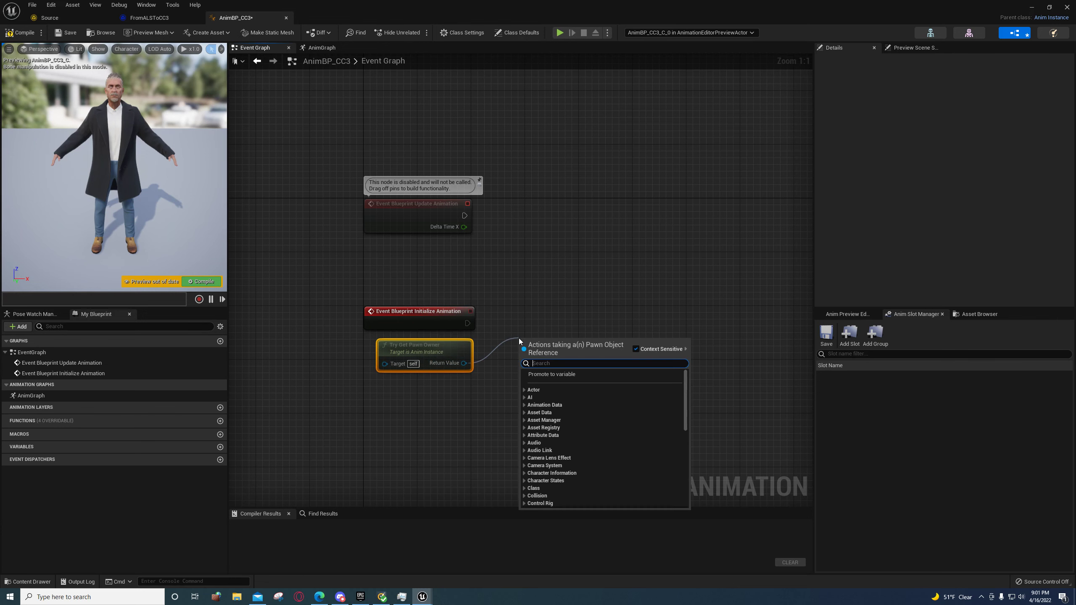
pyautogui.write('cast')
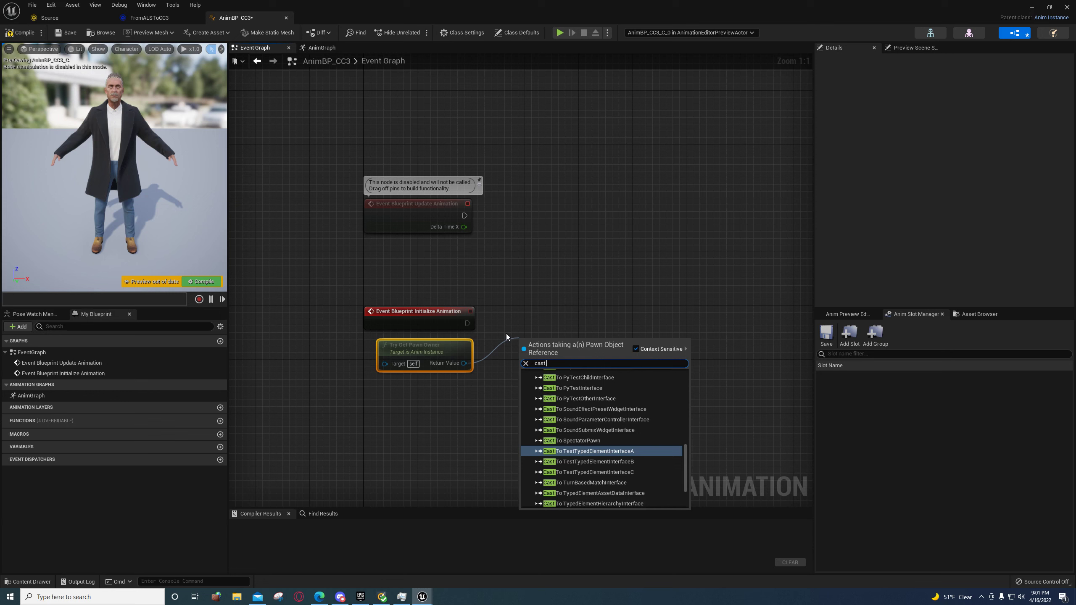
pyautogui.write(' to charac')
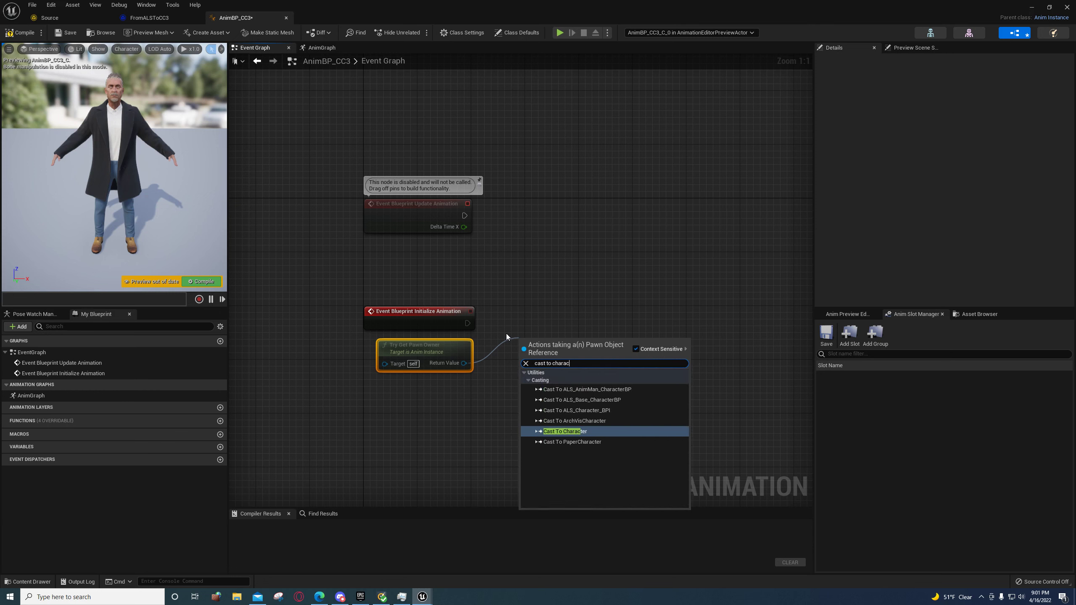
pyautogui.click(581, 431)
pyautogui.moveTo(564, 364); pyautogui.dragTo(513, 326)
pyautogui.moveTo(628, 333); pyautogui.dragTo(498, 301, button='right')
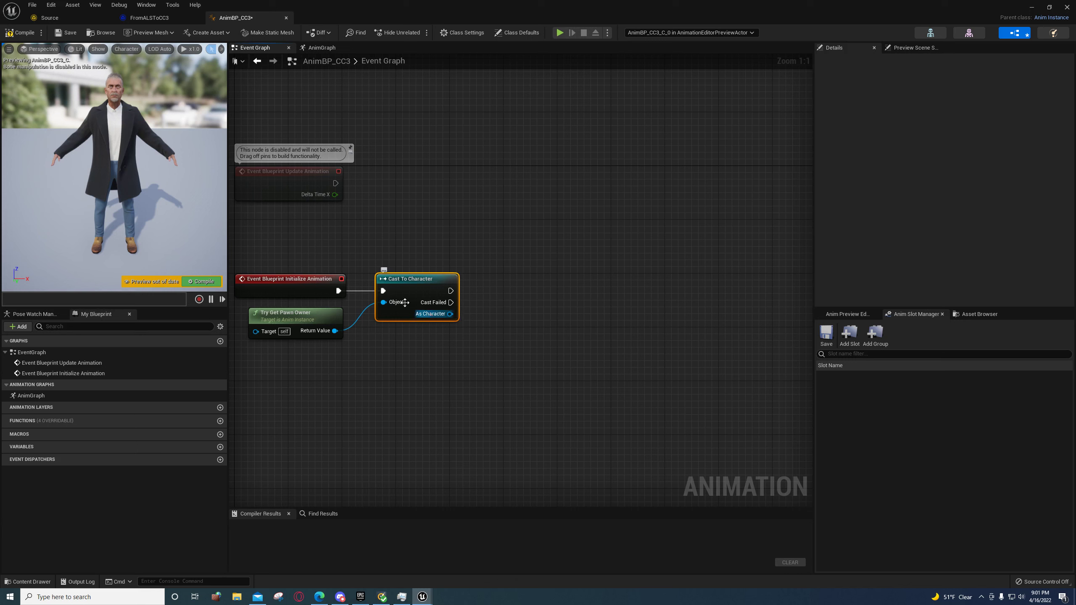
# Get the Mesh from the cast's As Character output and place the node just after Cast To Character
pyautogui.moveTo(449, 313); pyautogui.dragTo(530, 302)
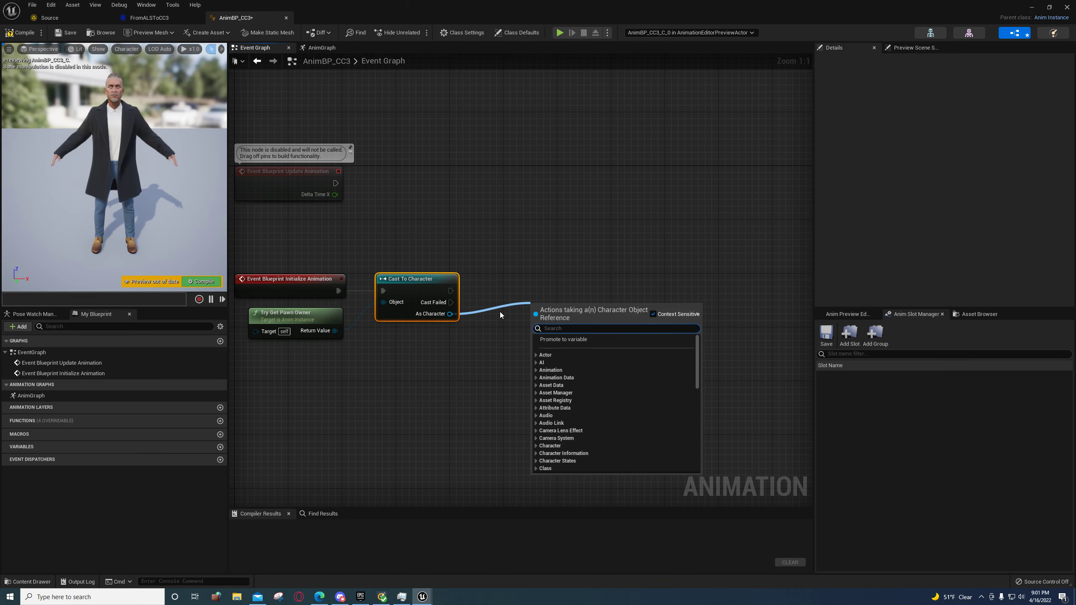
pyautogui.write('get mesh')
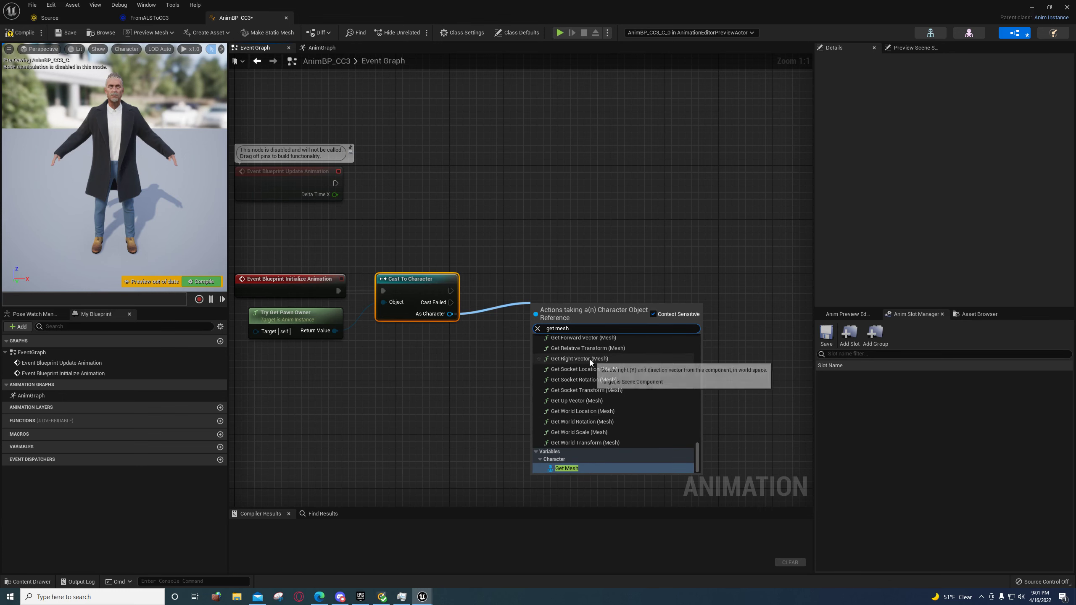
pyautogui.click(568, 472)
pyautogui.moveTo(566, 308); pyautogui.dragTo(526, 315)
pyautogui.moveTo(525, 345); pyautogui.dragTo(462, 348, button='right')
# Promote the Mesh output to a new variable named SourceMesh
pyautogui.moveTo(487, 317); pyautogui.dragTo(532, 299)
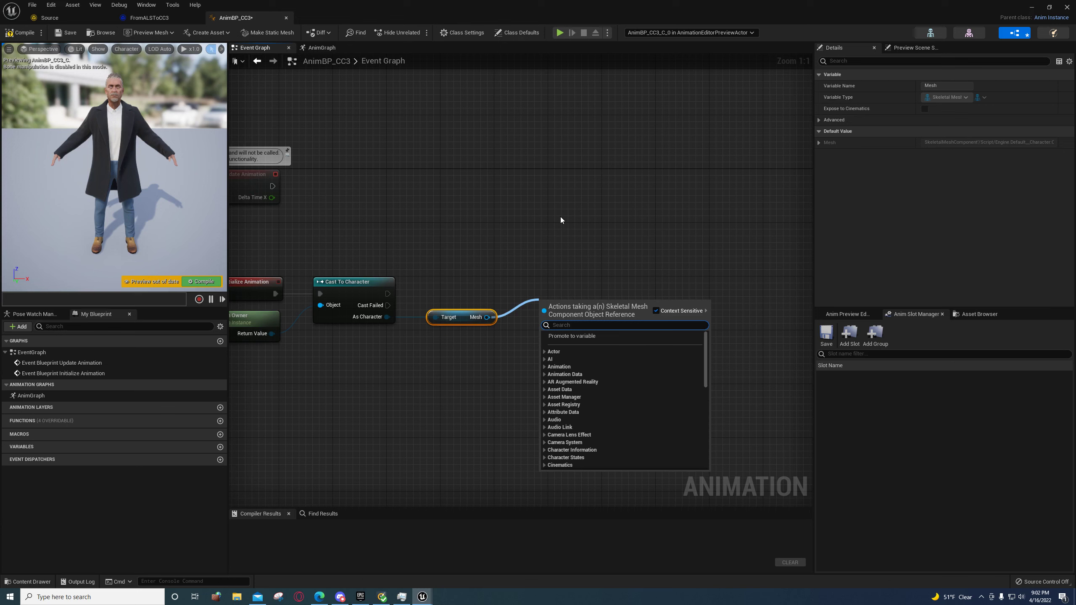
pyautogui.click(573, 336)
pyautogui.write('Sour')
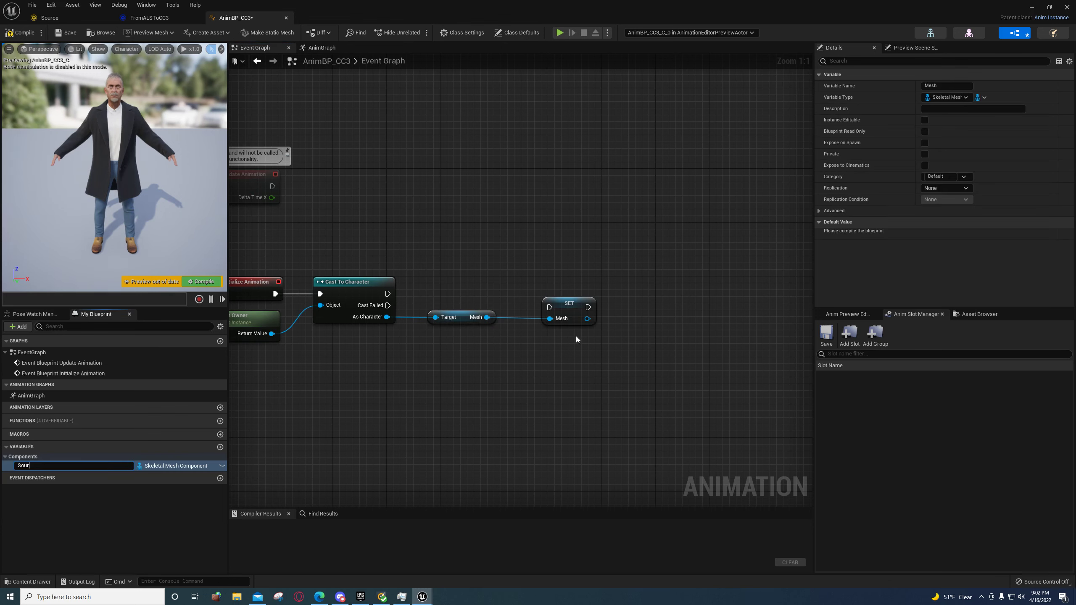
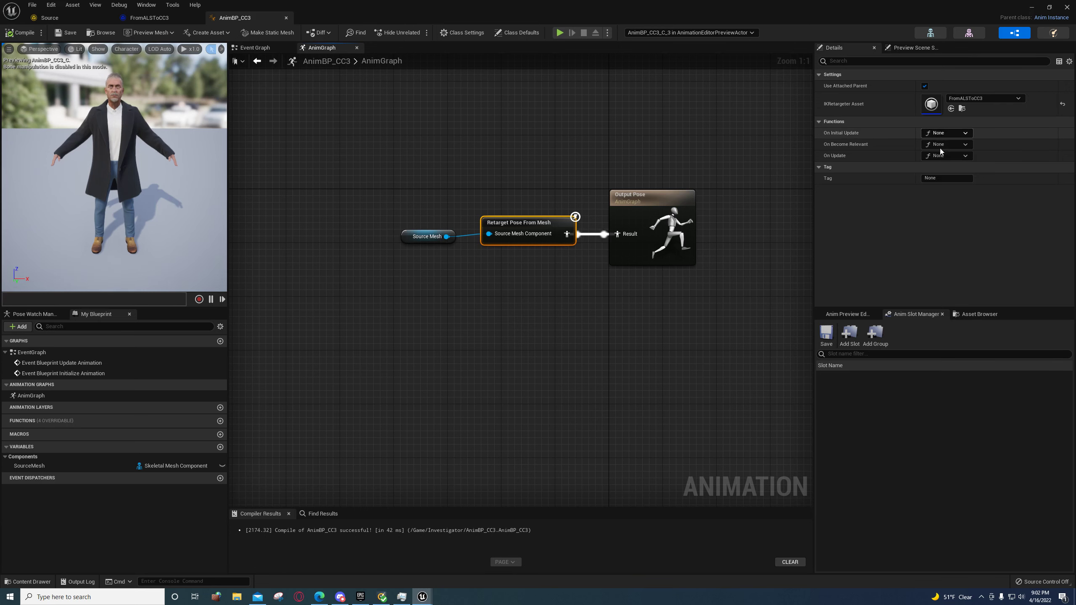
# Search the AnimGraph's available nodes for "retarget" and look through the matching entries
pyautogui.click(942, 145)
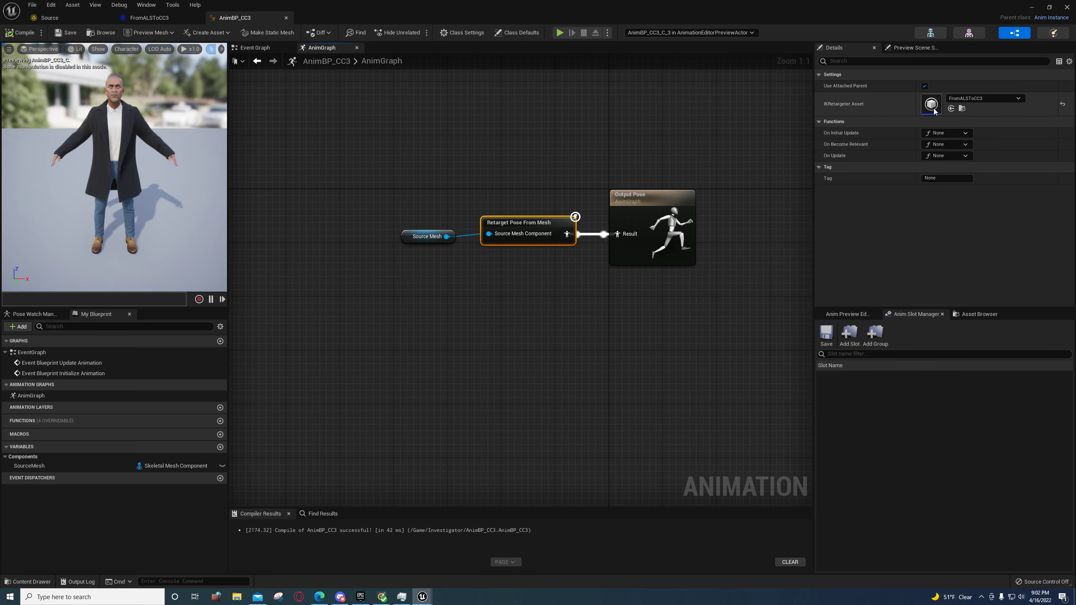
pyautogui.moveTo(493, 309); pyautogui.dragTo(508, 279, button='right')
pyautogui.rightClick(507, 279)
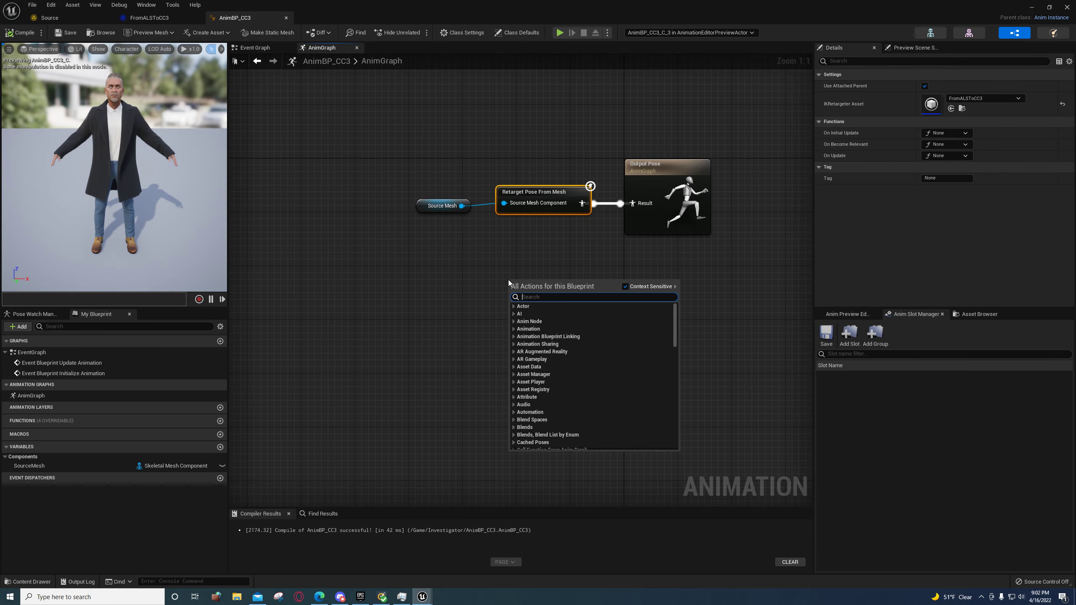
pyautogui.write('retarge')
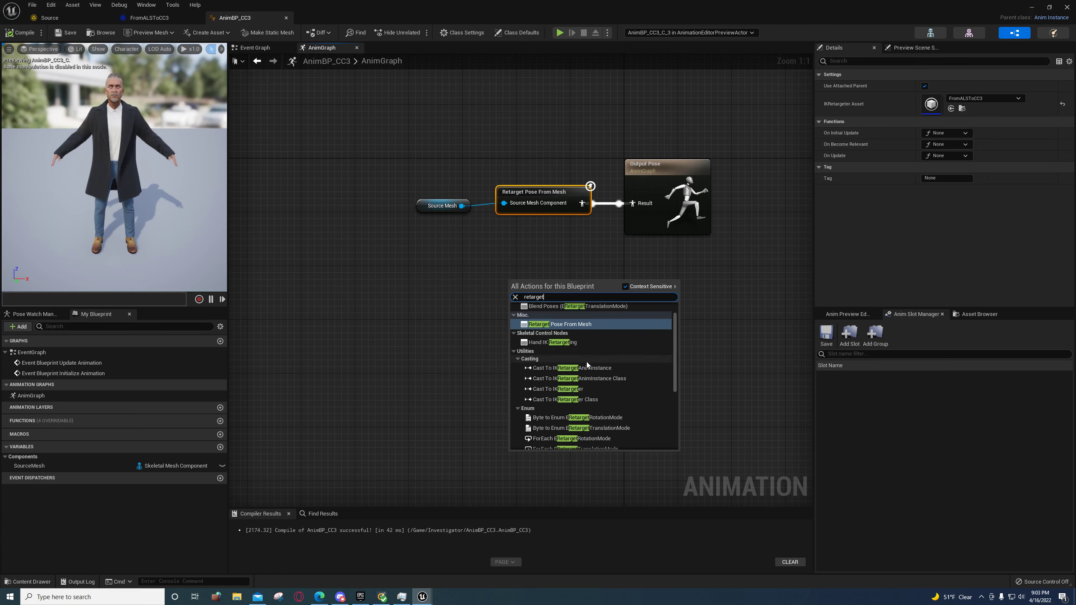
pyautogui.write('t')
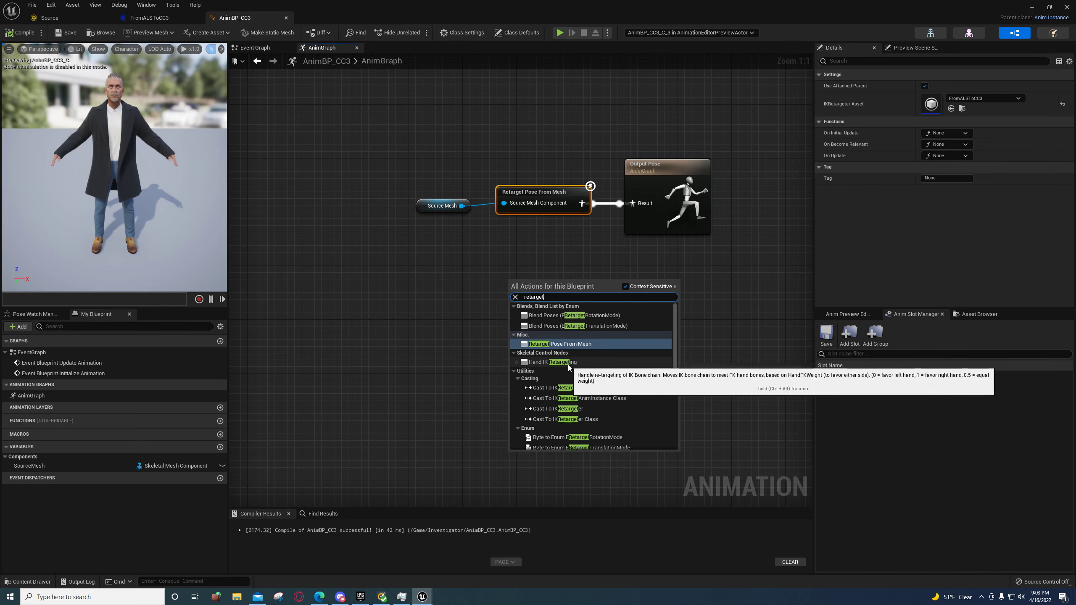
pyautogui.scroll(-3, 570, 365)
pyautogui.scroll(3, 582, 363)
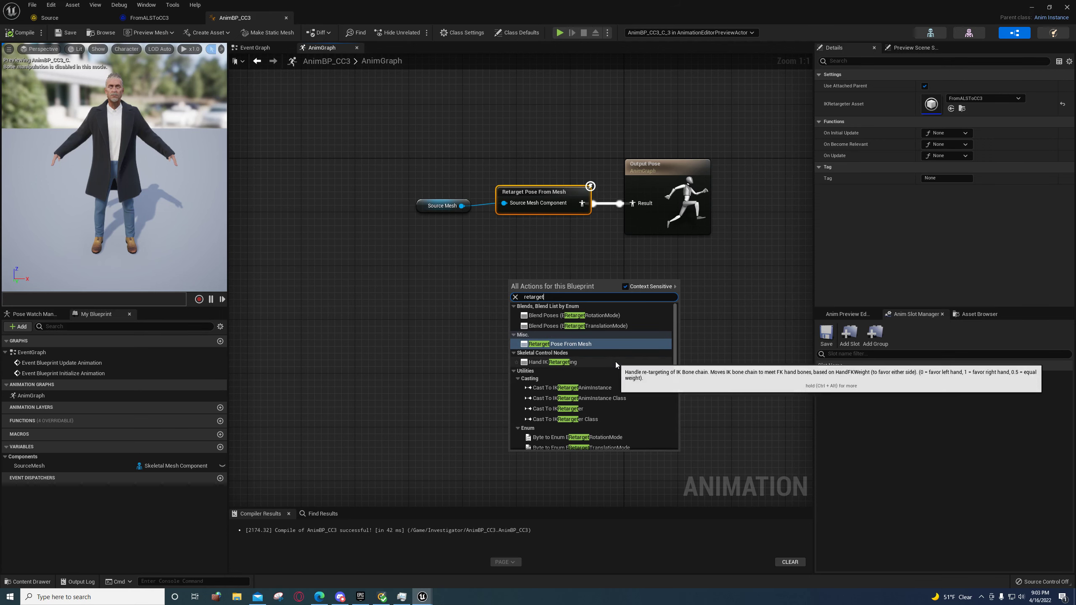
pyautogui.moveTo(487, 286); pyautogui.dragTo(570, 322, button='right')
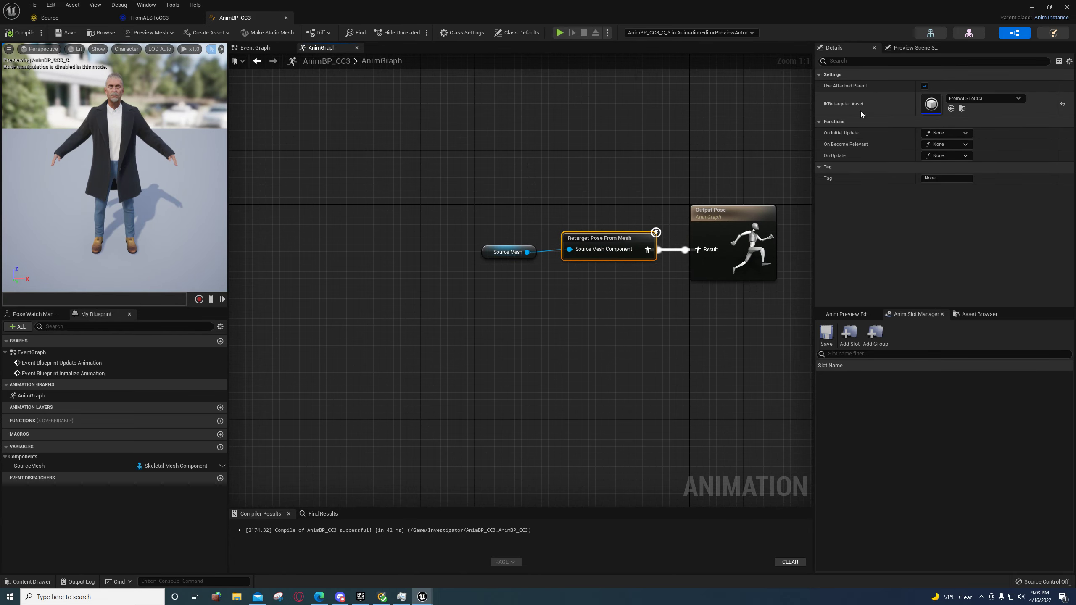
pyautogui.moveTo(499, 362); pyautogui.dragTo(419, 305, button='right')
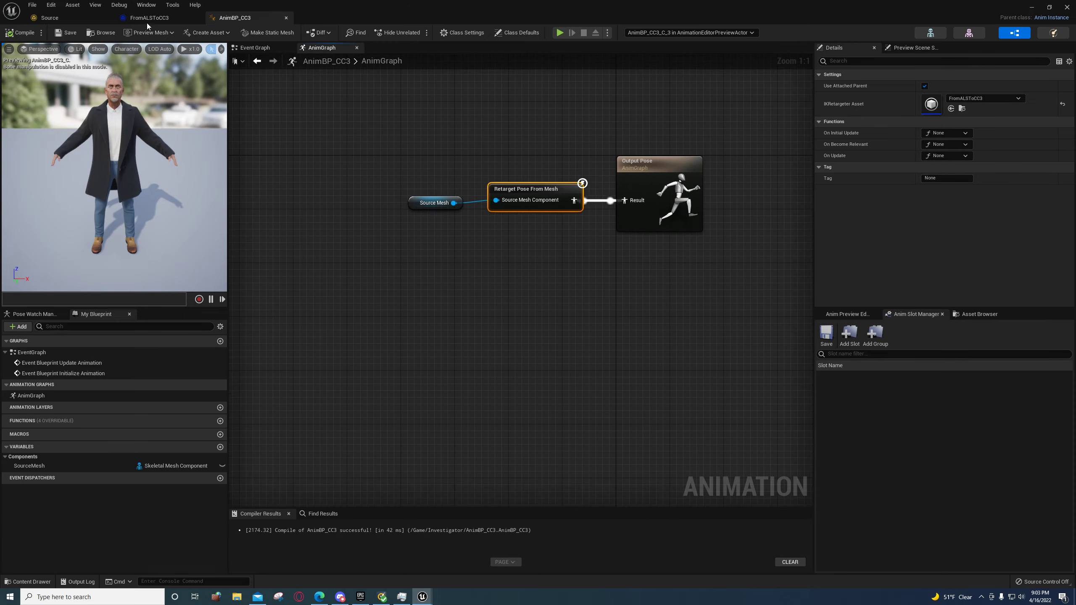
pyautogui.click(39, 21)
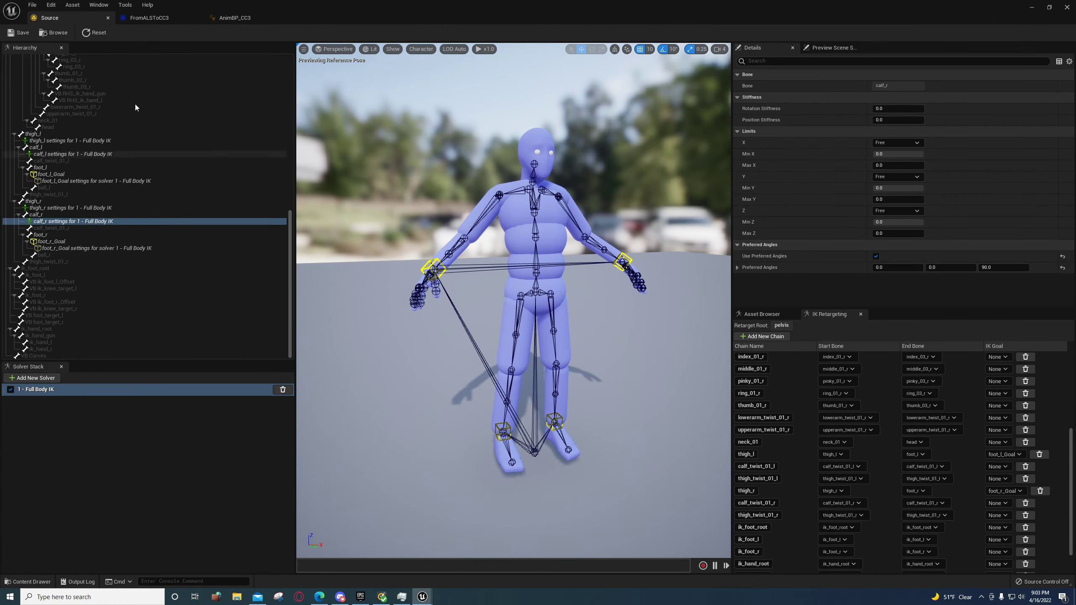
pyautogui.click(225, 20)
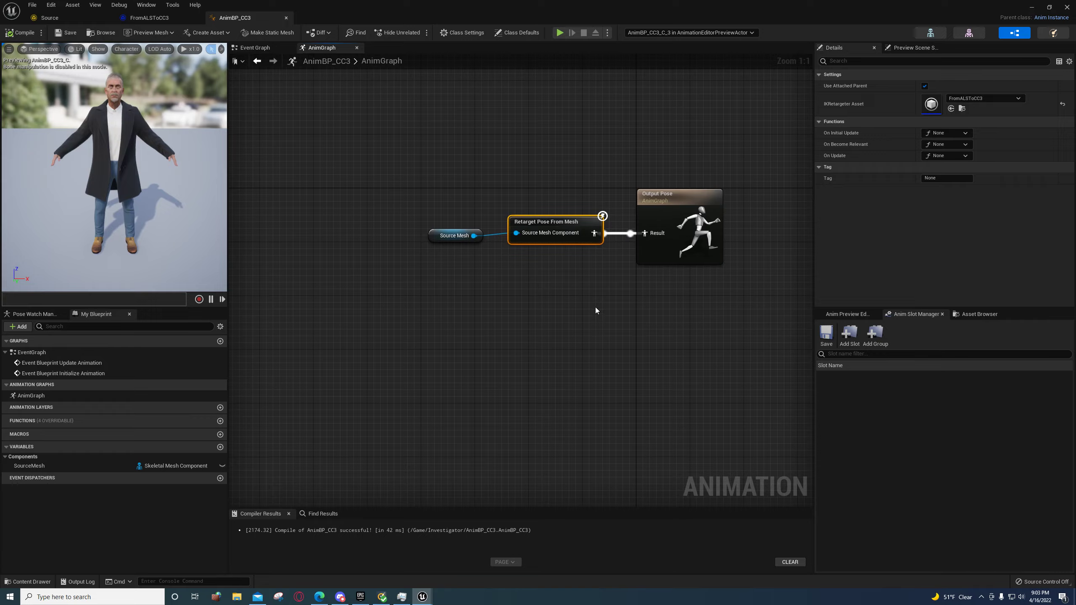
# Duplicate ALS_AnimMan_CharacterBP in the AdvancedLocomotionV4/Blueprints/CharacterLogic folder and name the copy ALS_CC3_CharacterBP
pyautogui.click(1032, 8)
pyautogui.moveTo(457, 320); pyautogui.dragTo(238, 493, button='right')
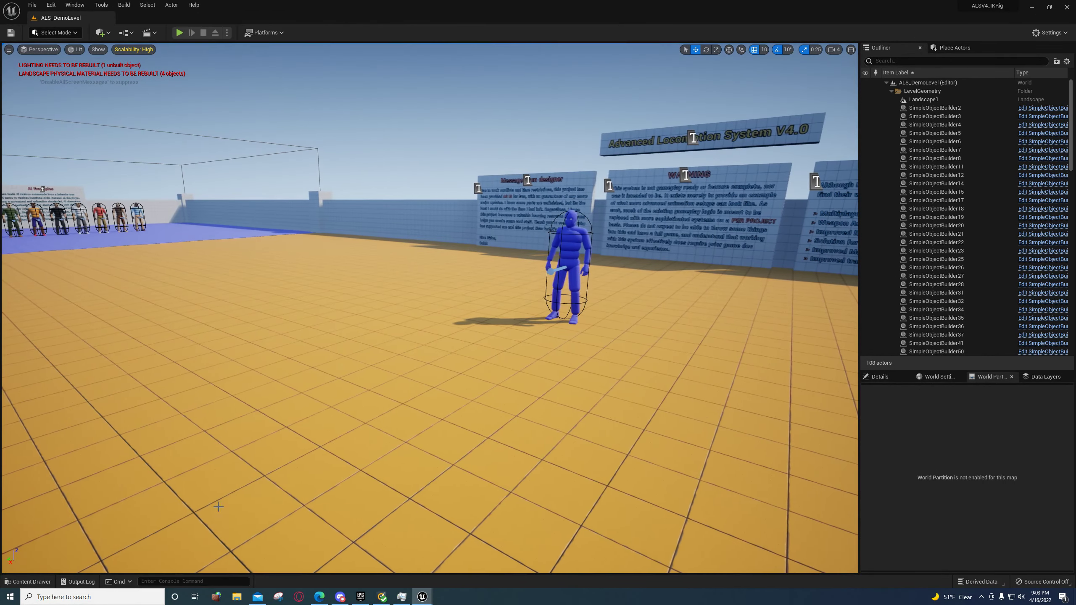
pyautogui.click(28, 581)
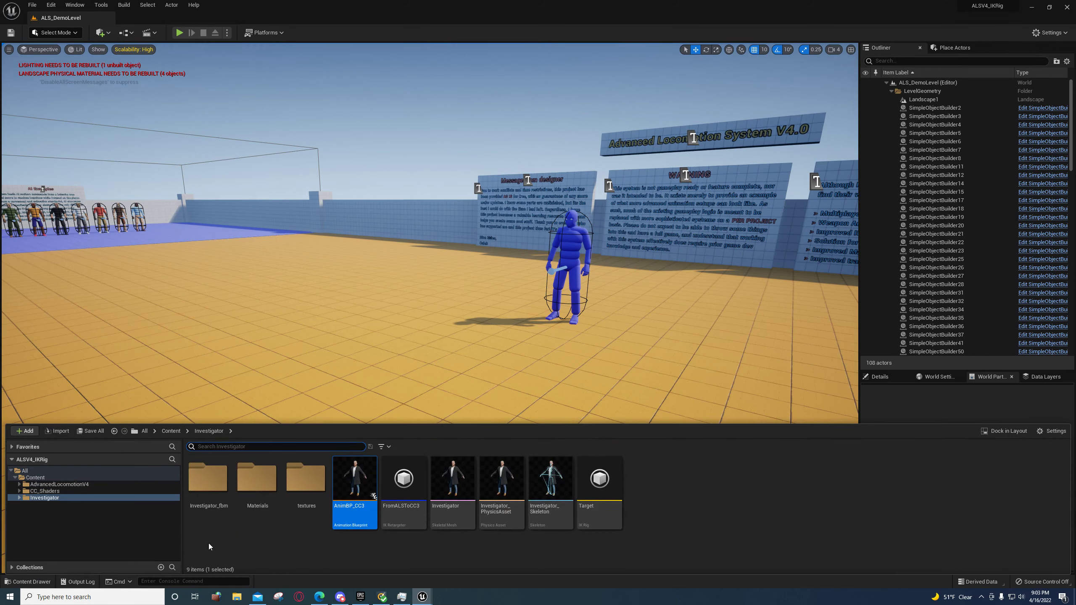
pyautogui.click(59, 484)
pyautogui.doubleClick(257, 491)
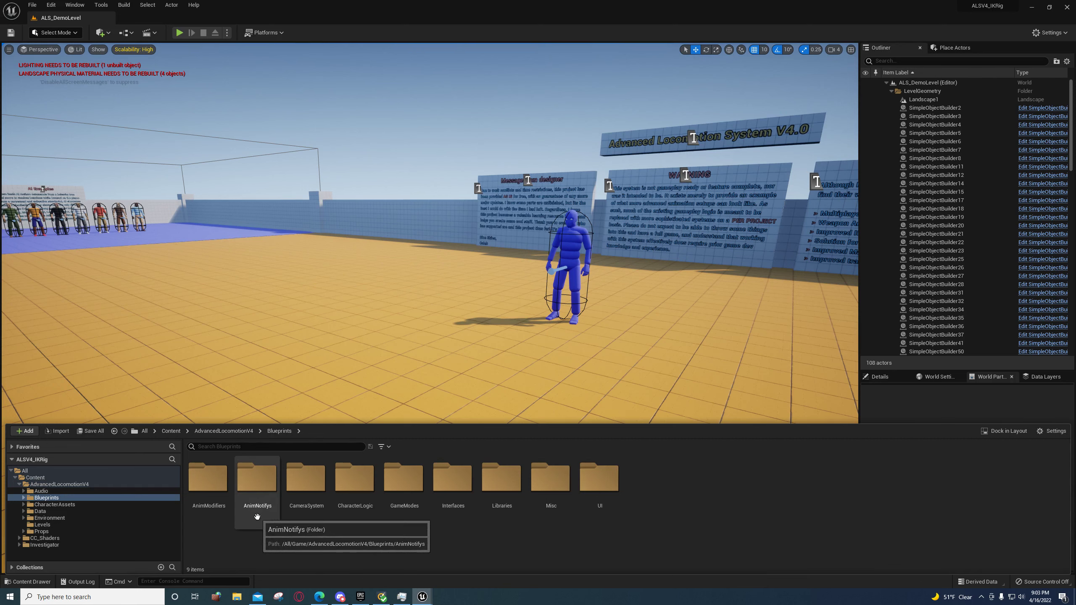
pyautogui.doubleClick(354, 484)
pyautogui.click(258, 484)
pyautogui.rightClick(267, 484)
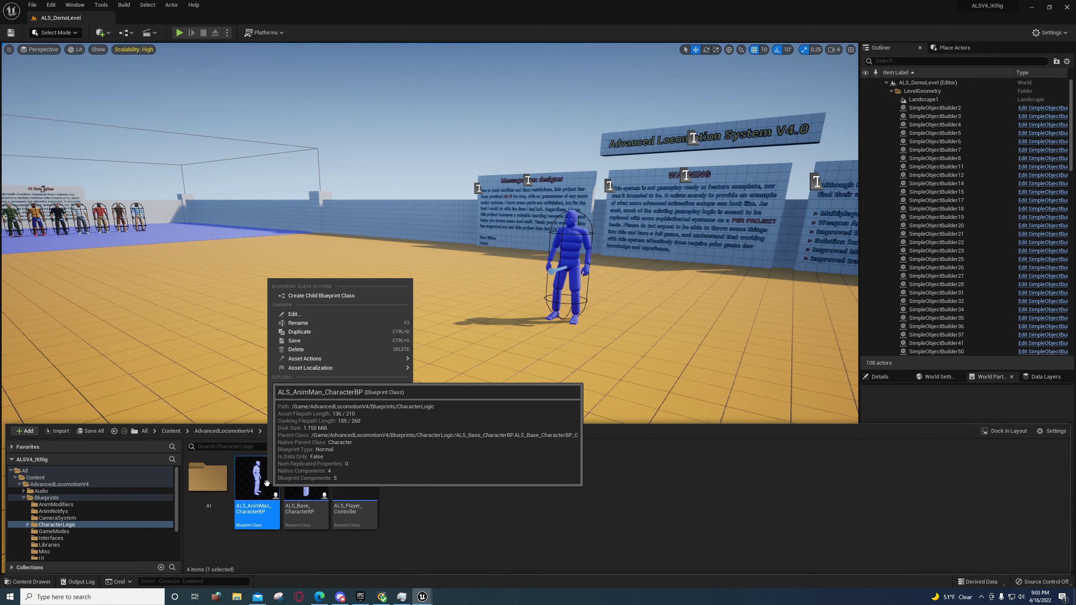
pyautogui.click(337, 332)
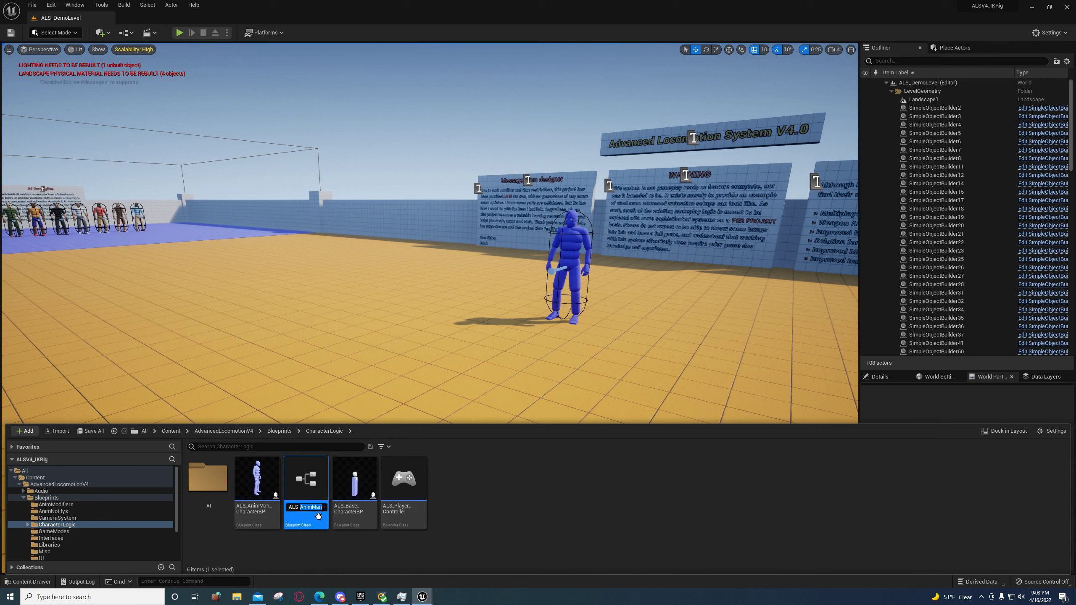
pyautogui.press('Return')
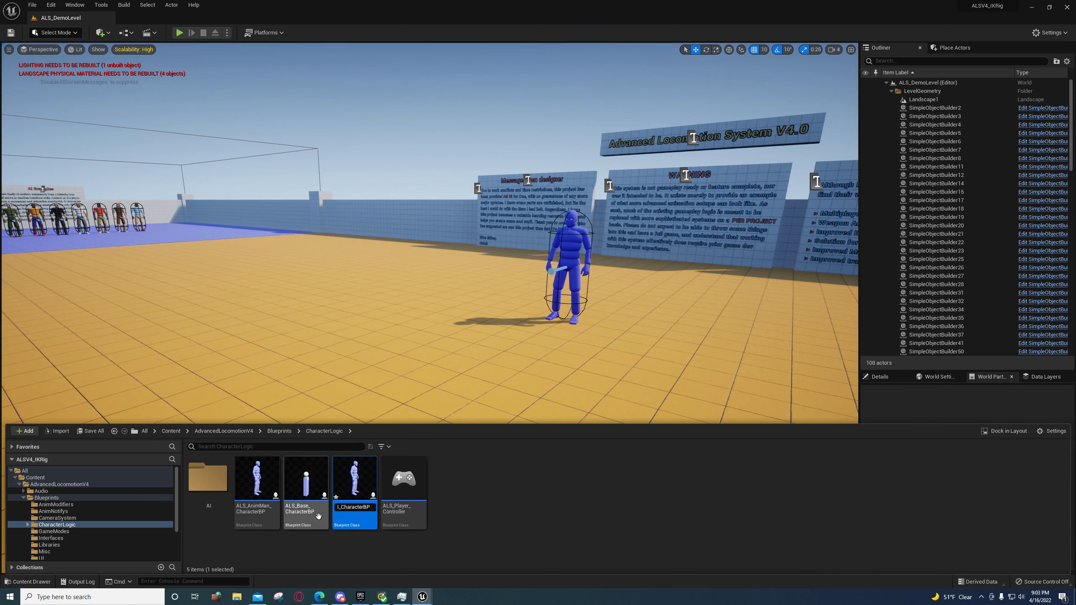
# Place ALS_CC3_CharacterBP in the level beside the existing mannequin, and open the blueprint with its Mesh component selected
pyautogui.moveTo(352, 478)
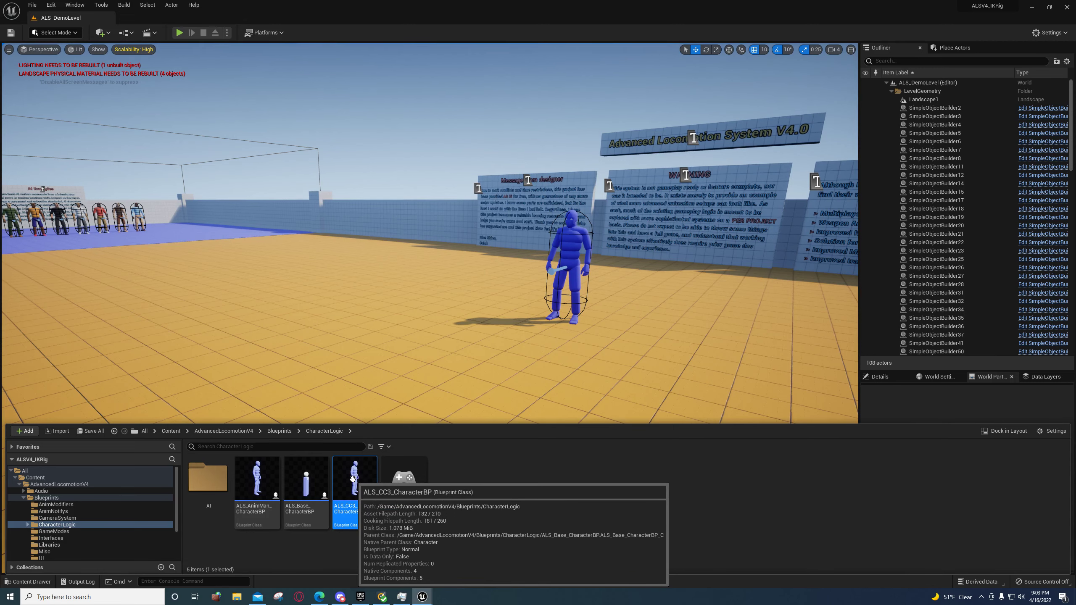
pyautogui.moveTo(352, 478); pyautogui.dragTo(445, 305)
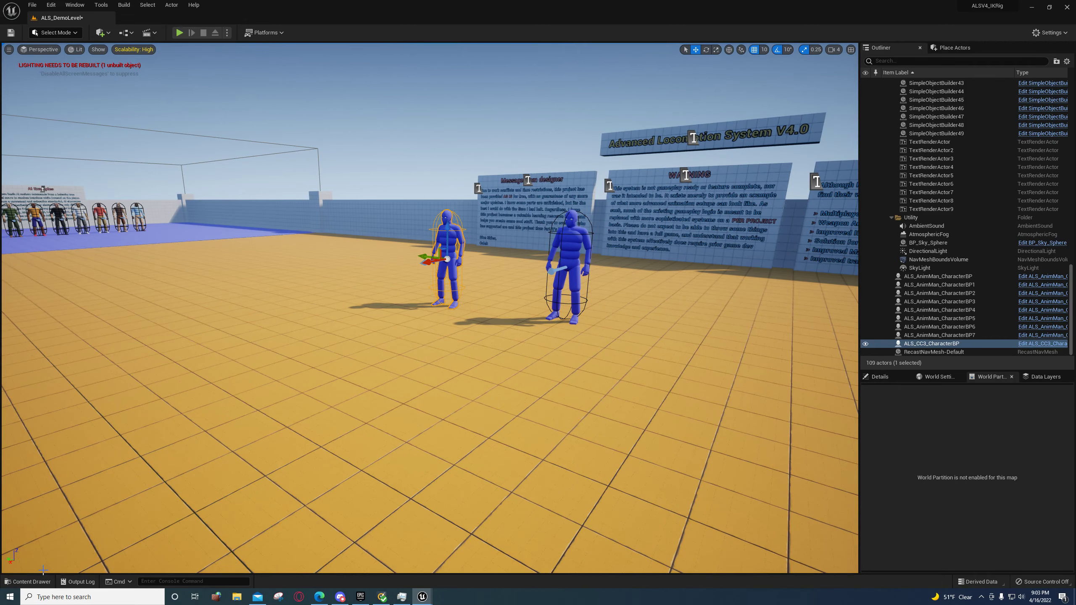
pyautogui.click(28, 581)
pyautogui.doubleClick(352, 515)
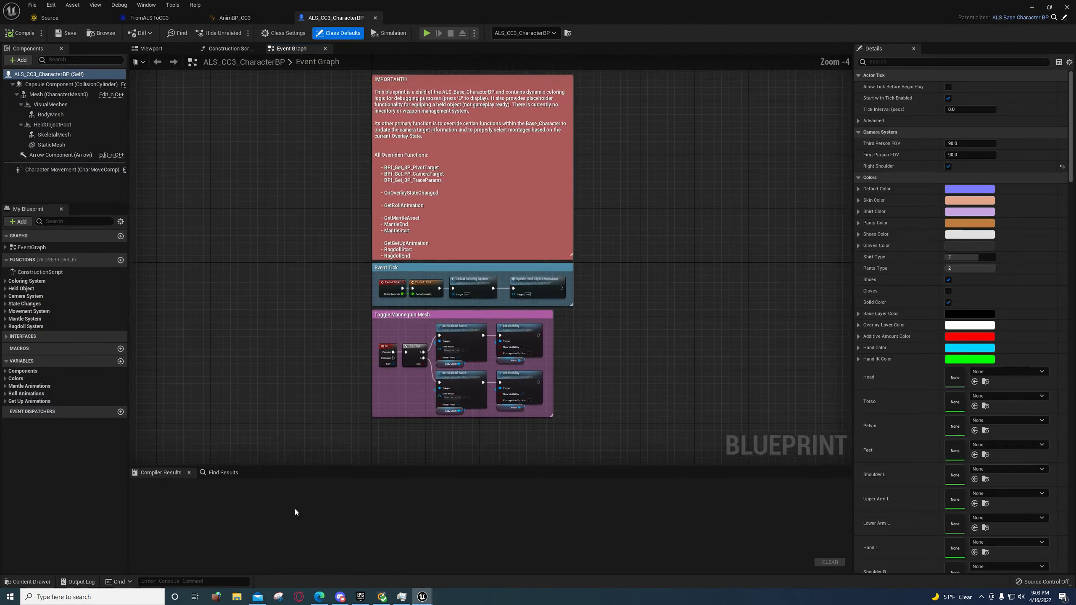
pyautogui.click(49, 95)
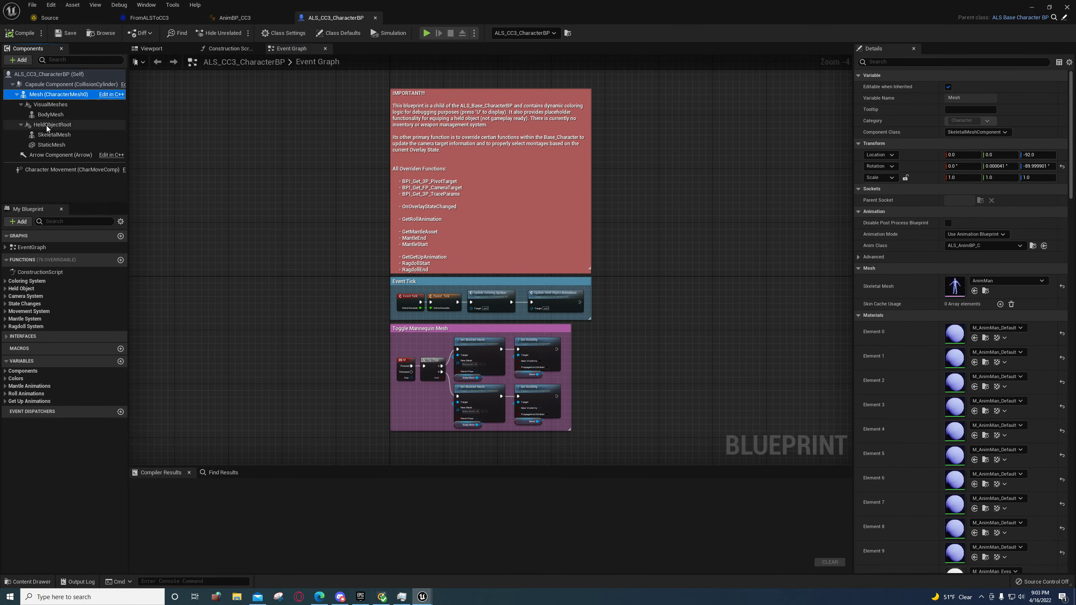
# Delete the Update Coloring System node, link Parent: Tick directly to Update Held Object Animations, and compile
pyautogui.click(478, 301)
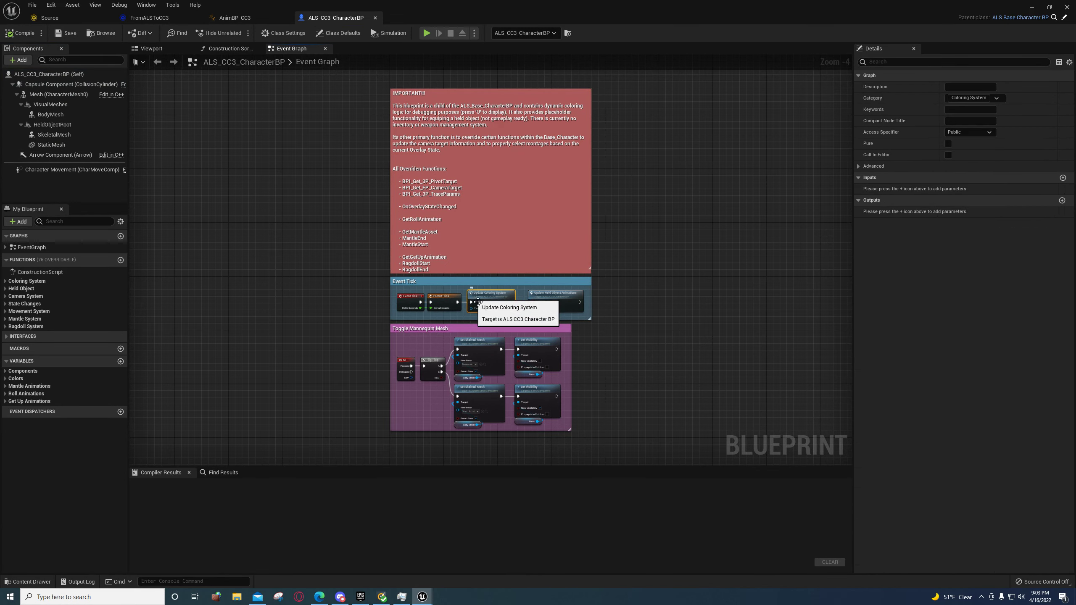
pyautogui.scroll(4, 477, 301)
pyautogui.press('Delete')
pyautogui.moveTo(417, 291); pyautogui.dragTo(535, 291)
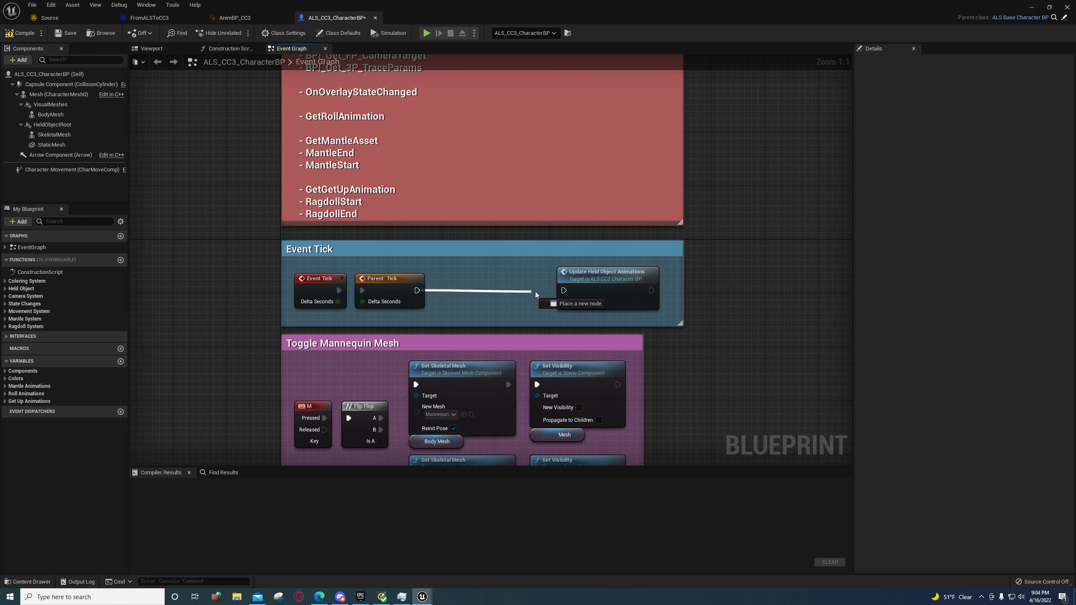
pyautogui.moveTo(432, 309); pyautogui.dragTo(354, 257, button='right')
pyautogui.click(19, 33)
# In the Construction Script, break the execution link from Parent: Construction Script to Set Master Pose Component and compile
pyautogui.click(229, 48)
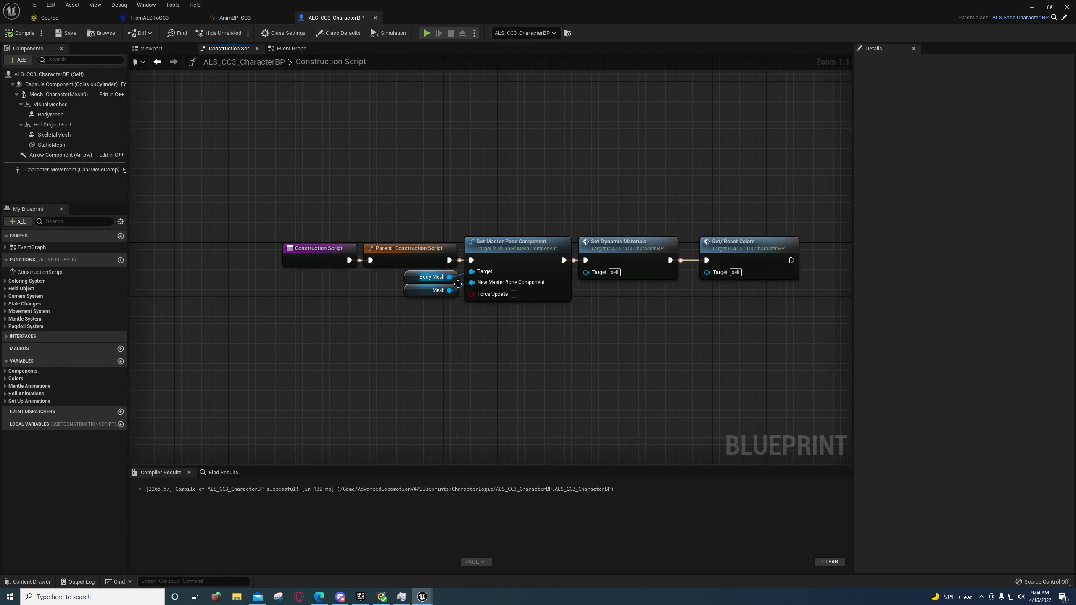
pyautogui.rightClick(449, 261)
pyautogui.click(468, 283)
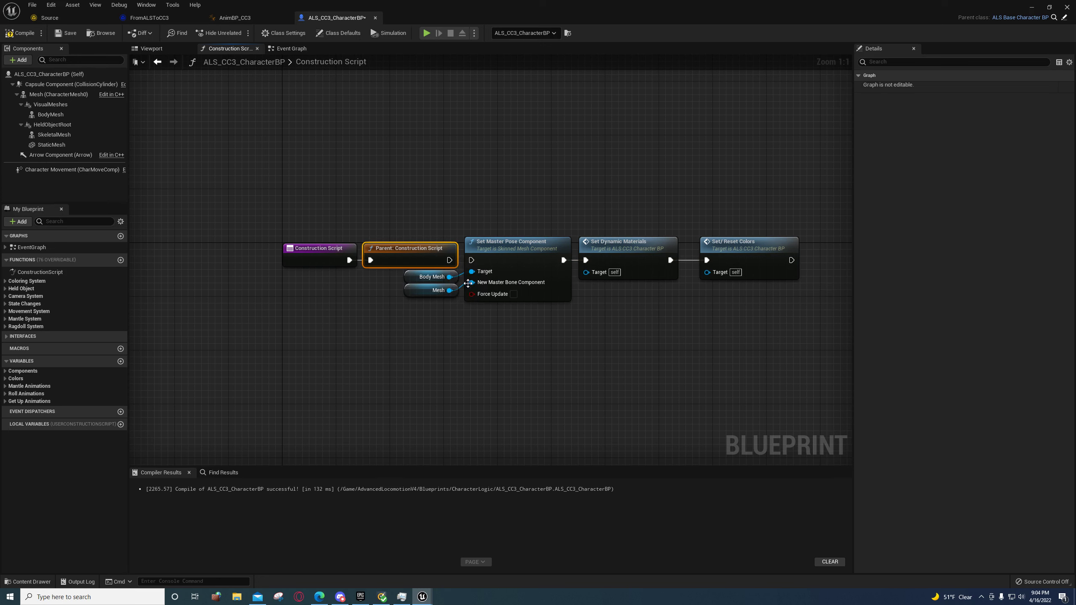
pyautogui.rightClick(450, 260)
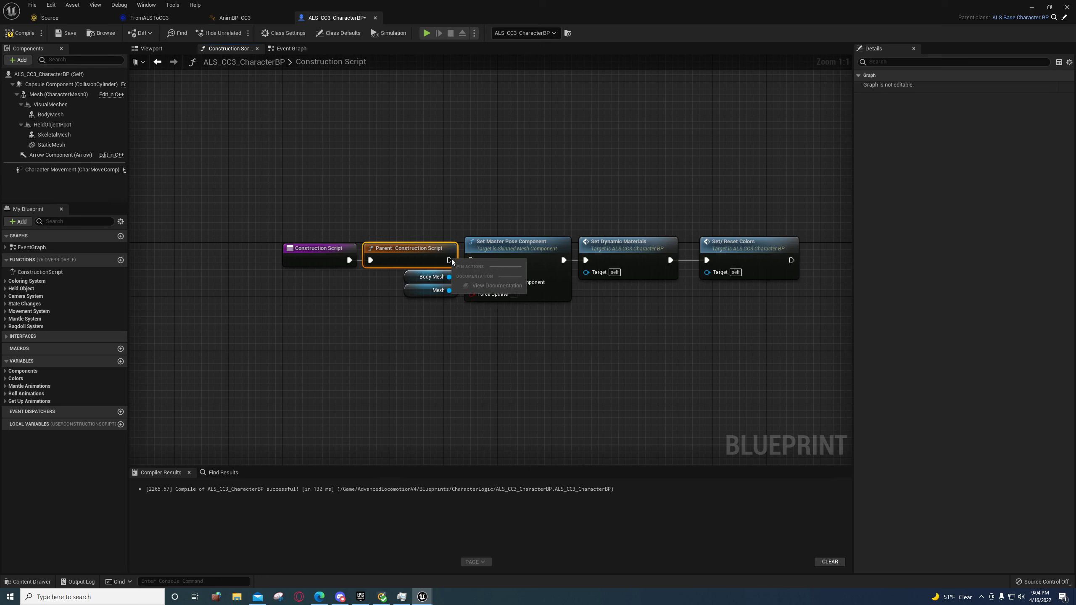
pyautogui.rightClick(370, 260)
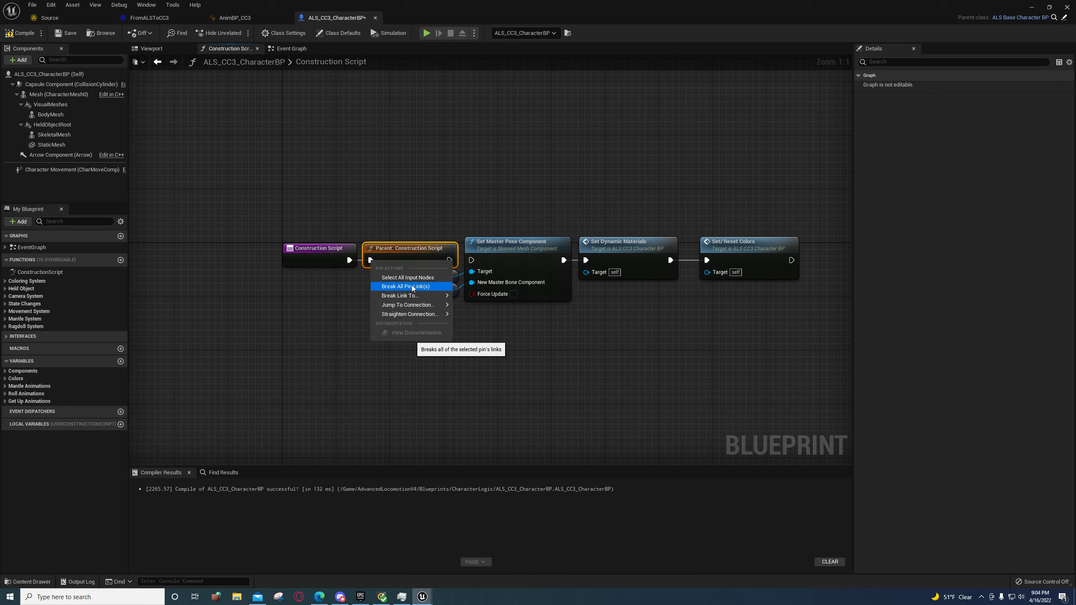
pyautogui.click(507, 396)
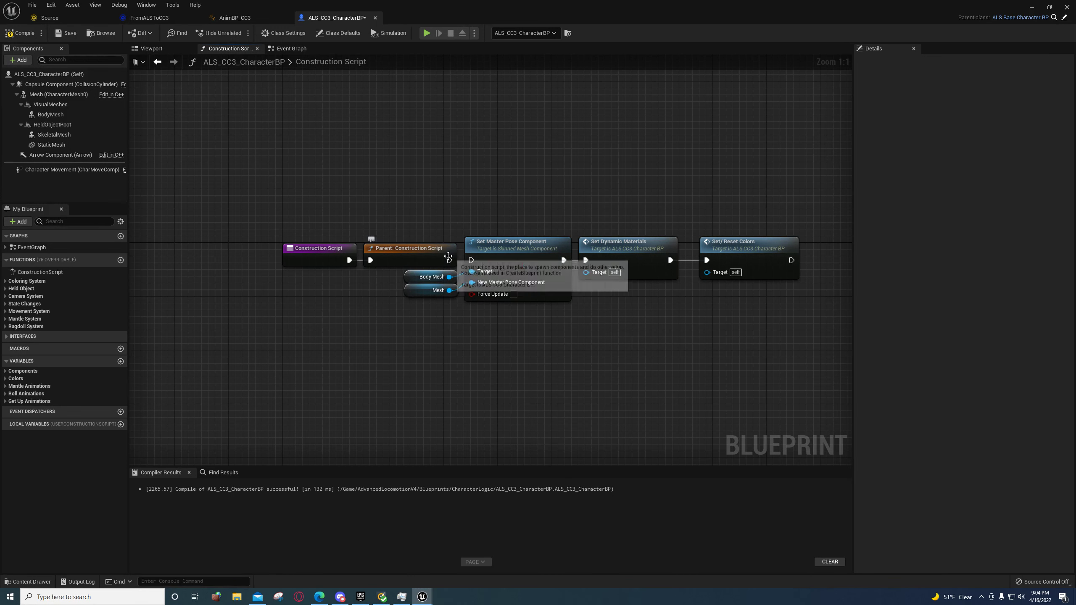
pyautogui.moveTo(465, 176); pyautogui.dragTo(823, 375)
pyautogui.moveTo(474, 369); pyautogui.dragTo(534, 400, button='right')
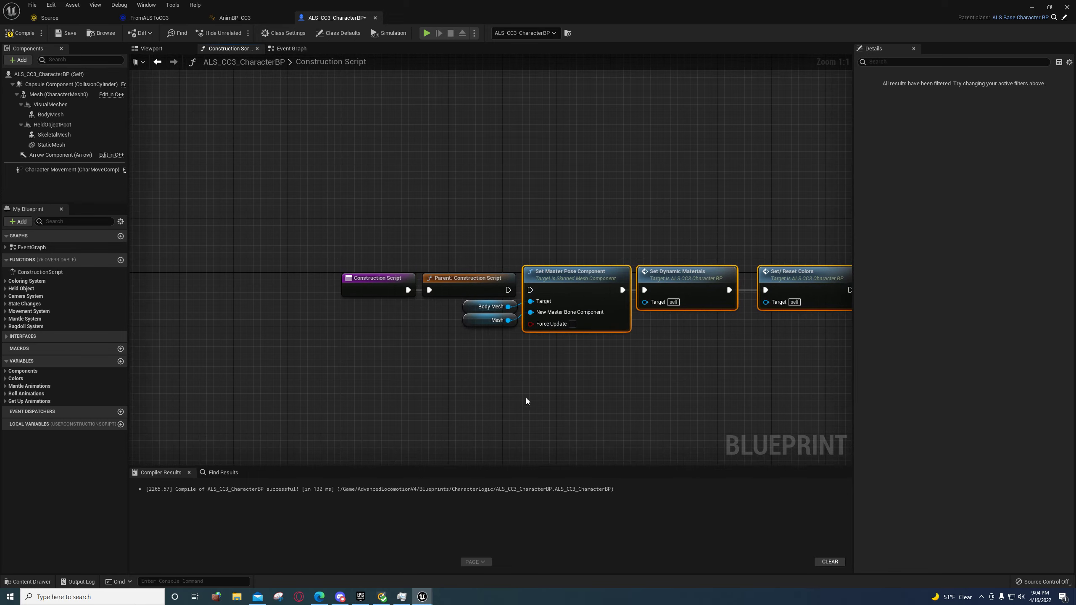
pyautogui.click(20, 33)
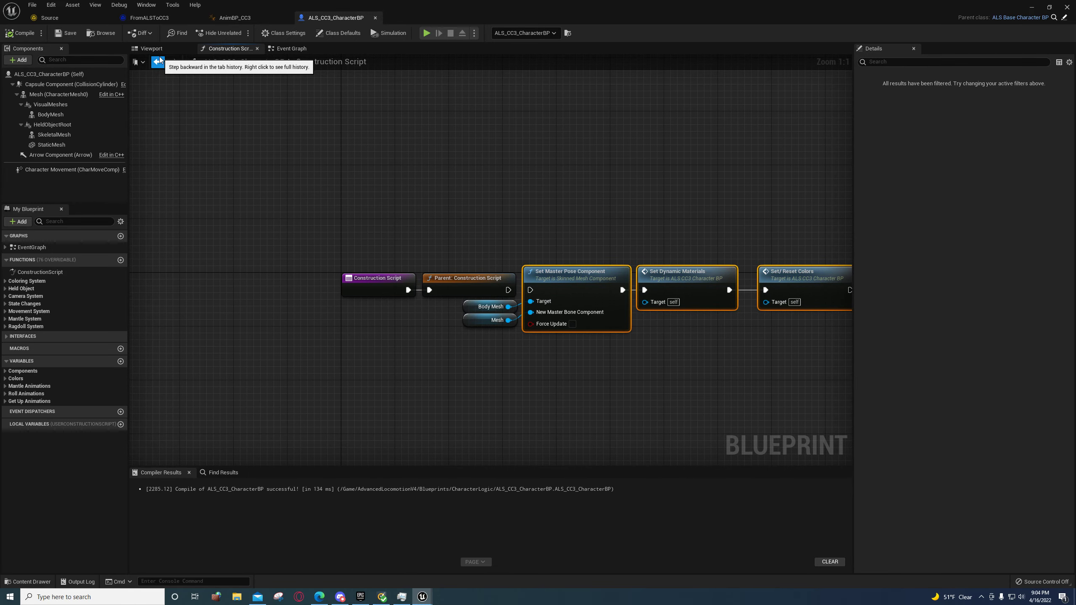
# Assign the Investigator skeletal mesh to the BodyMesh component of ALS_CC3_CharacterBP
pyautogui.click(290, 48)
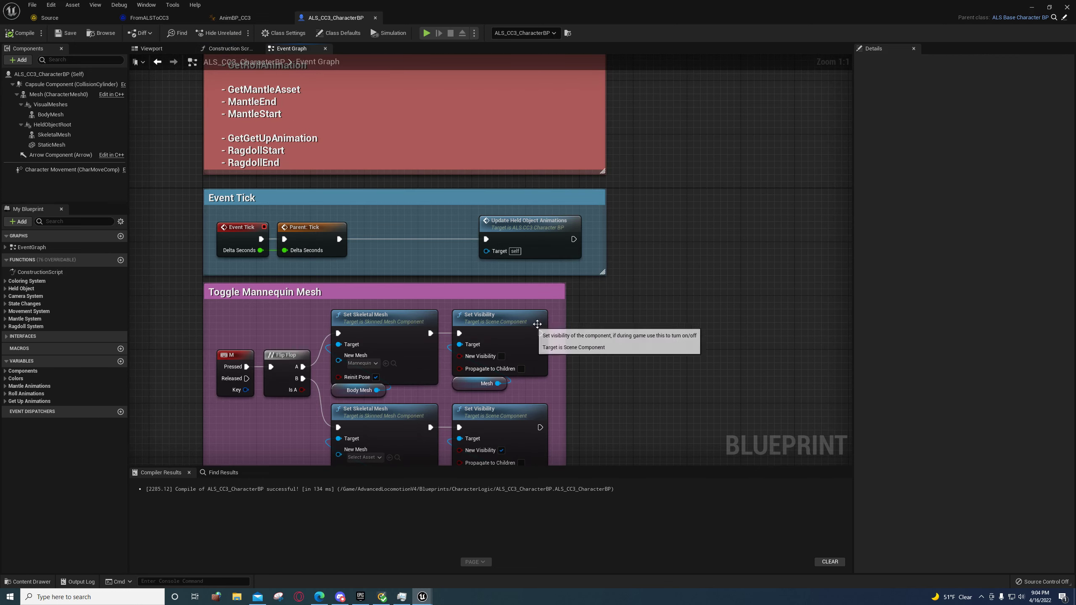
pyautogui.moveTo(550, 322); pyautogui.dragTo(614, 258, button='right')
pyautogui.click(50, 114)
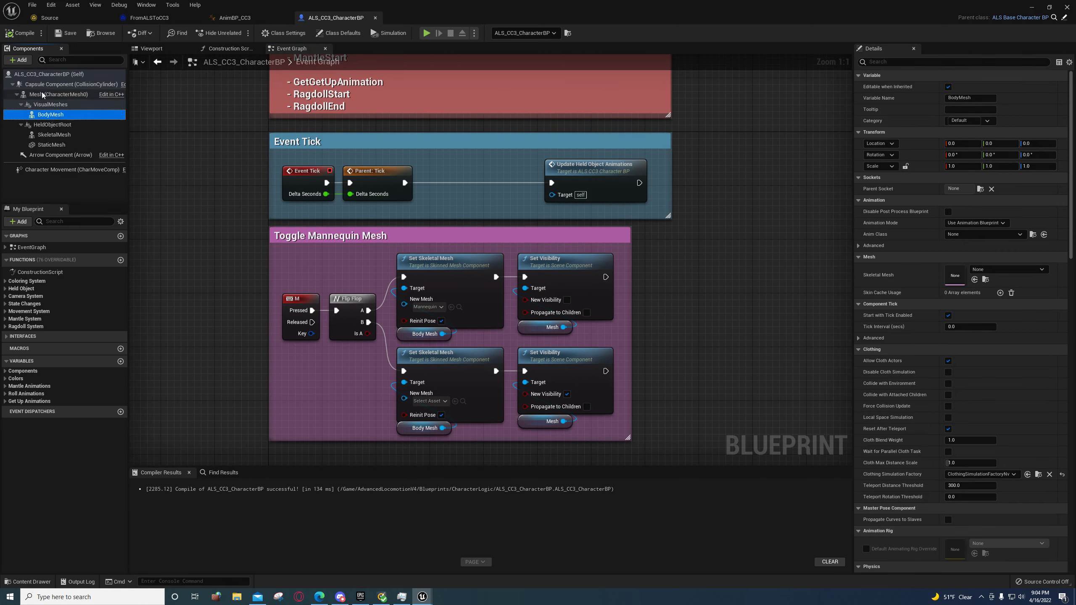
pyautogui.click(993, 271)
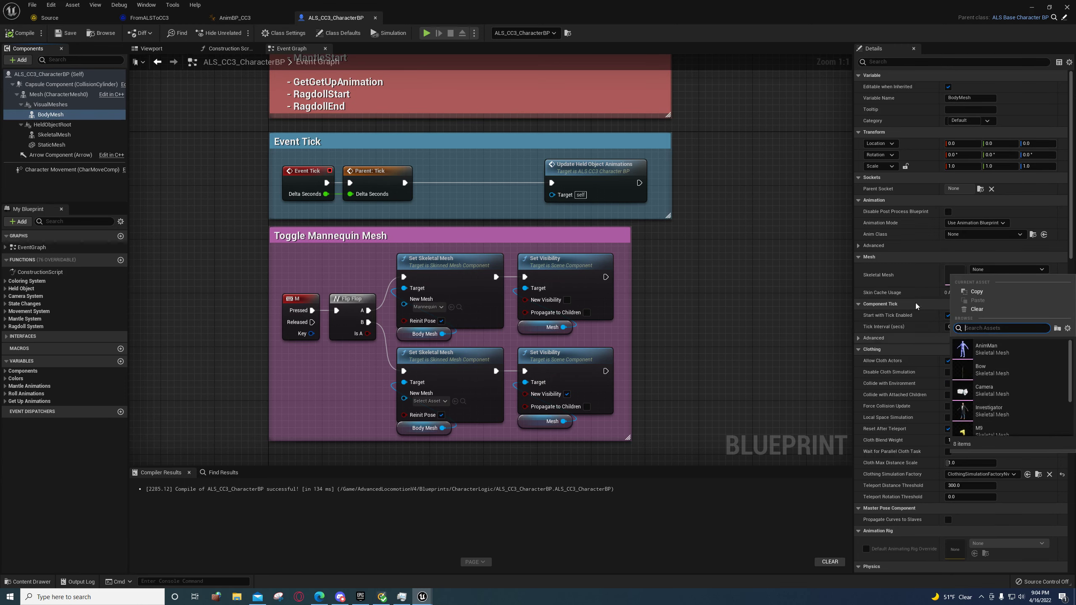
pyautogui.click(987, 410)
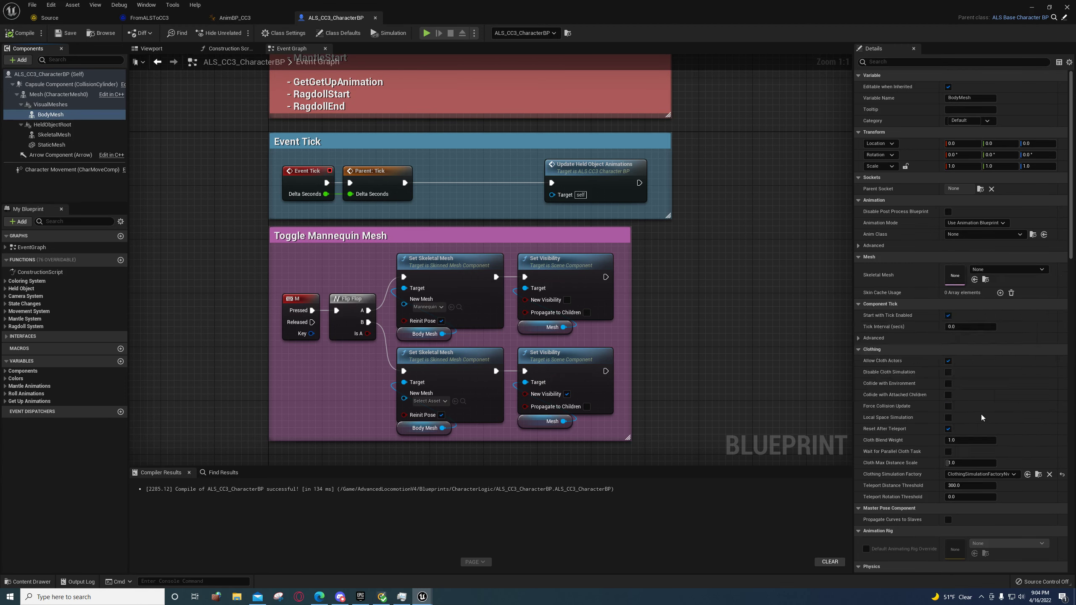
# Set the BodyMesh component's Anim Class to AnimBP_CC3
pyautogui.click(981, 235)
pyautogui.click(981, 235)
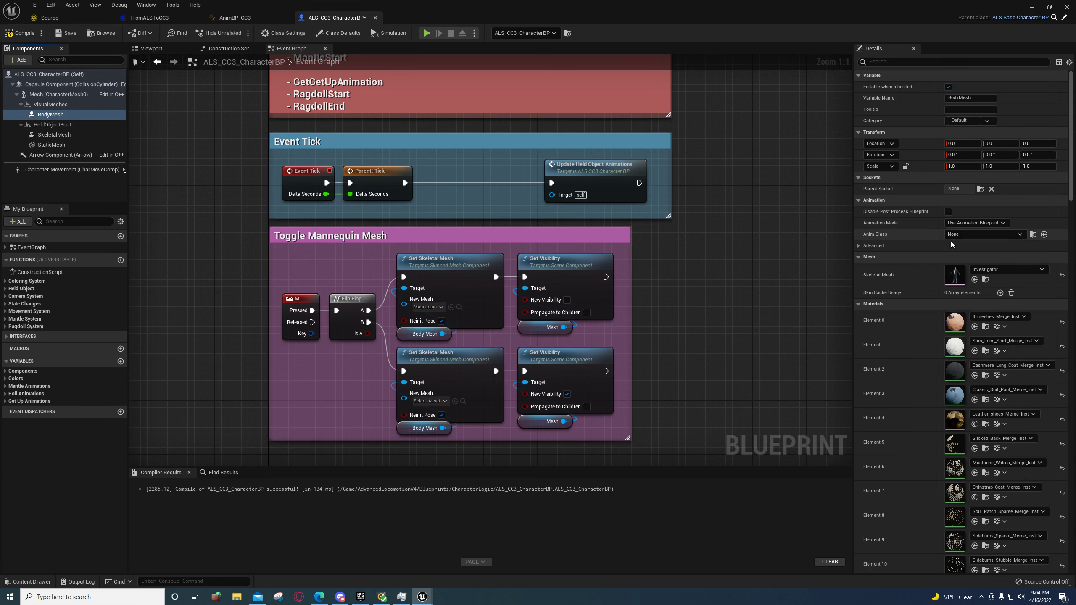
pyautogui.click(961, 235)
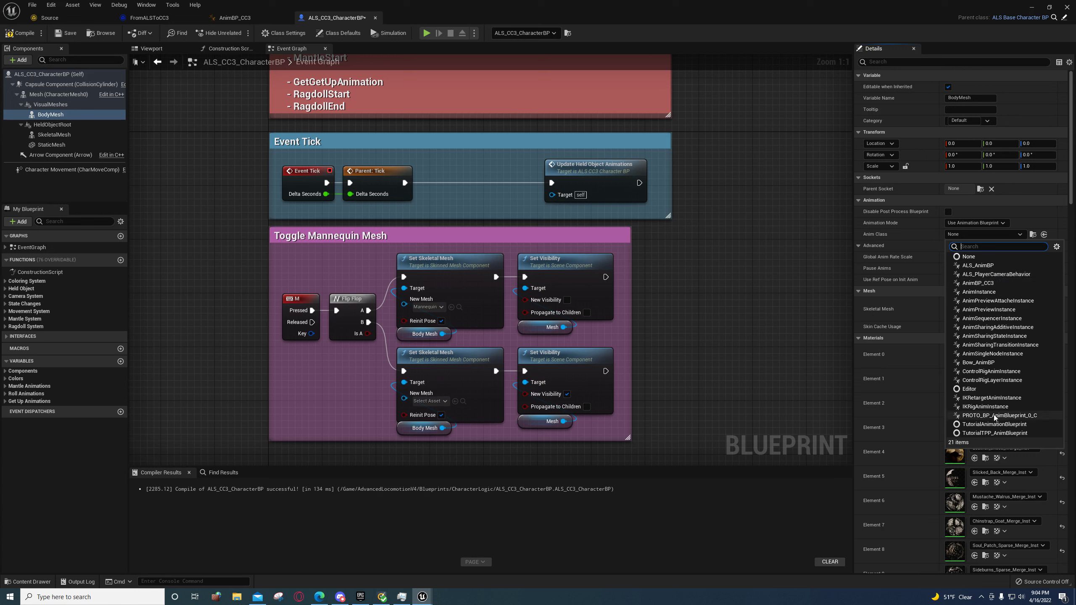
pyautogui.click(974, 283)
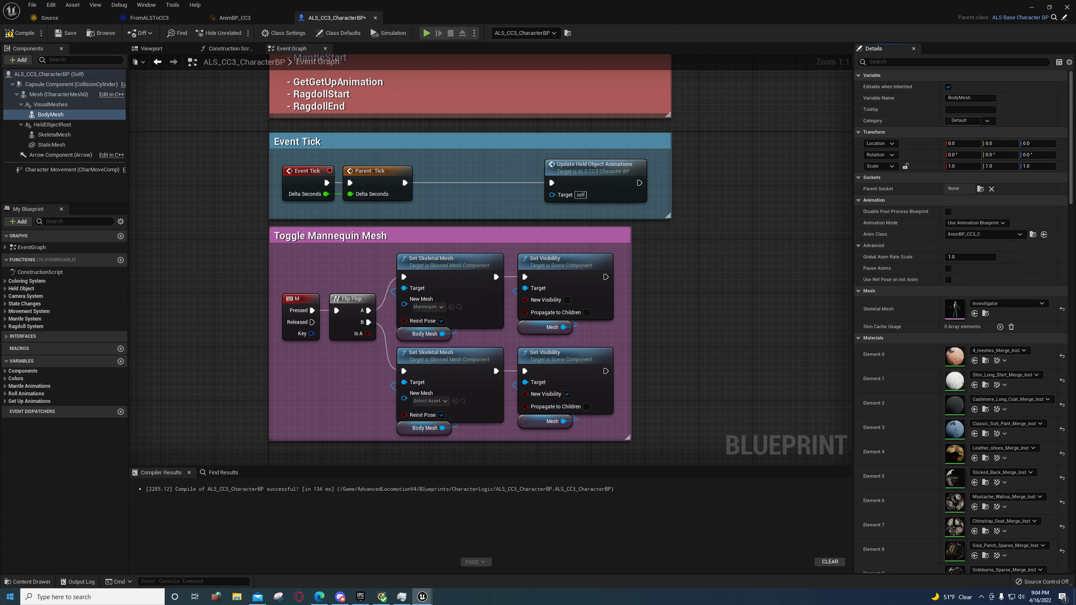
# Locate the AnimBP_CC3 animation blueprint in the Investigator content folder and inspect its details
pyautogui.click(28, 581)
pyautogui.scroll(-1, 98, 519)
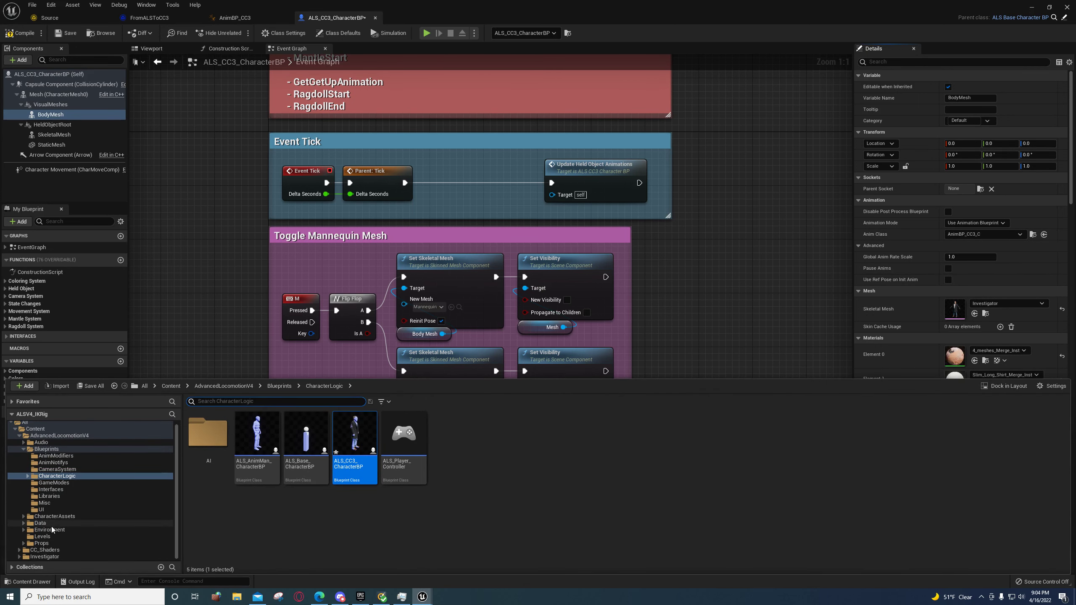
pyautogui.click(44, 556)
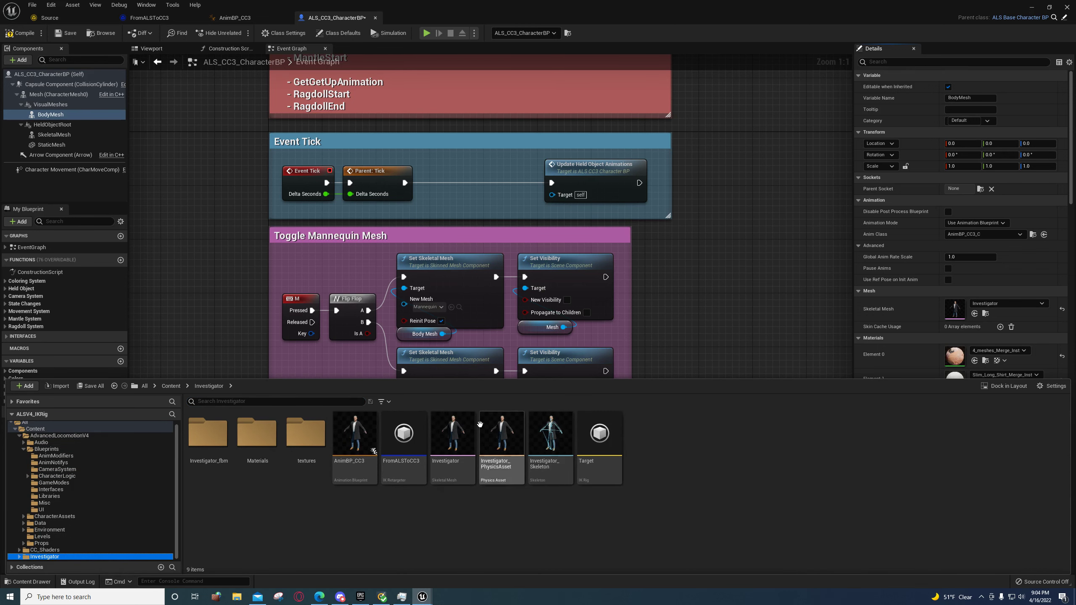
pyautogui.moveTo(355, 437); pyautogui.dragTo(358, 450)
pyautogui.click(351, 430)
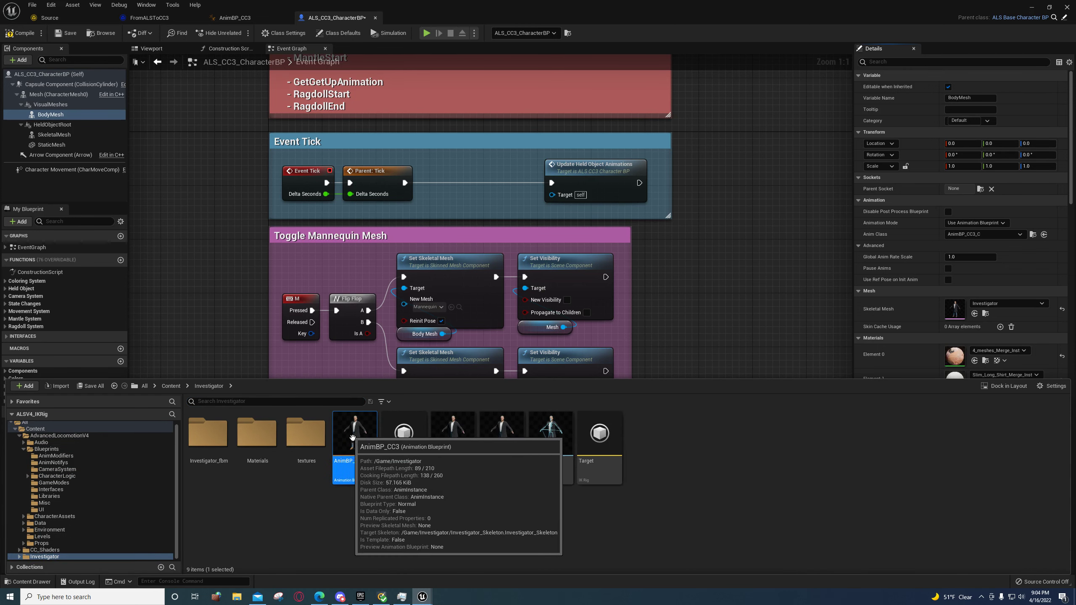
# Break the link from the M key event's Pressed output to Flip Flop in Toggle Mannequin Mesh, and compile the blueprint
pyautogui.moveTo(730, 345); pyautogui.dragTo(761, 301, button='right')
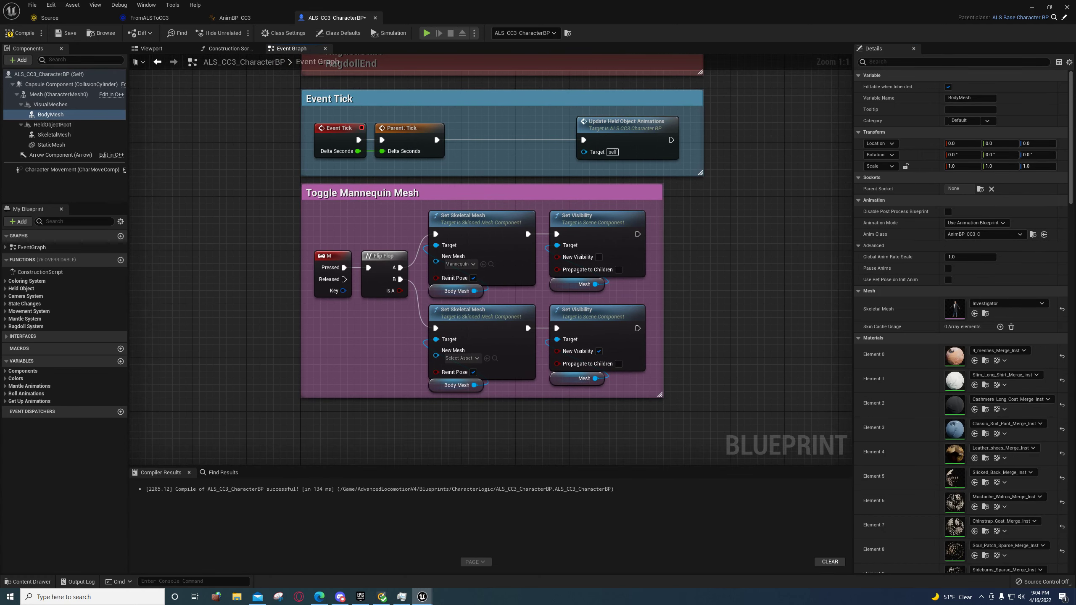
pyautogui.moveTo(678, 291); pyautogui.dragTo(632, 296, button='right')
pyautogui.click(13, 32)
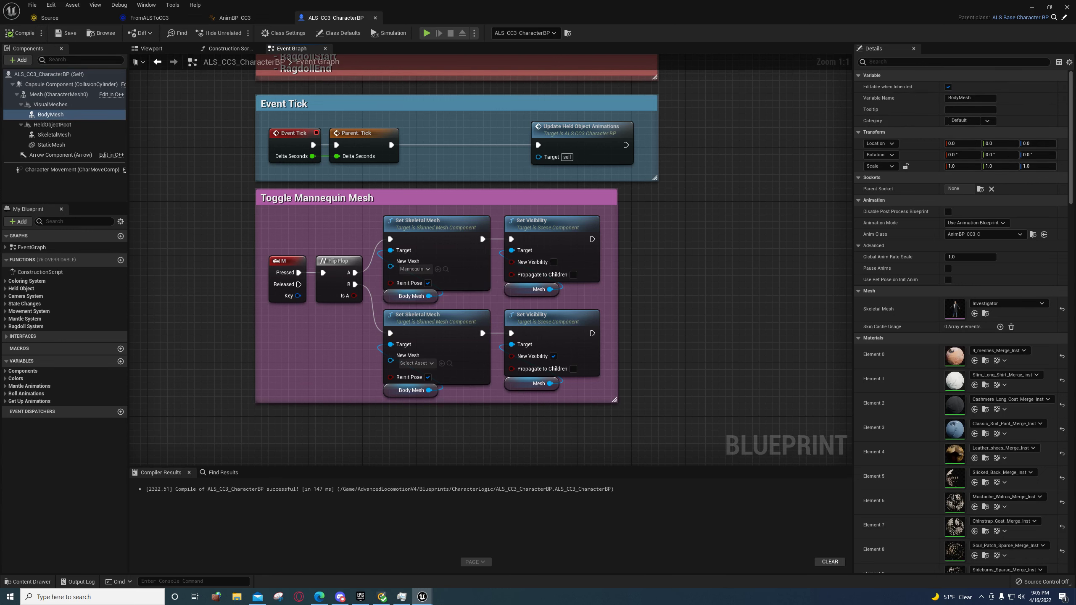
pyautogui.moveTo(298, 273); pyautogui.dragTo(296, 273, button='right')
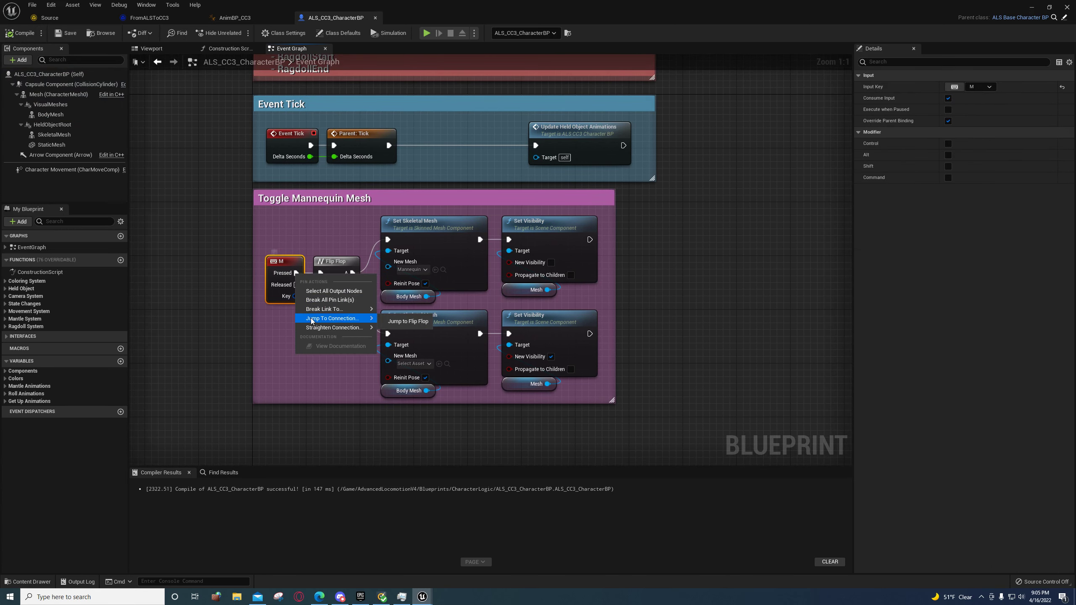
pyautogui.click(311, 302)
pyautogui.click(32, 34)
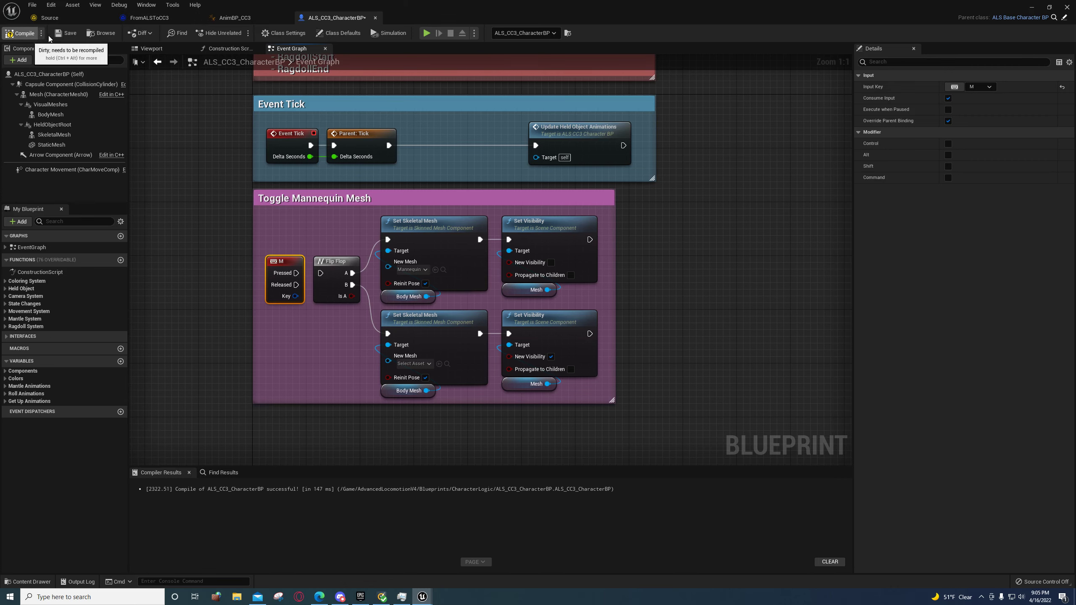
# Check the placed ALS_CC3_CharacterBP in the demo level, and return to its blueprint editor
pyautogui.click(1031, 8)
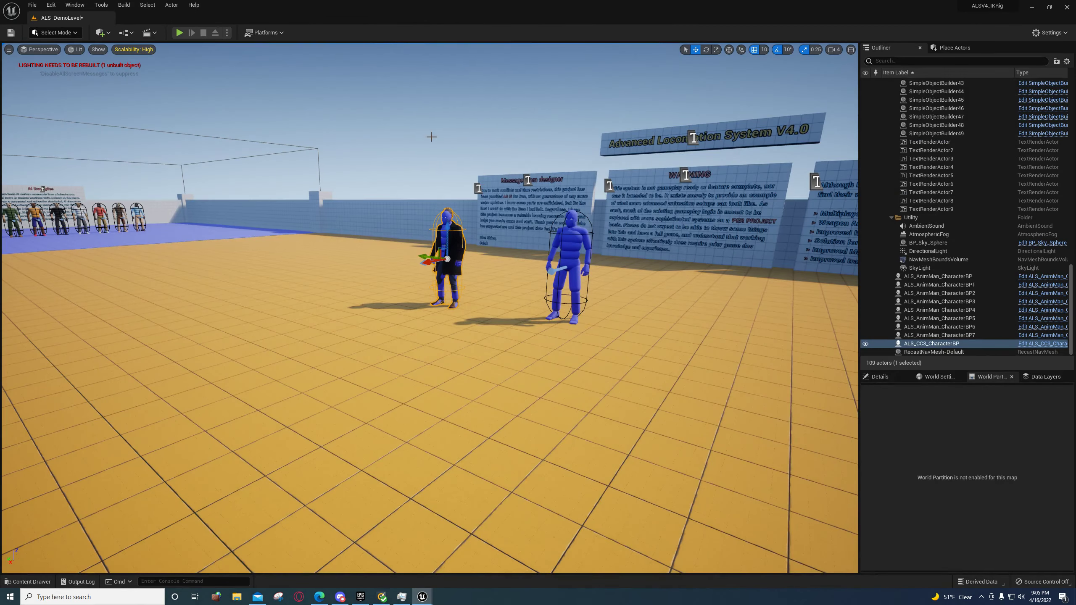
pyautogui.moveTo(423, 598)
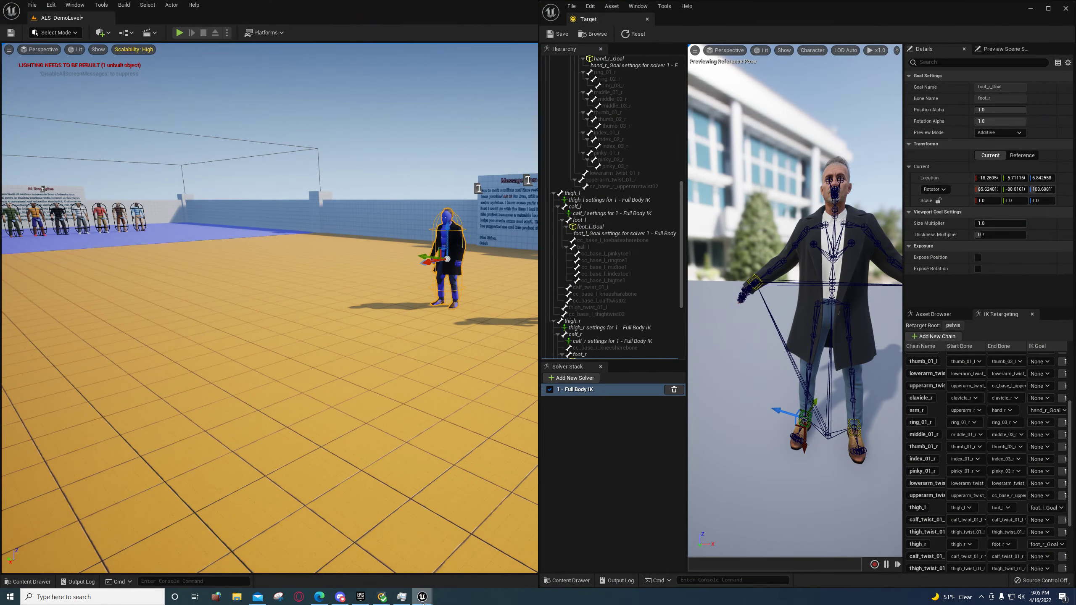
pyautogui.click(415, 543)
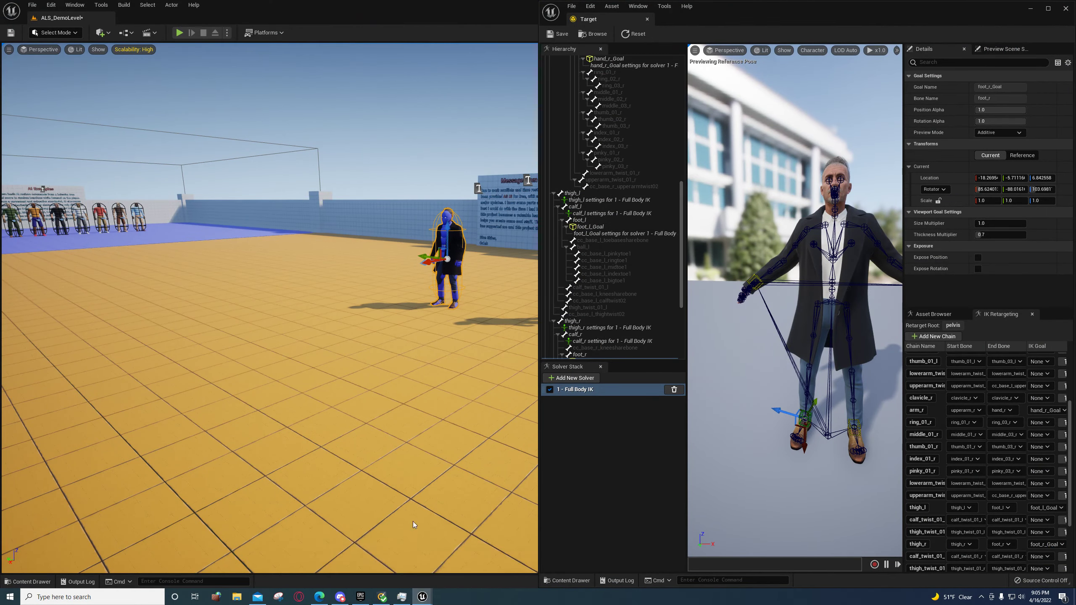
# Enable Hidden in Game in the Rendering settings of the inherited Mesh component, leaving Visible switched on
pyautogui.click(26, 95)
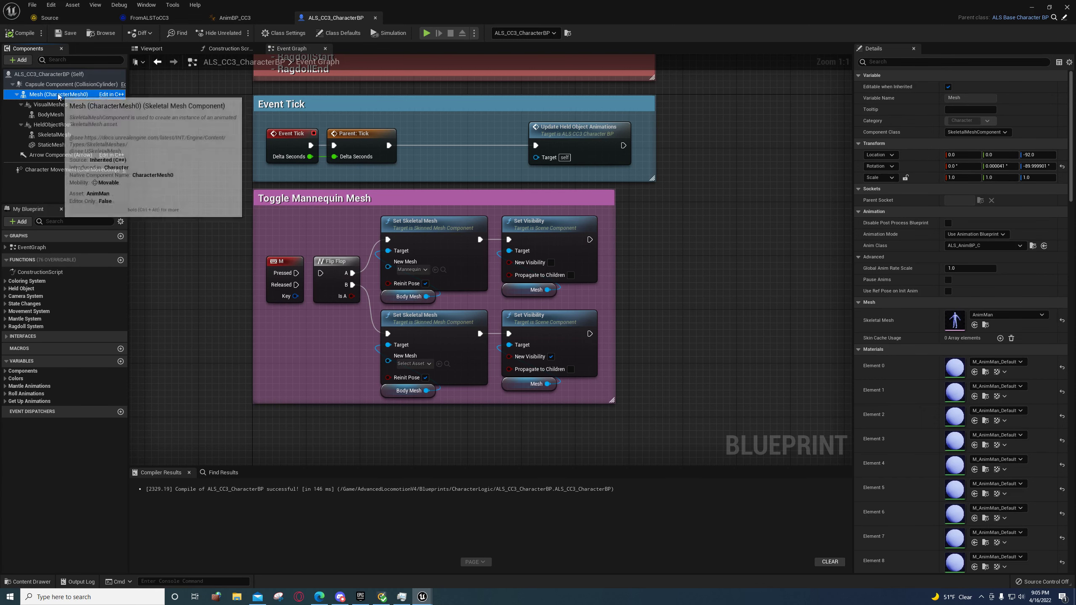
pyautogui.scroll(-15, 886, 345)
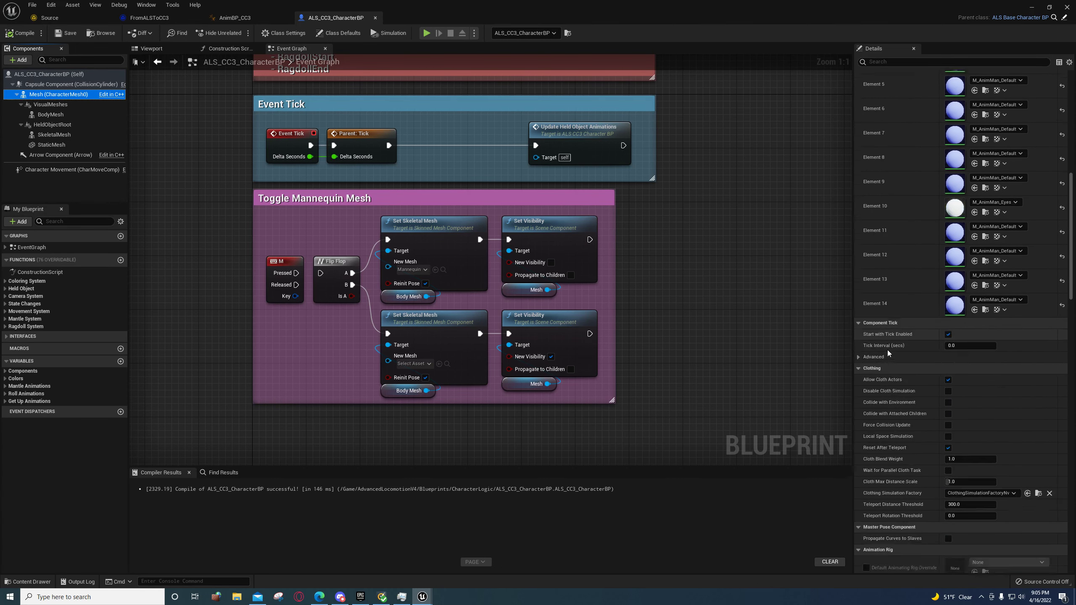
pyautogui.scroll(-5, 911, 388)
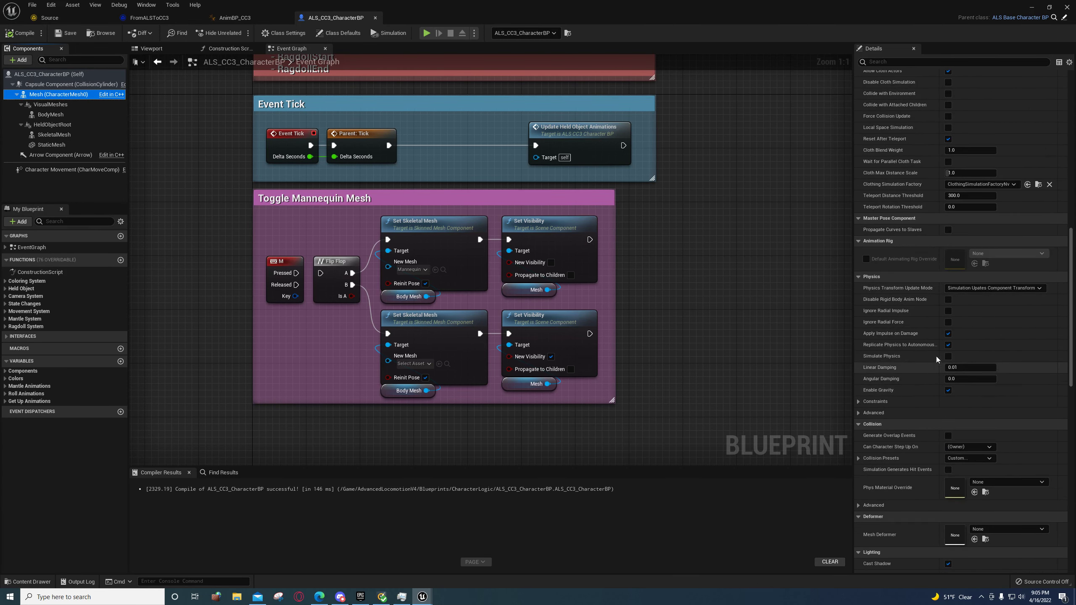
pyautogui.scroll(-5, 929, 347)
pyautogui.scroll(-5, 915, 360)
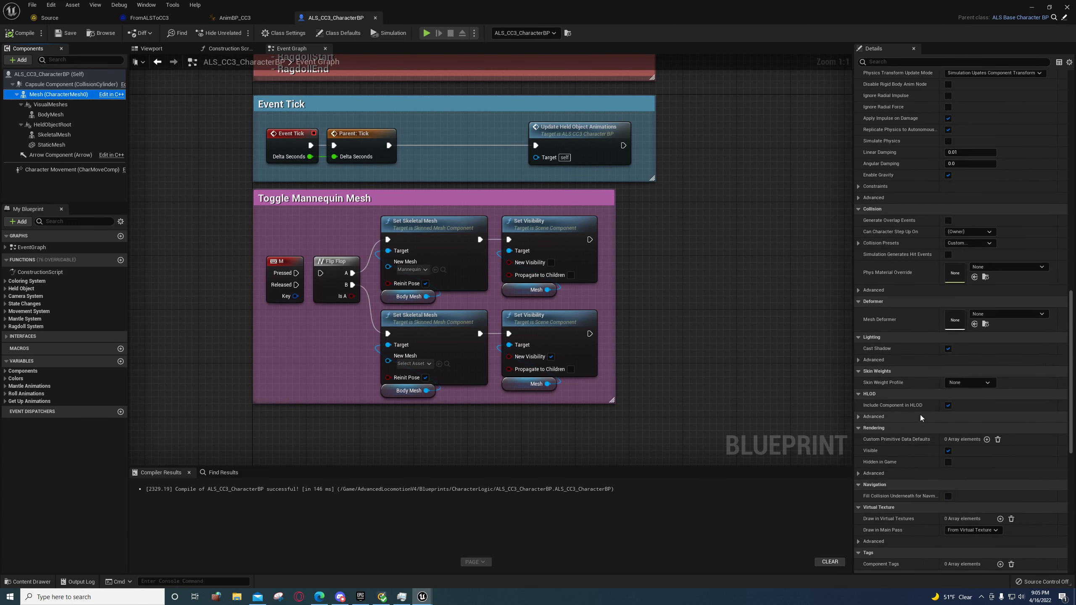
pyautogui.scroll(-5, 919, 377)
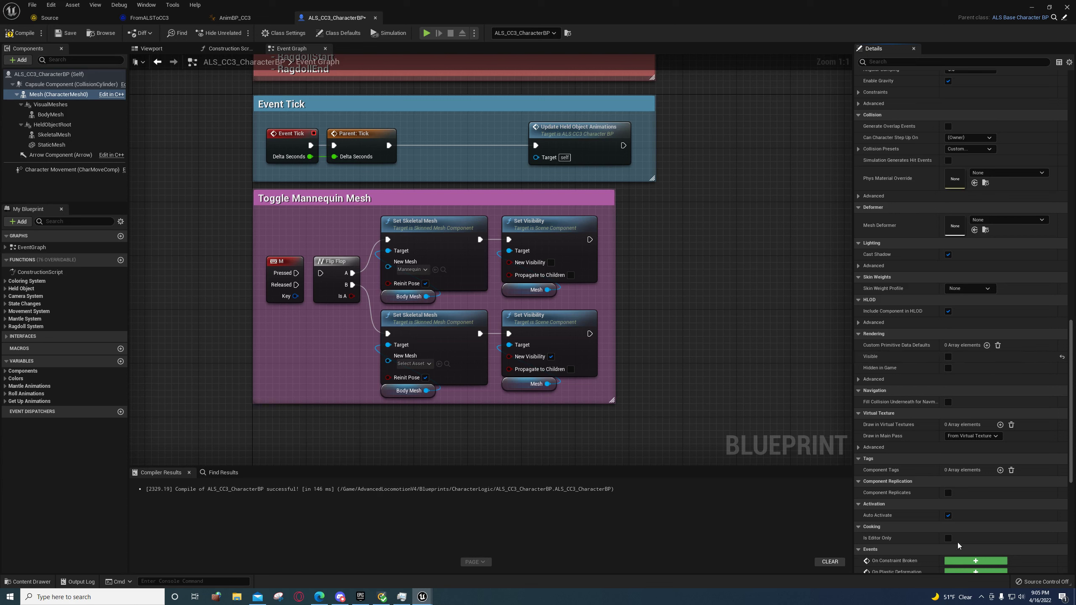
pyautogui.click(948, 357)
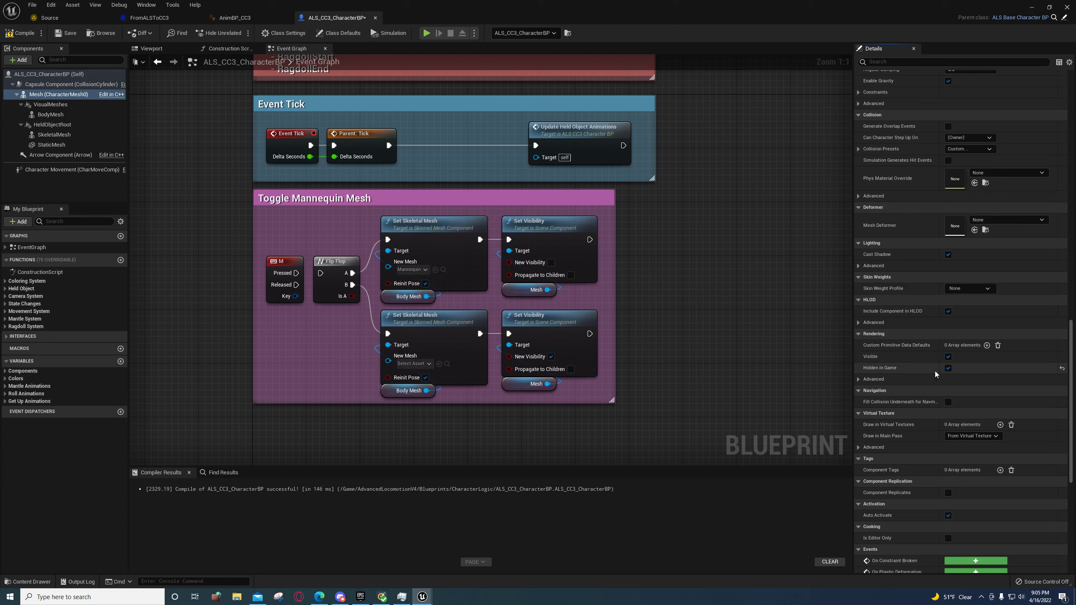
# Review the Mesh component's advanced Optimization settings, examining the Visibility Based Anim Tick Option and its available choices
pyautogui.scroll(-4, 907, 416)
pyautogui.scroll(8, 925, 368)
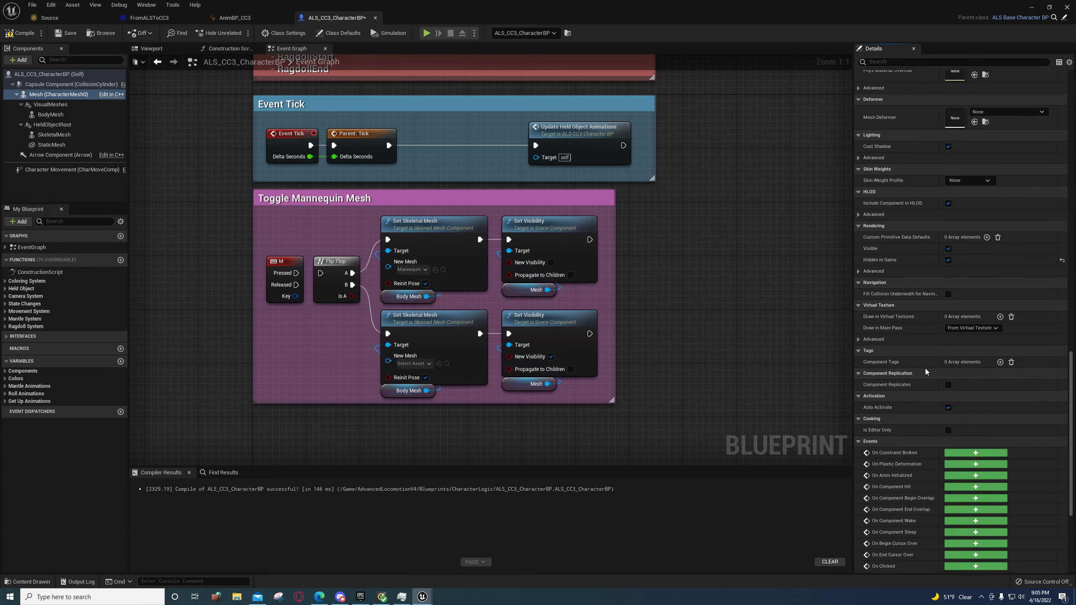
pyautogui.scroll(12, 927, 335)
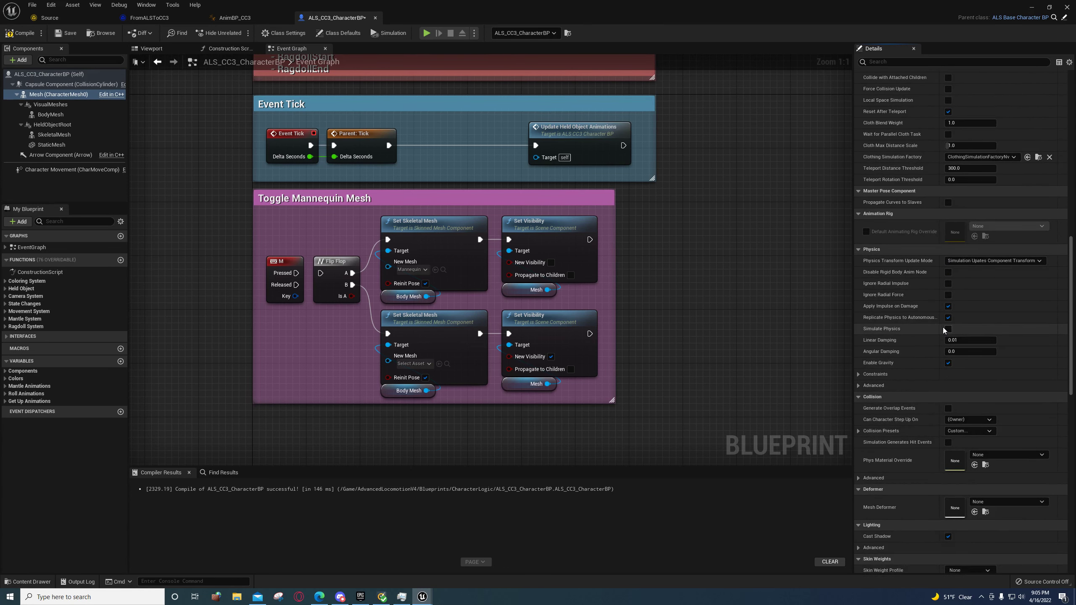
pyautogui.scroll(4, 904, 342)
pyautogui.scroll(-7, 906, 323)
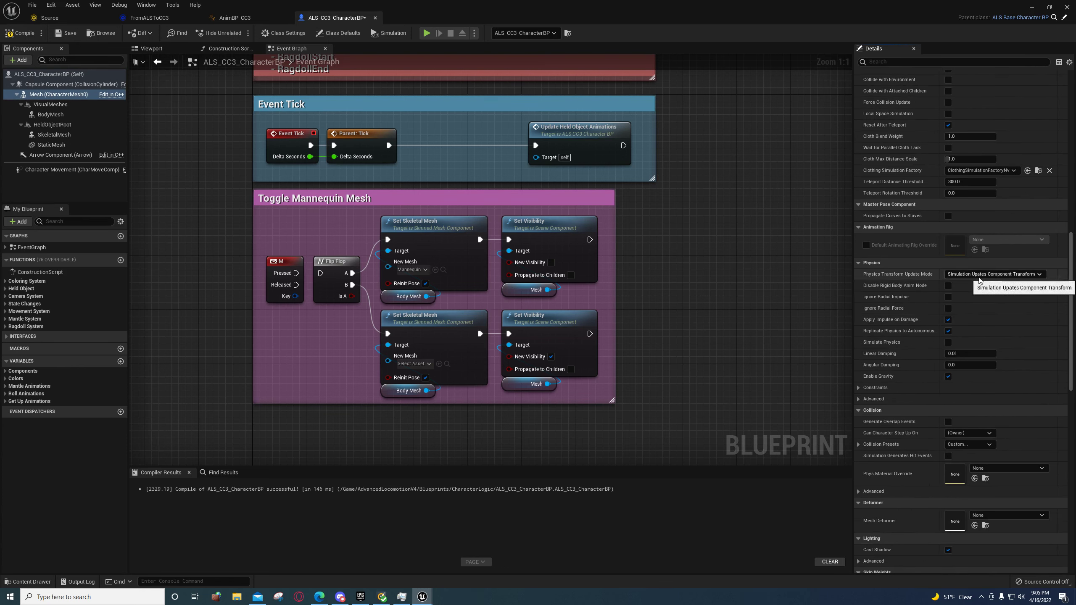
pyautogui.scroll(-5, 901, 315)
pyautogui.scroll(-20, 901, 314)
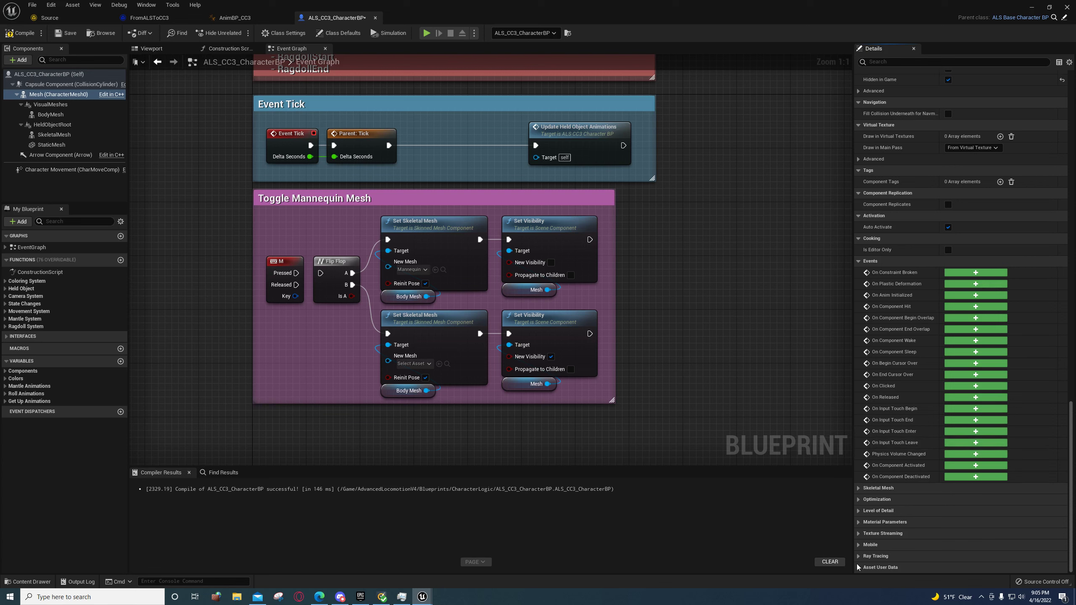
pyautogui.click(859, 499)
pyautogui.scroll(-5, 911, 478)
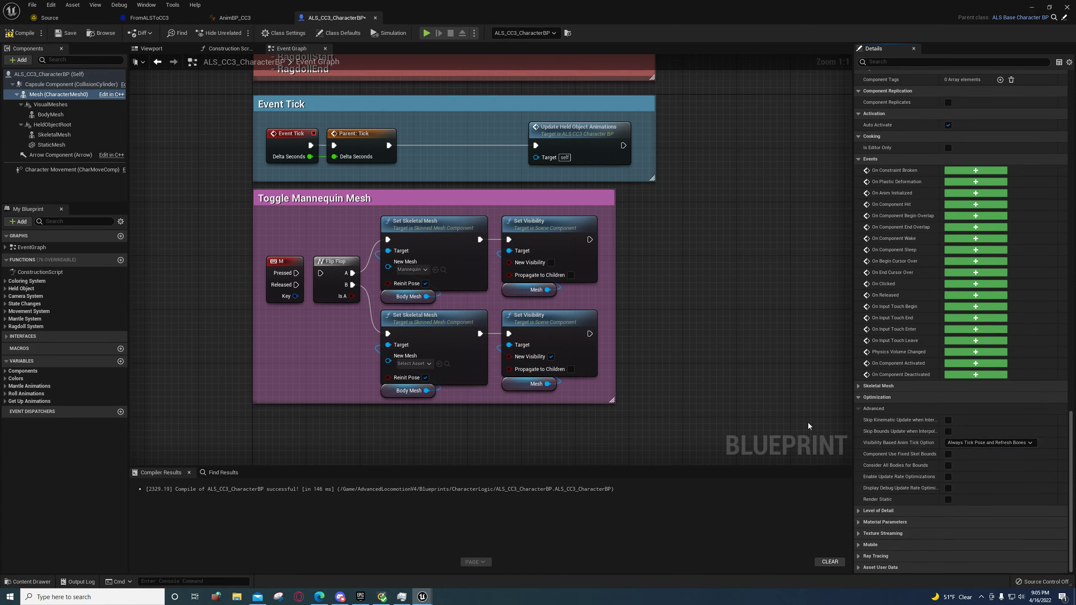
pyautogui.click(984, 443)
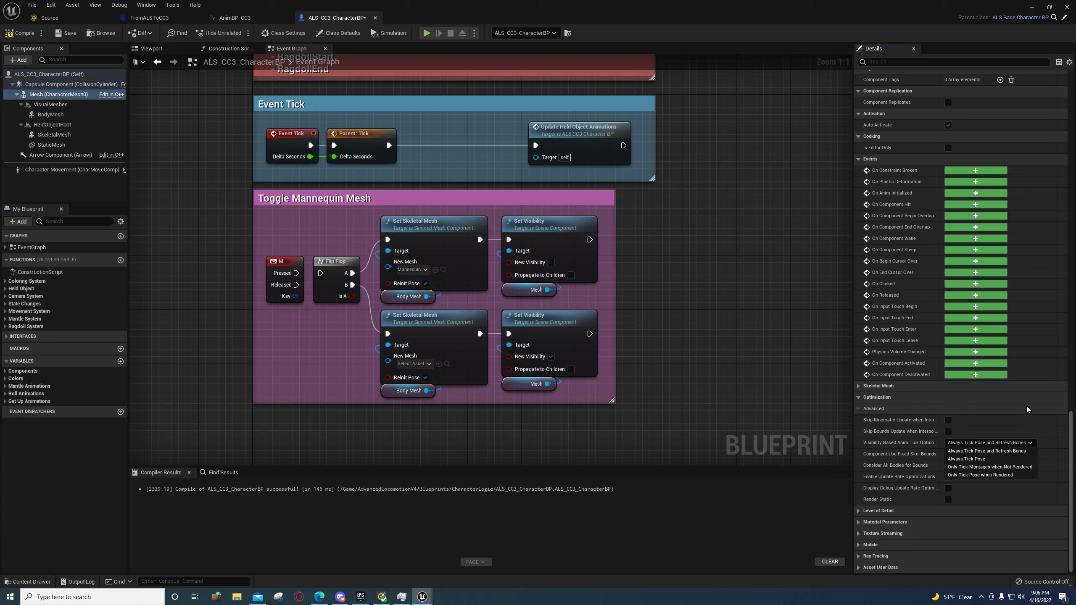
pyautogui.click(1017, 442)
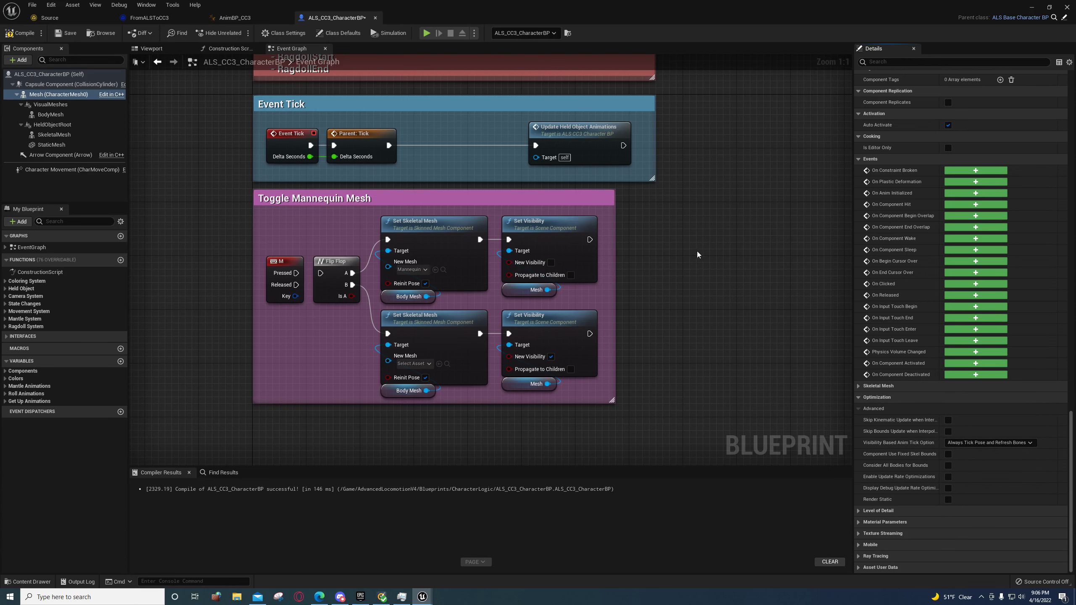
# Compile ALS_CC3_CharacterBP and return to the demo level to view the placed characters
pyautogui.moveTo(701, 260); pyautogui.dragTo(710, 410, button='right')
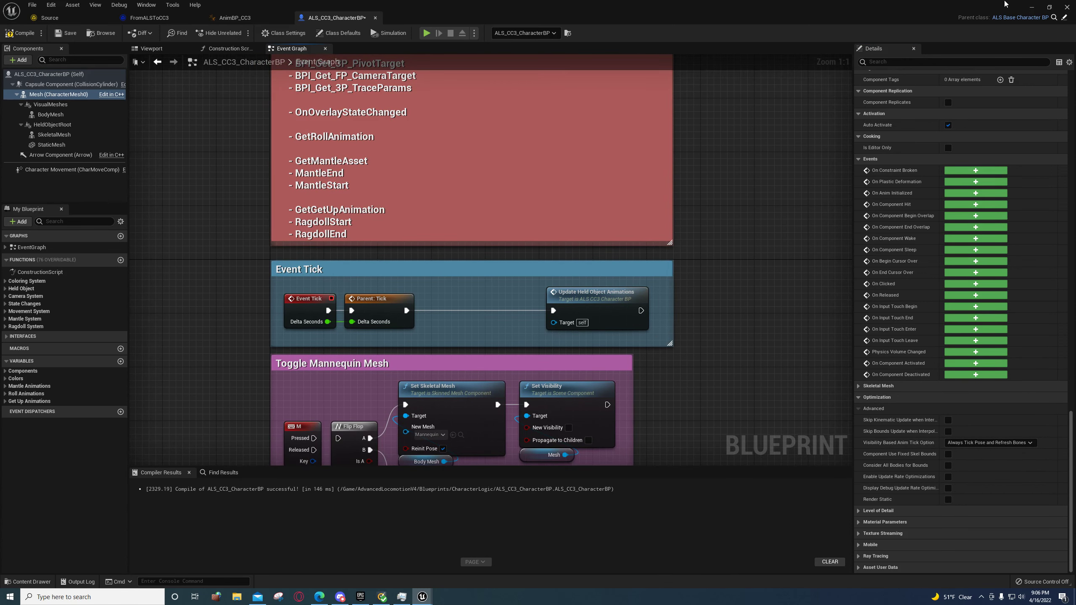
pyautogui.click(17, 33)
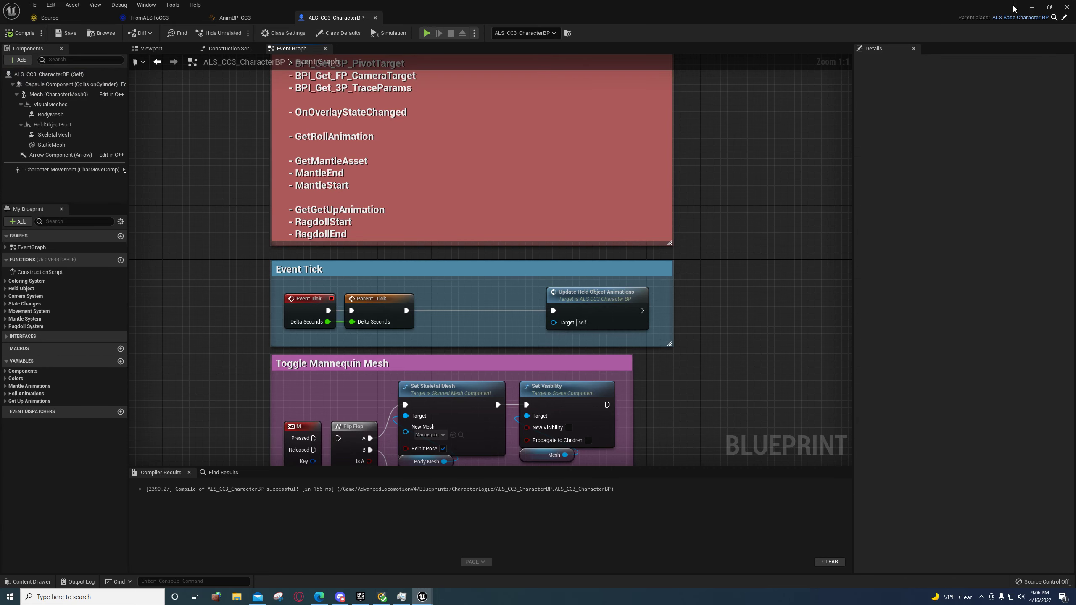
pyautogui.click(1043, 8)
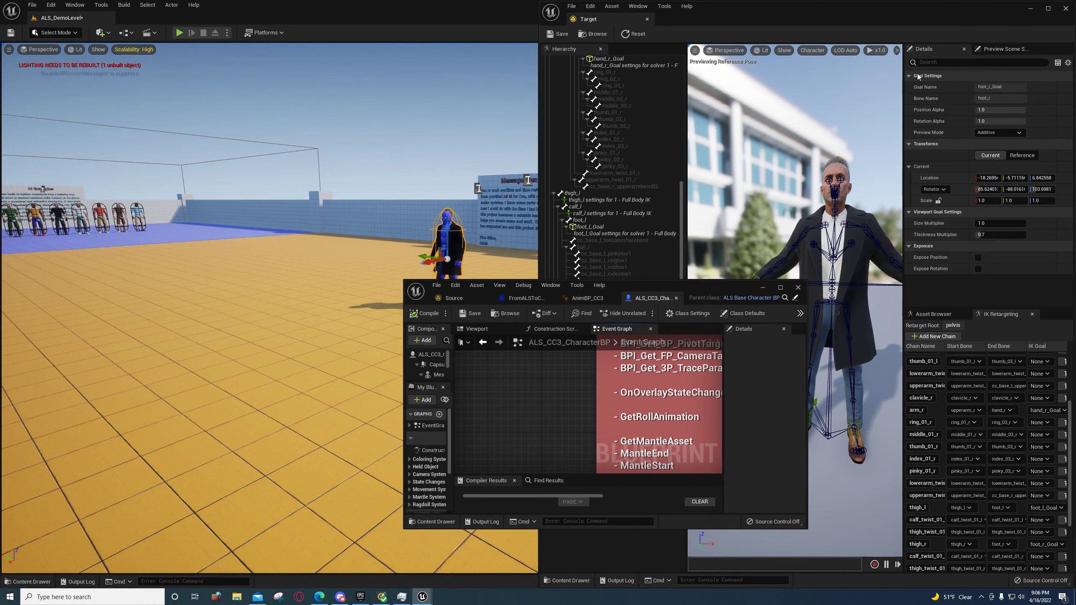
pyautogui.click(781, 288)
pyautogui.click(1031, 7)
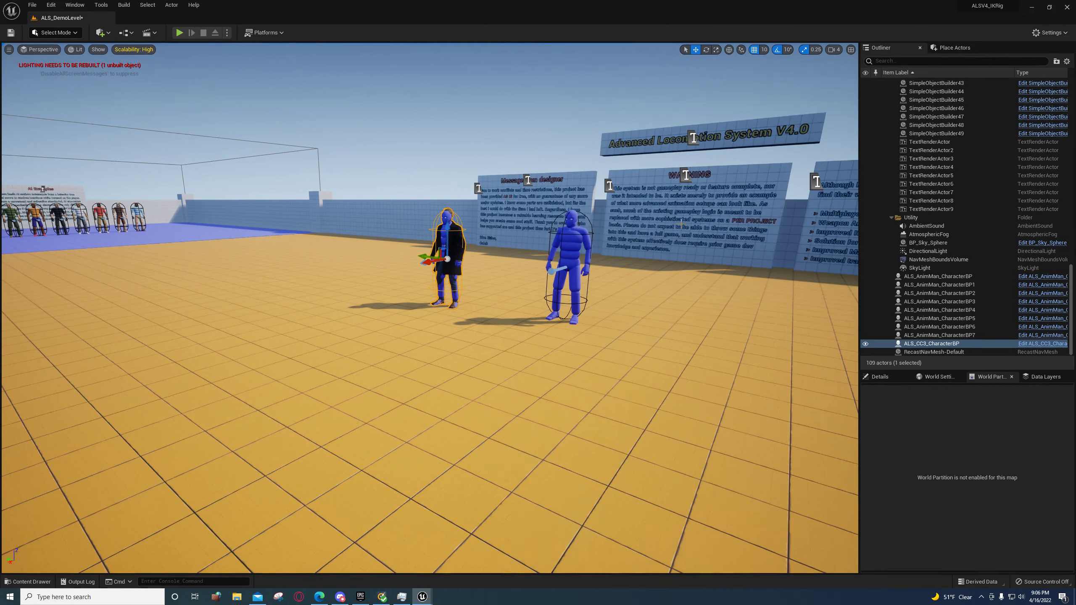
pyautogui.moveTo(556, 220); pyautogui.dragTo(518, 202, button='right')
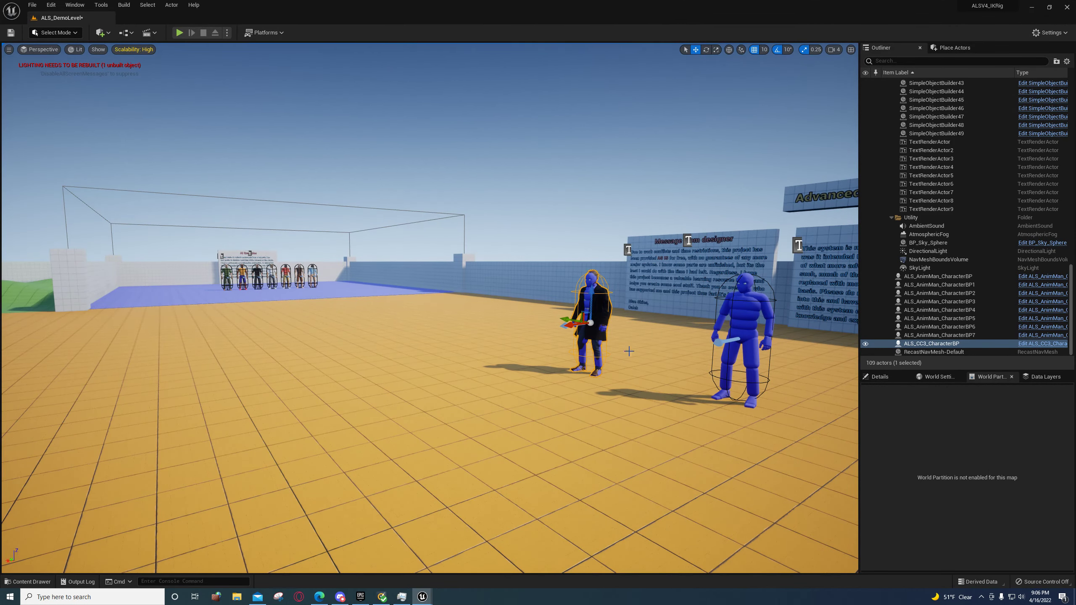
# Set Auto Possess Player to Disabled on the placed ALS_AnimMan_CharacterBP
pyautogui.click(746, 312)
pyautogui.press('f')
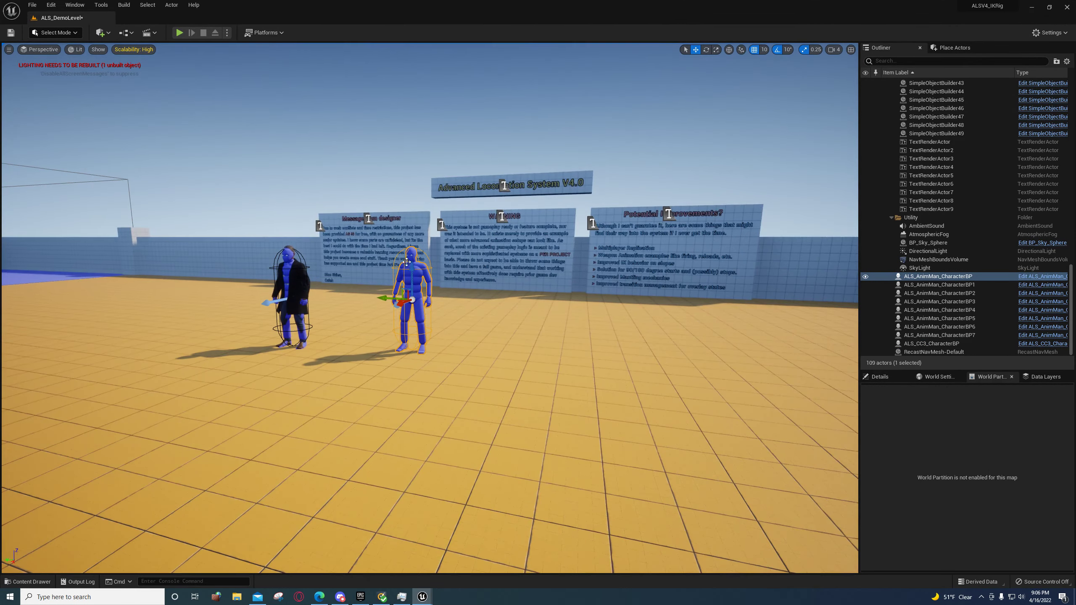
pyautogui.click(888, 376)
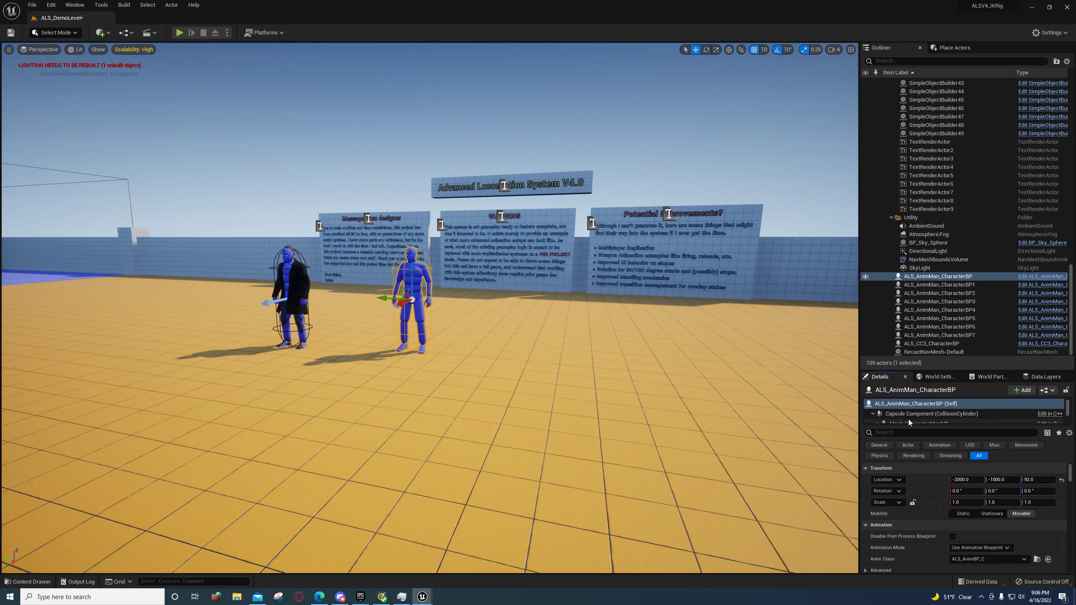
pyautogui.write('poss')
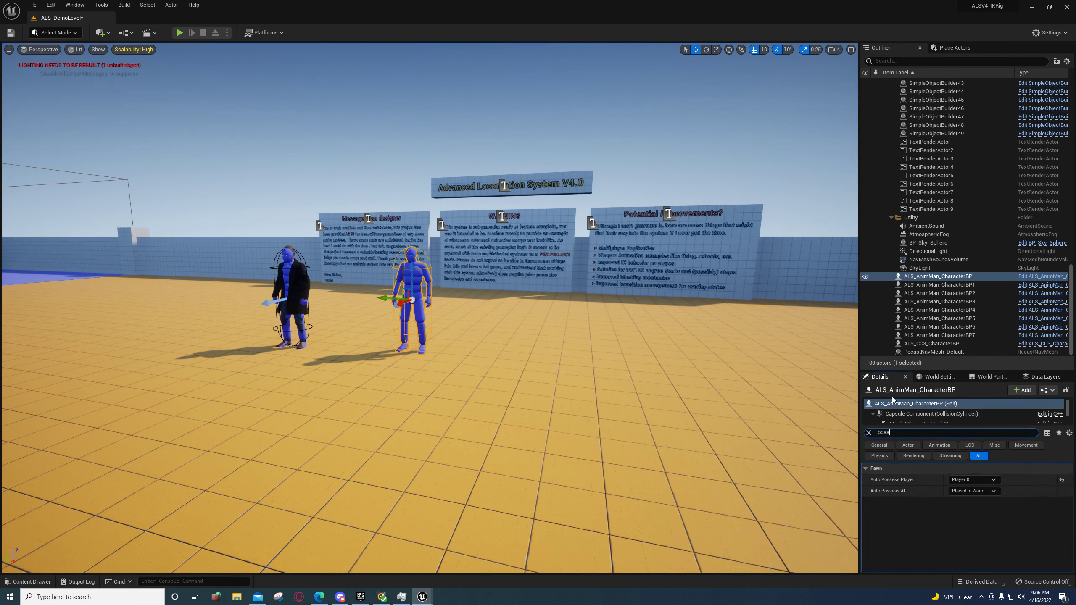
pyautogui.click(965, 479)
pyautogui.click(961, 488)
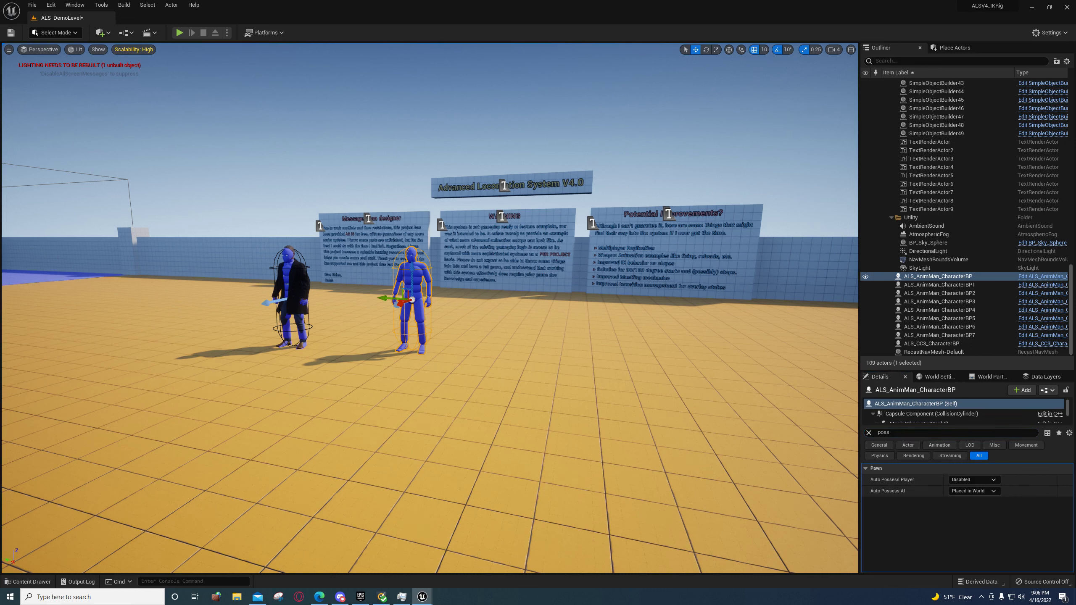
# Set Auto Possess Player to Player 0 on the placed ALS_CC3_CharacterBP
pyautogui.click(931, 343)
pyautogui.click(972, 480)
pyautogui.click(964, 497)
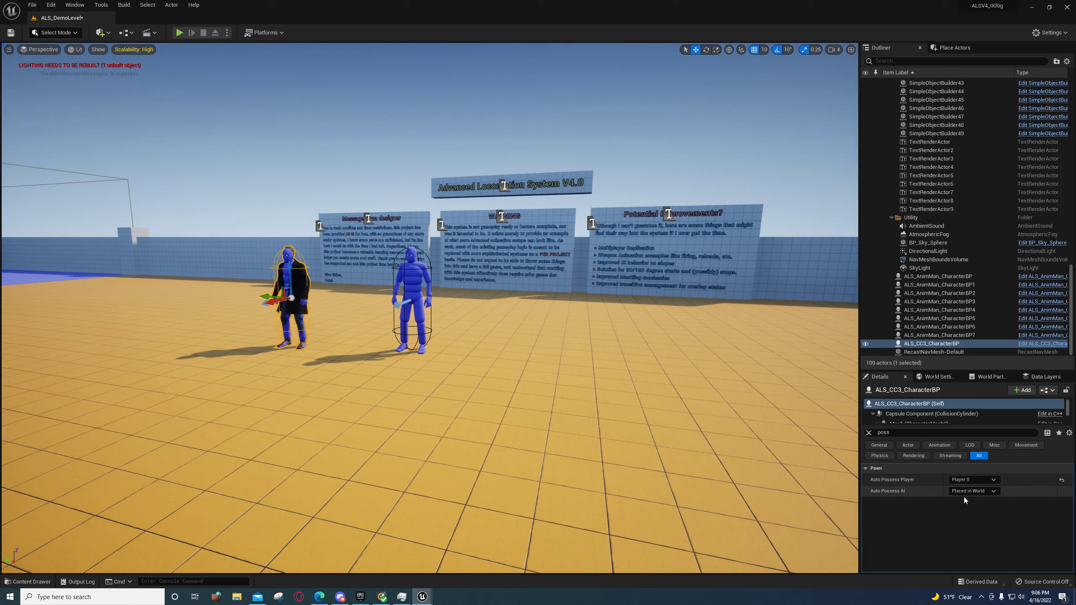
pyautogui.click(970, 480)
pyautogui.click(964, 498)
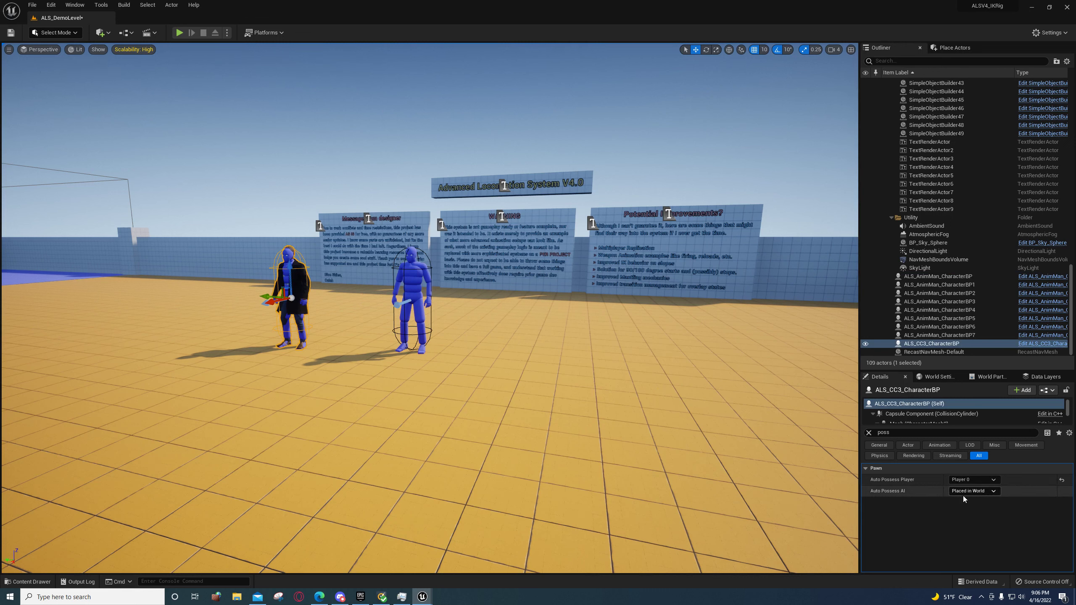
# Play the demo level and test the CC3 character by running, changing the camera side and mantling onto the wall
pyautogui.click(179, 32)
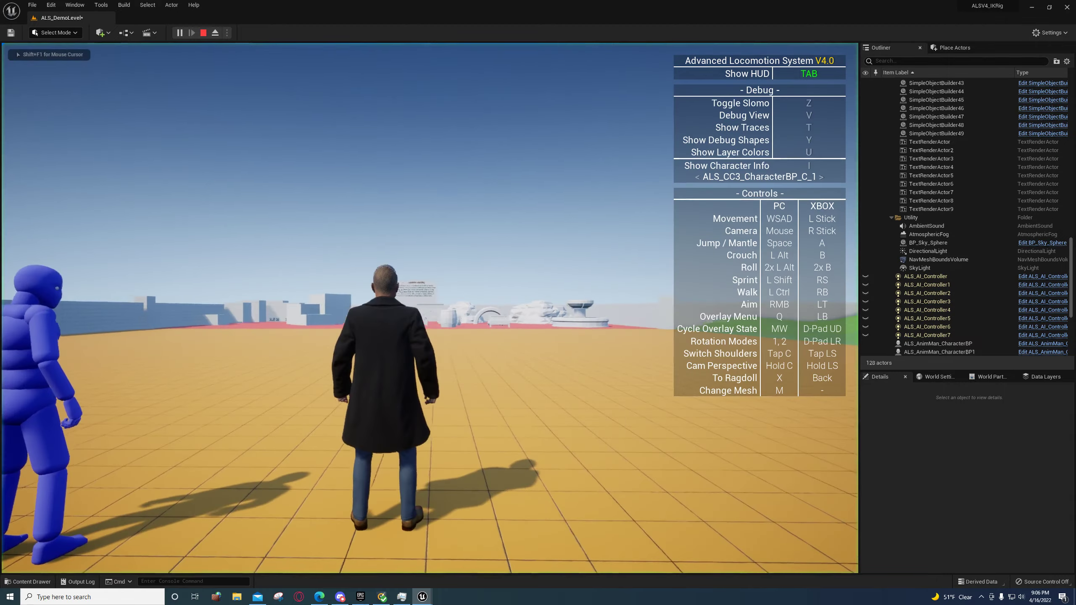
pyautogui.press('w')
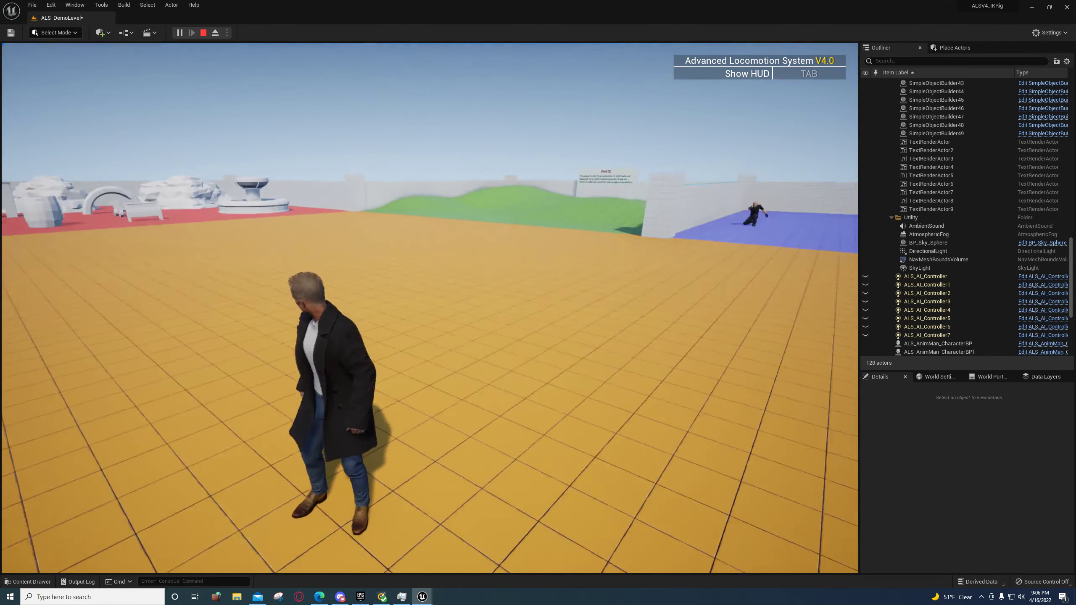
pyautogui.press('w')
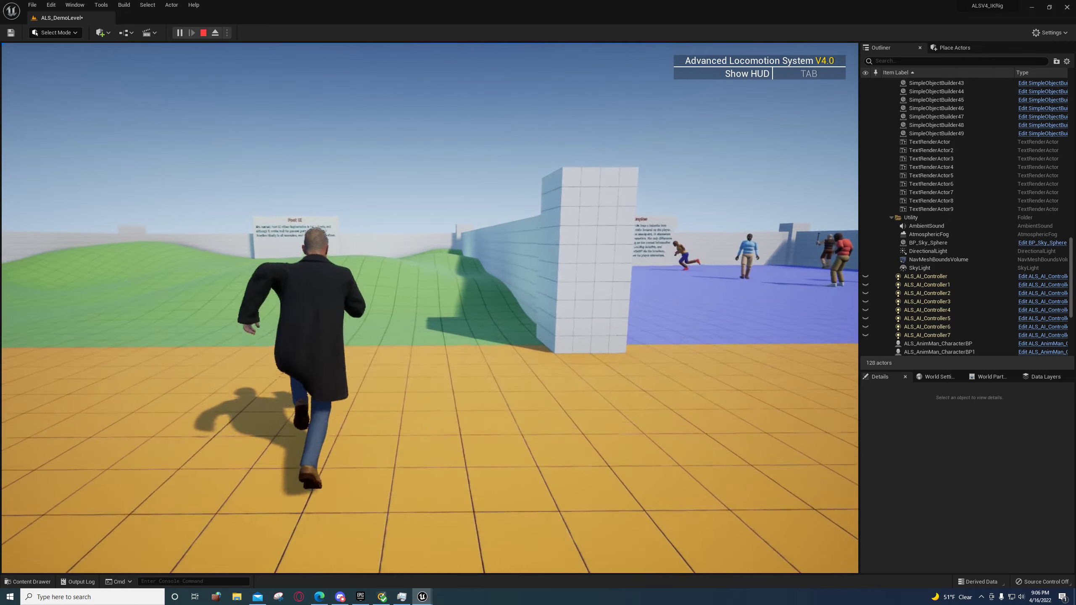
pyautogui.press('c')
pyautogui.press('c')
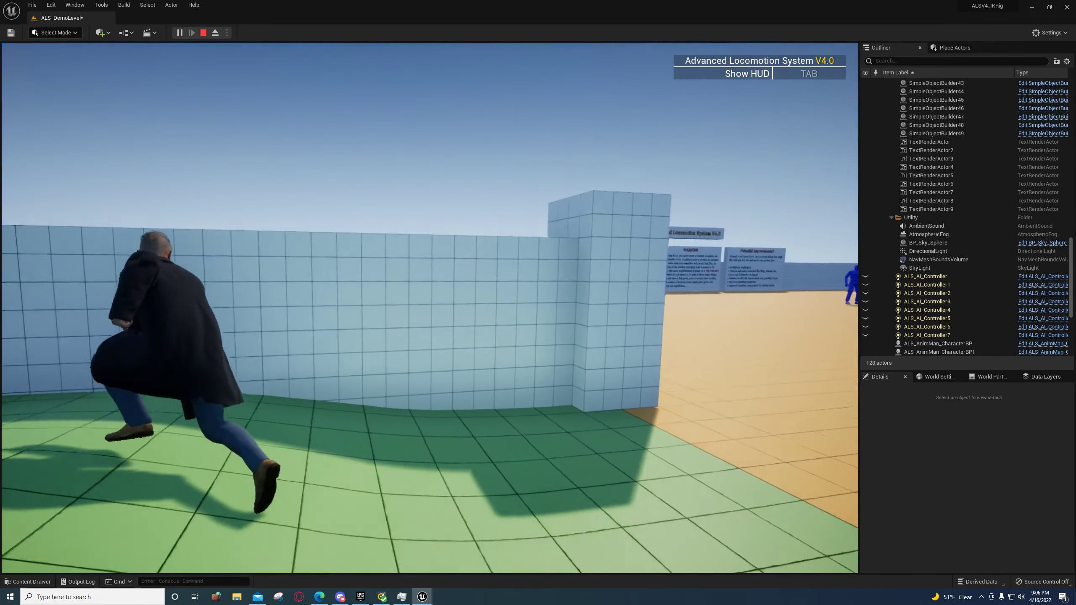
pyautogui.press('space')
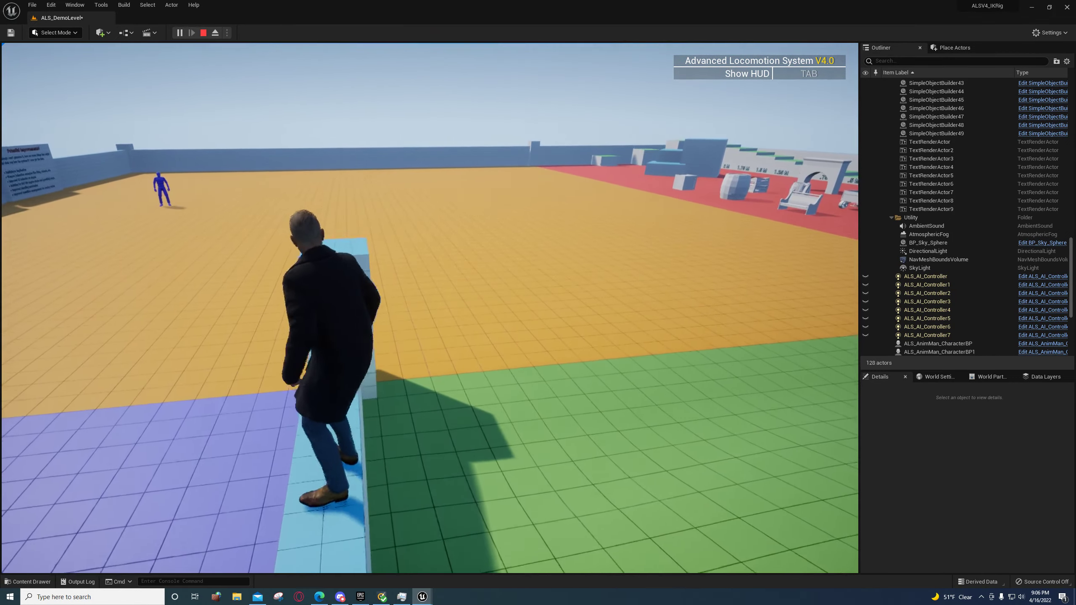
pyautogui.press('space')
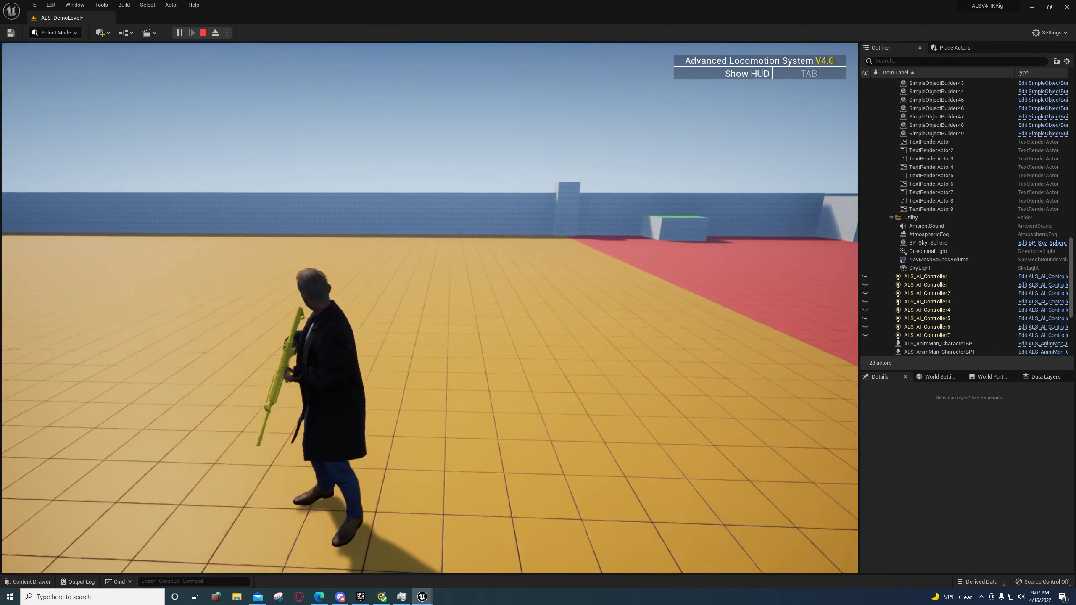
# Test running with the rifle in hand, and end the play session
pyautogui.press('w')
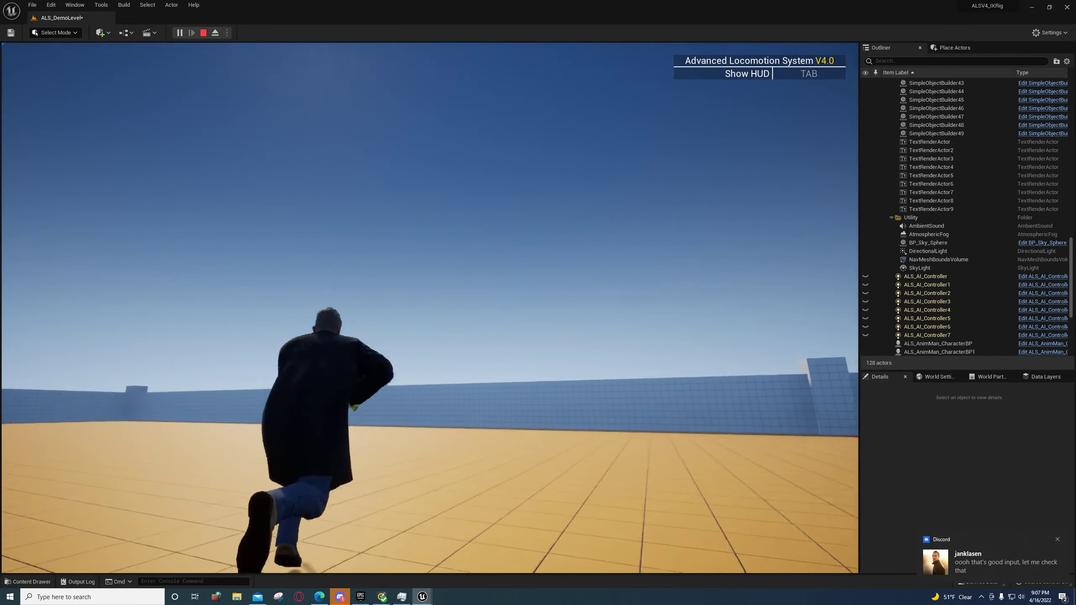
pyautogui.press('w')
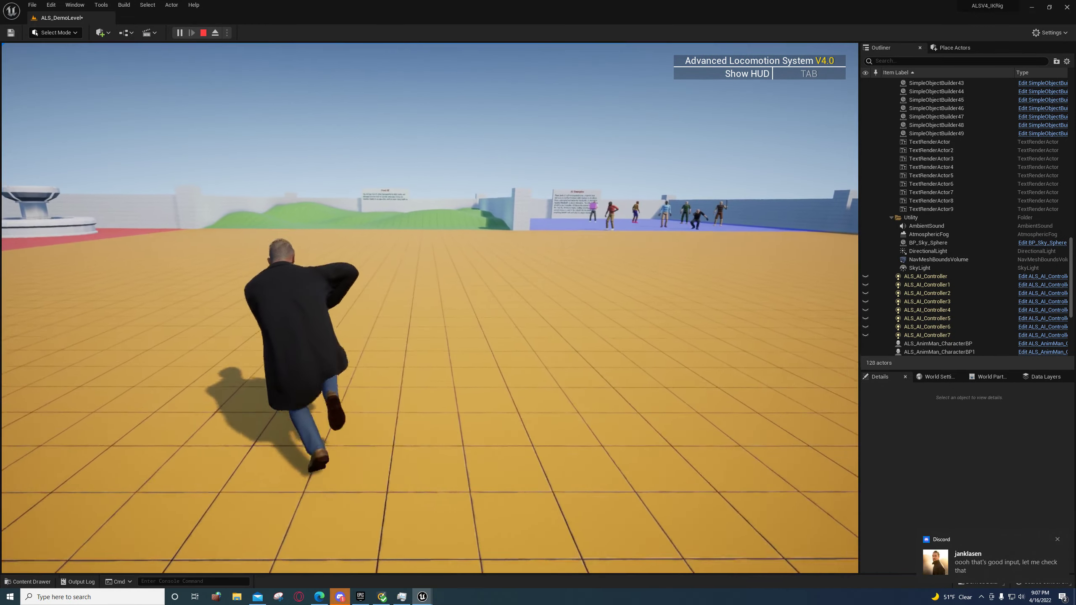
pyautogui.press('Escape')
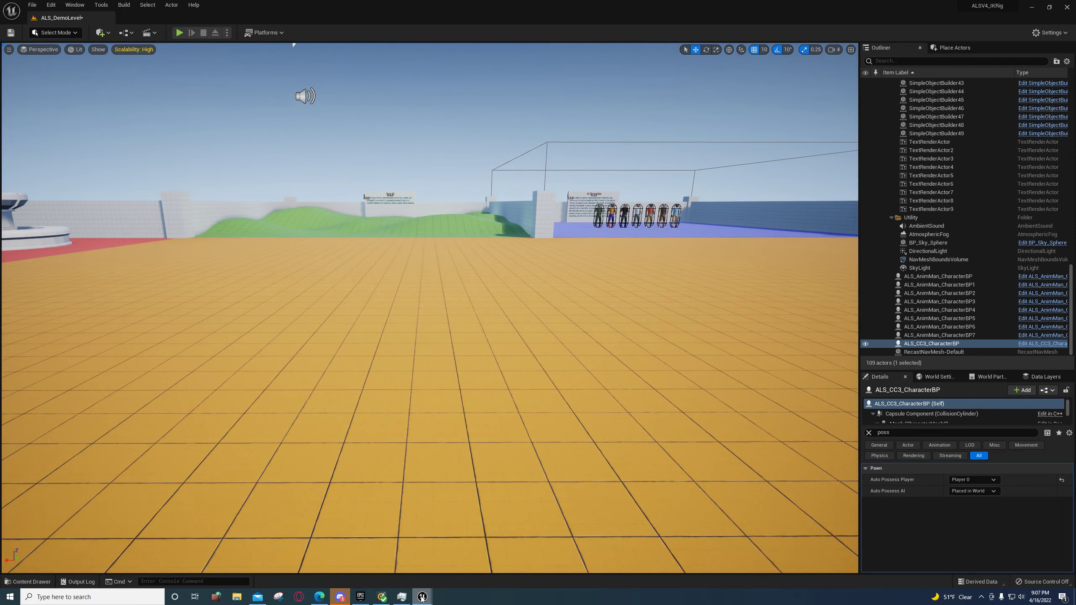
# Switch to Discord and reply to the new direct message with "I can upload it too google cloud to save you time."
pyautogui.moveTo(424, 597)
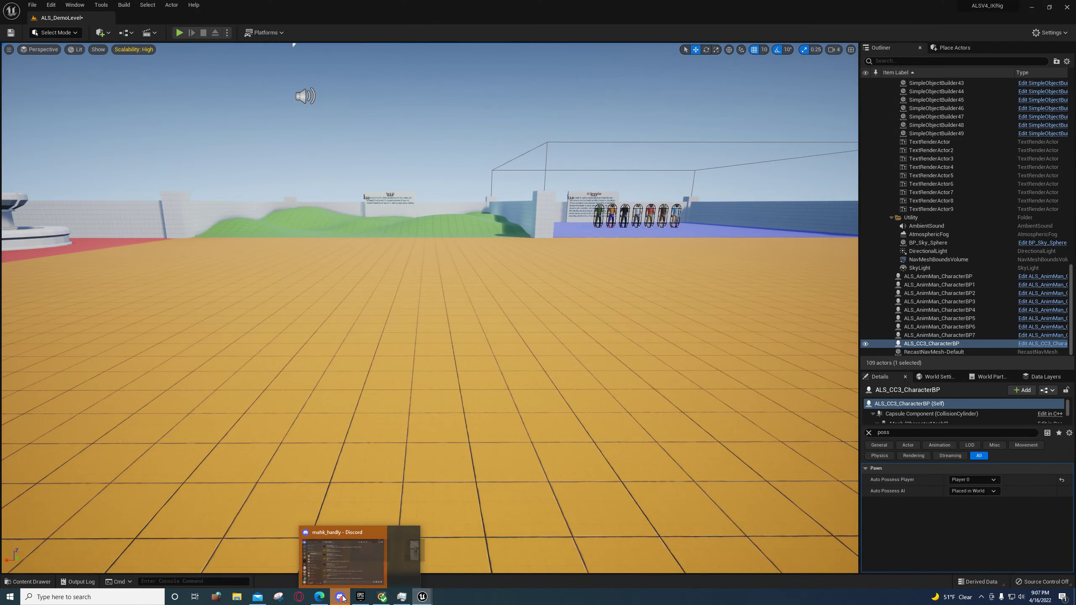
pyautogui.click(340, 597)
pyautogui.click(166, 290)
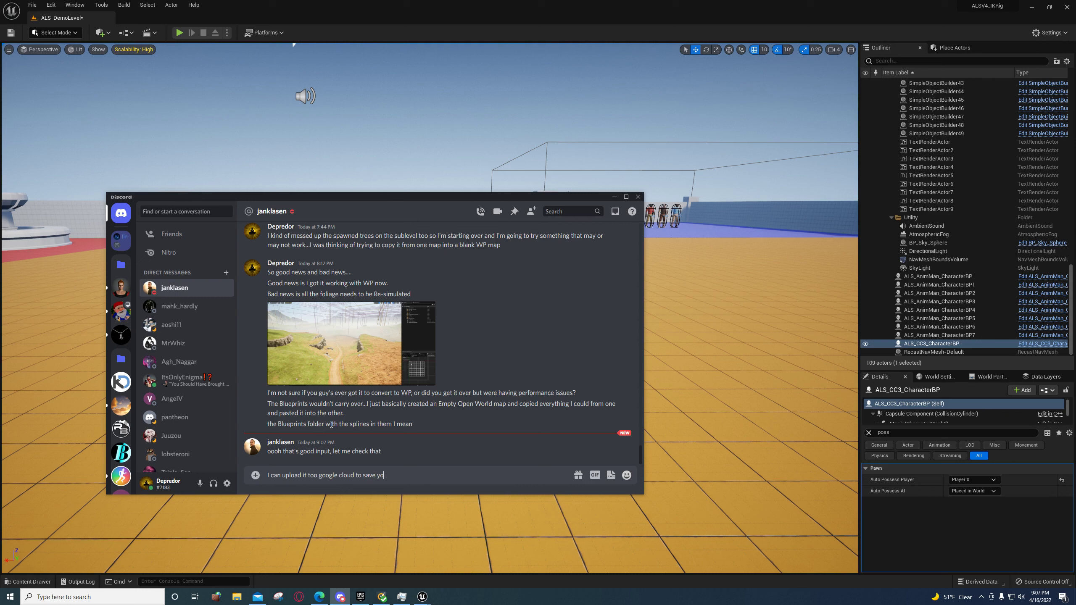
pyautogui.press('Return')
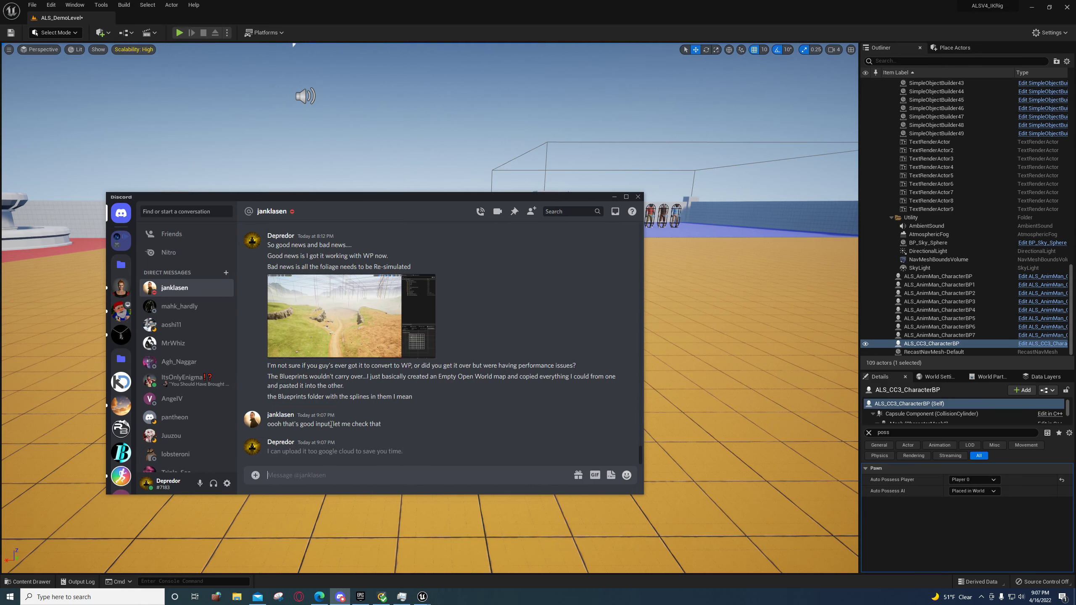
pyautogui.moveTo(735, 342); pyautogui.dragTo(826, 317, button='right')
pyautogui.press('s')
pyautogui.press('w')
pyautogui.moveTo(695, 401); pyautogui.dragTo(546, 452, button='right')
pyautogui.press('s')
# Open the FromALSToCC3 retargeter, inspect the hands in the aiming preview and select the arm_l chain mapping
pyautogui.moveTo(423, 597)
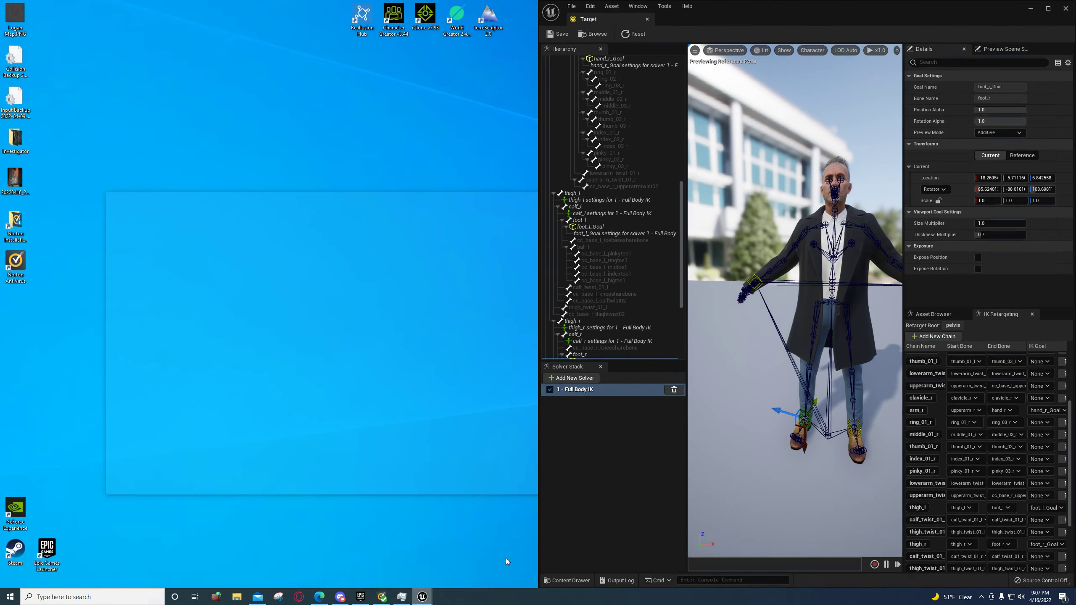
pyautogui.click(513, 559)
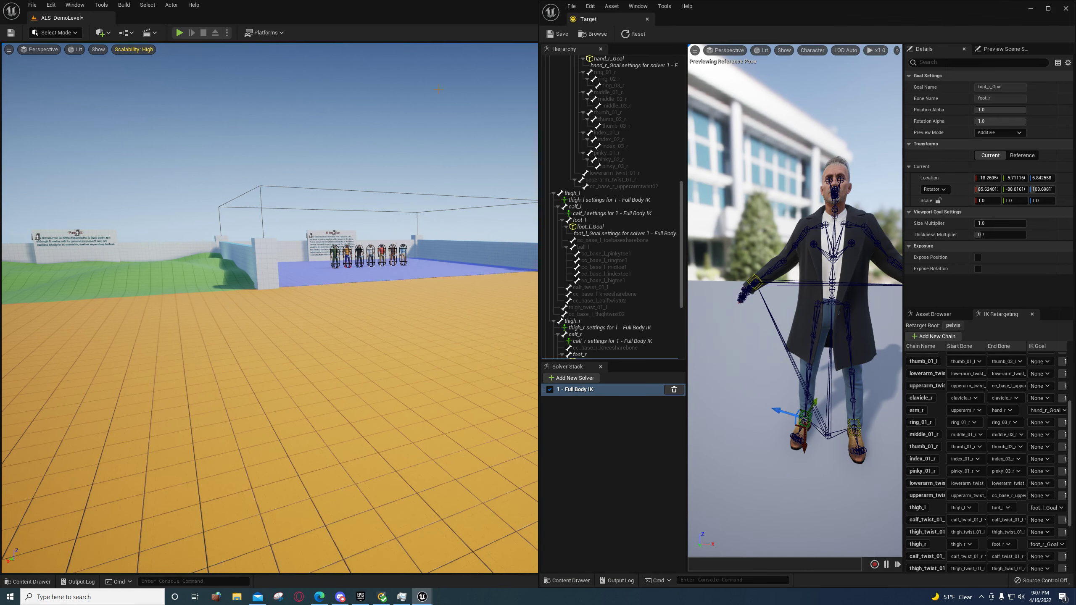
pyautogui.moveTo(424, 597)
pyautogui.click(413, 558)
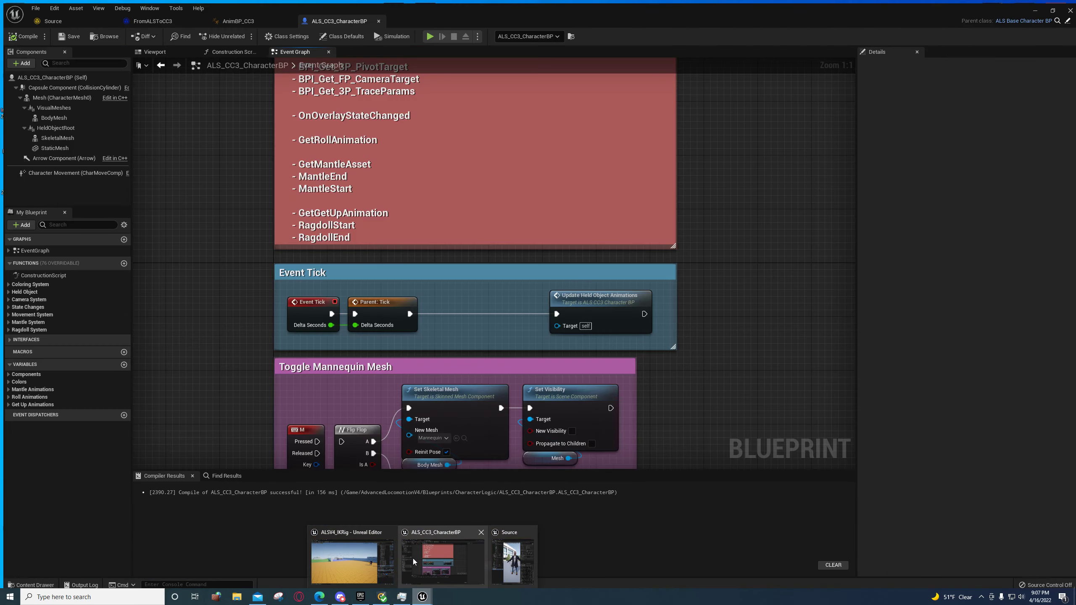
pyautogui.click(159, 19)
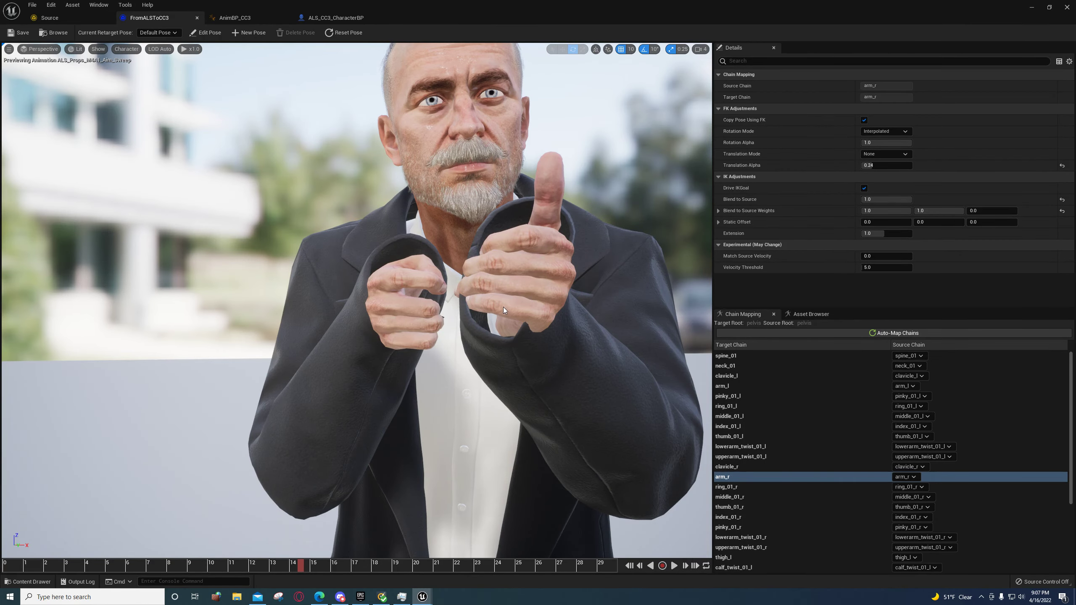
pyautogui.moveTo(548, 325)
pyautogui.mouseDown(button='right')
pyautogui.moveTo(546, 344)
pyautogui.moveTo(474, 344)
pyautogui.moveTo(549, 340)
pyautogui.mouseUp(button='right')
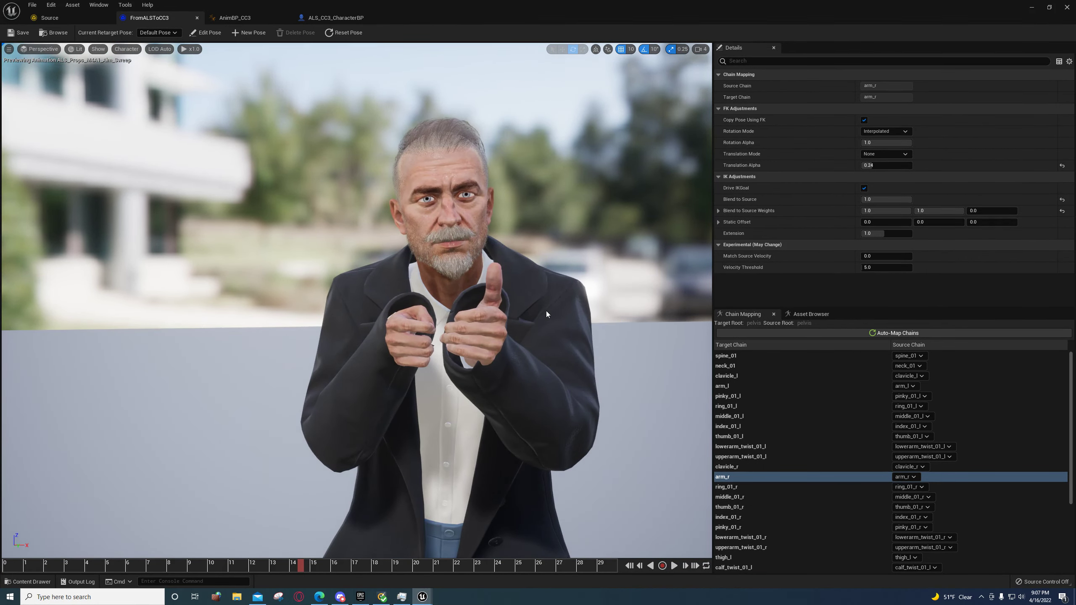
pyautogui.moveTo(482, 343)
pyautogui.mouseDown(button='right')
pyautogui.moveTo(483, 373)
pyautogui.moveTo(488, 334)
pyautogui.mouseUp(button='right')
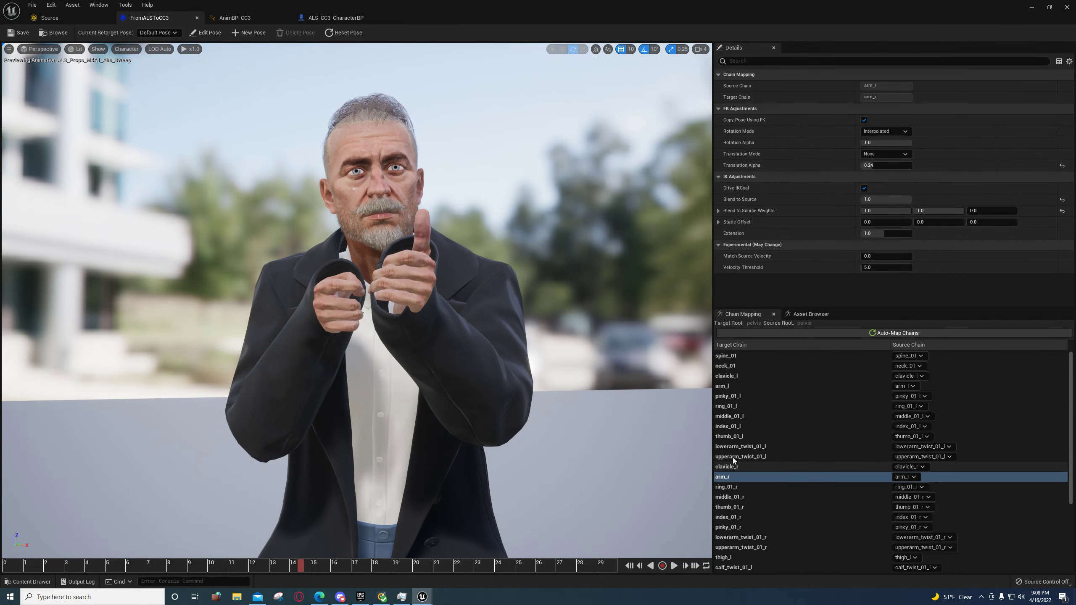
pyautogui.click(729, 387)
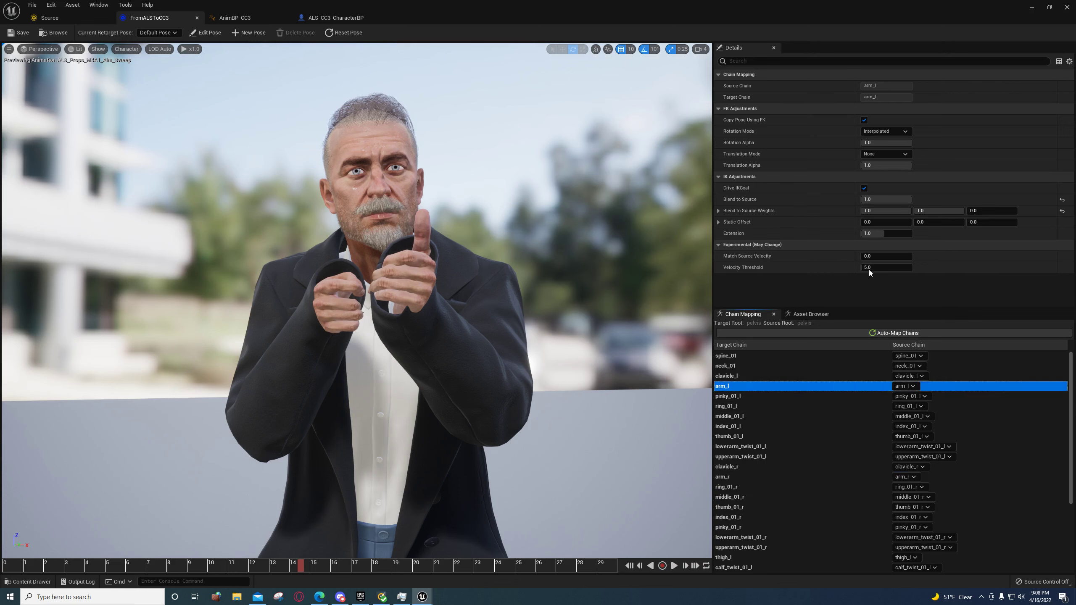
# Try other Blend to Source values and Globally Scaled translation on the arm_l chain, and restore Translation Mode to None
pyautogui.moveTo(983, 211); pyautogui.dragTo(968, 211)
pyautogui.moveTo(906, 199); pyautogui.dragTo(911, 199)
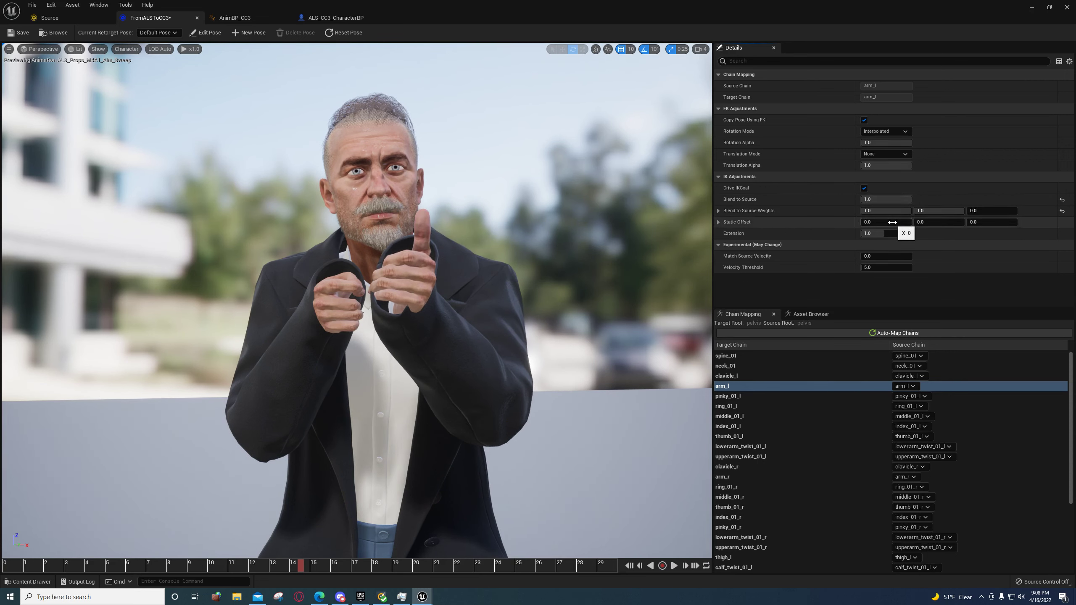
pyautogui.click(884, 154)
pyautogui.click(879, 170)
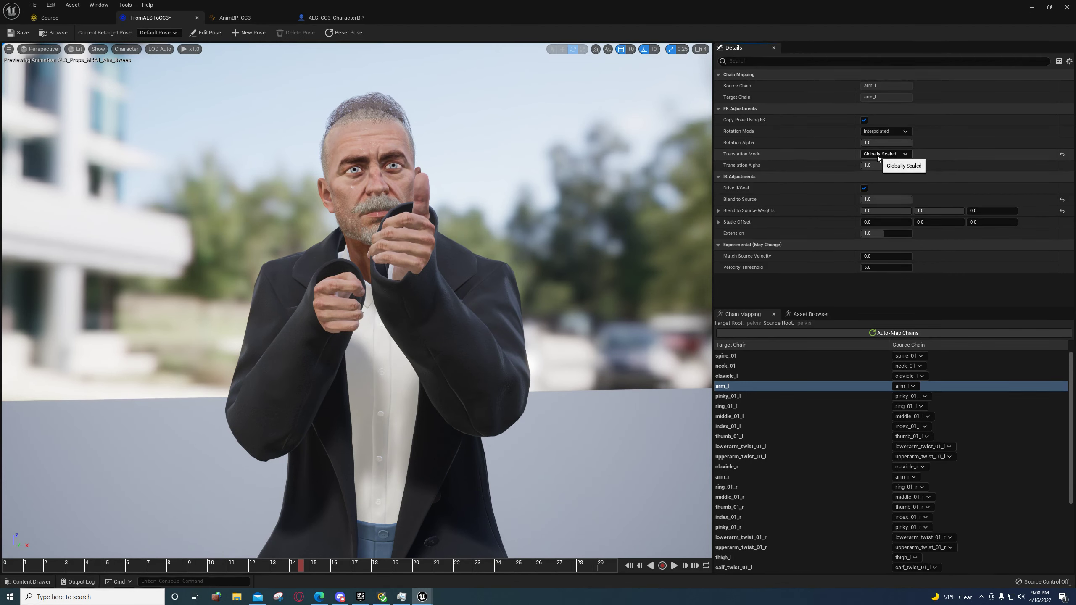
pyautogui.click(991, 210)
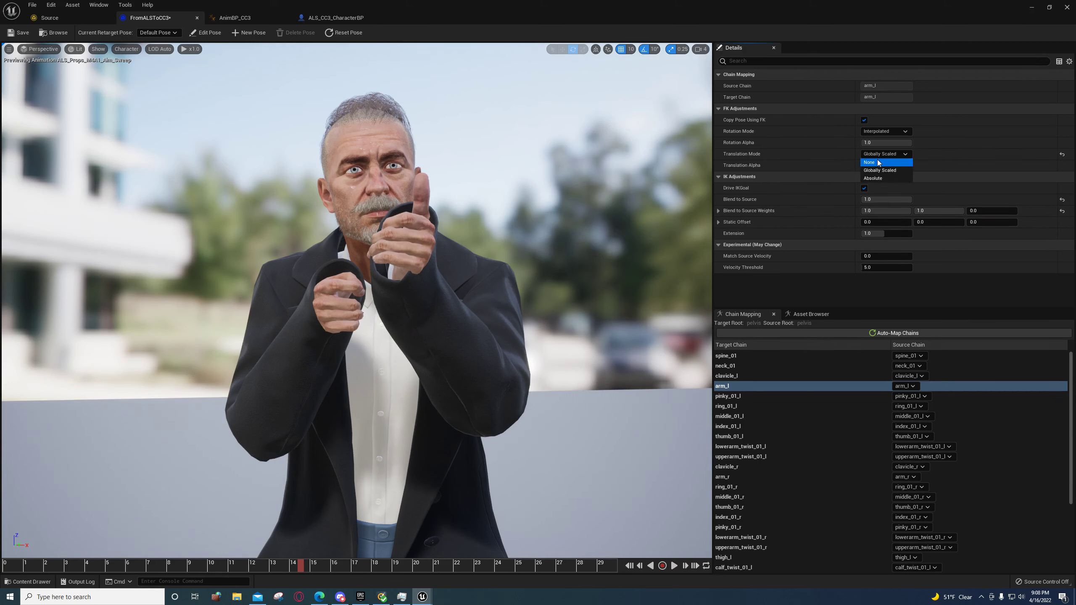
pyautogui.click(869, 162)
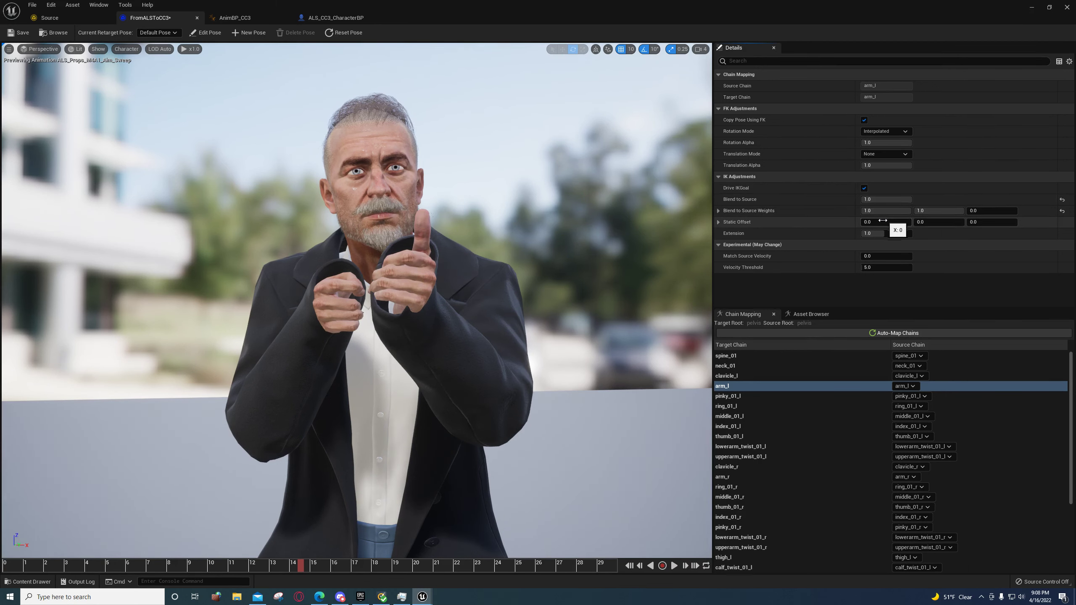
# Set the arm_l chain's Static Offset X to -5 and save the FromALSToCC3 retargeter
pyautogui.moveTo(885, 222)
pyautogui.mouseDown()
pyautogui.moveTo(862, 221)
pyautogui.moveTo(880, 222)
pyautogui.mouseUp()
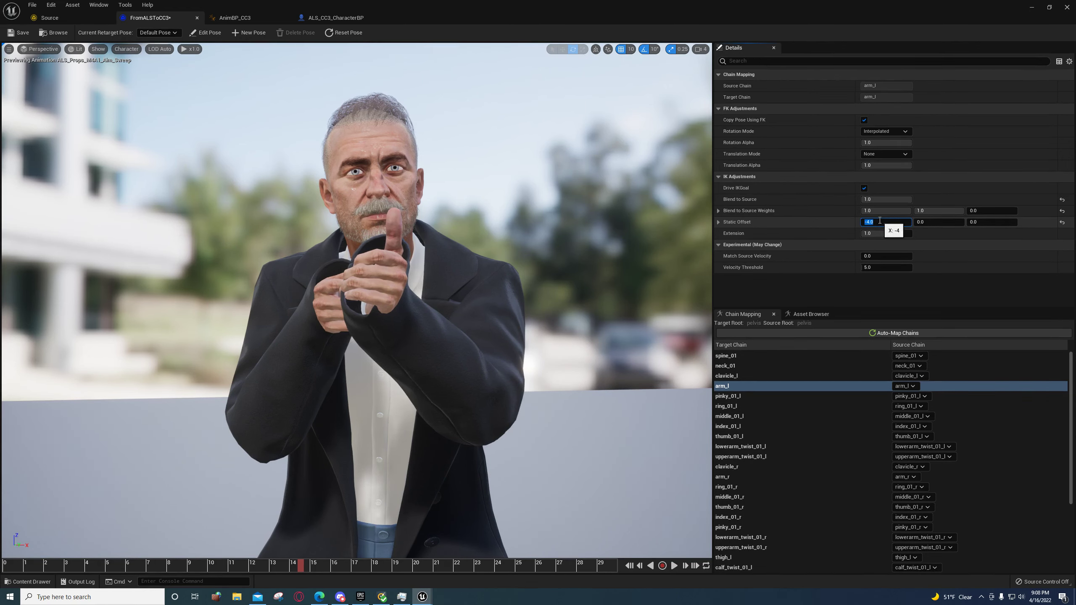
pyautogui.write('-5')
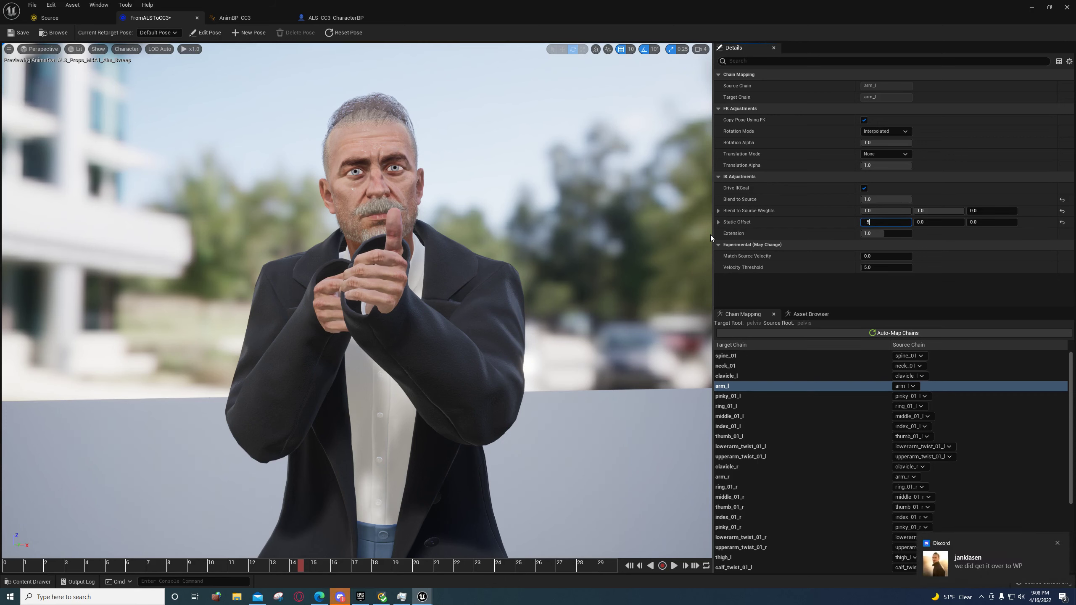
pyautogui.press('Return')
pyautogui.click(19, 33)
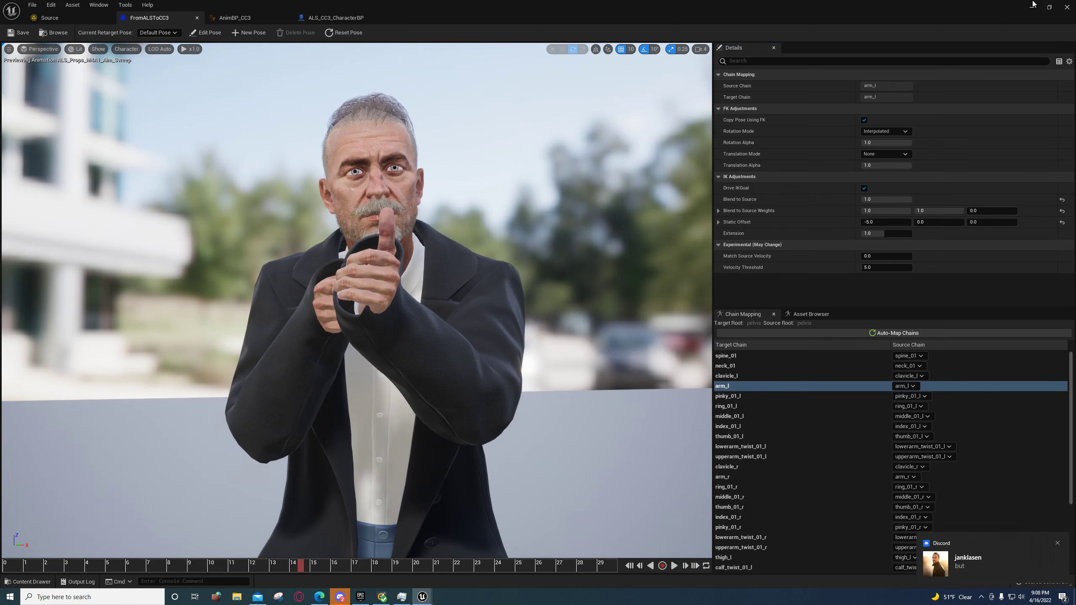
# Minimize the retargeter and Target rig windows, play the demo level, hide the HUD help and equip the Rifle overlay
pyautogui.click(1031, 6)
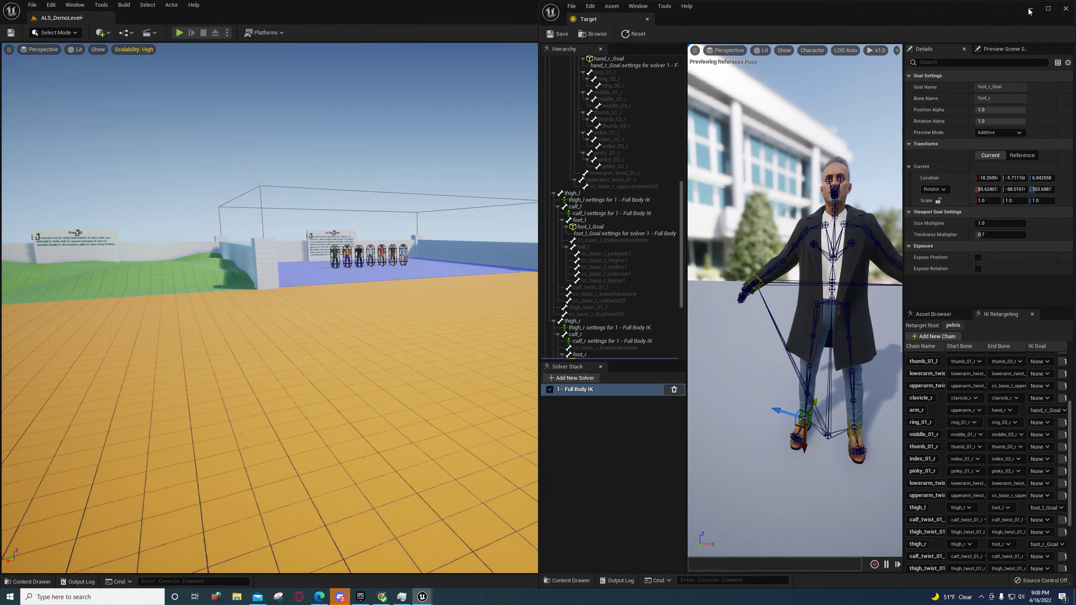
pyautogui.click(1030, 9)
pyautogui.click(179, 32)
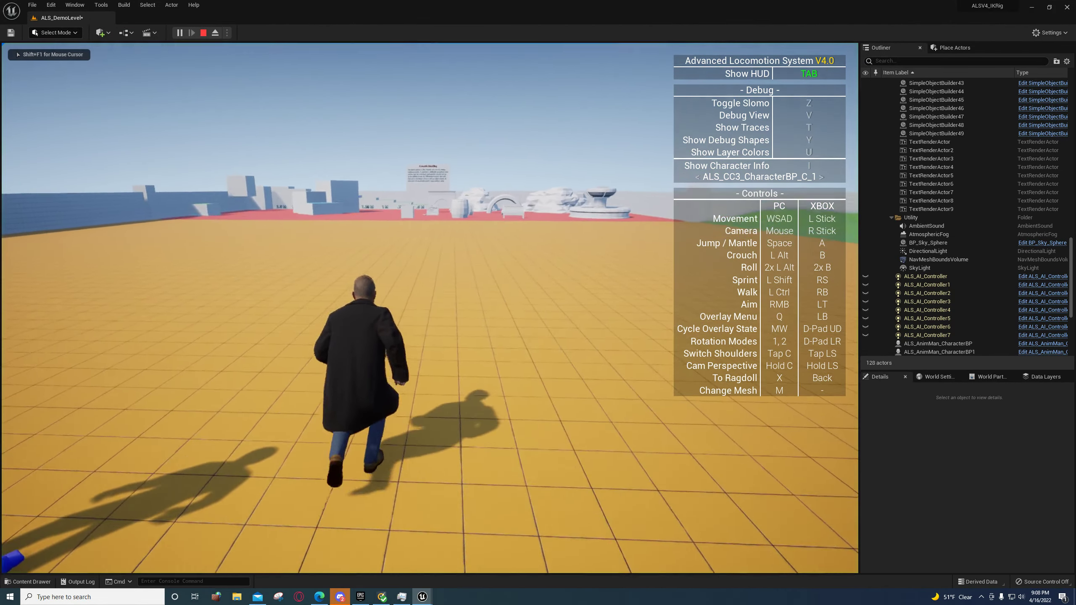
pyautogui.press('Tab')
pyautogui.press('q')
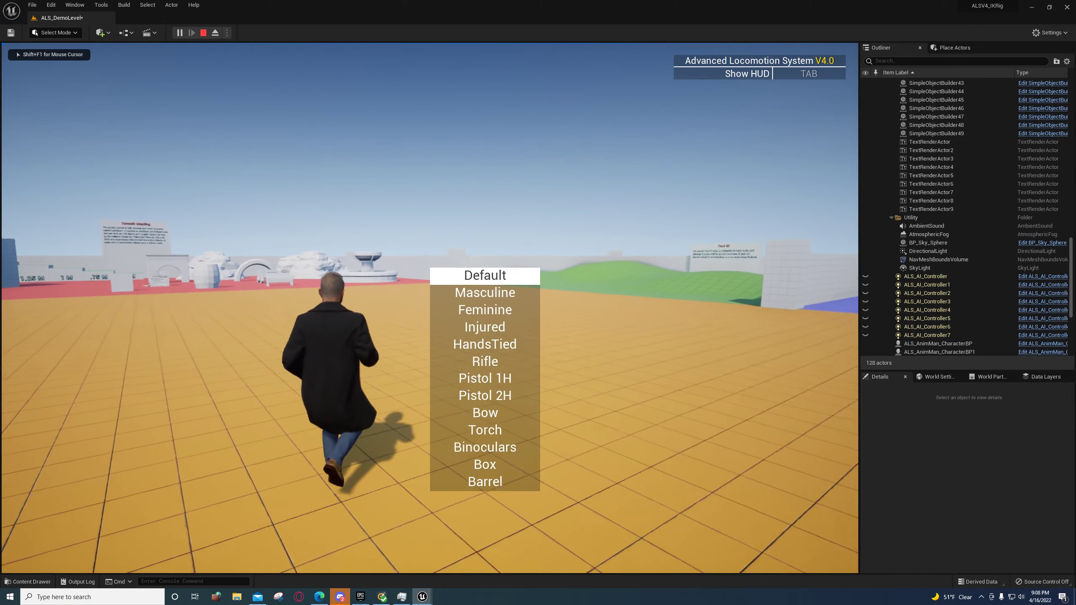
pyautogui.scroll(-5, 484, 379)
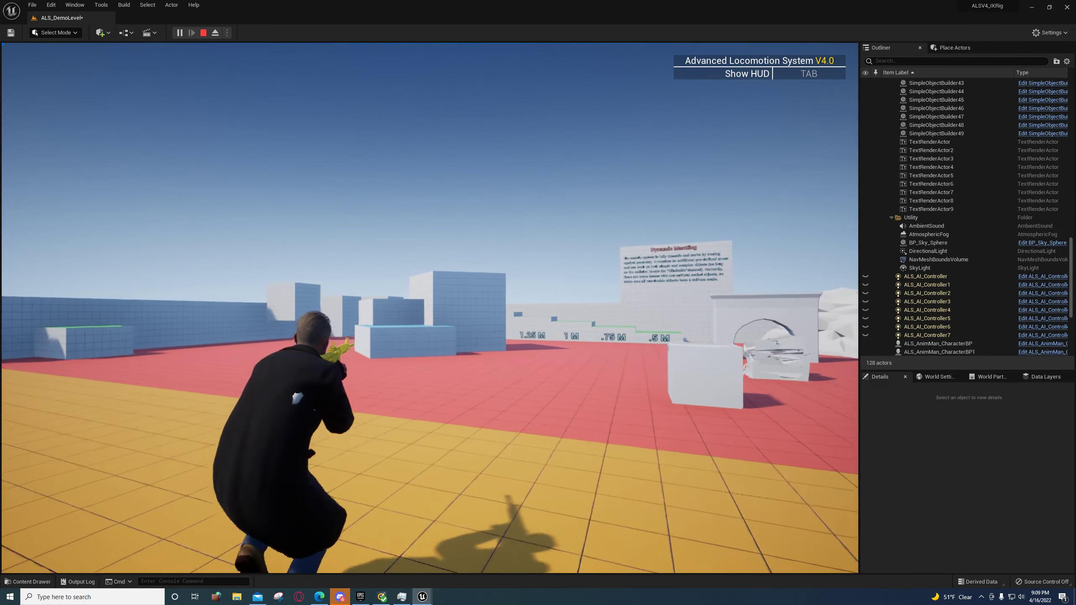
# Mantle the character up the blue blocks with the rifle equipped and jump back down to the floor
pyautogui.press('space')
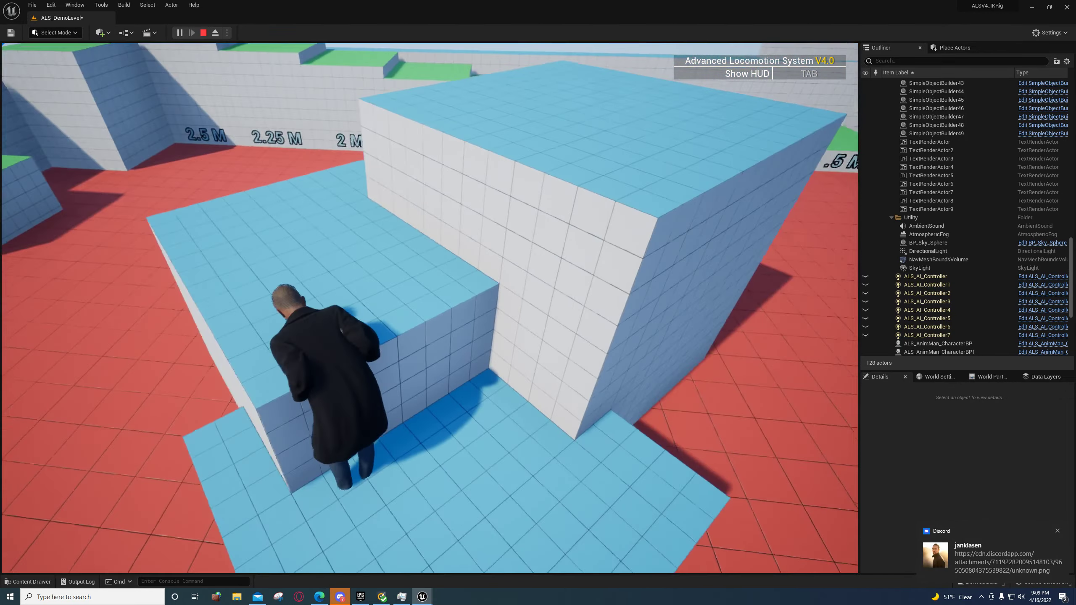
pyautogui.press('space')
pyautogui.press('space')
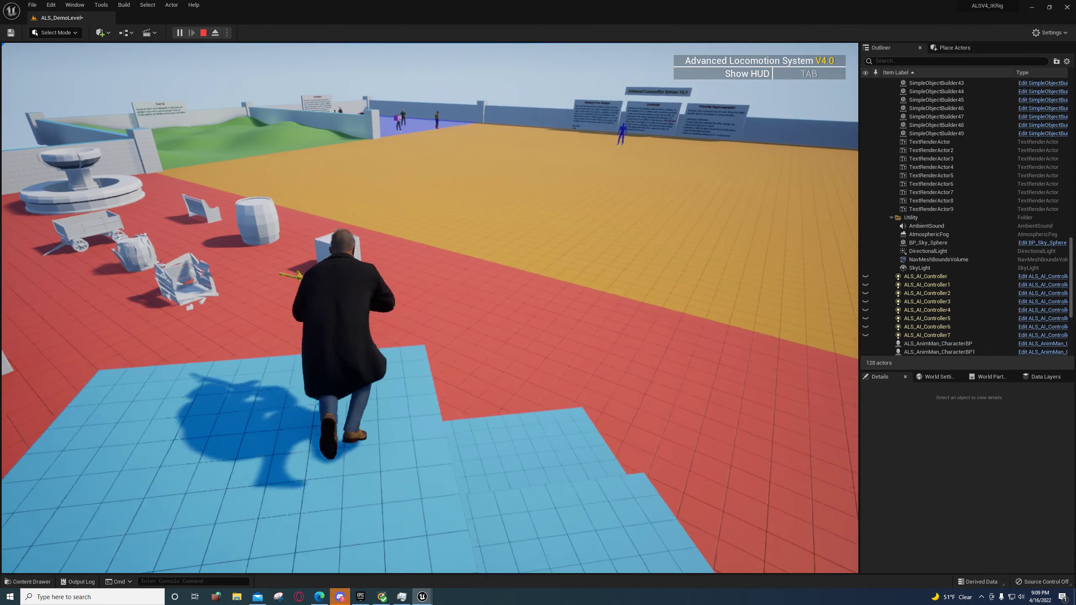
pyautogui.press('space')
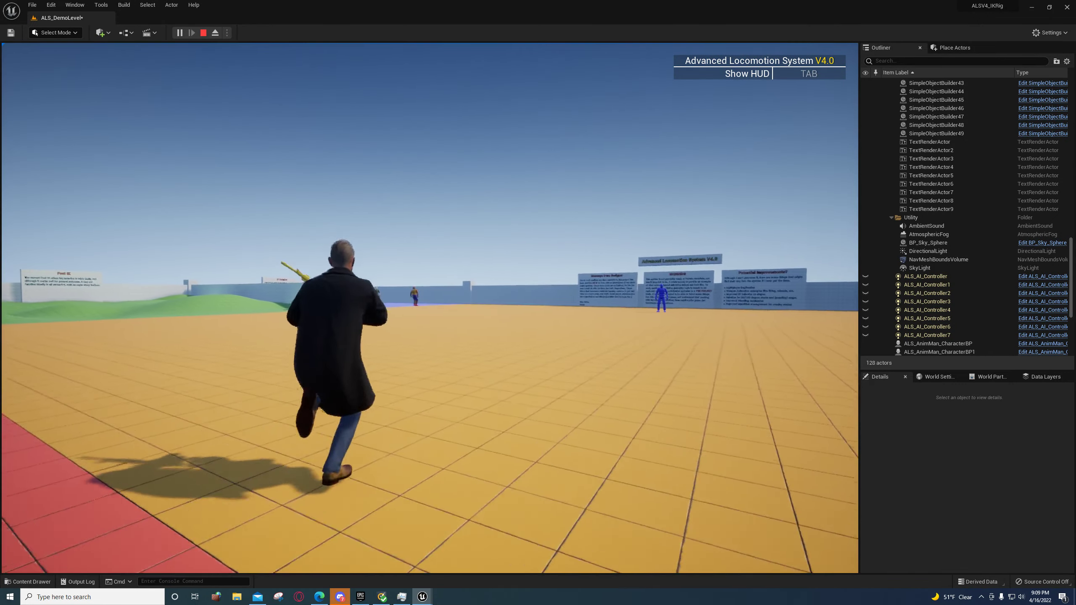
# Run the character around the yellow floor and examine the rifle grip from behind and from the front
pyautogui.press('w')
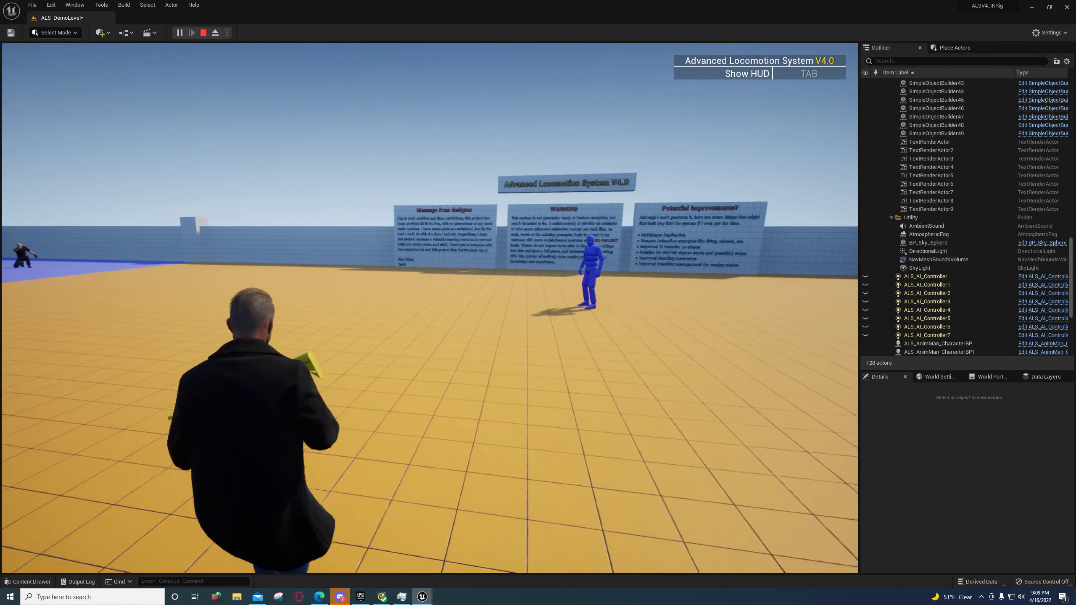
pyautogui.press('w')
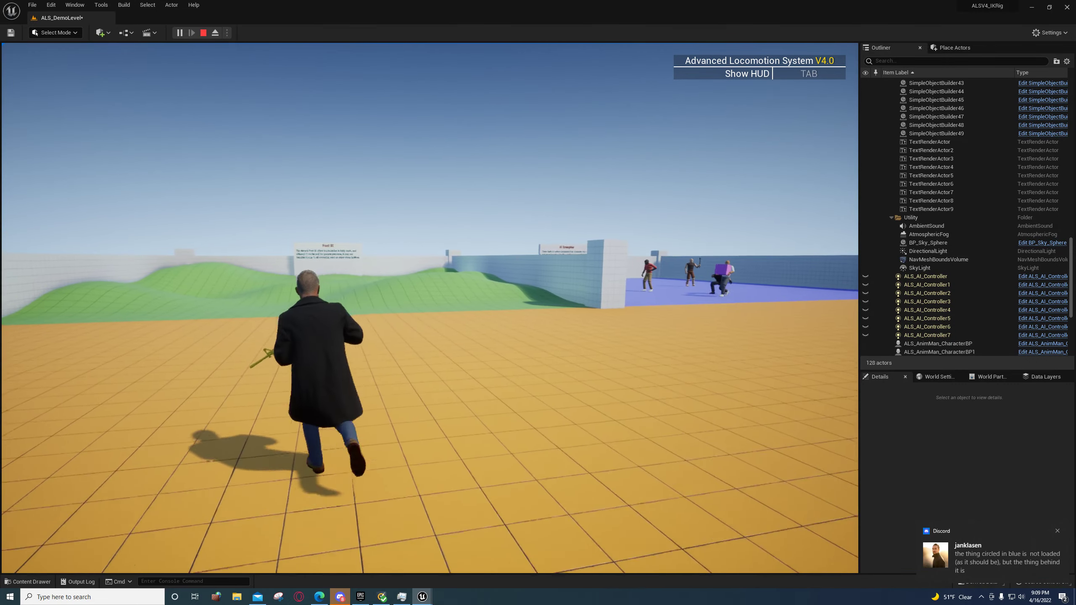
pyautogui.press('w')
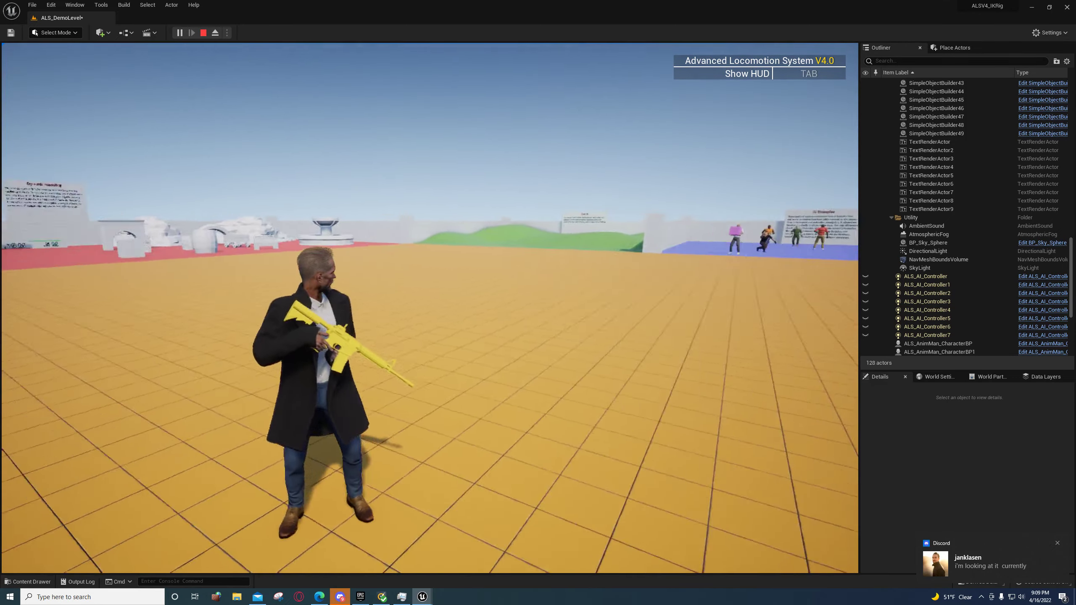
pyautogui.press('w')
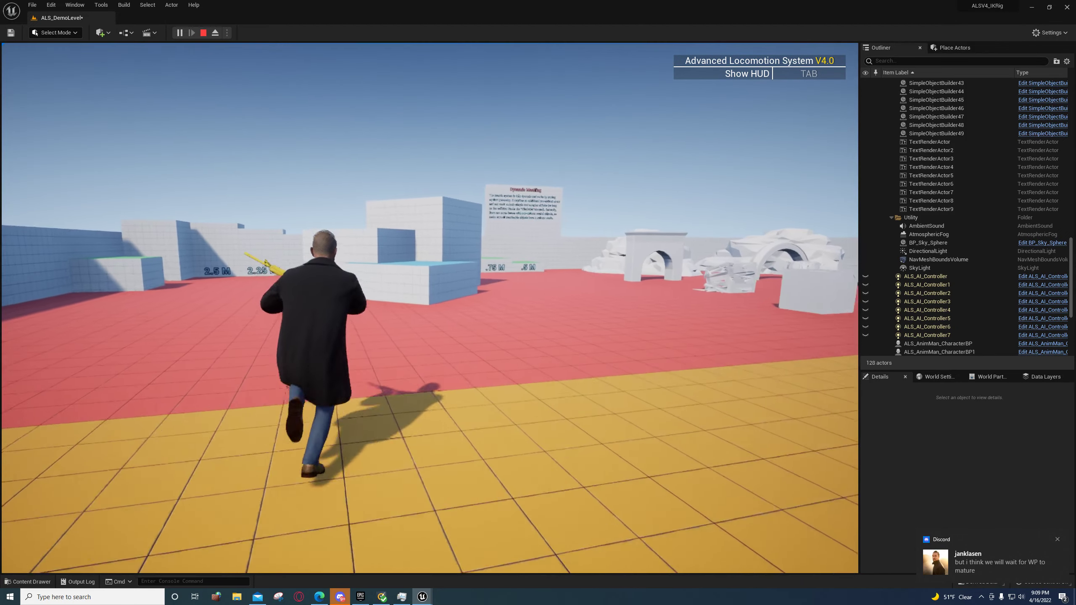
# Mantle onto the blue blocks again, leap off and jump repeatedly across the yellow floor to check the rifle pose in the air
pyautogui.press('space')
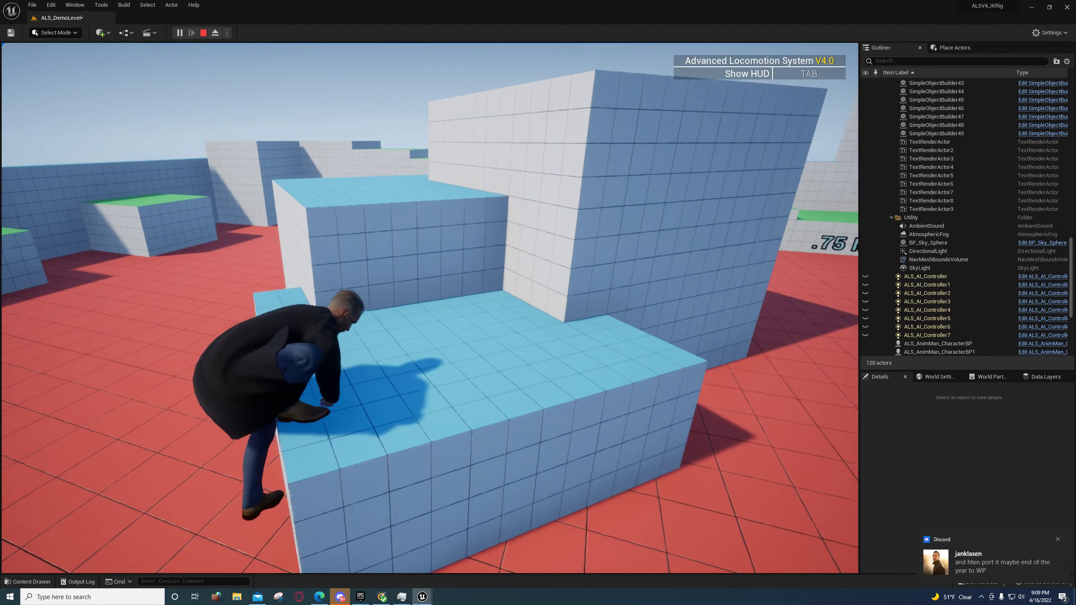
pyautogui.press('space')
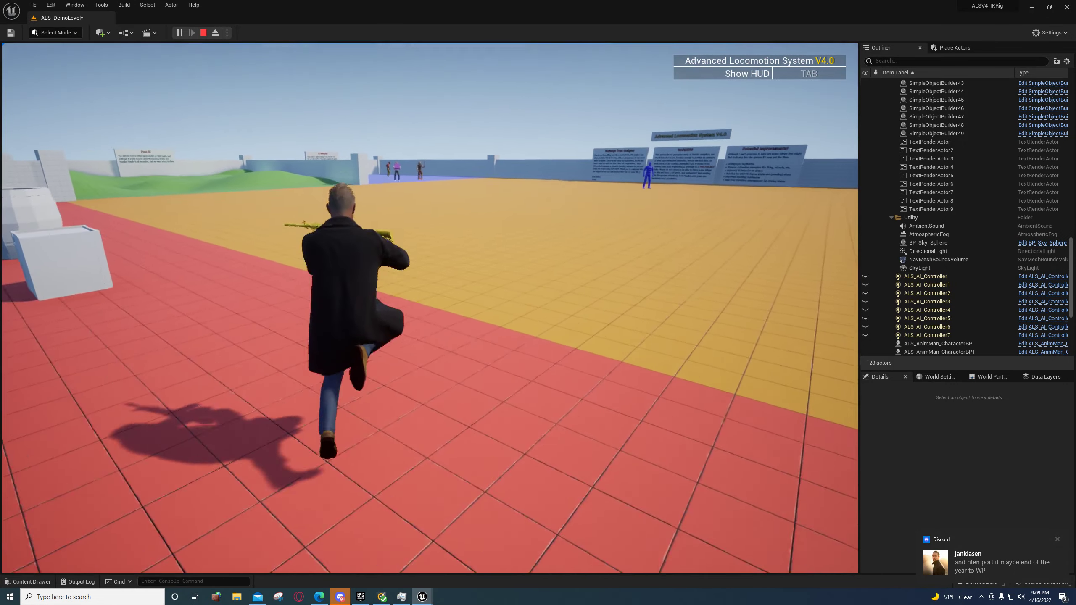
pyautogui.press('space')
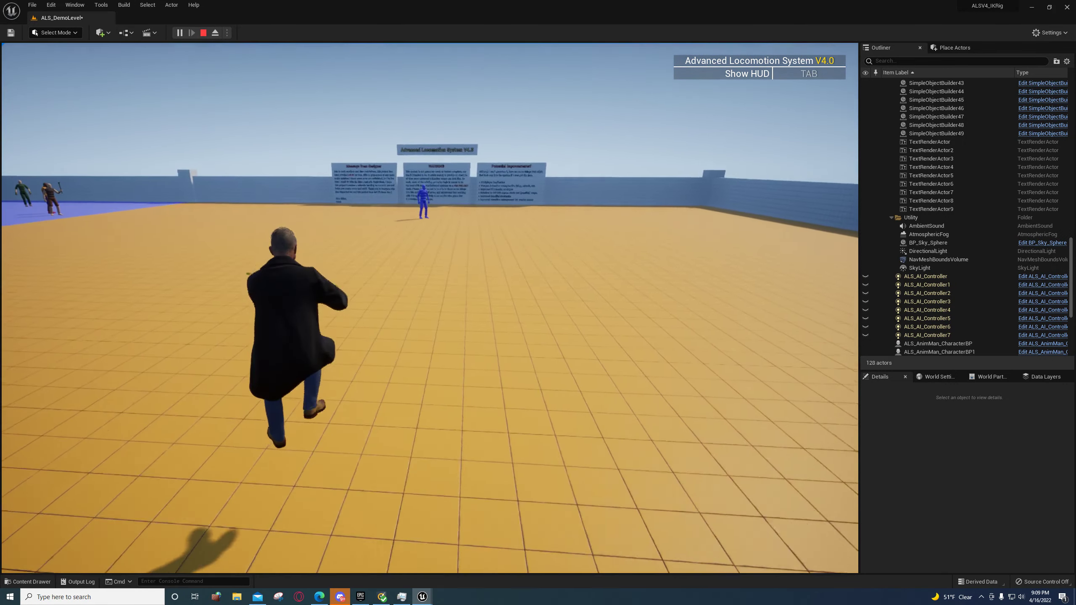
pyautogui.press('space')
pyautogui.press('space')
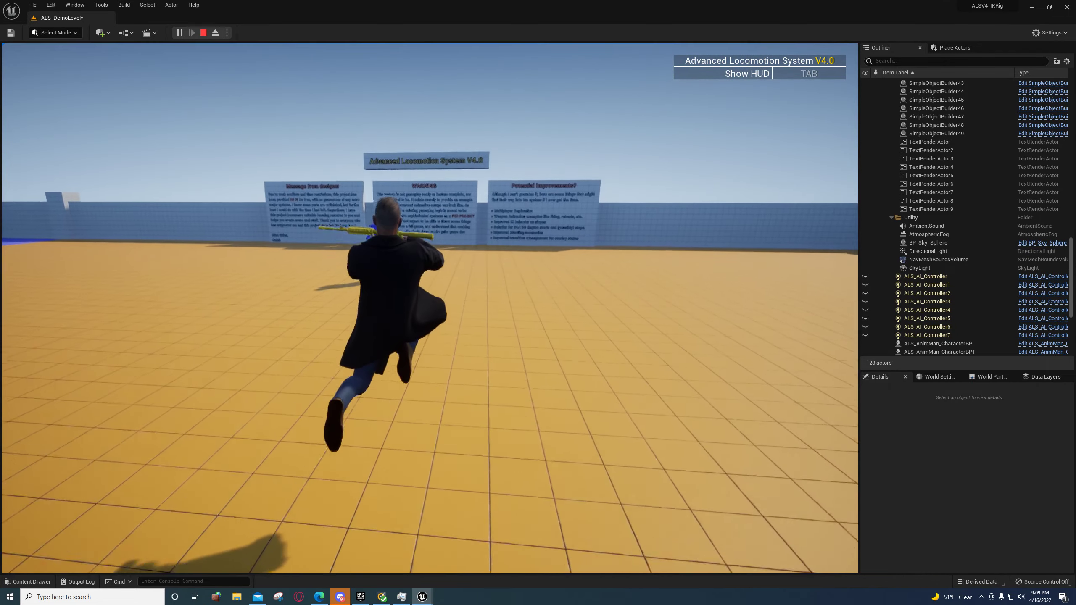
pyautogui.press('space')
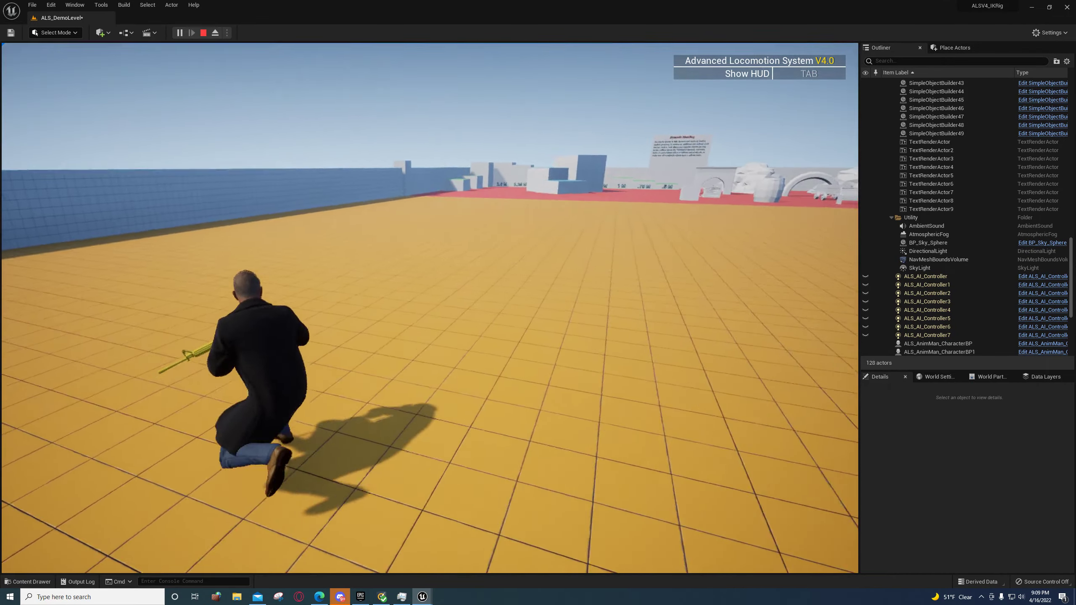
pyautogui.press('space')
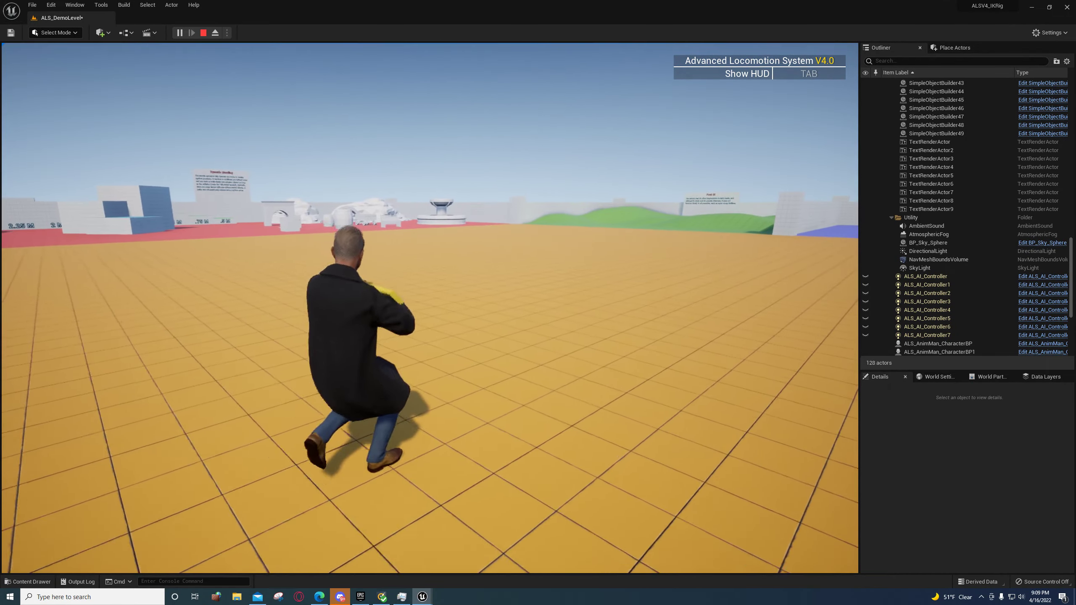